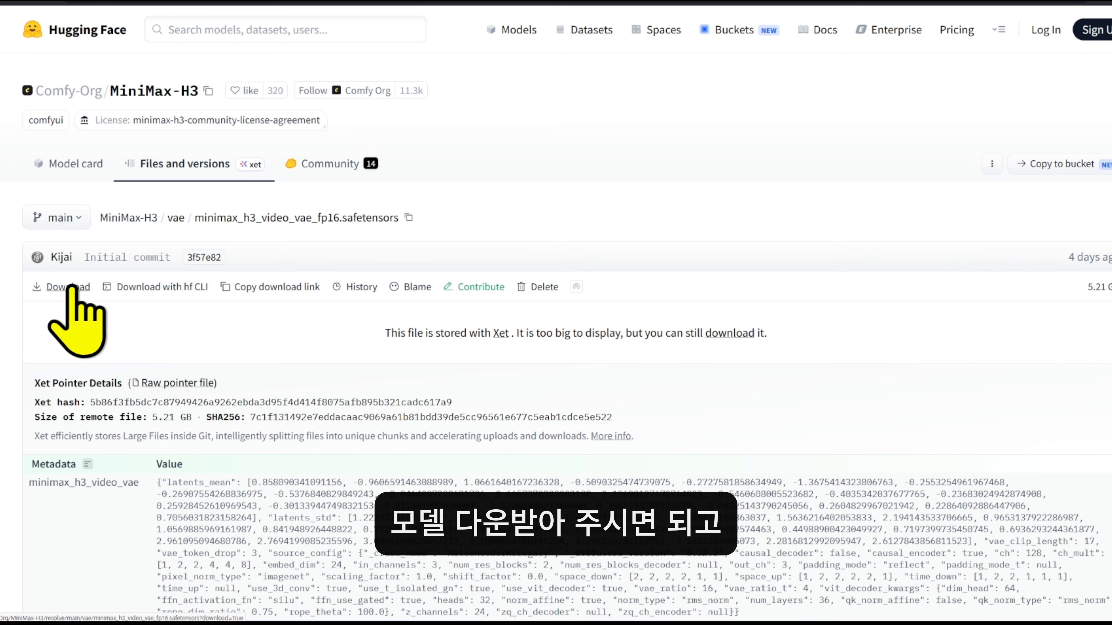
Compare the T2V, I2V and R2V model lists in the PDF and open the official link for R2V's ref2va diffusion model
click(106, 2)
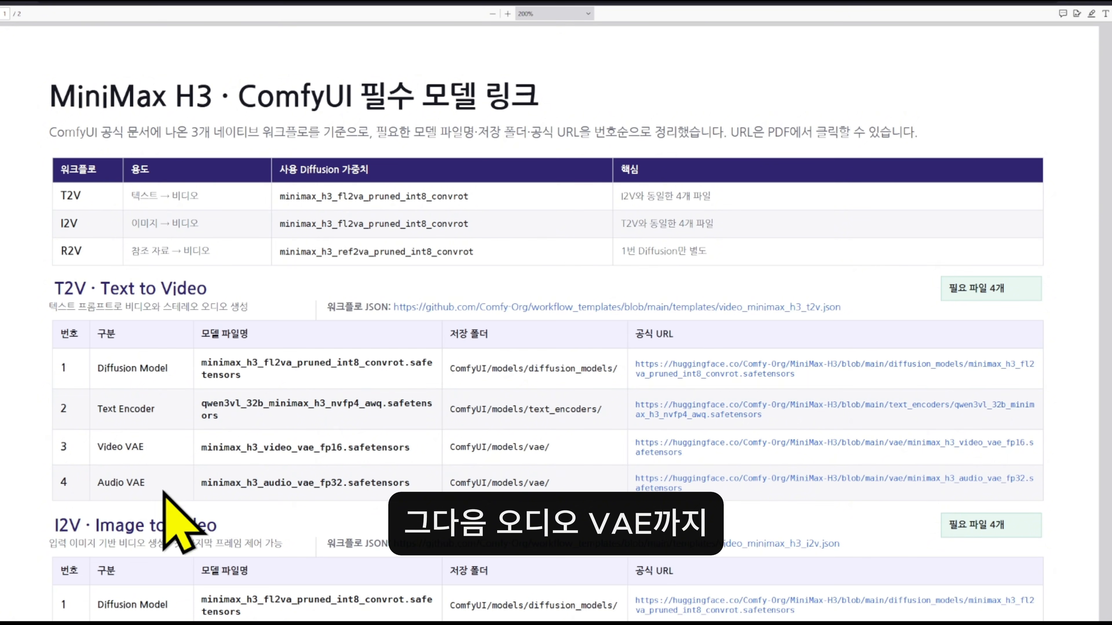
click(328, 2)
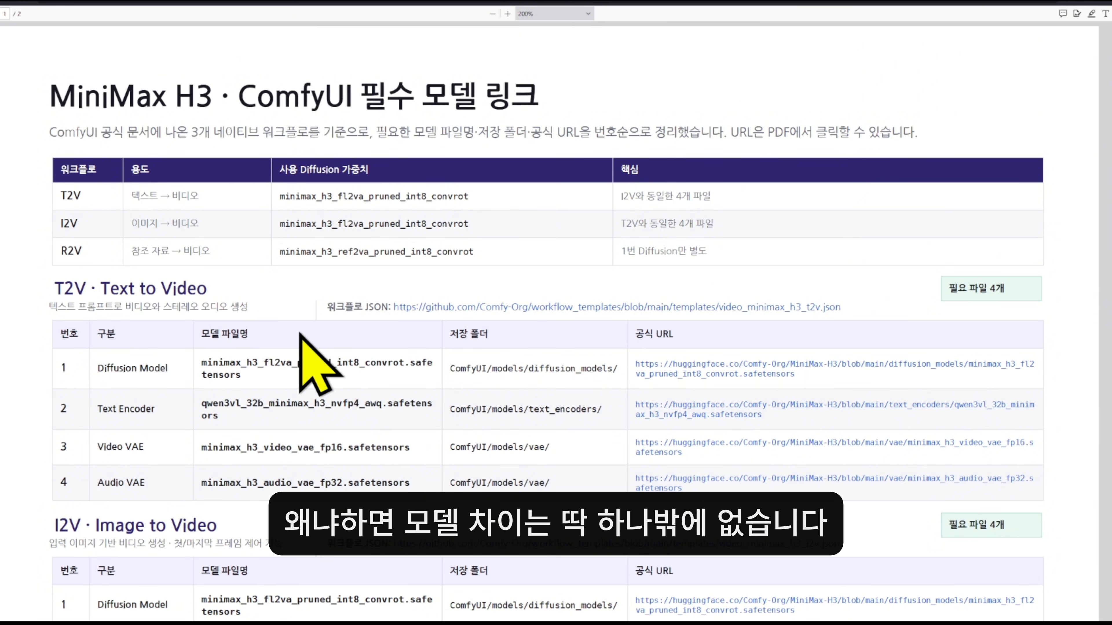
scroll(65, 280, down, 3)
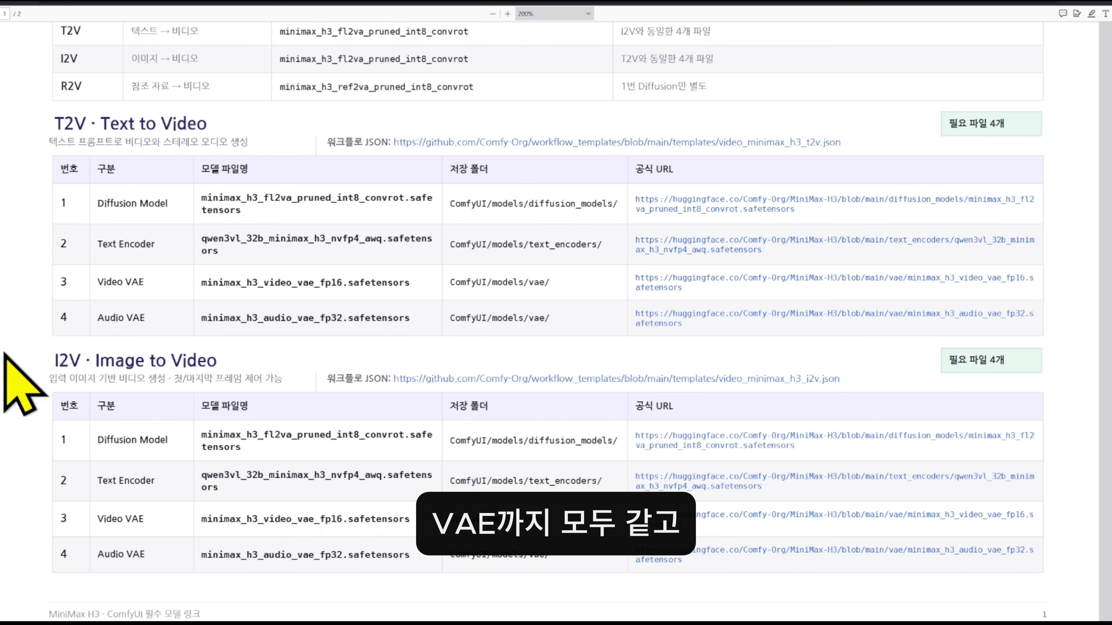
scroll(227, 318, up, 2)
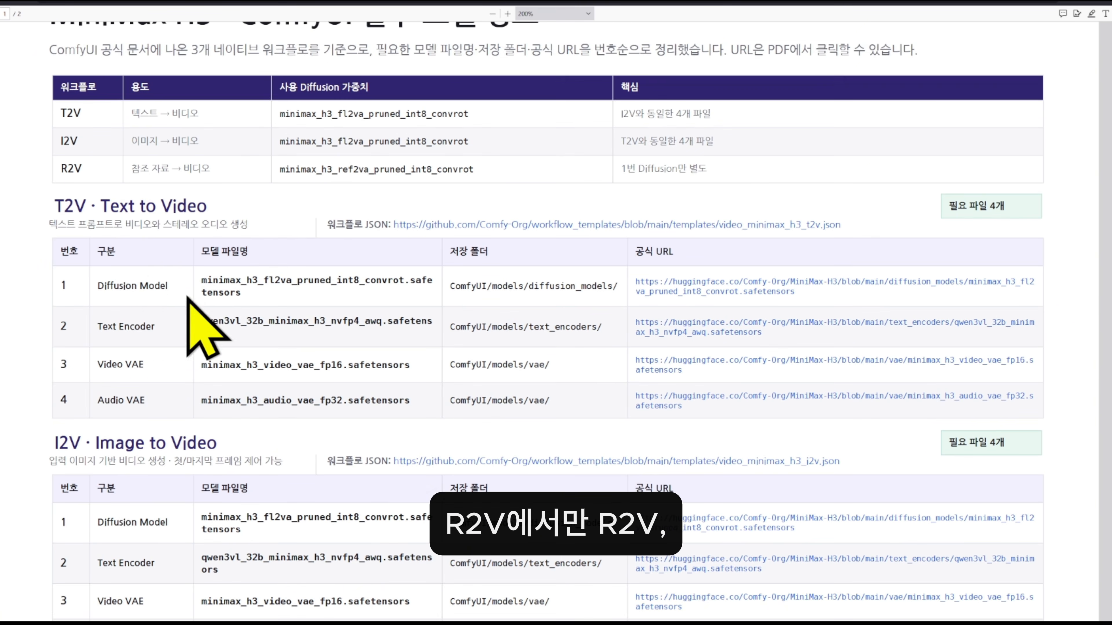
drag(81, 166, 97, 174)
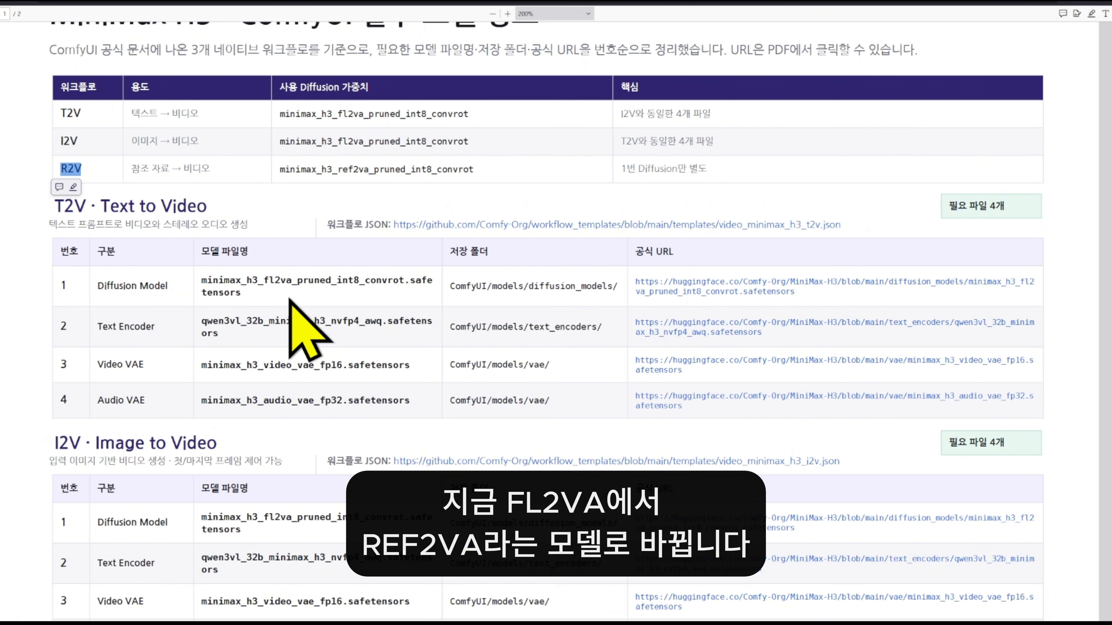
scroll(288, 302, down, 15)
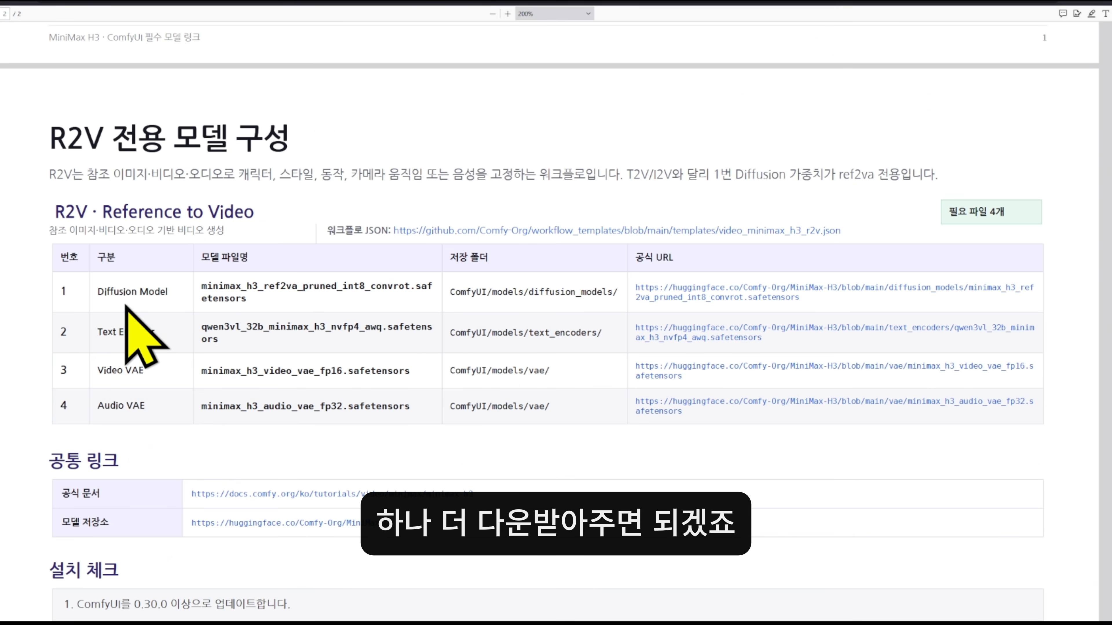
scroll(131, 315, up, 3)
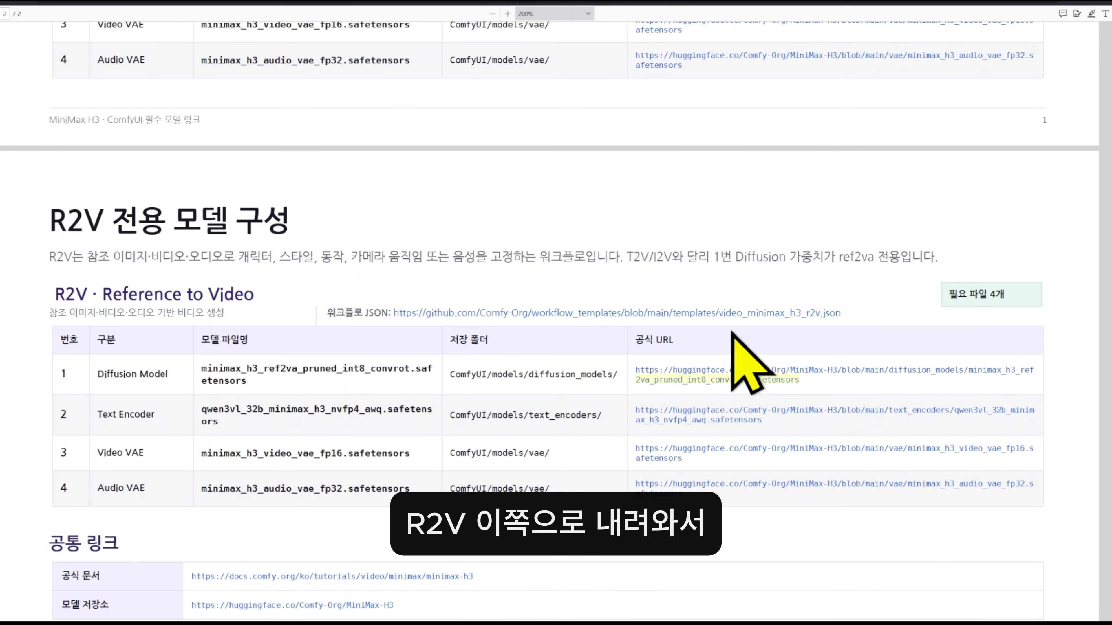
click(739, 380)
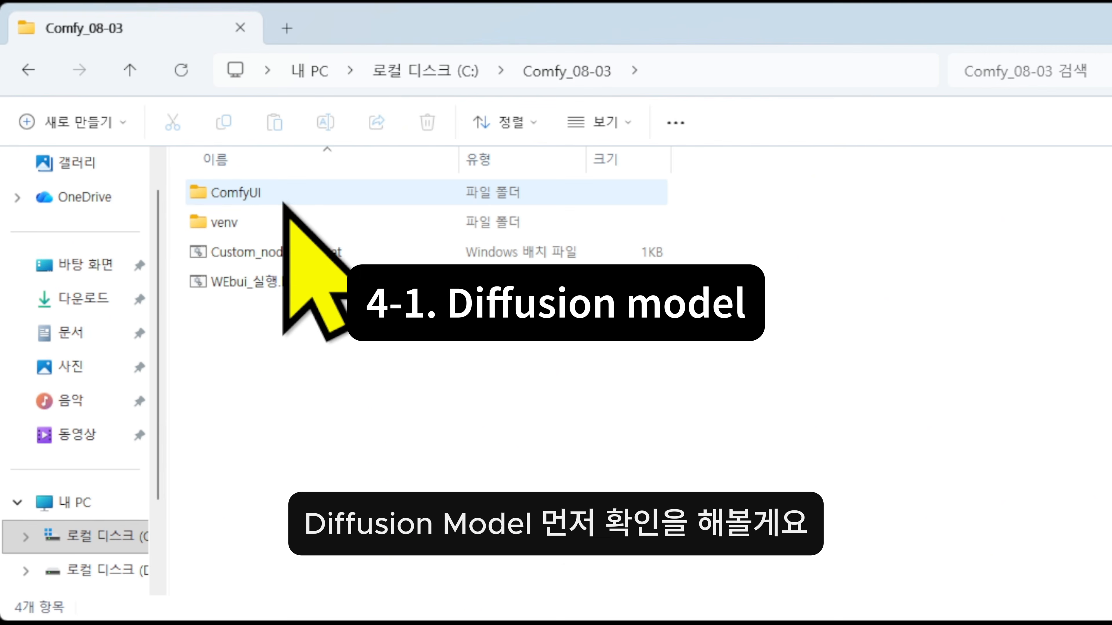
In File Explorer, open Comfy_08-03/ComfyUI/models/diffusion_models and widen the name column to show the full file names
double_click(219, 192)
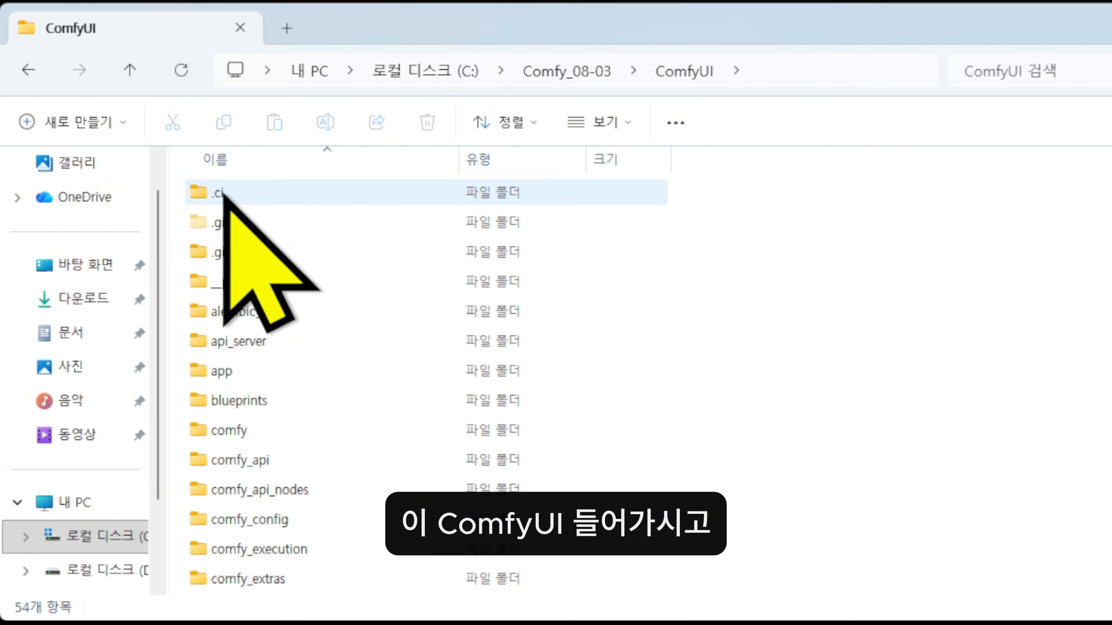
scroll(359, 248, down, 5)
scroll(368, 254, up, 1)
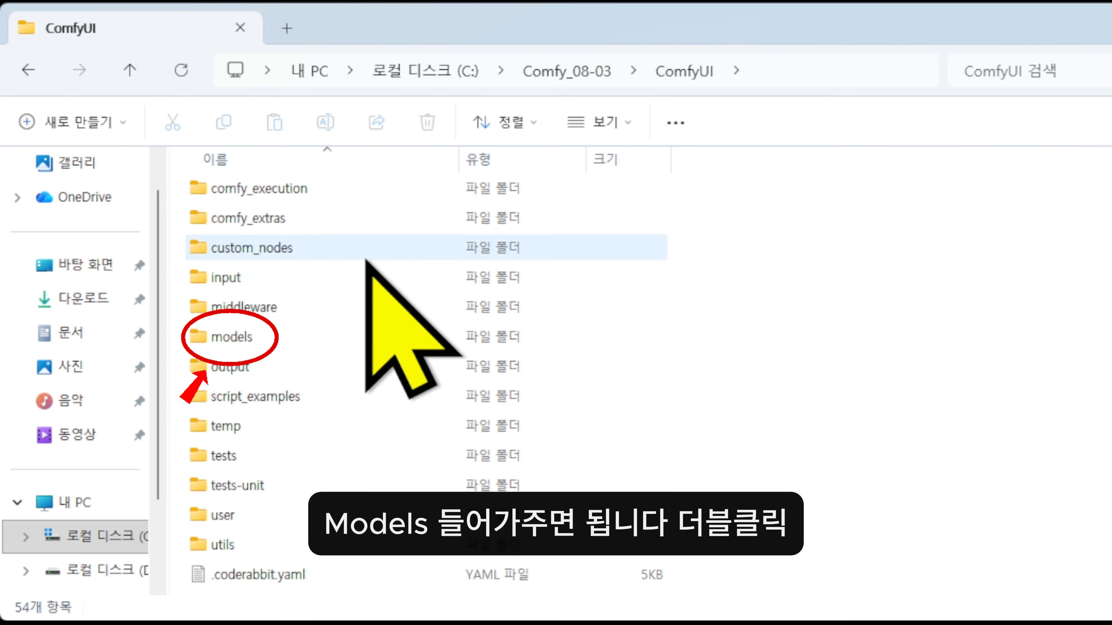
double_click(258, 337)
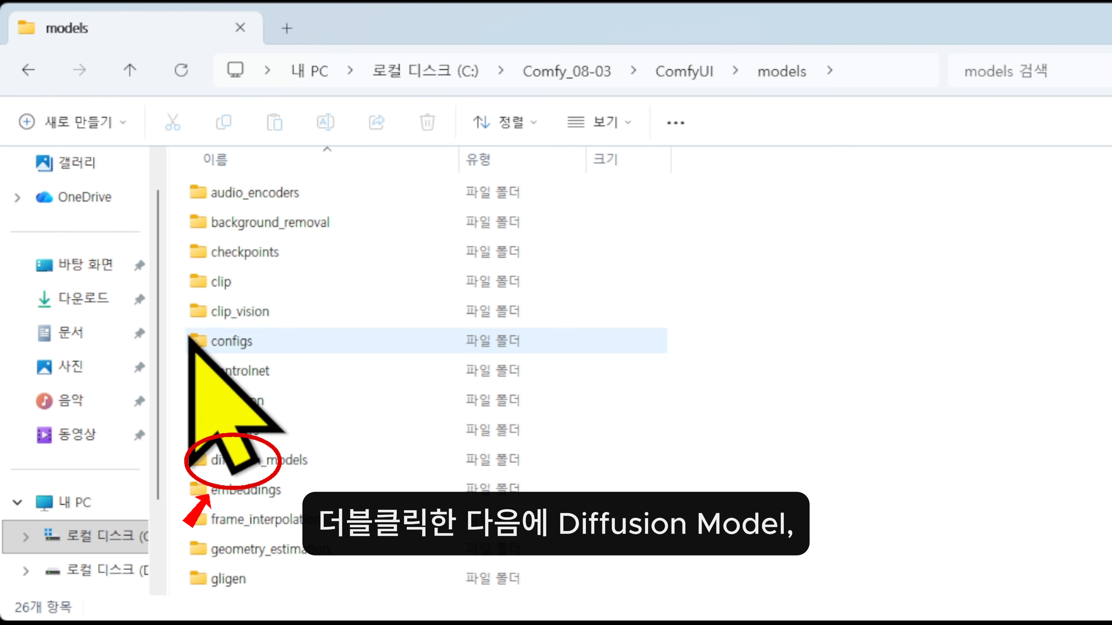
click(256, 460)
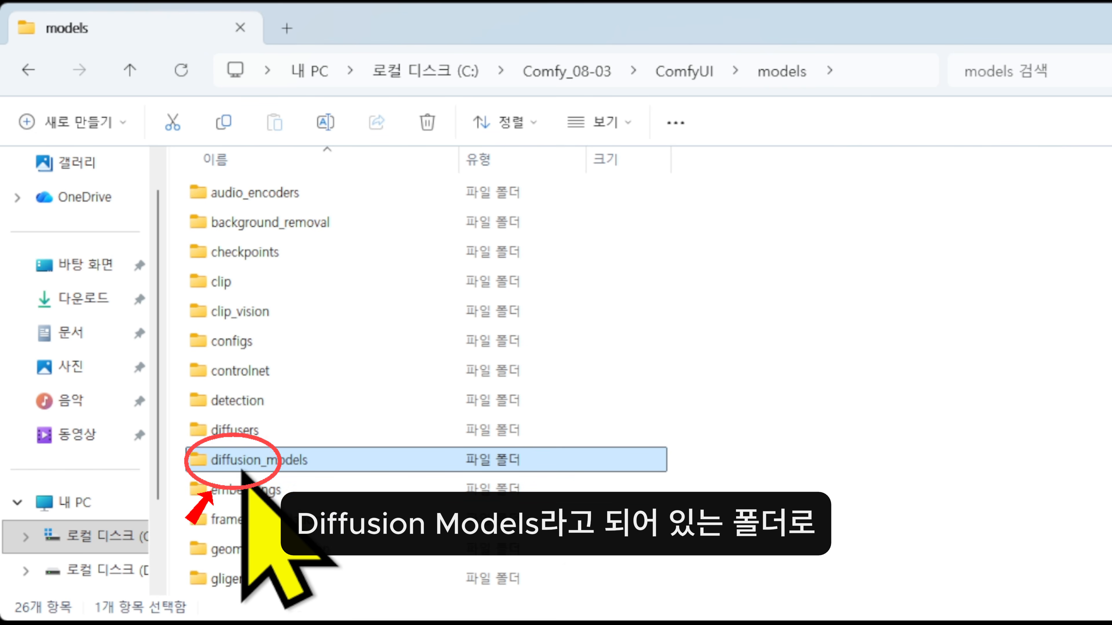
double_click(282, 459)
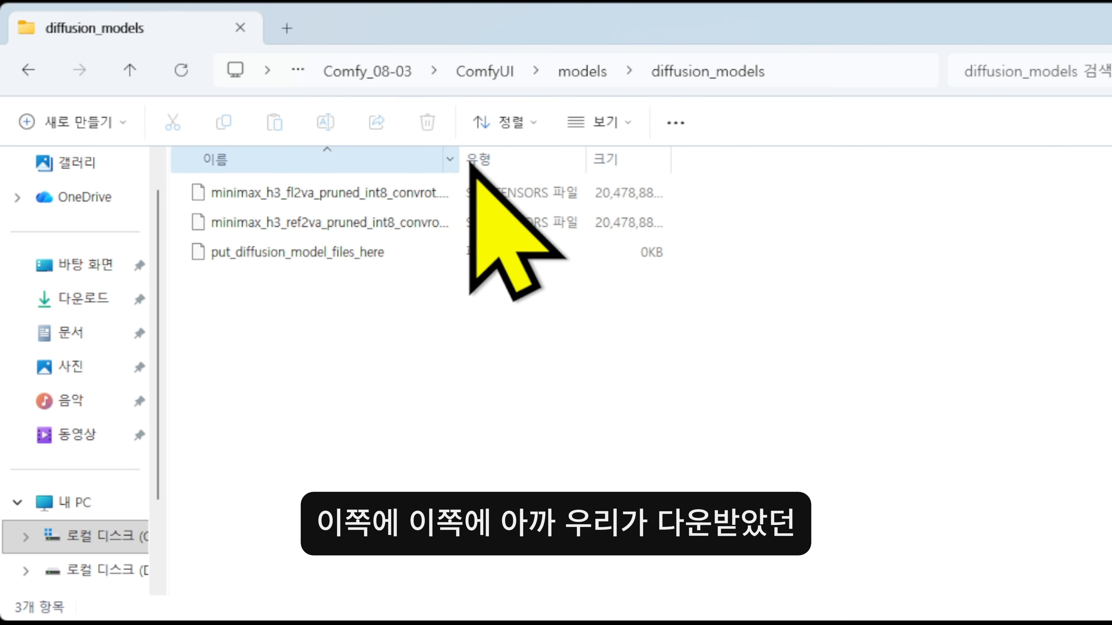
drag(459, 169, 578, 167)
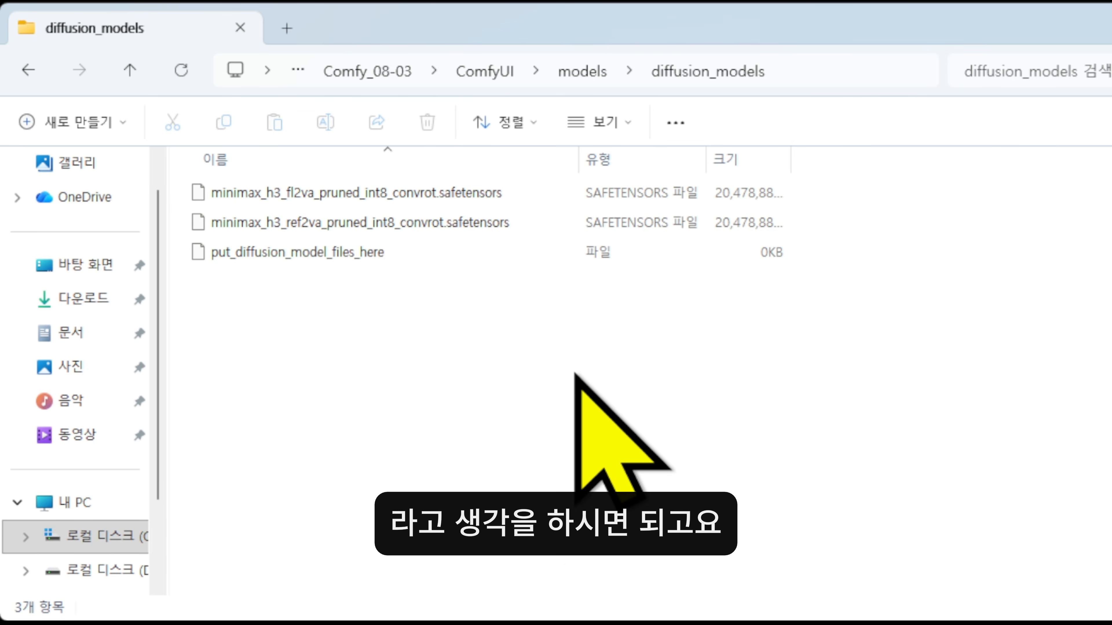
Open the text_encoders folder inside models and widen the name column to show the full file names
click(29, 72)
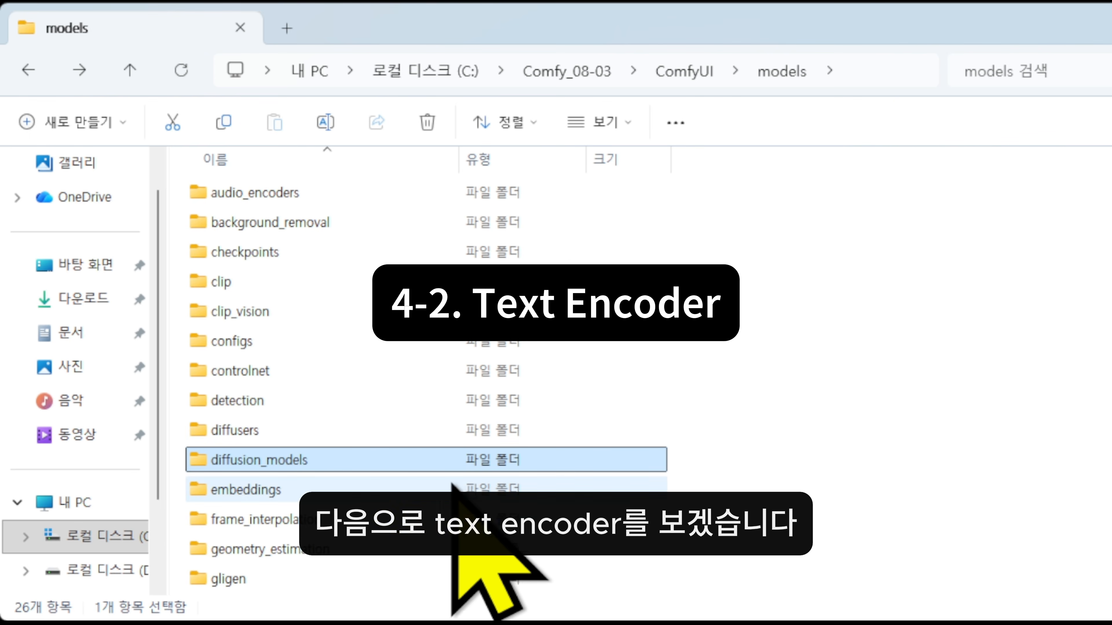
scroll(411, 412, down, 4)
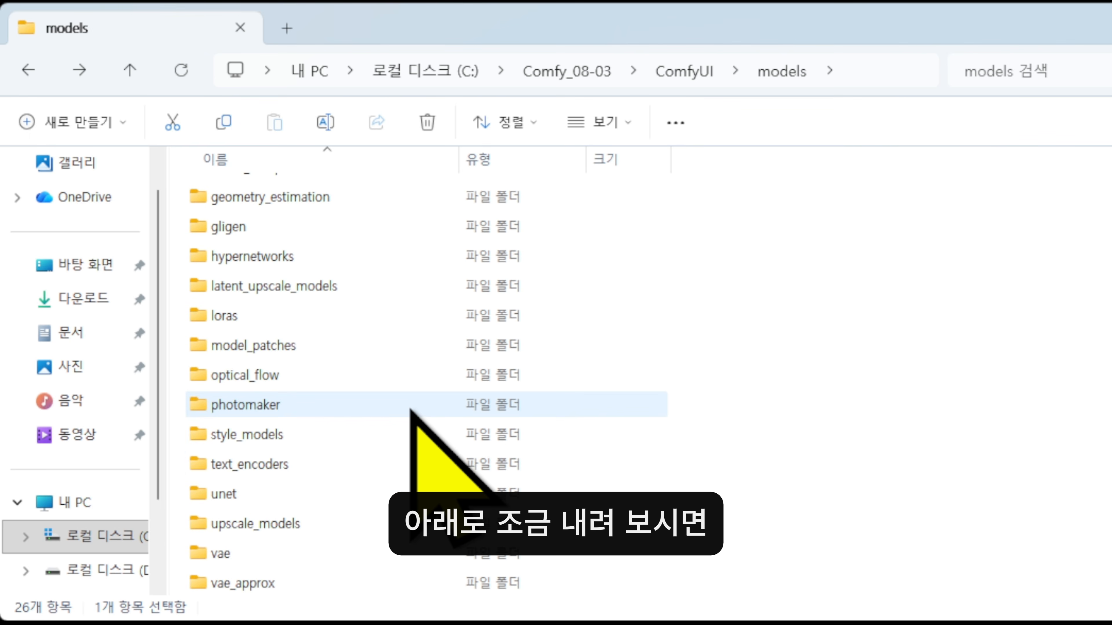
click(282, 466)
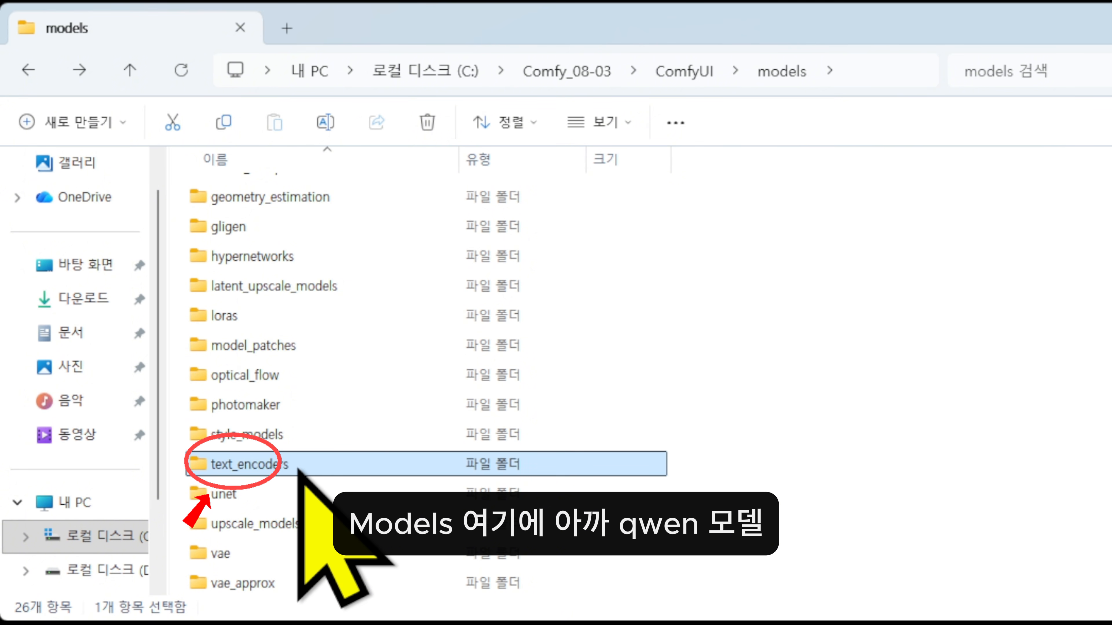
double_click(282, 466)
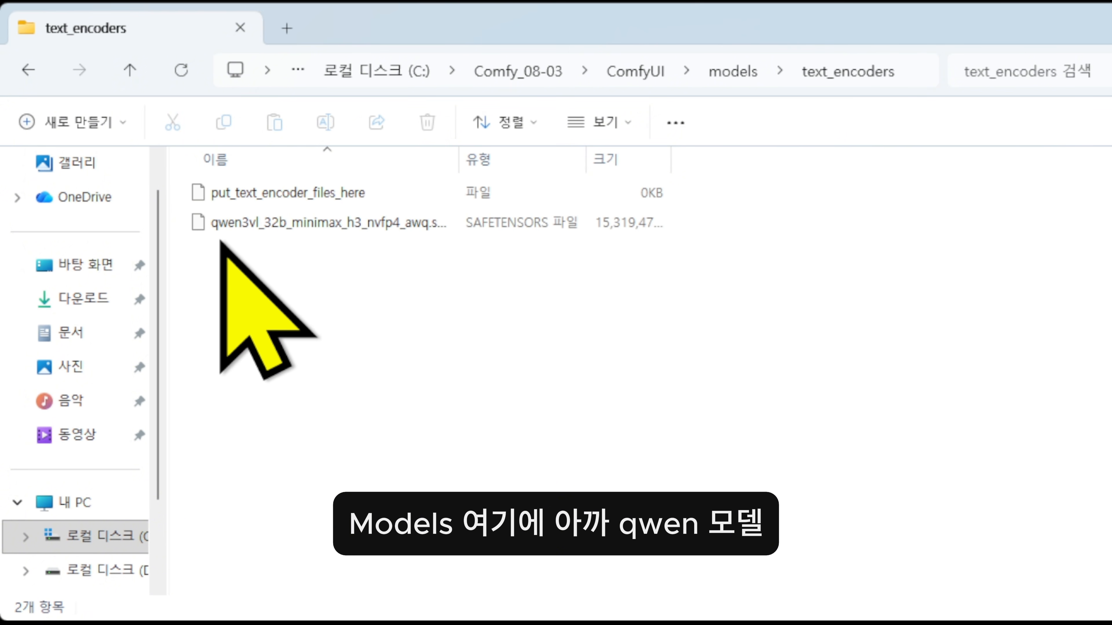
drag(458, 169, 615, 168)
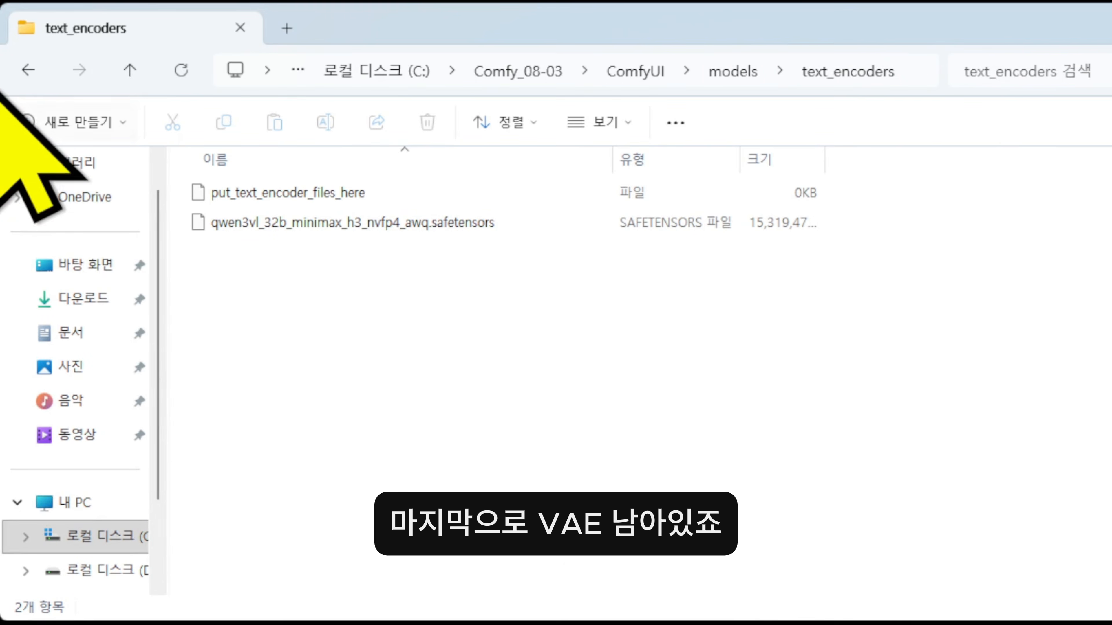
Return to the models folder and open its vae folder to check the VAE model files
click(28, 69)
scroll(451, 315, down, 2)
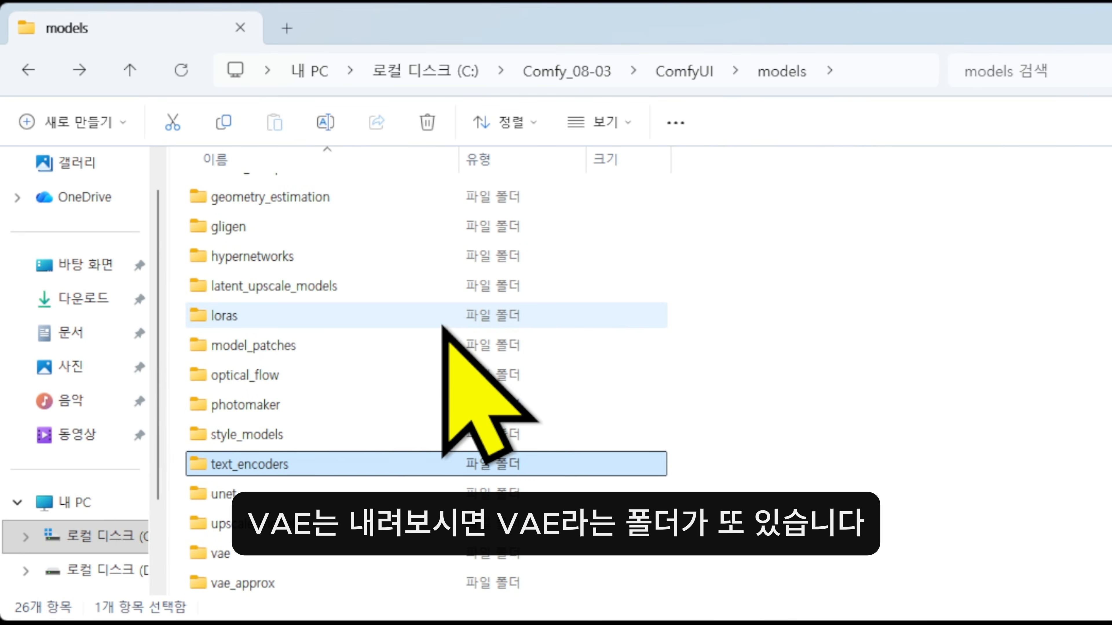
click(240, 562)
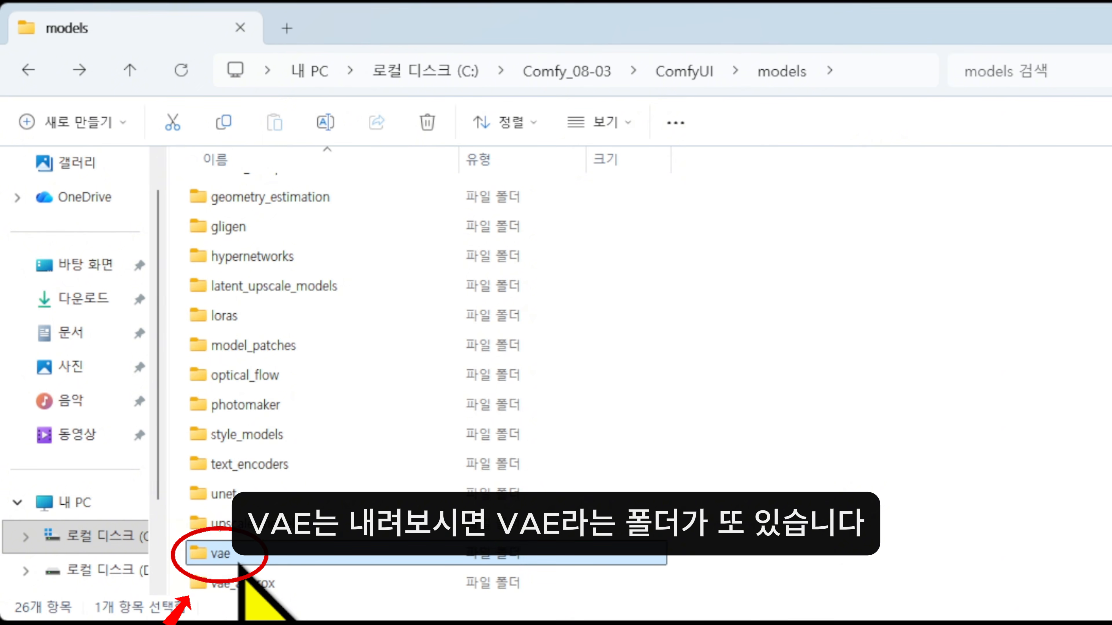
double_click(240, 561)
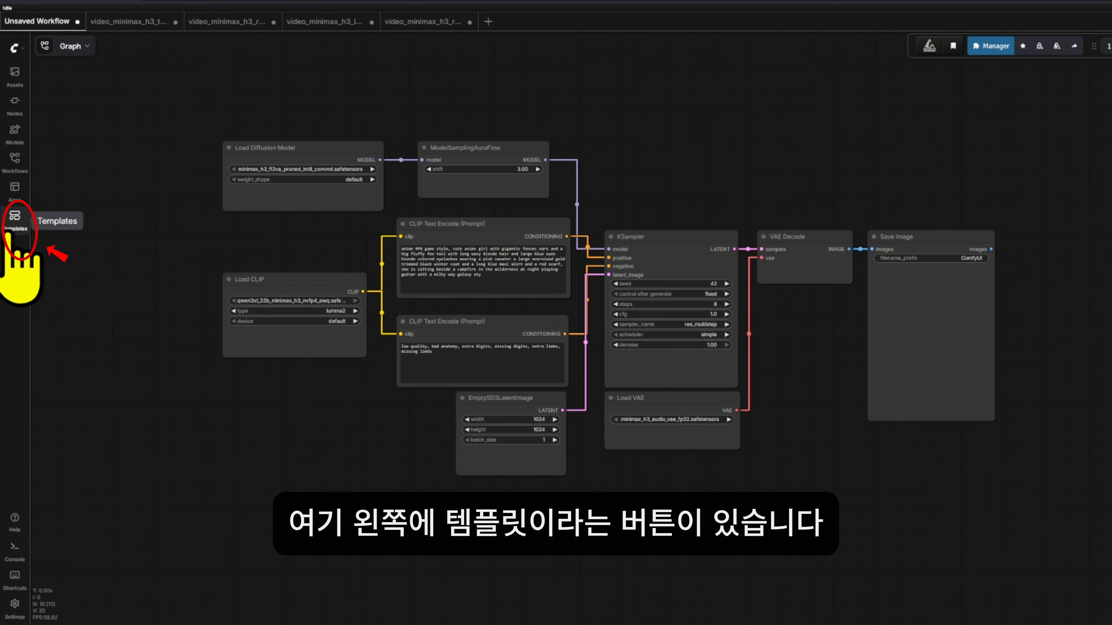
In ComfyUI, load the MiniMax H3: Text to Video workflow template
click(11, 230)
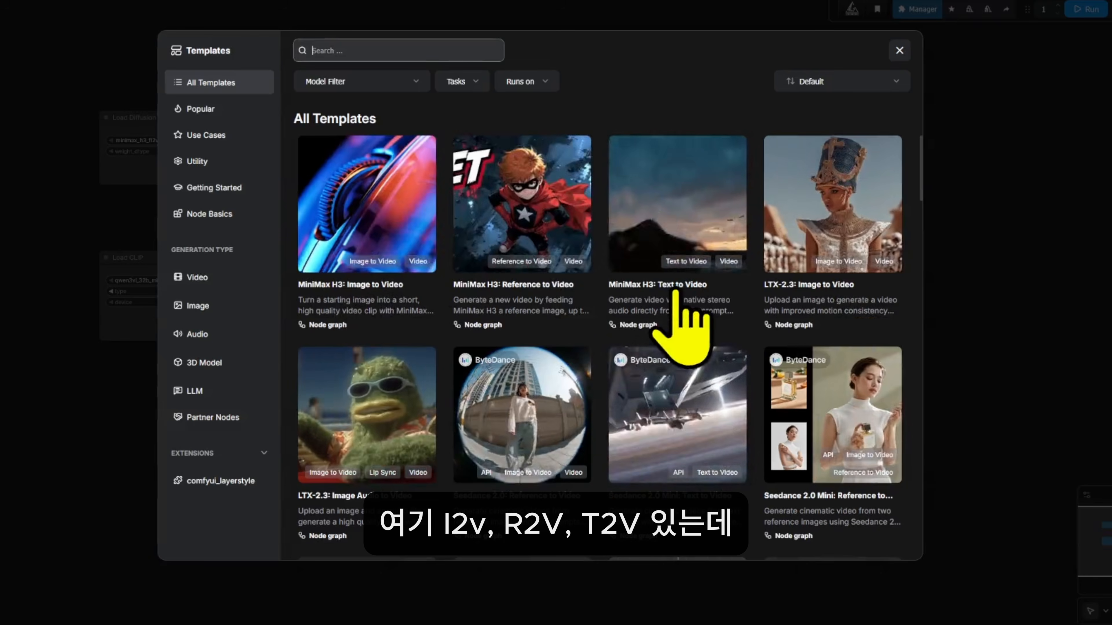
click(622, 254)
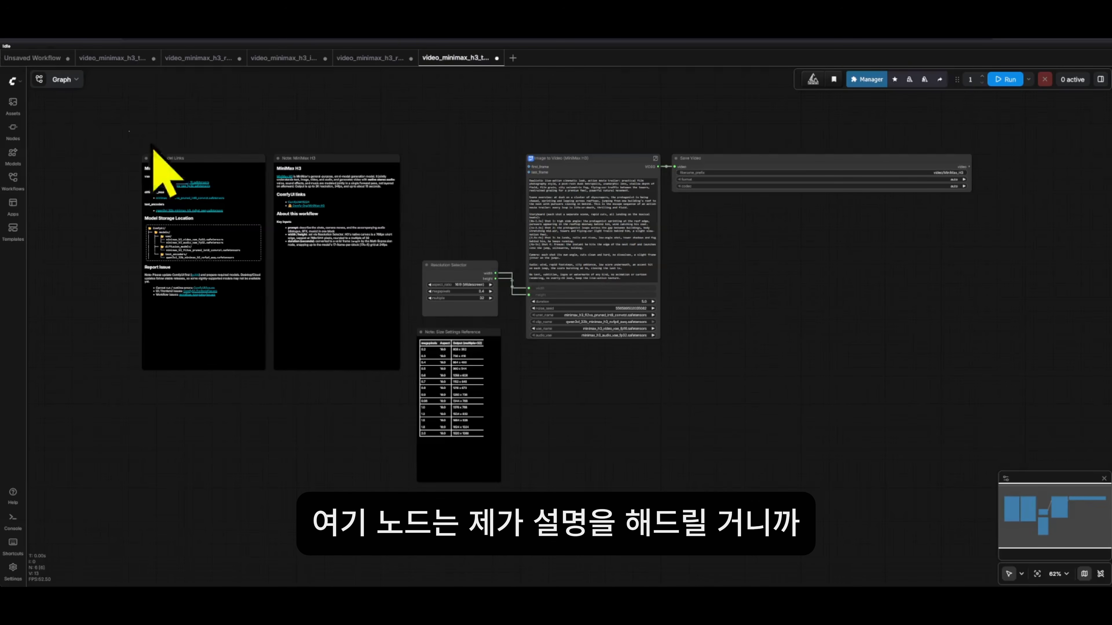
Move the two model notes, the size settings note and the Resolution Selector node farther away from the Image to Video node
drag(132, 131, 372, 401)
drag(341, 172, 218, 94)
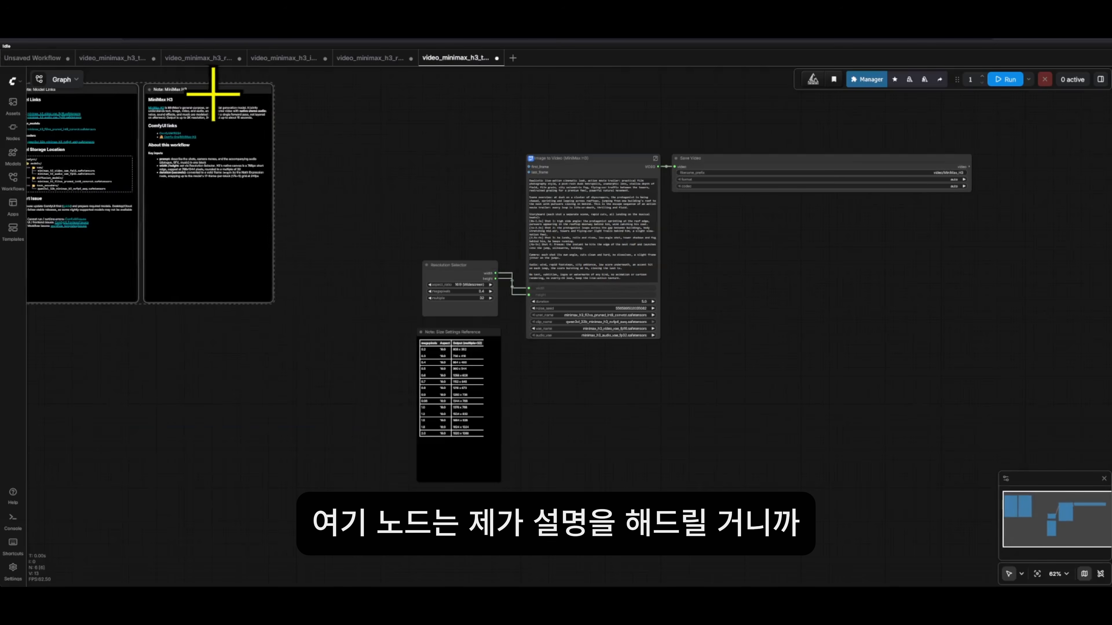
drag(459, 373, 545, 290)
drag(717, 402, 712, 397)
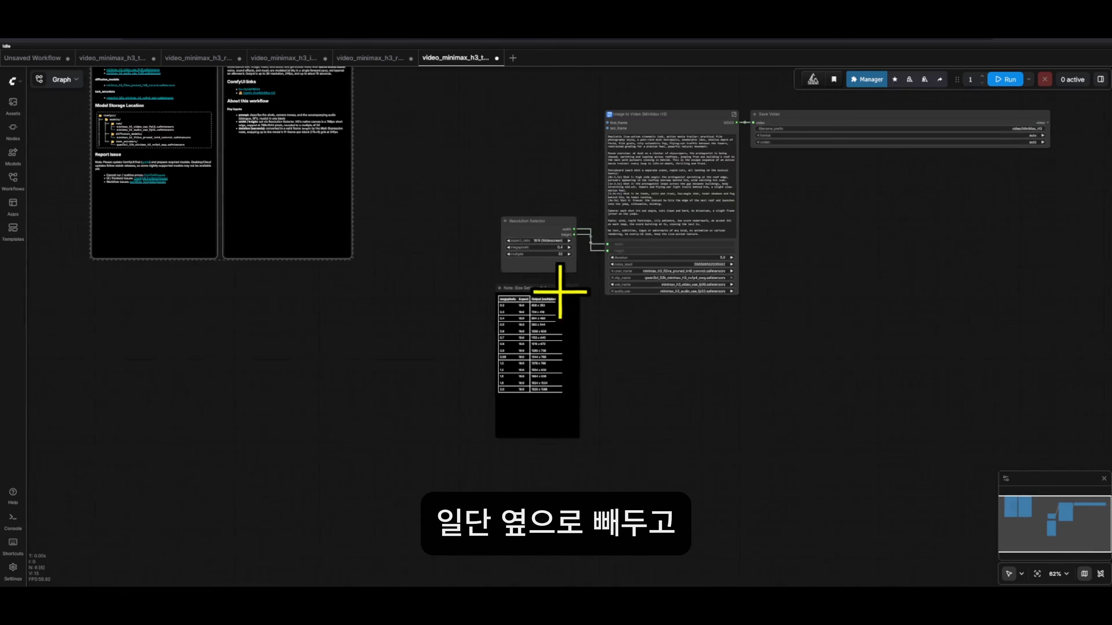
drag(560, 289, 327, 274)
scroll(957, 236, up, 3)
drag(957, 236, 873, 325)
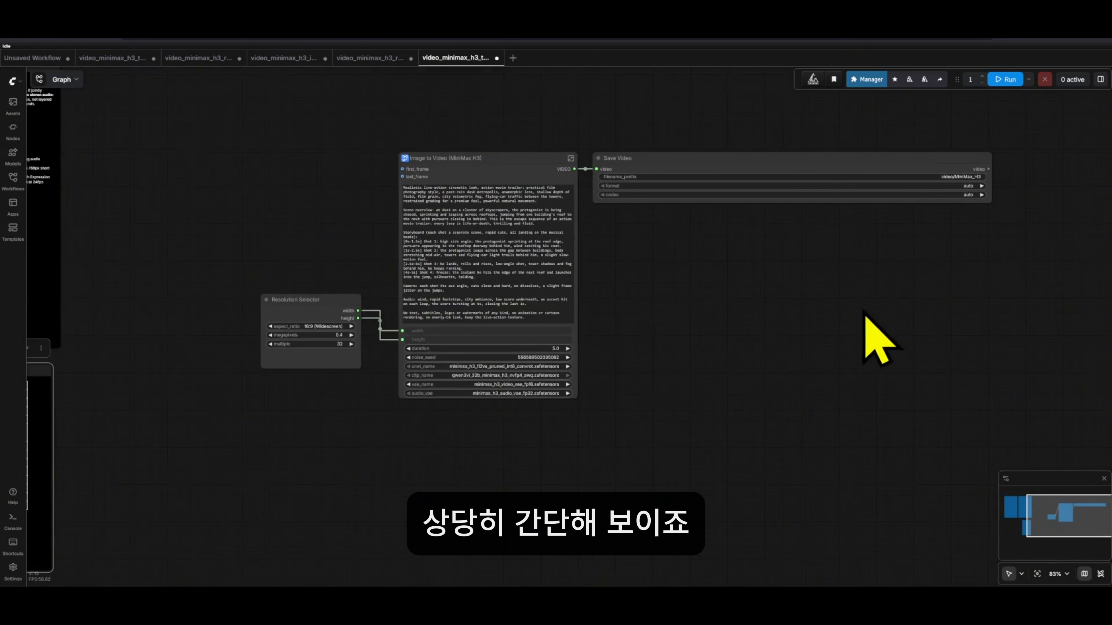
drag(865, 312, 815, 317)
drag(248, 303, 112, 182)
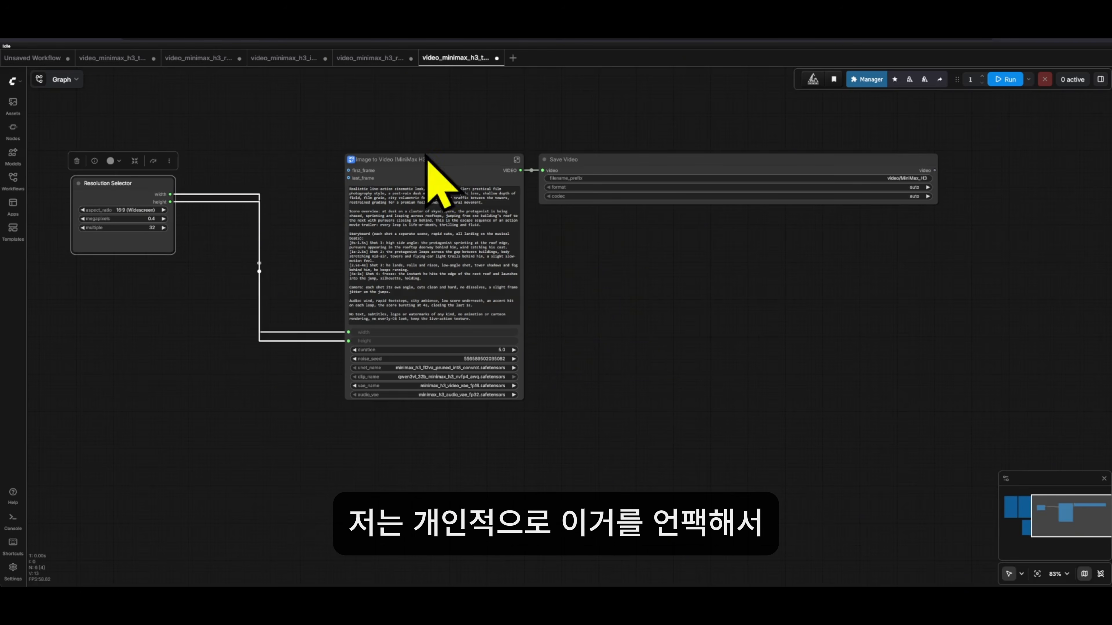
Try to unpack the Image to Video (MiniMax H3) subgraph node
click(434, 162)
right_click(431, 175)
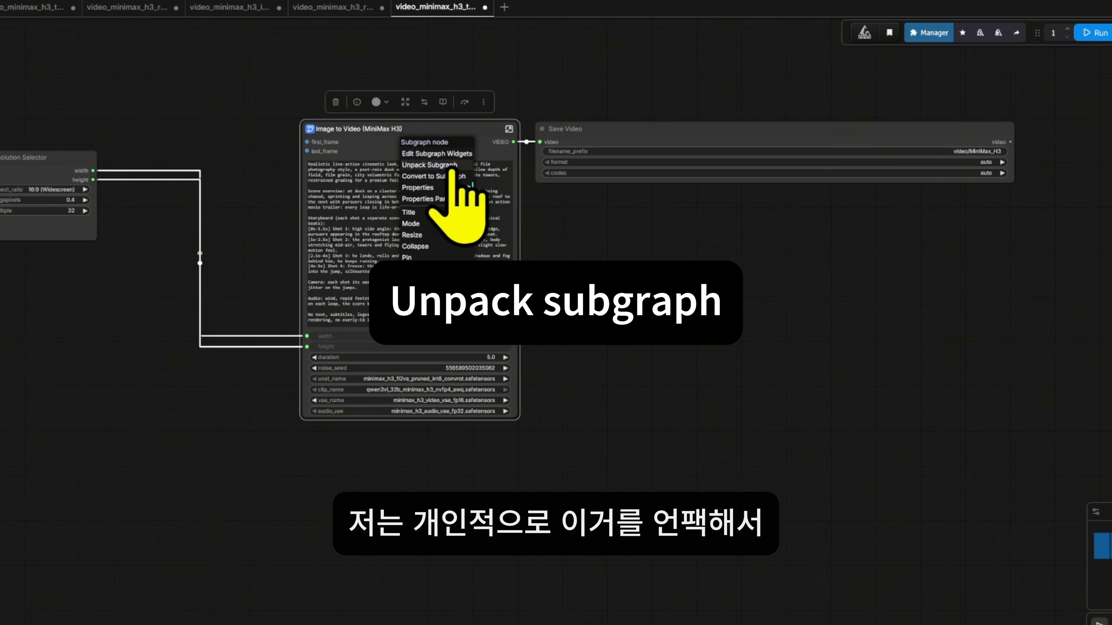
click(452, 165)
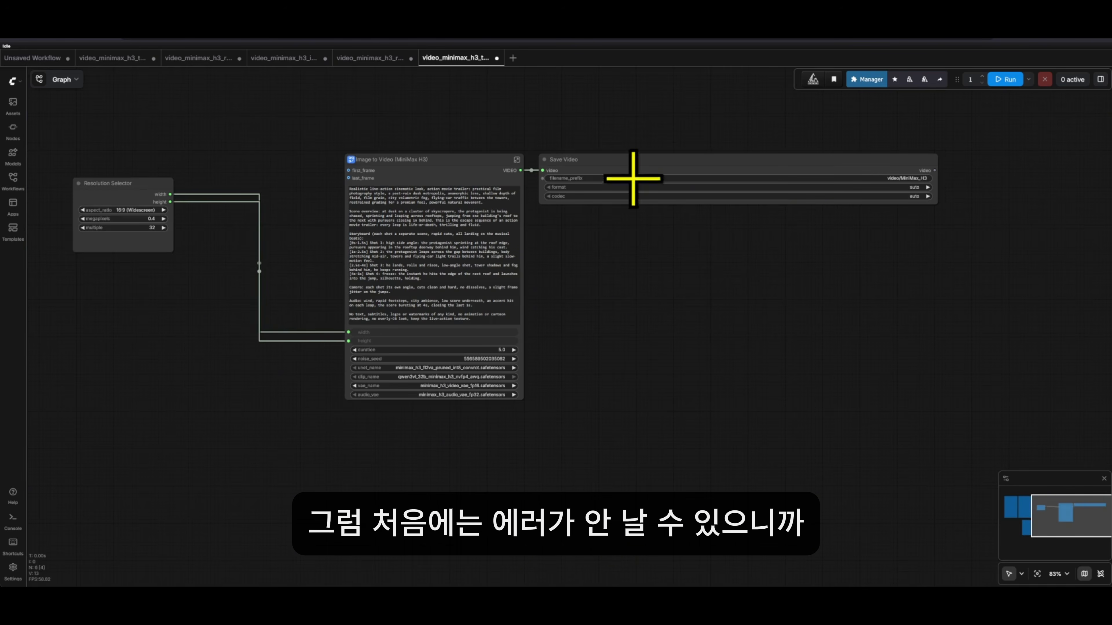
Move the Save Video node well clear of the Image to Video (MiniMax H3) node and unpack that node's subgraph
drag(638, 181, 1050, 176)
drag(810, 380, 921, 335)
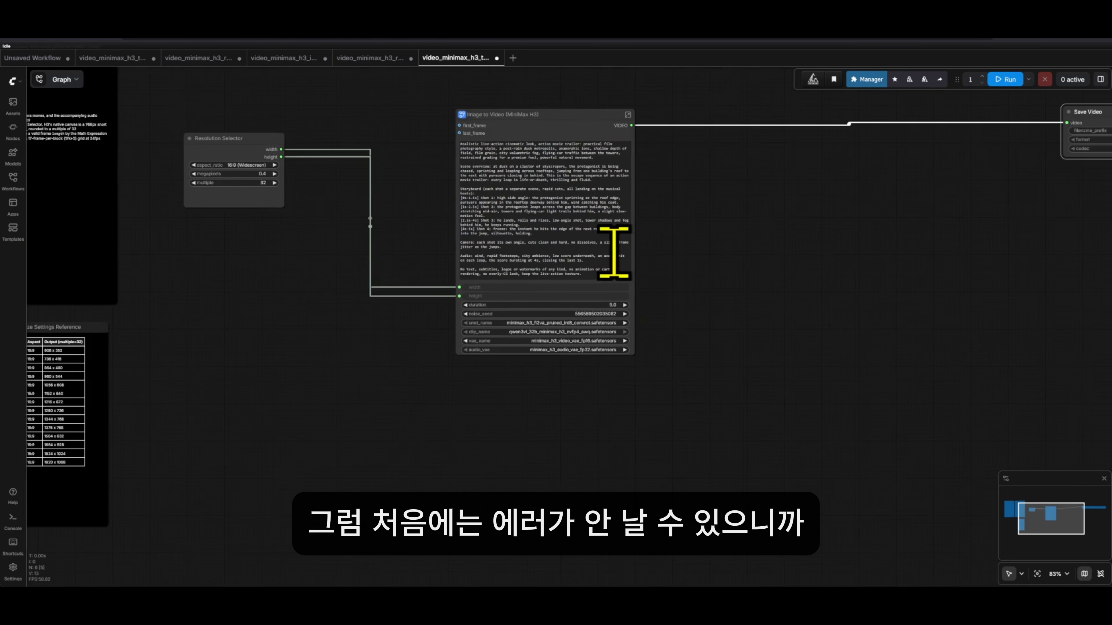
scroll(610, 249, up, 2)
scroll(663, 377, up, 2)
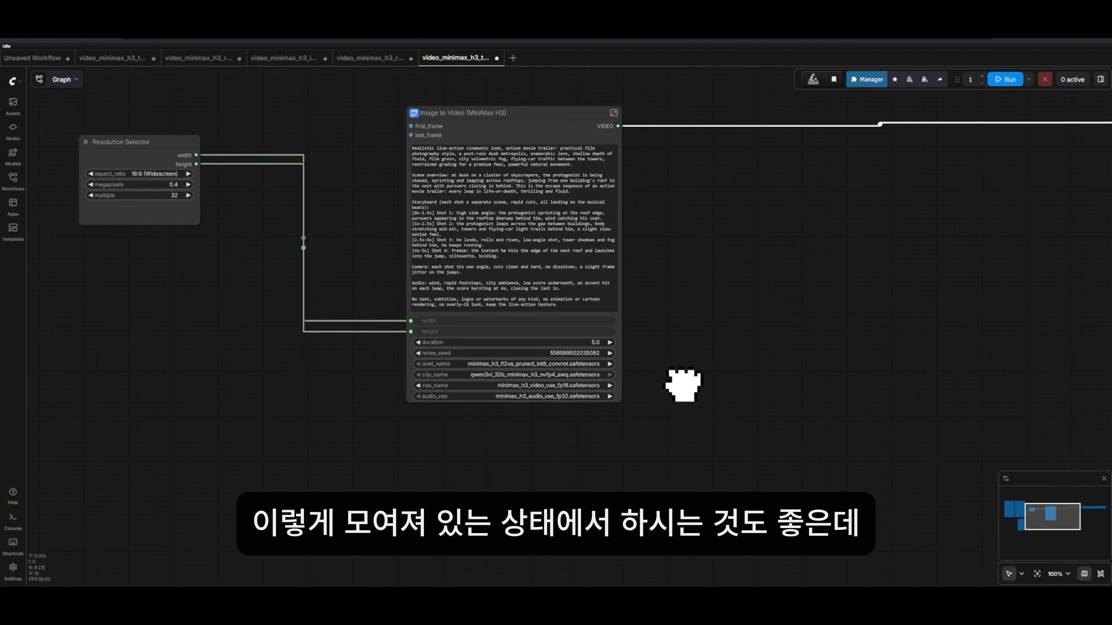
scroll(644, 416, right, 2)
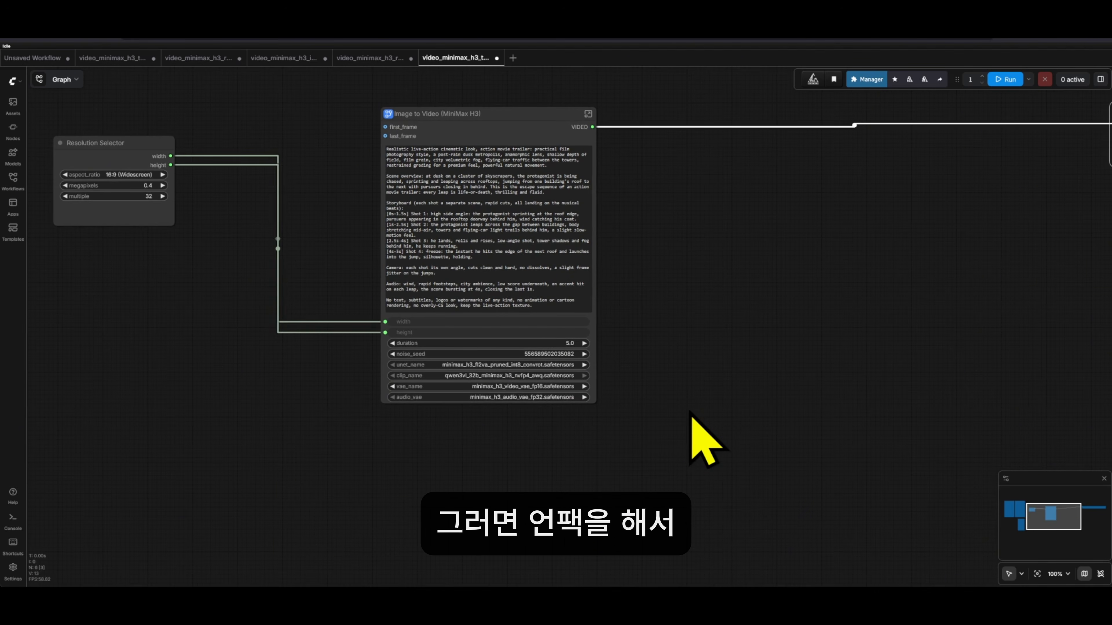
right_click(496, 116)
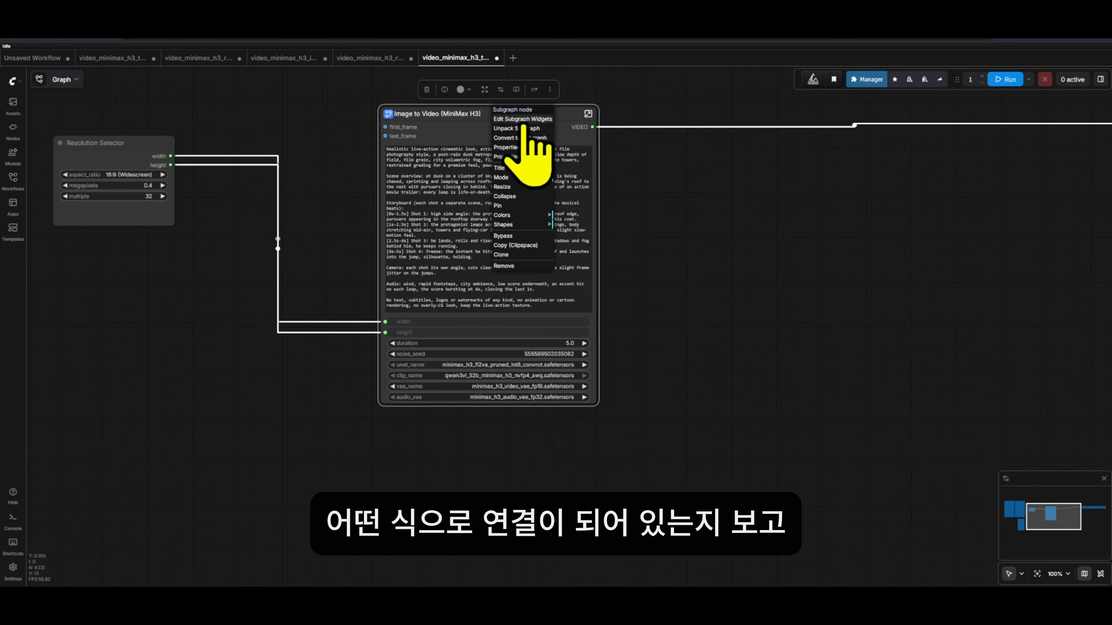
click(540, 130)
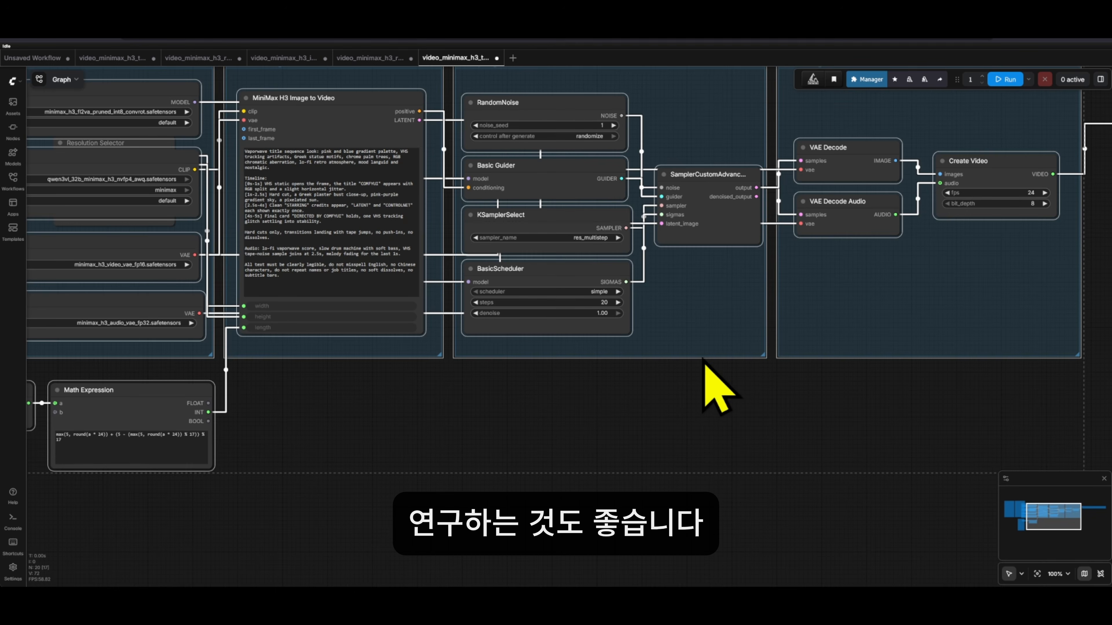
Undo the unpacking of the Image to Video (MiniMax H3) subgraph
key(ctrl+z)
scroll(469, 163, up, 3)
drag(449, 168, 470, 162)
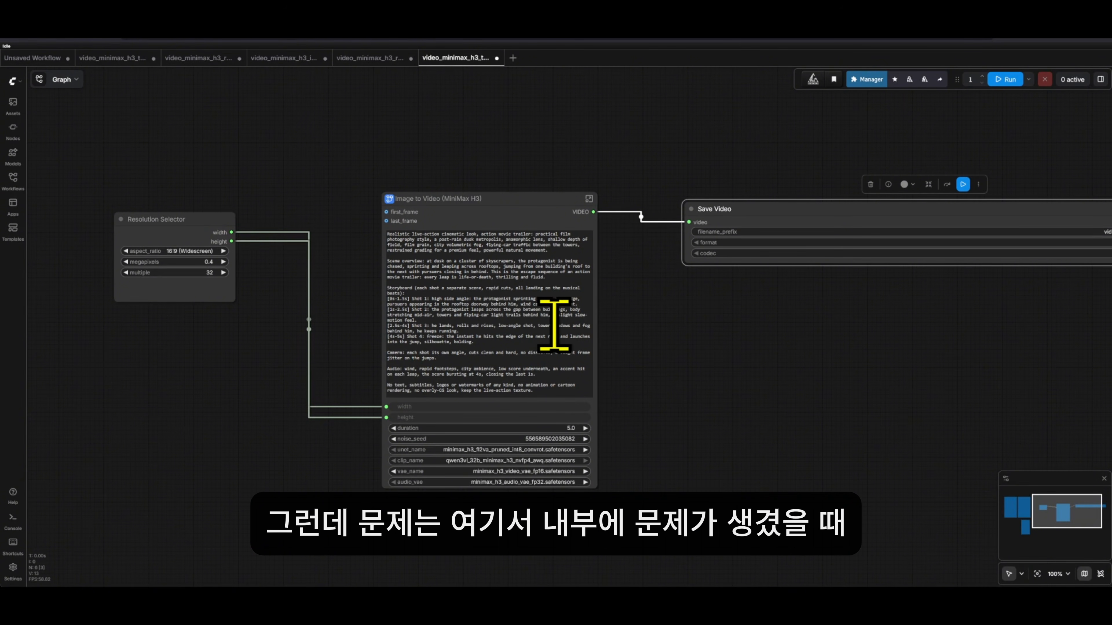
Move the Save Video node even farther from the Image to Video (MiniMax H3) node and unpack that node's subgraph again
click(517, 231)
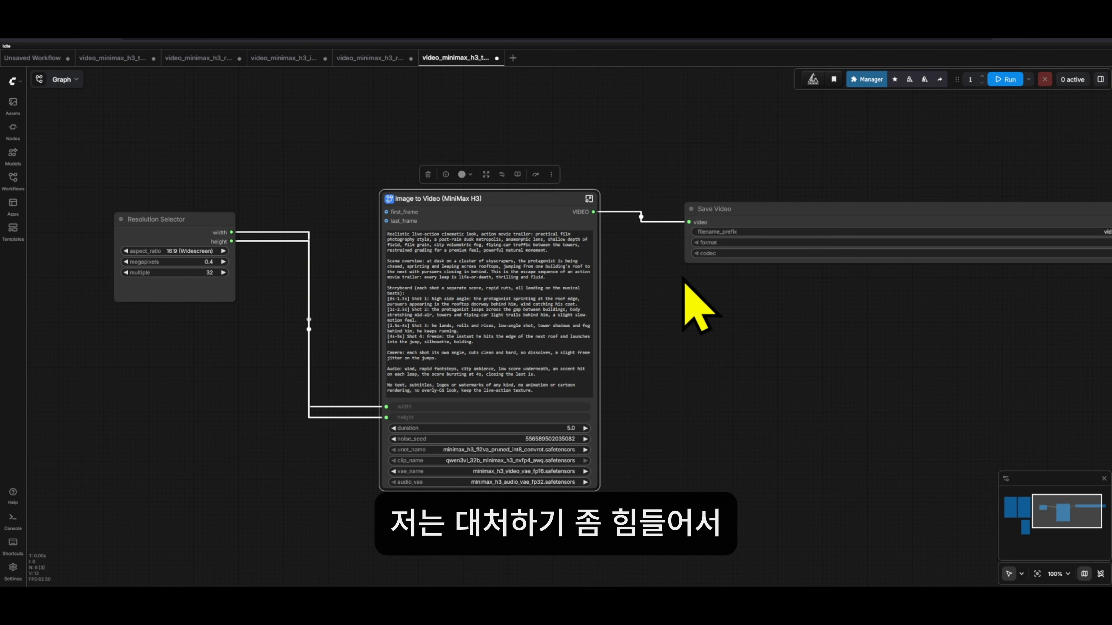
drag(727, 209, 993, 214)
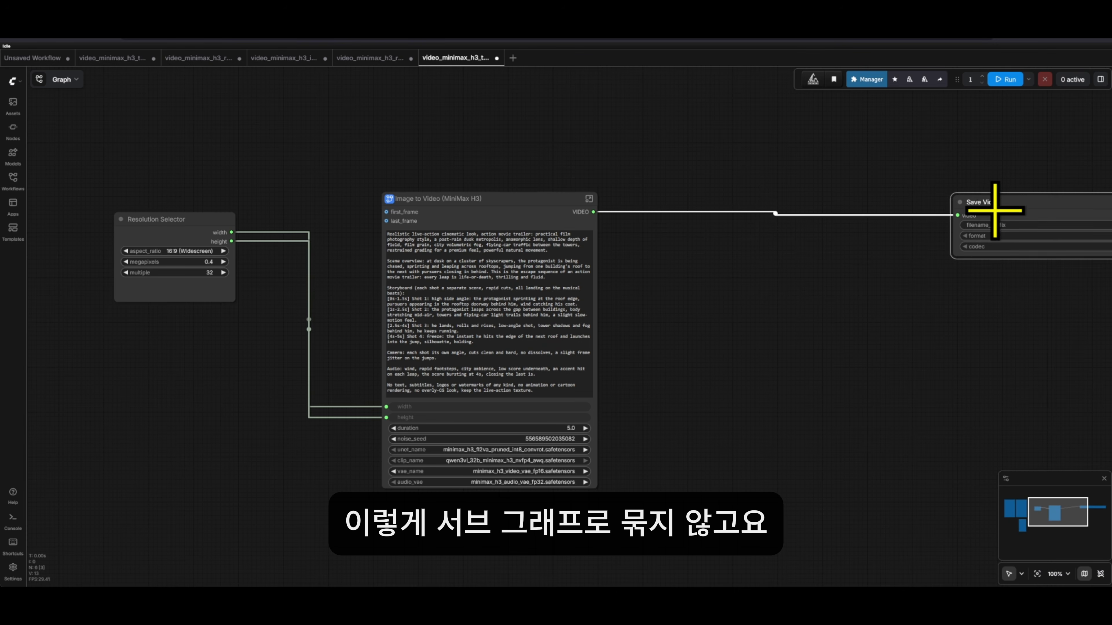
right_click(552, 206)
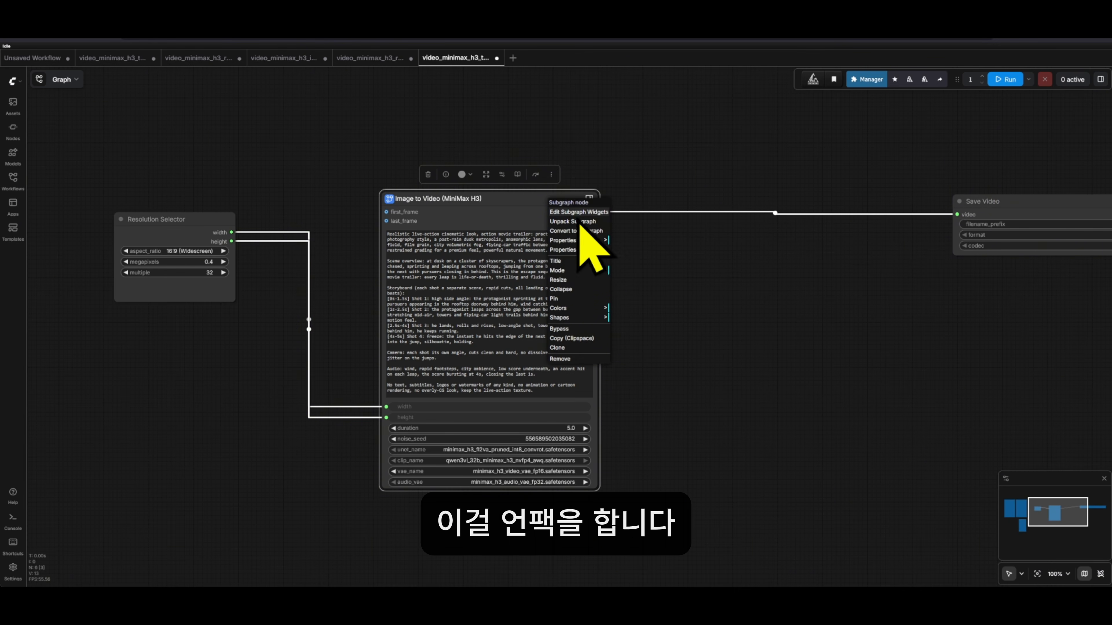
click(578, 221)
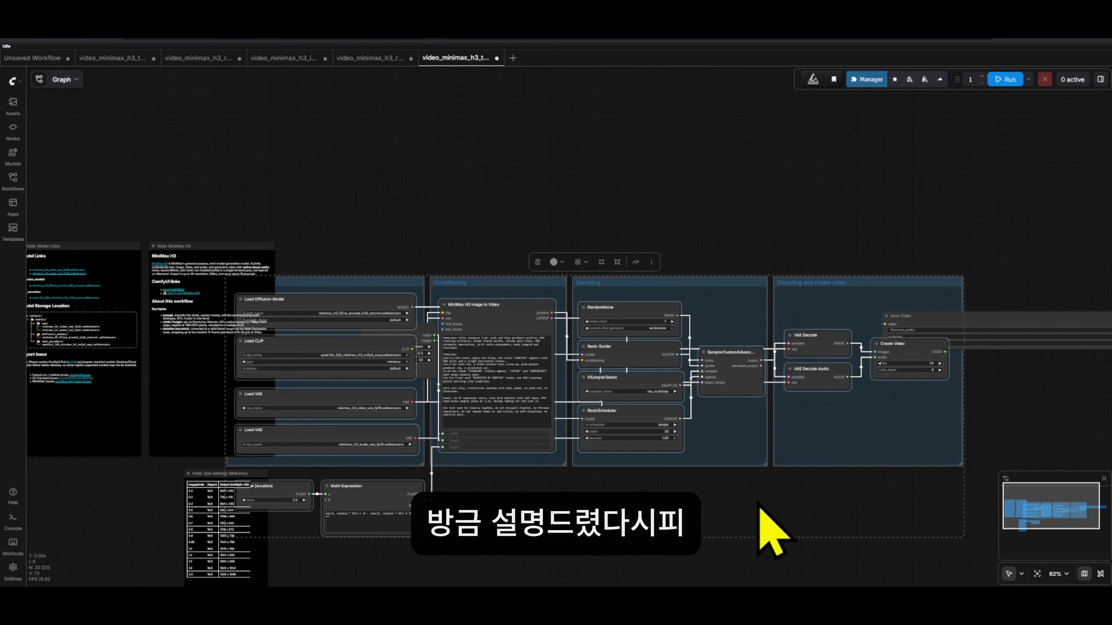
Move the Model Links, MiniMax H3 and Size Settings Reference notes clear of the unpacked Models group and its neighbouring nodes
drag(819, 496, 740, 390)
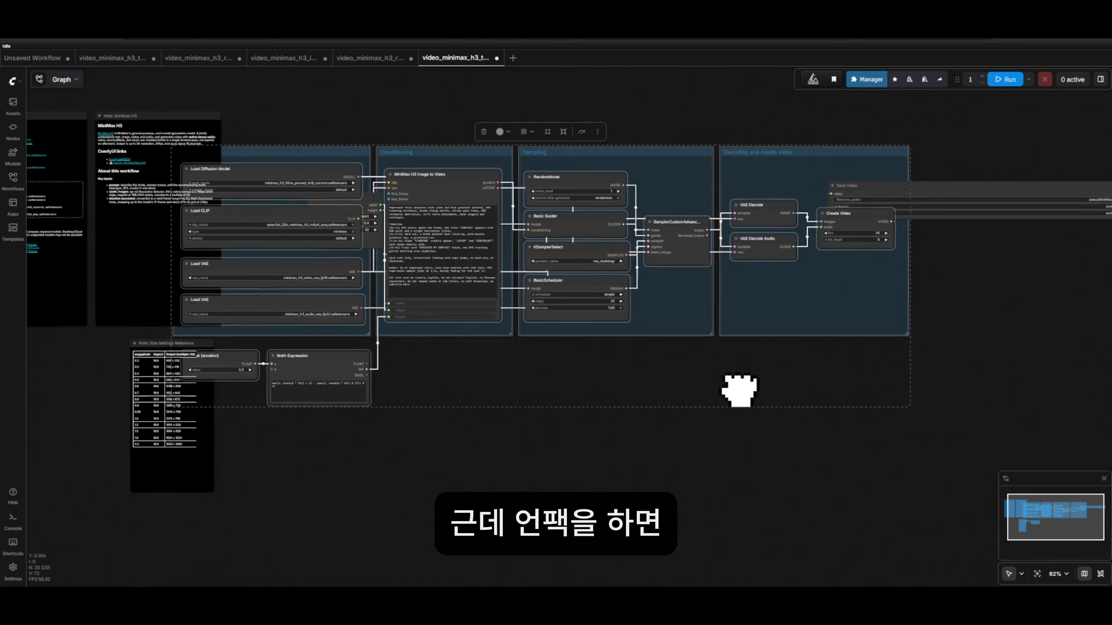
drag(76, 131, 237, 127)
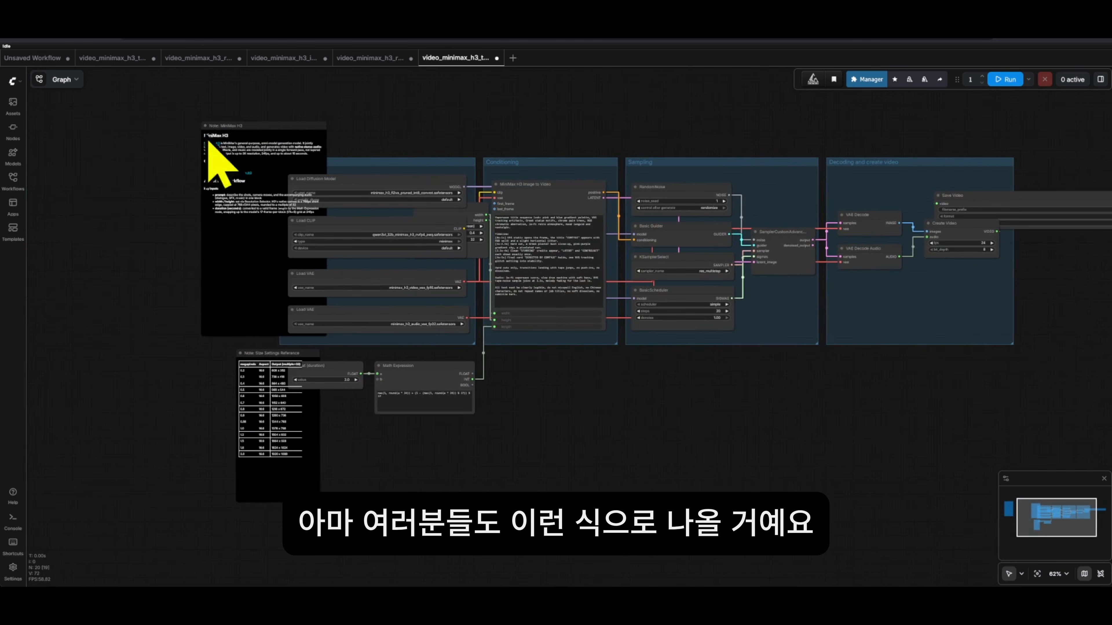
drag(260, 174, 25, 119)
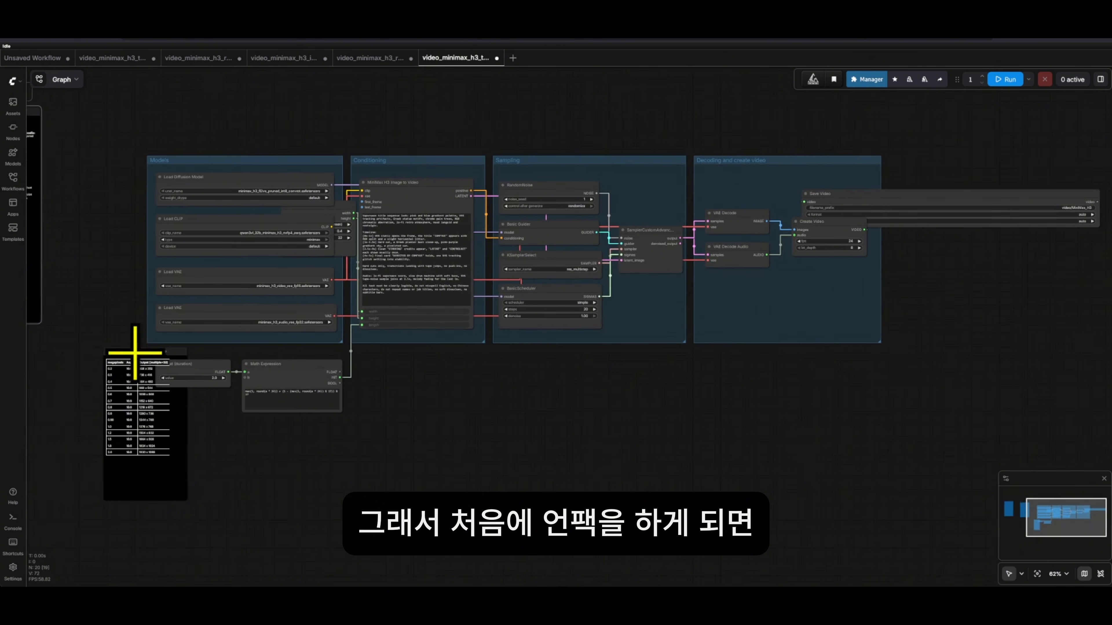
drag(135, 352, 49, 383)
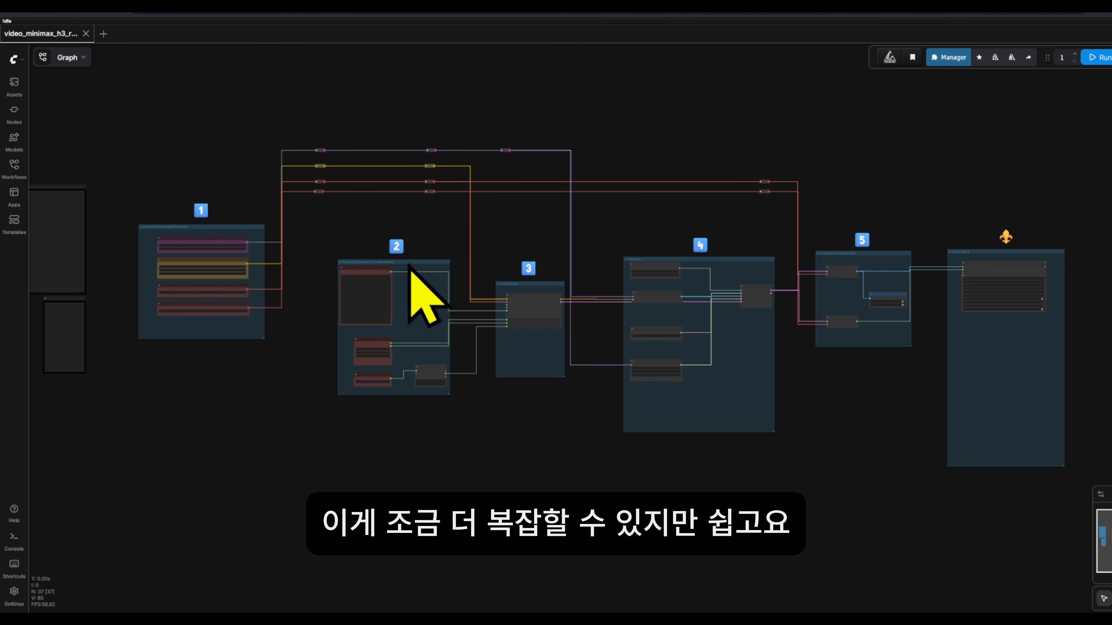
Examine how the rearranged workflow runs through its numbered groups 1 to 5 and on to the final output group
scroll(248, 241, up, 3)
scroll(359, 249, right, 2)
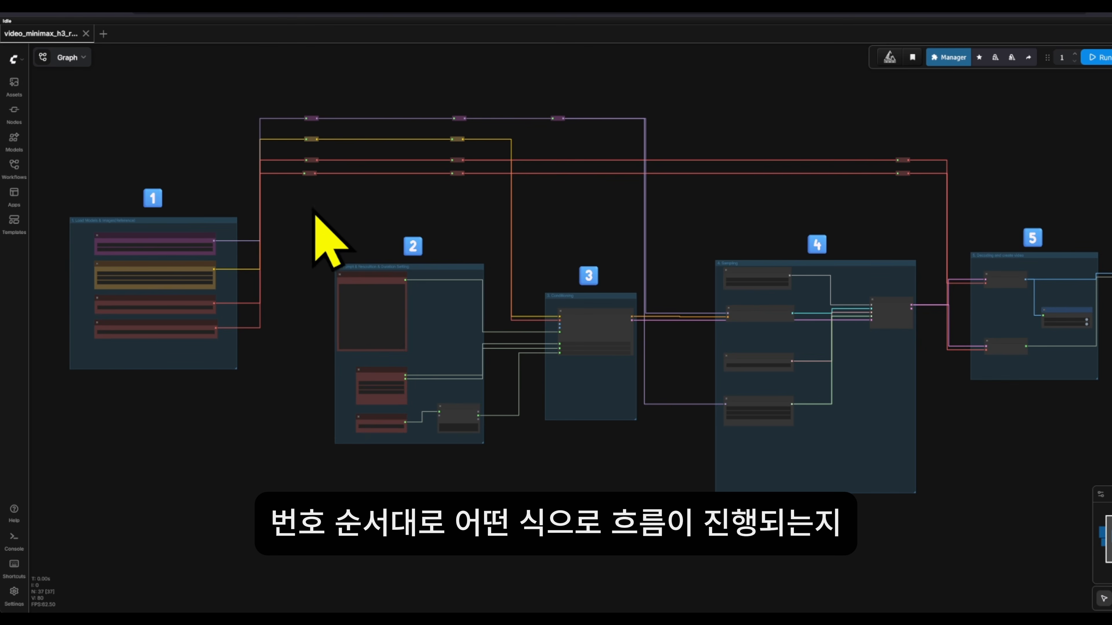
scroll(441, 248, right, 3)
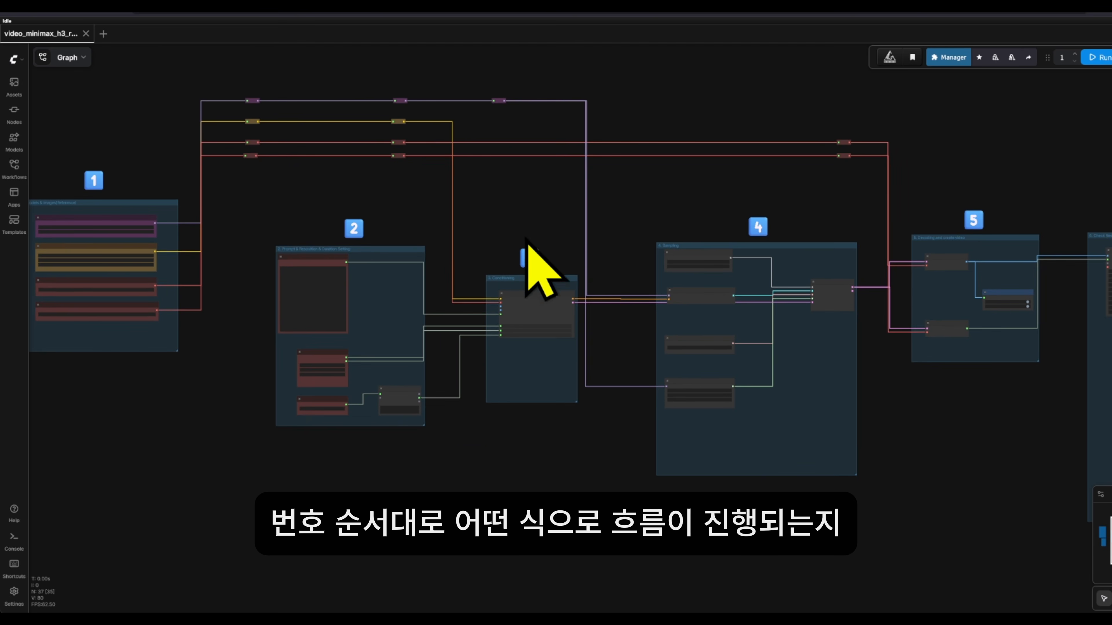
scroll(812, 199, right, 1)
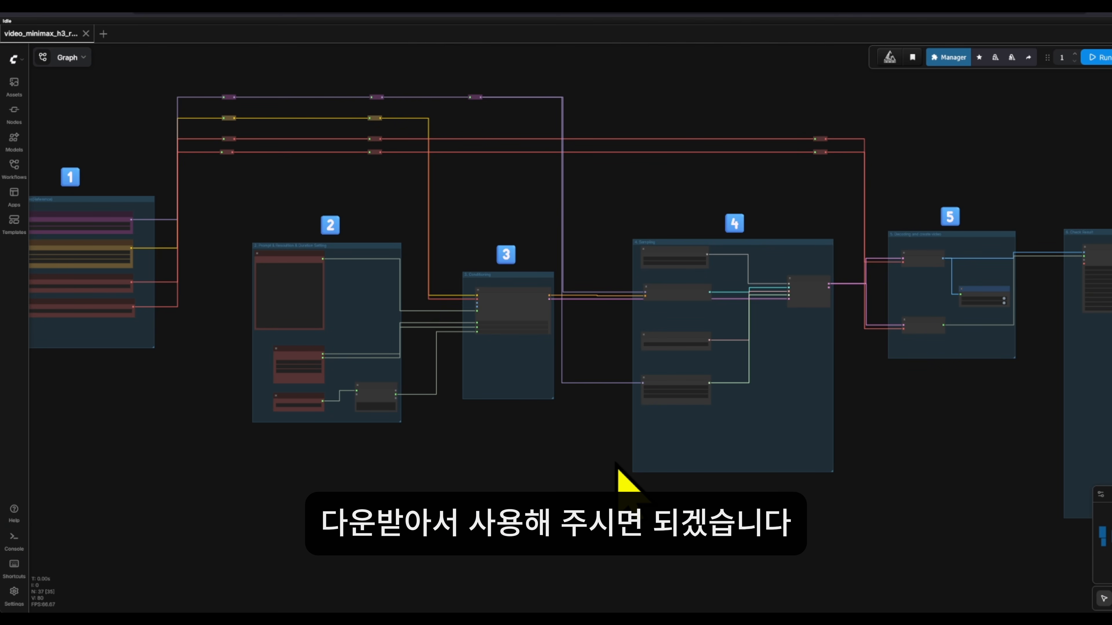
scroll(617, 465, down, 3)
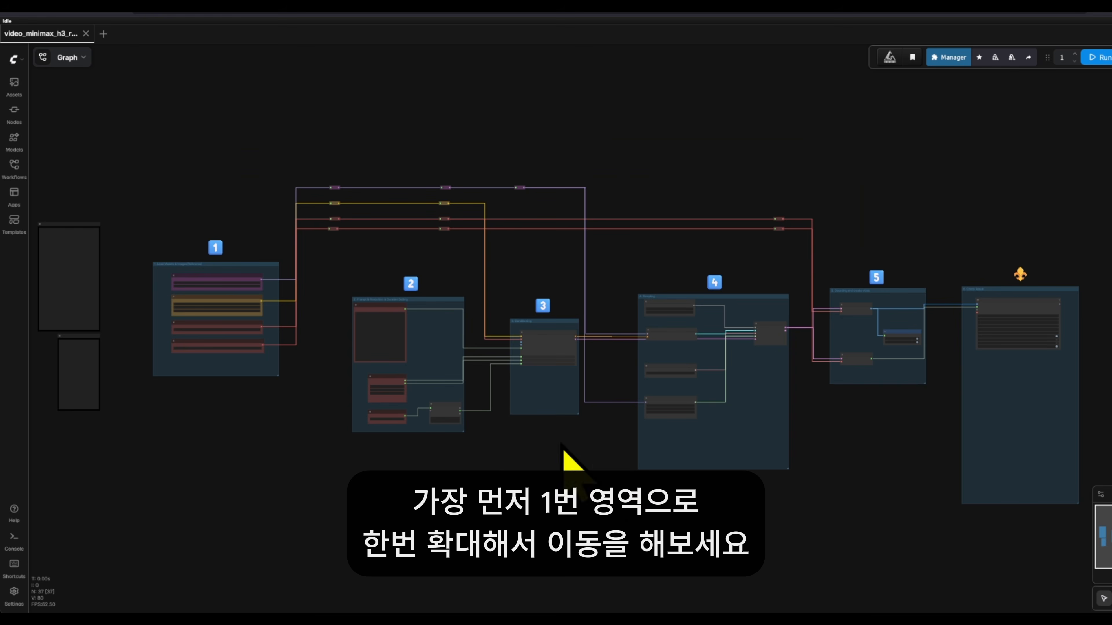
Move the Model Links note and the Size Settings Reference note farther away from group 1, Load Models & Images(Reference)
drag(236, 263, 278, 248)
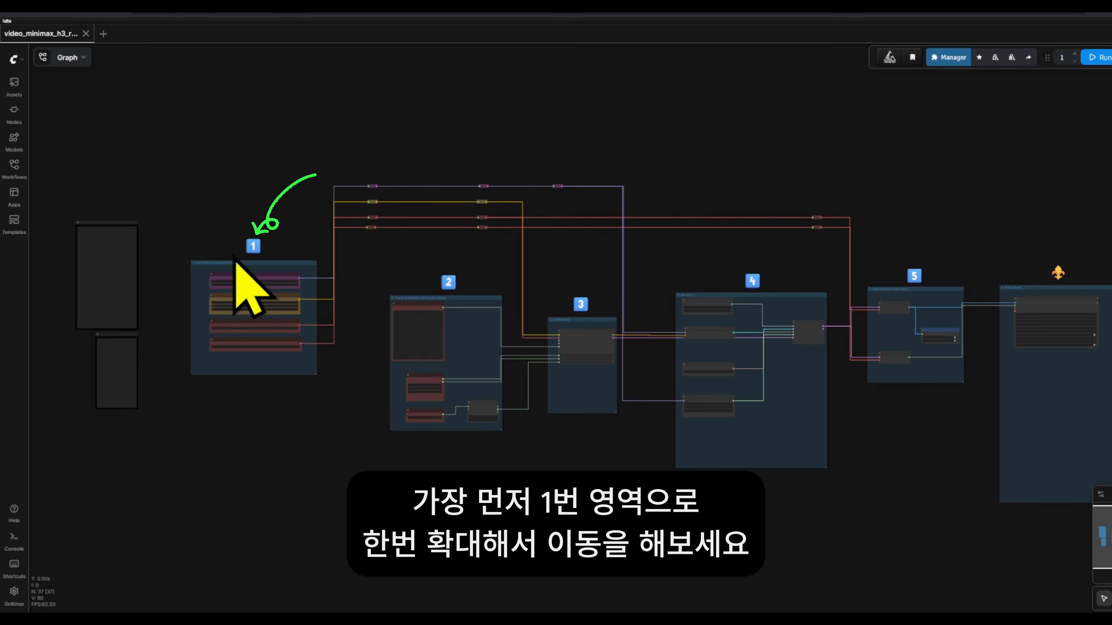
scroll(247, 287, up, 5)
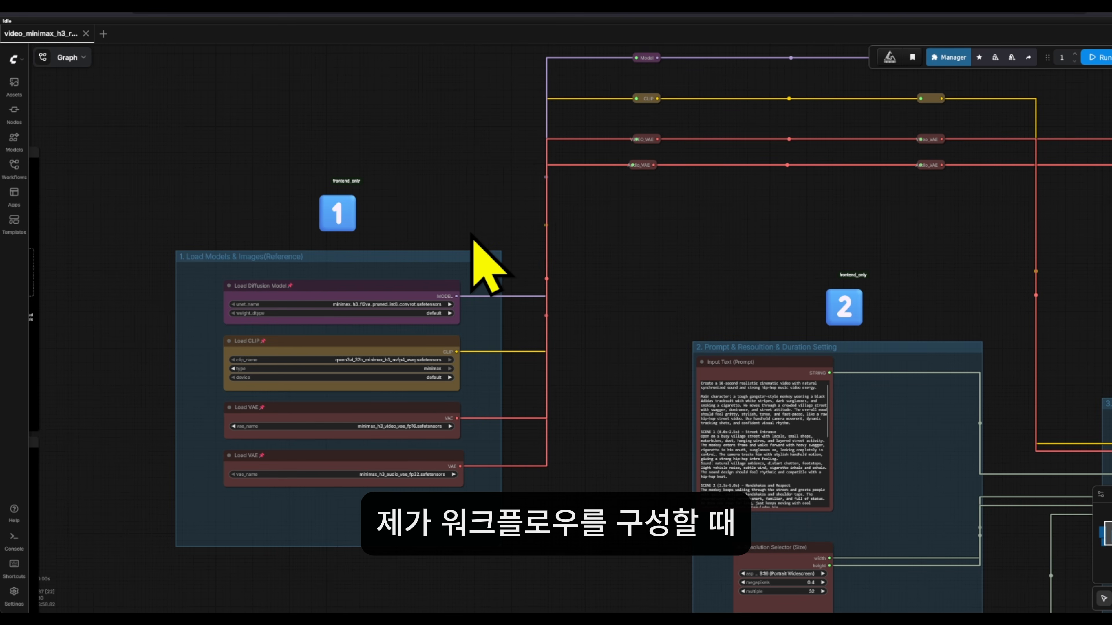
drag(481, 238, 619, 205)
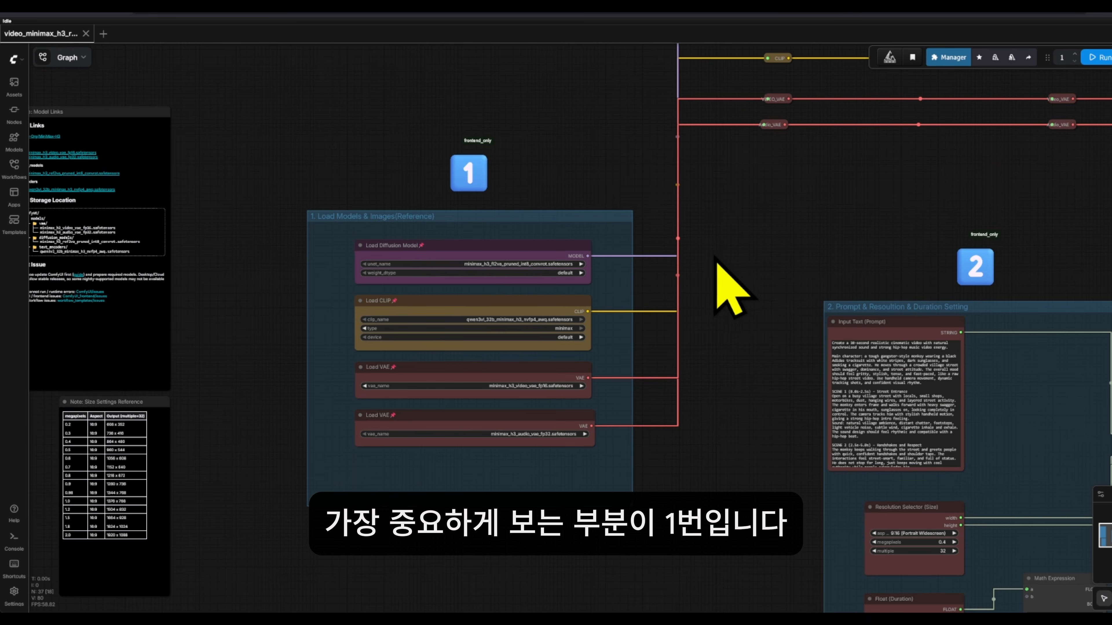
drag(717, 274, 703, 268)
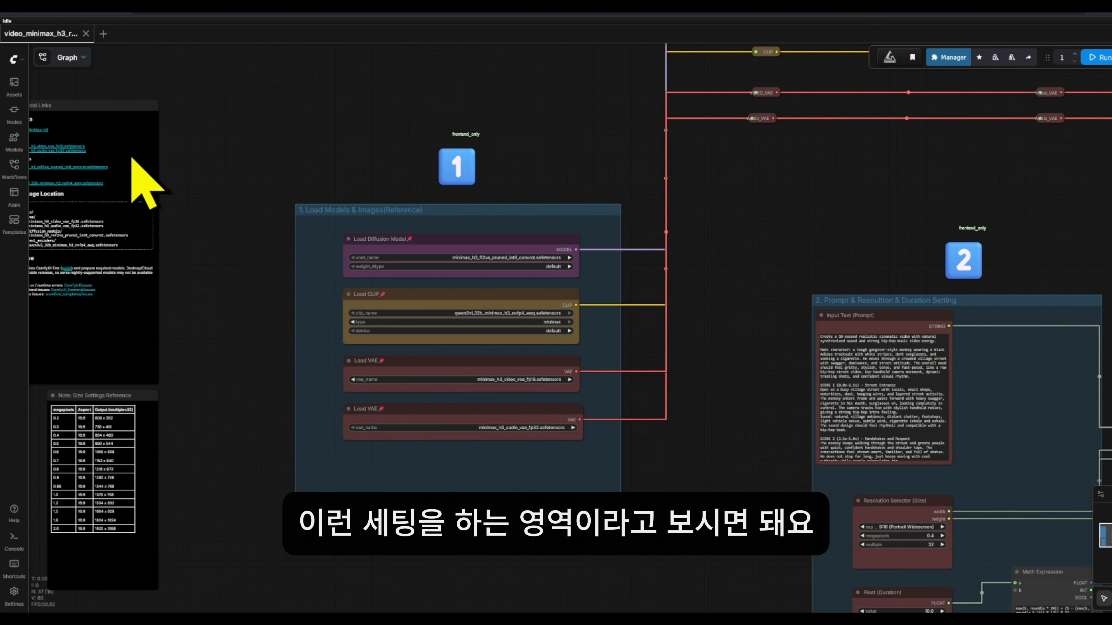
drag(136, 99, 39, 92)
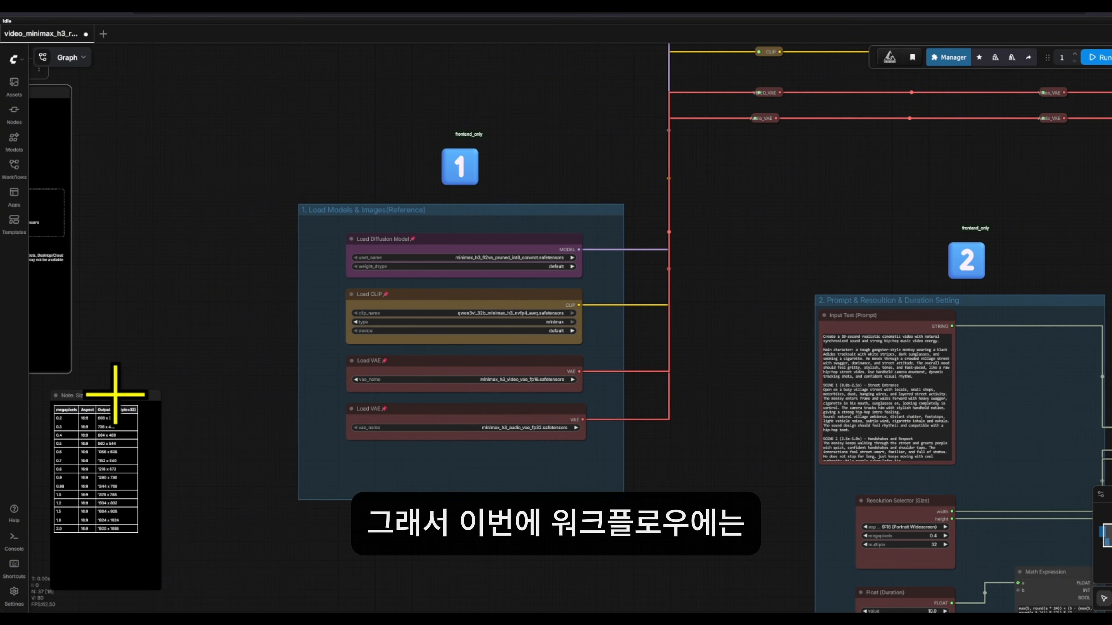
drag(116, 392, 47, 393)
Review the diffusion model, CLIP and two VAE loaders in group 1 and refresh ComfyUI
drag(206, 446, 137, 460)
scroll(357, 234, up, 1)
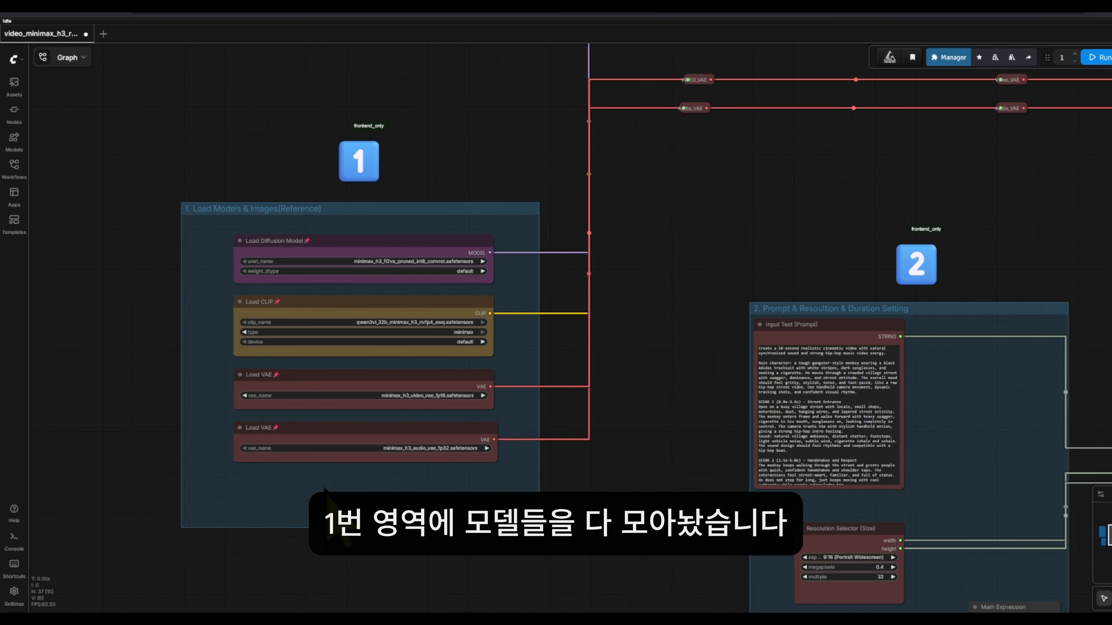
scroll(360, 280, up, 2)
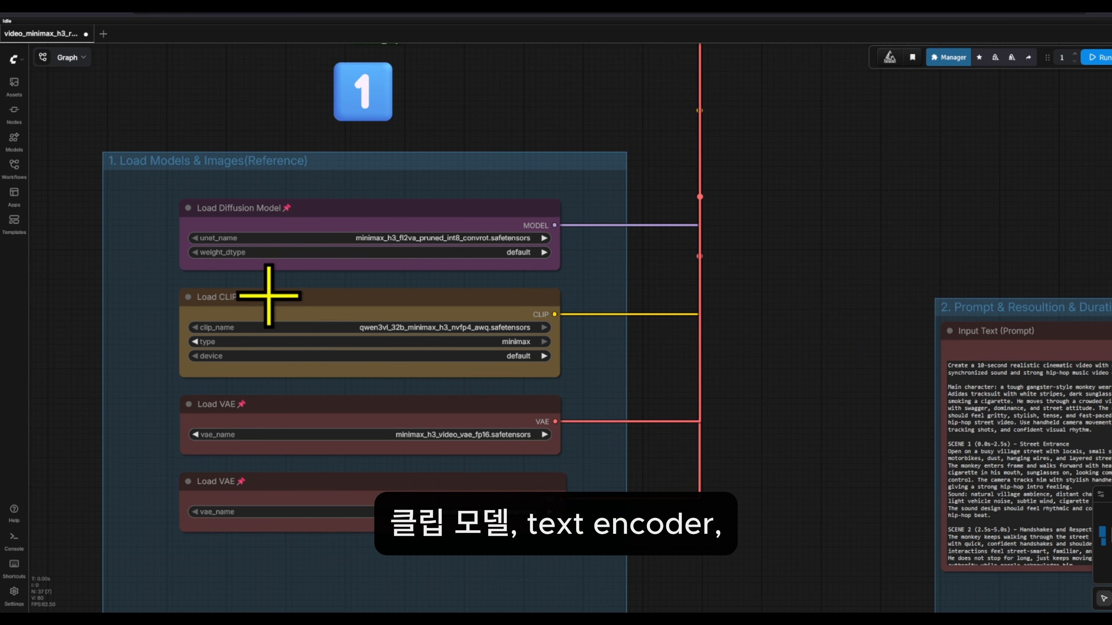
scroll(284, 421, down, 3)
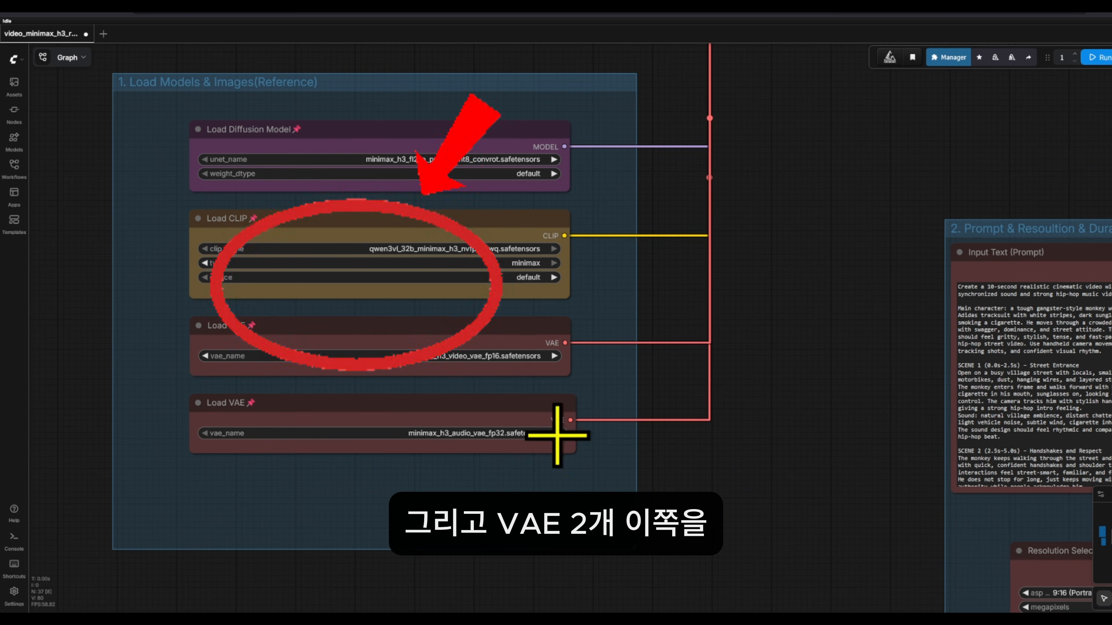
drag(621, 219, 633, 312)
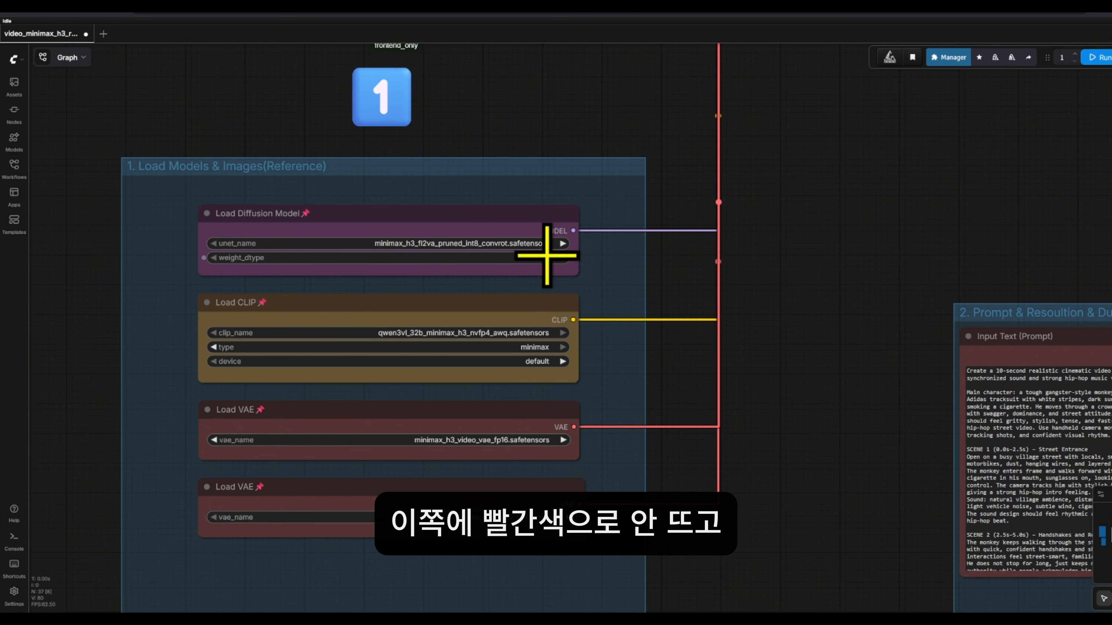
scroll(593, 331, down, 2)
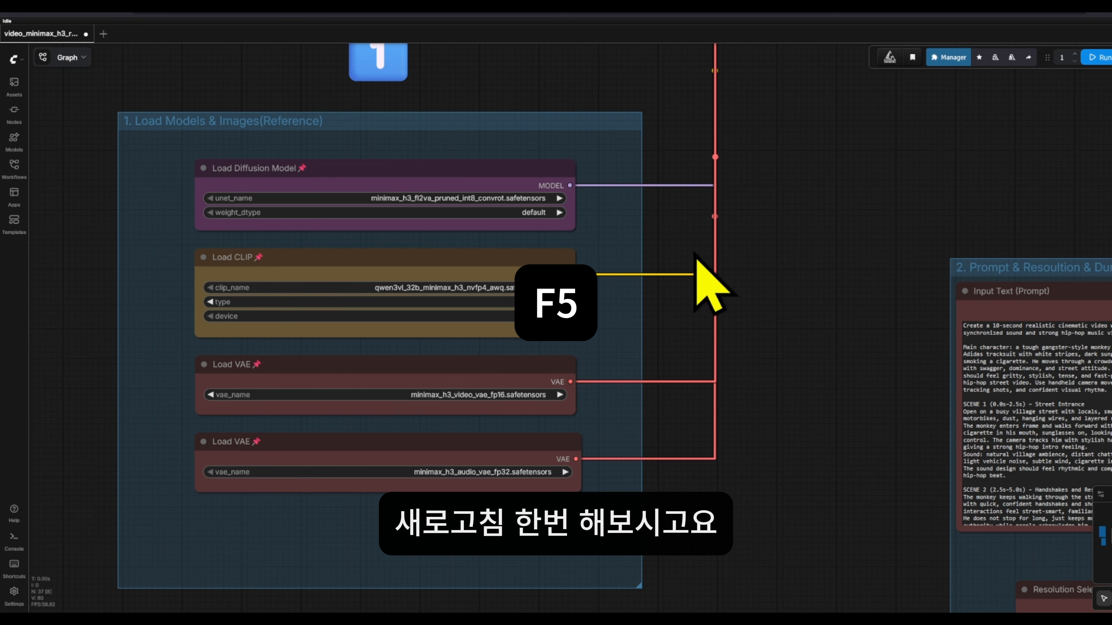
key(F5)
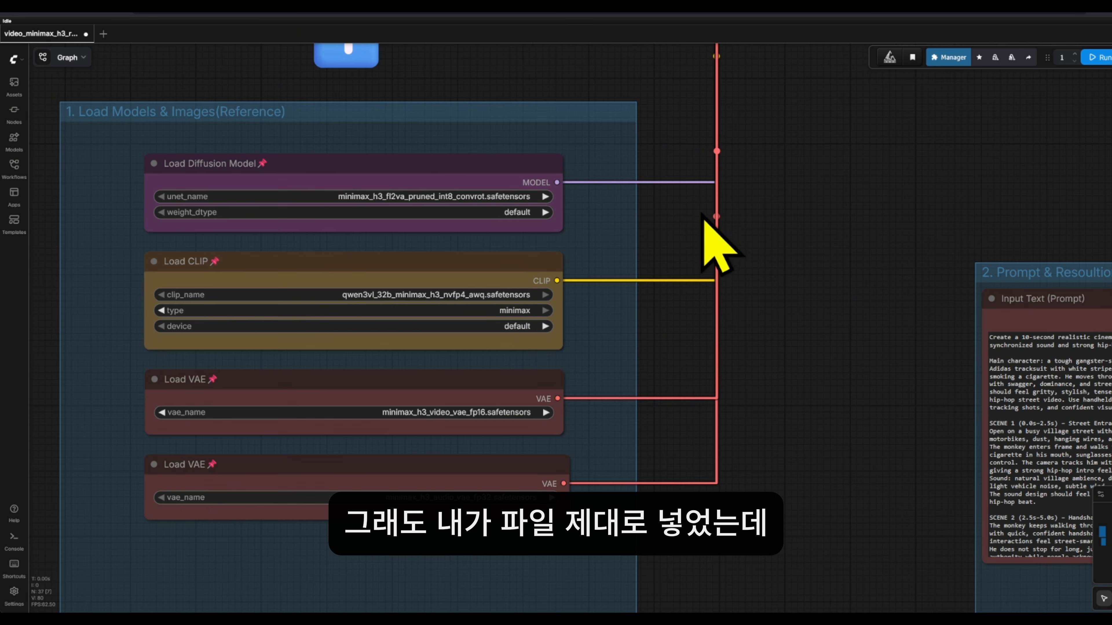
View the model files available for unet_name in the Load Diffusion Model node and close the list without choosing another
drag(703, 215, 709, 223)
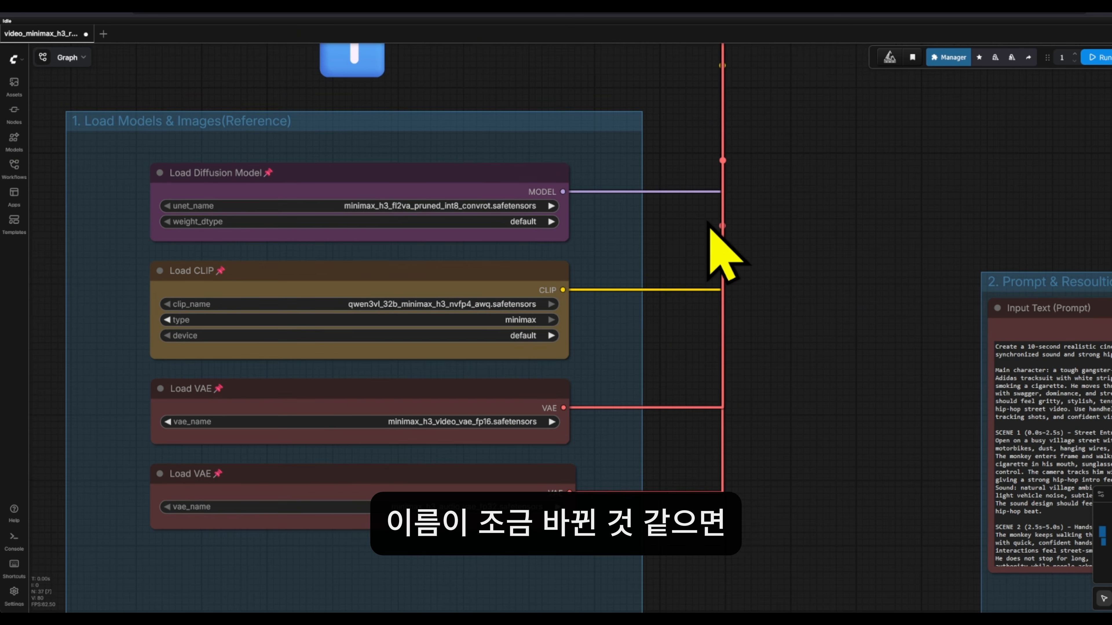
click(414, 205)
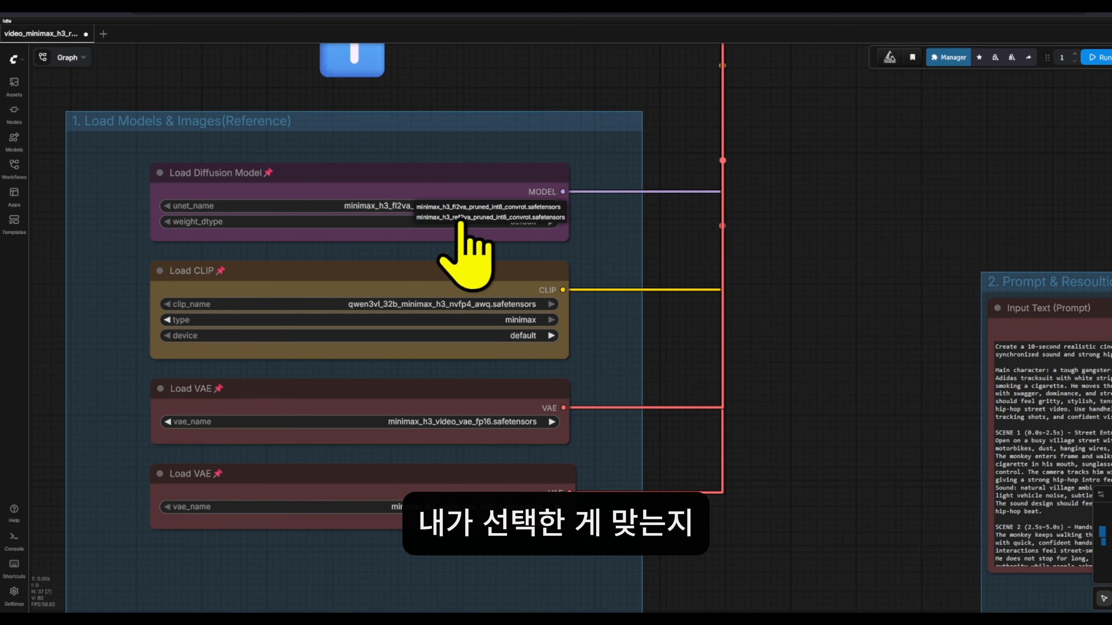
click(744, 218)
drag(745, 211, 769, 240)
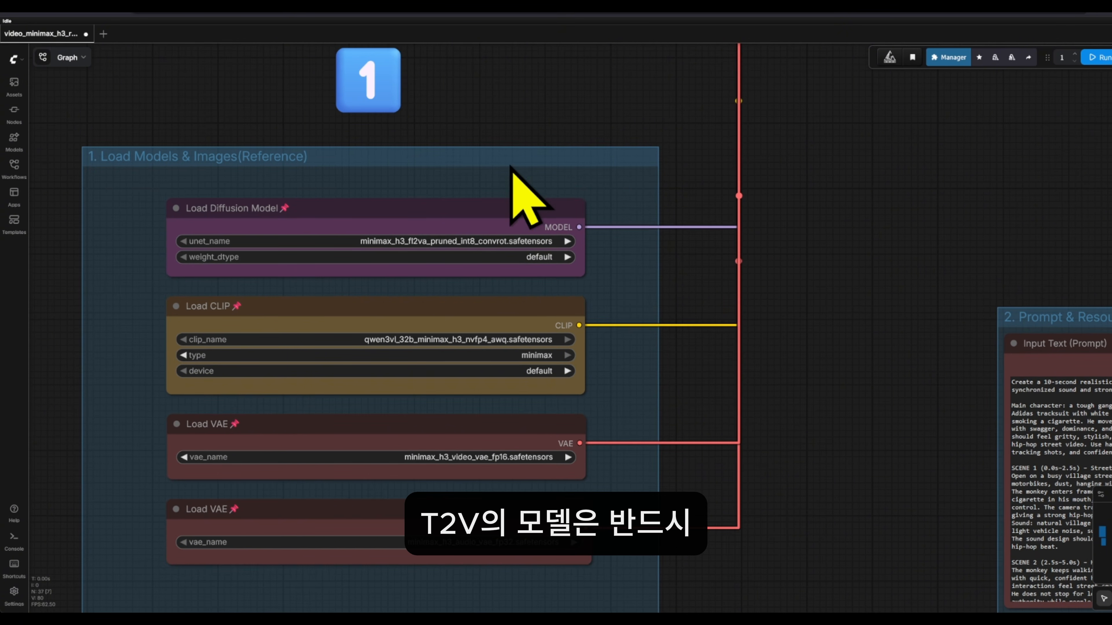
Check up close that the Load Diffusion Model node uses minimax_h3_fl2va_pruned_int8_convrot.safetensors rather than the ref2va model
scroll(508, 179, up, 3)
click(558, 163)
drag(872, 245, 976, 211)
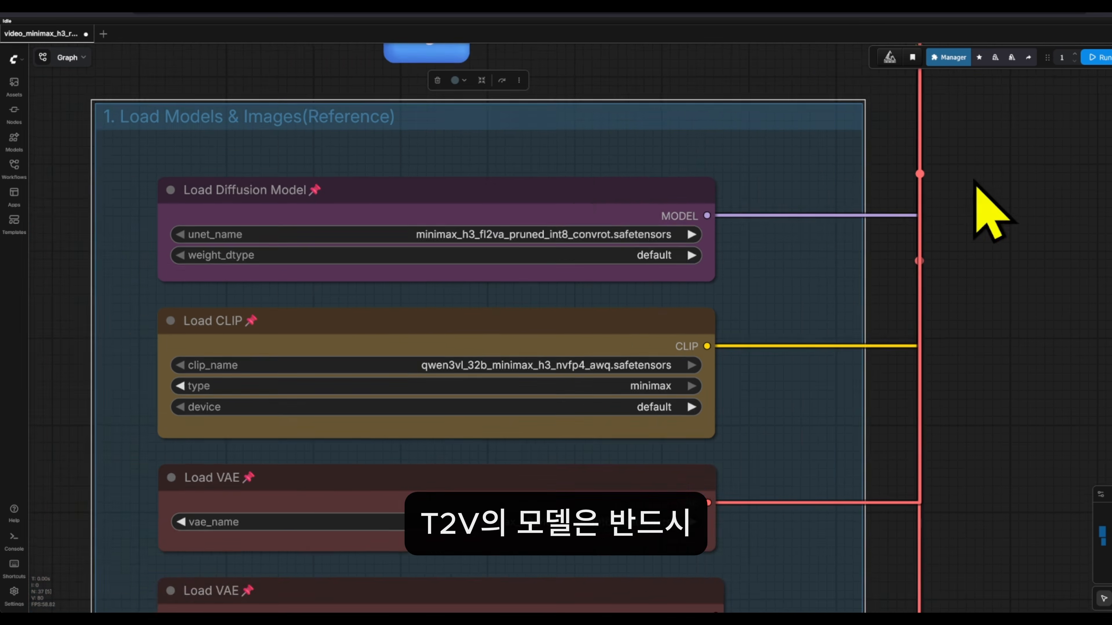
scroll(460, 265, up, 5)
scroll(479, 279, up, 3)
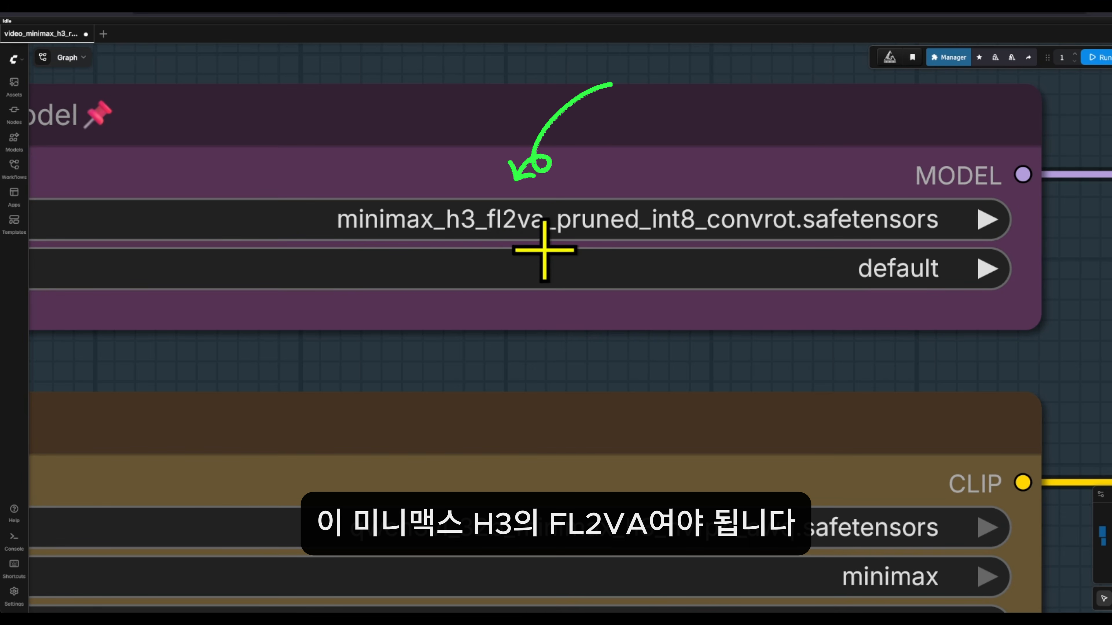
click(516, 215)
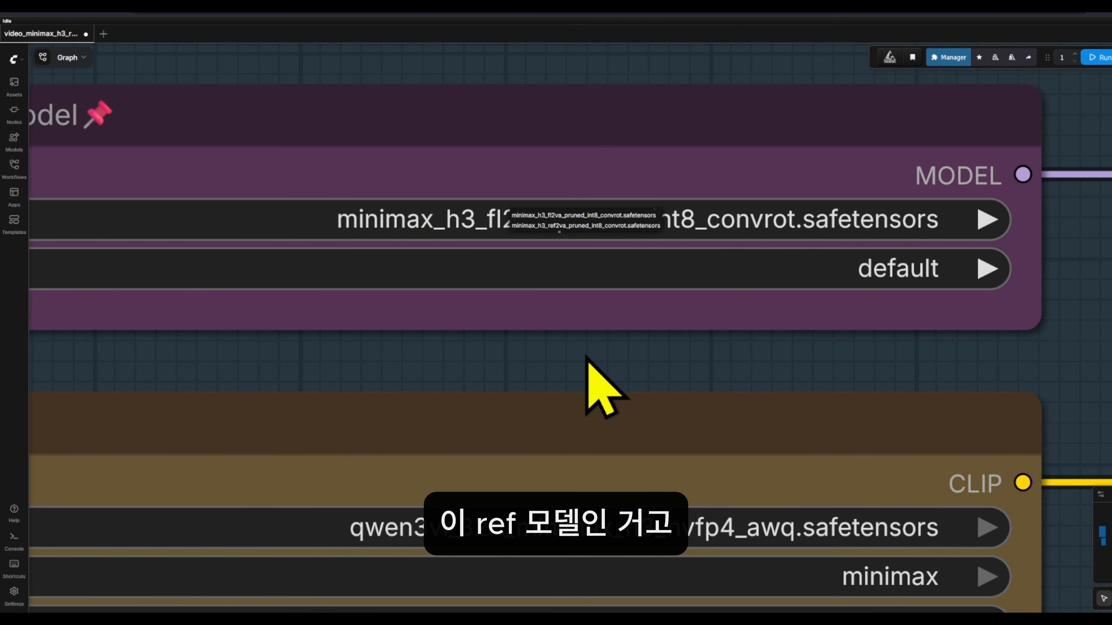
drag(587, 385, 616, 397)
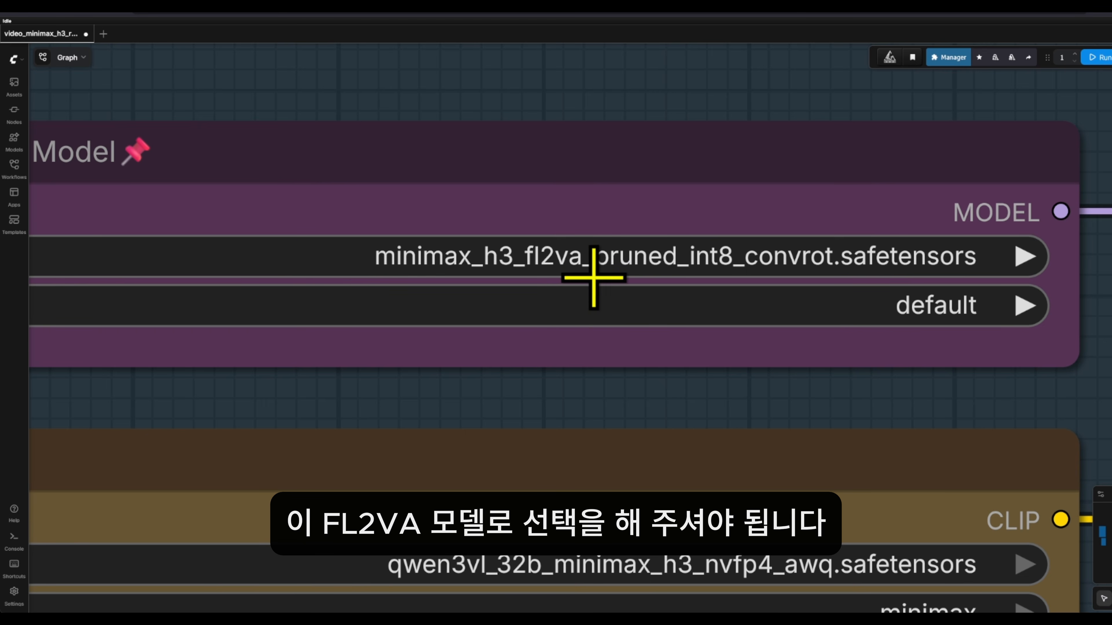
Check the clip_name file choice in the Load CLIP node and the video and audio files in the two Load VAE nodes
scroll(941, 377, down, 5)
drag(1059, 381, 948, 202)
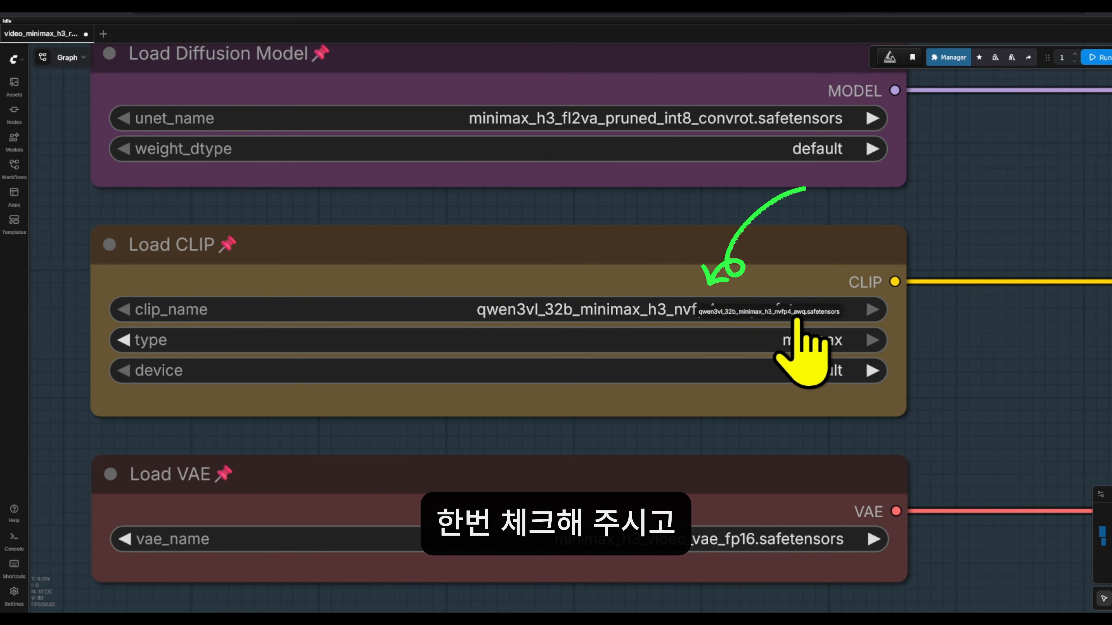
drag(1088, 347, 1055, 328)
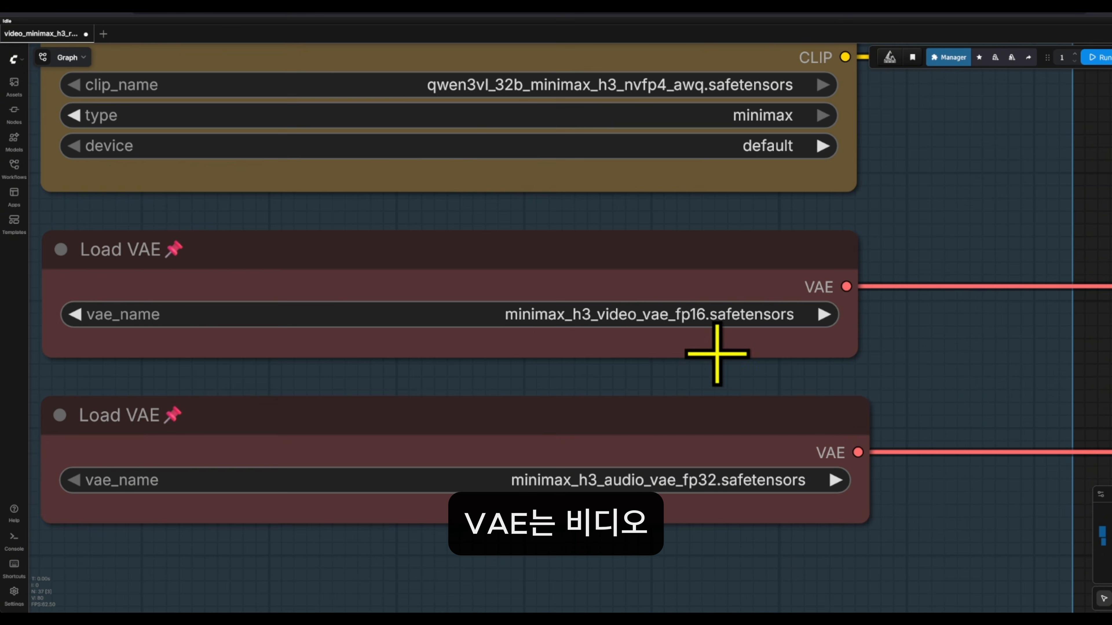
drag(702, 376, 706, 344)
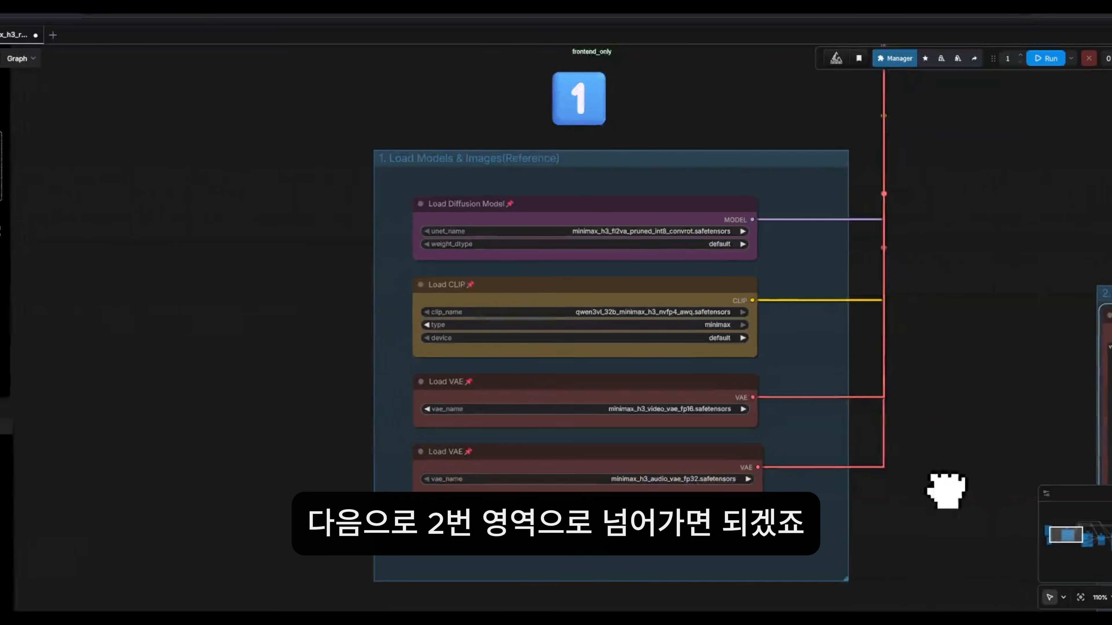
Examine the Model, CLIP, video VAE and audio VAE reroute nodes and their connection lines running above group 2
drag(943, 490, 628, 479)
scroll(569, 482, down, 3)
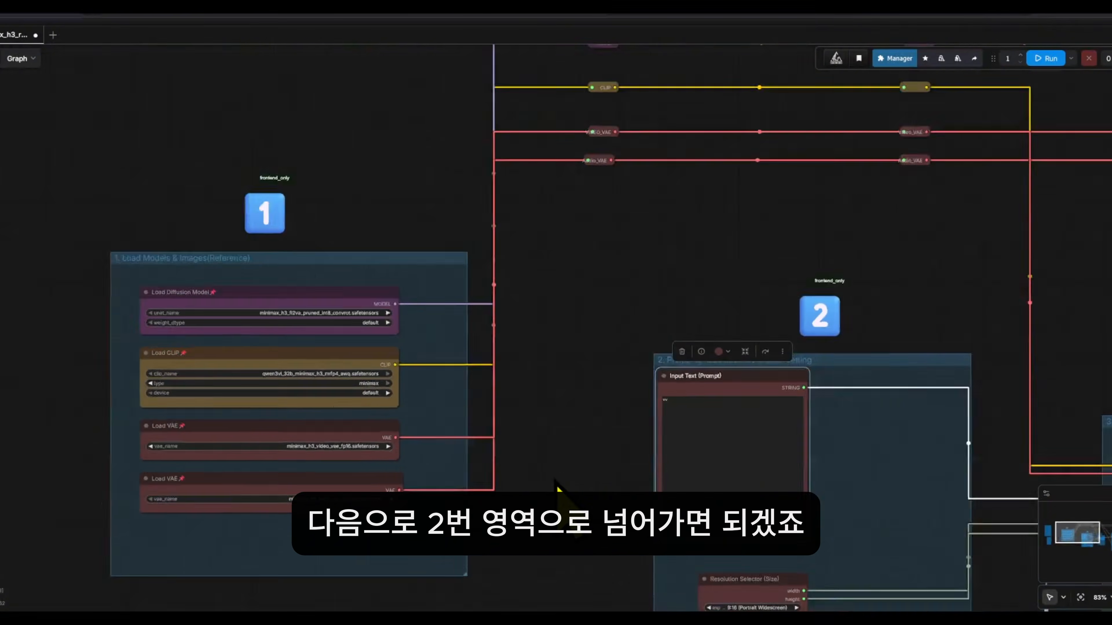
scroll(546, 315, down, 3)
scroll(683, 218, up, 1)
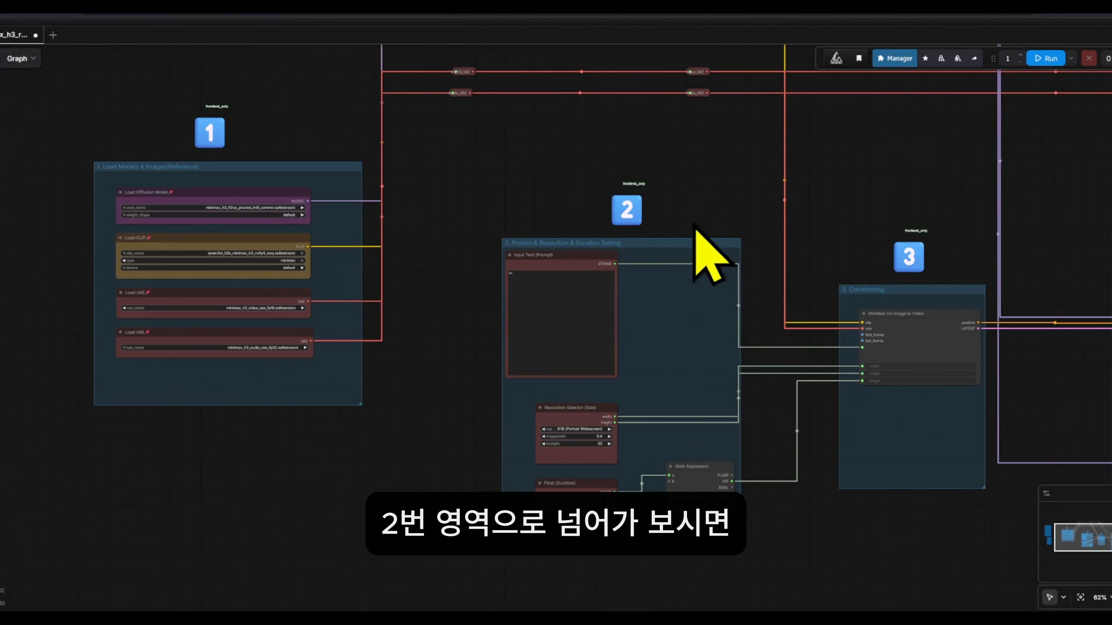
drag(745, 186, 702, 260)
scroll(447, 329, up, 2)
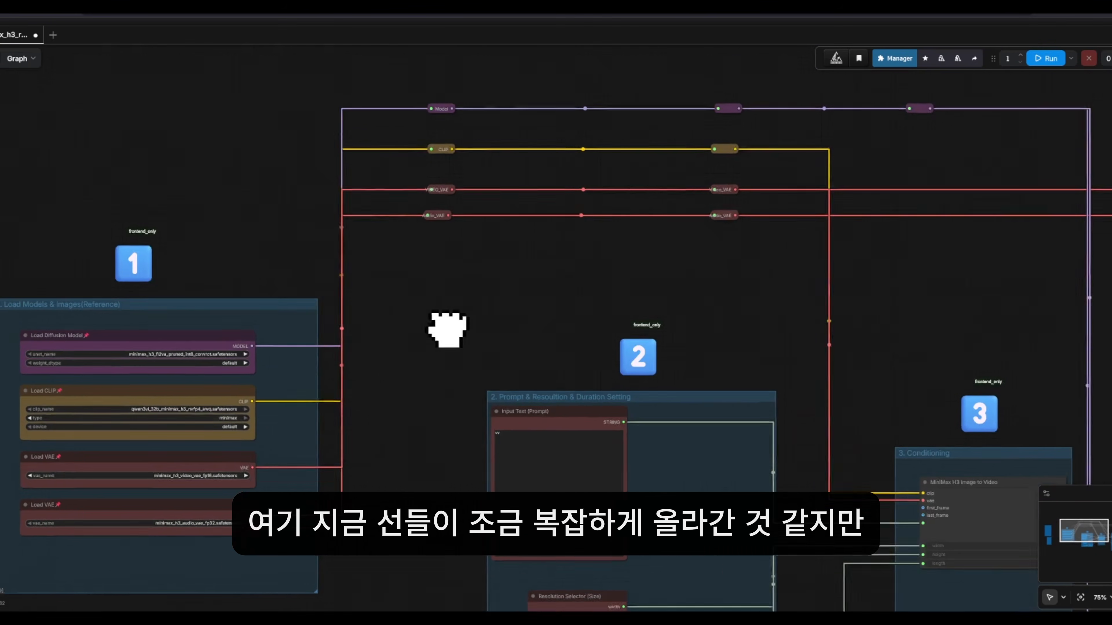
drag(446, 328, 434, 341)
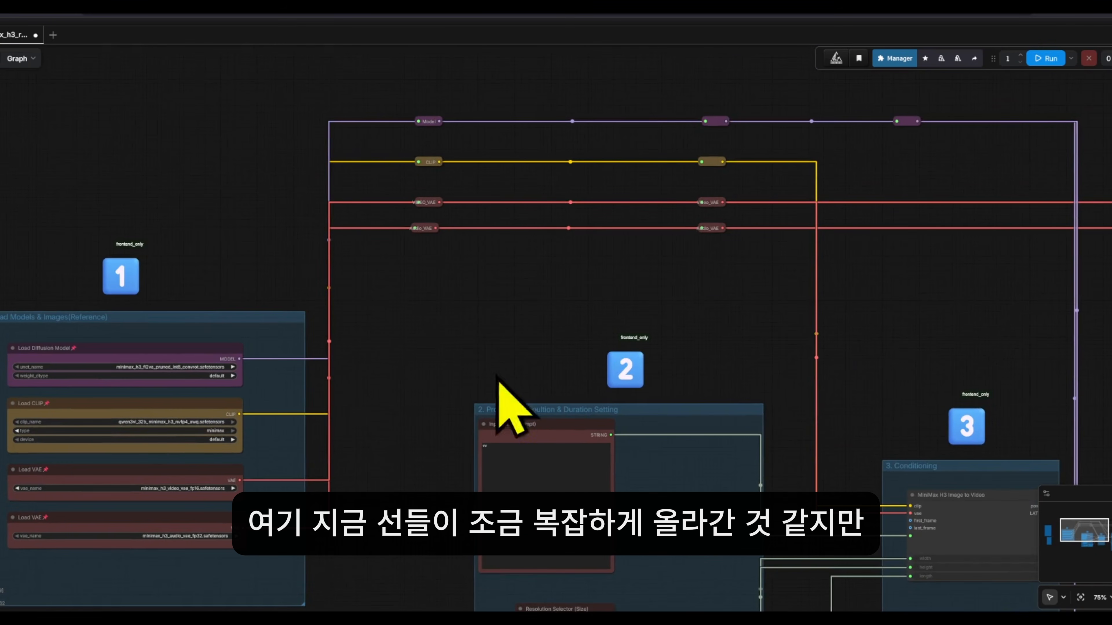
scroll(748, 322, down, 4)
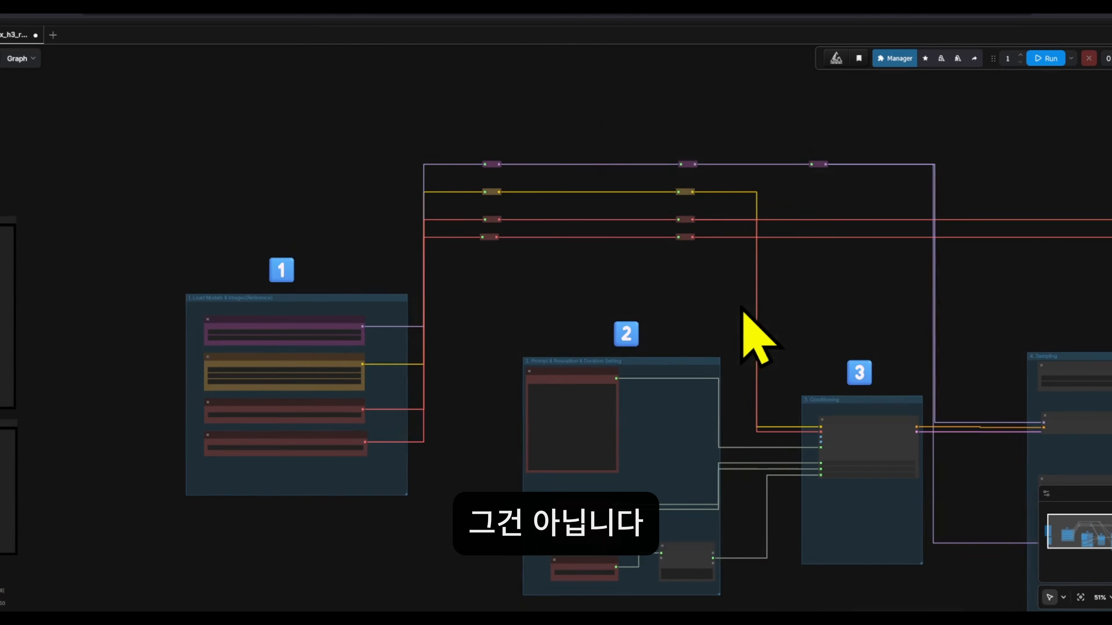
drag(741, 306, 678, 302)
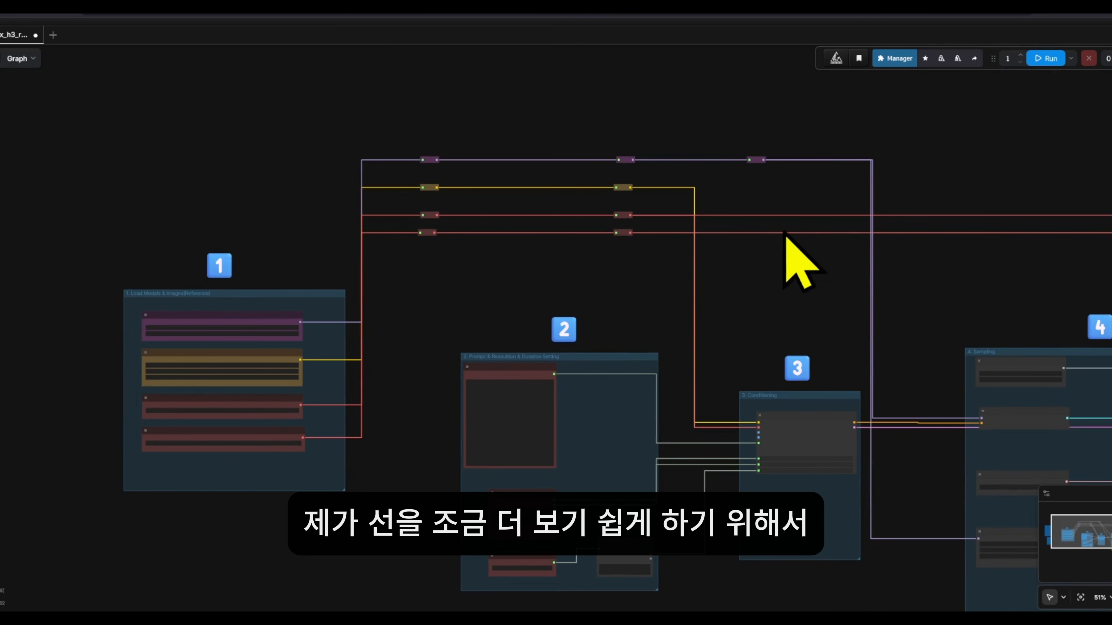
scroll(430, 219, up, 6)
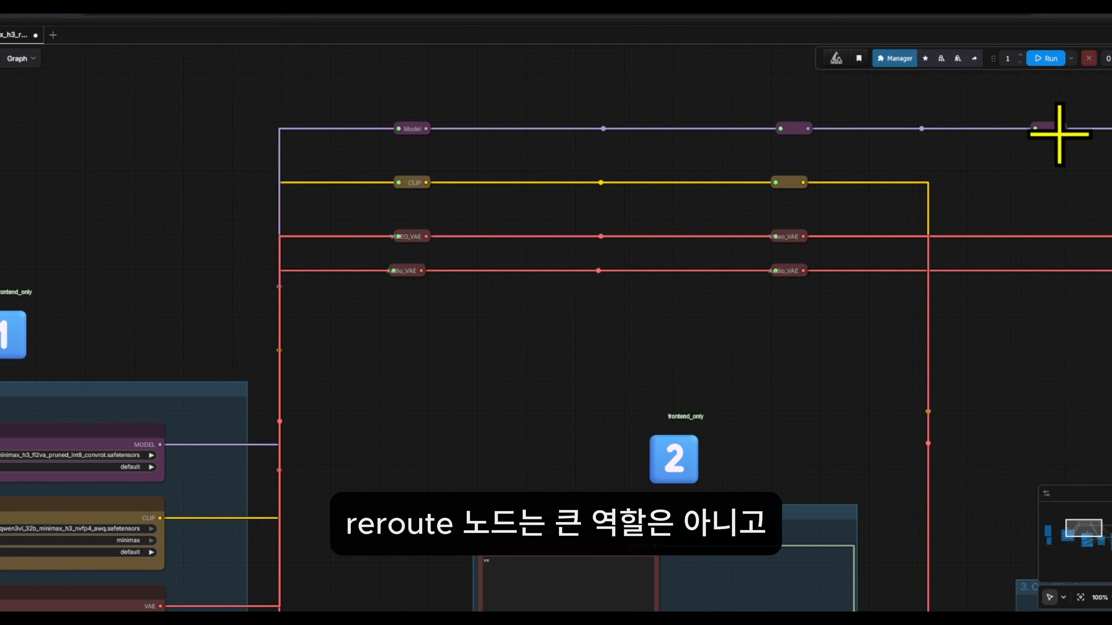
drag(527, 242, 552, 244)
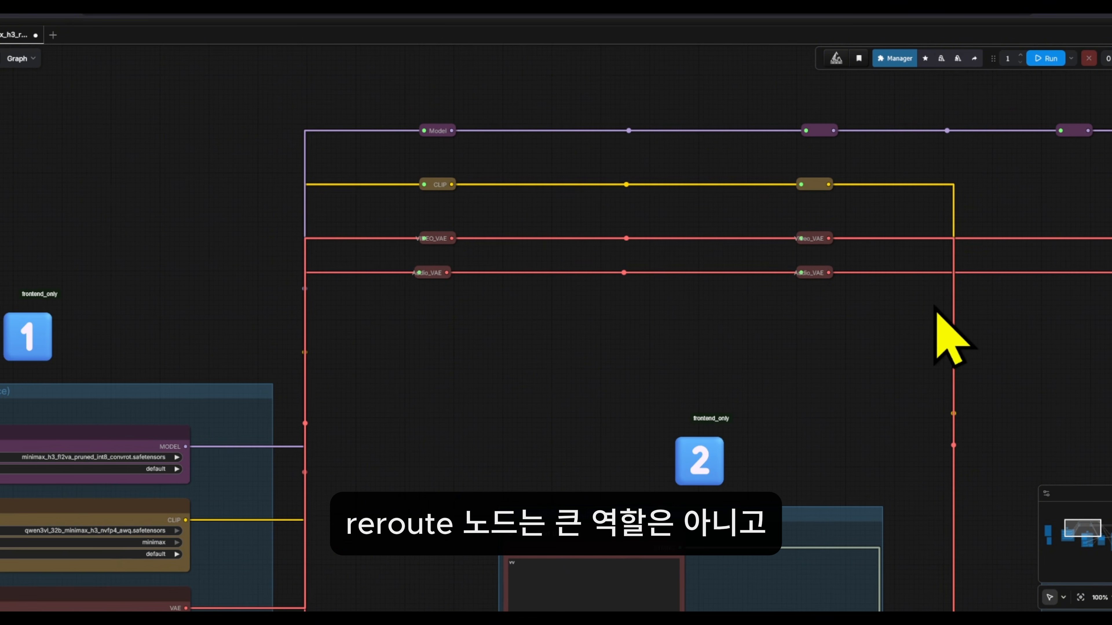
drag(935, 309, 843, 226)
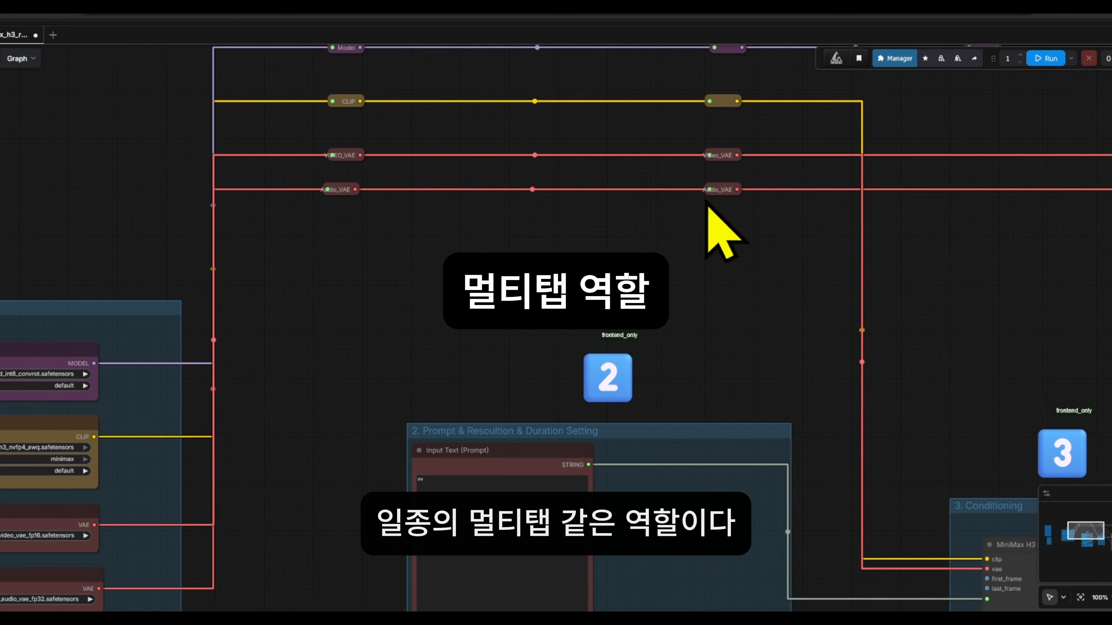
drag(745, 266, 770, 105)
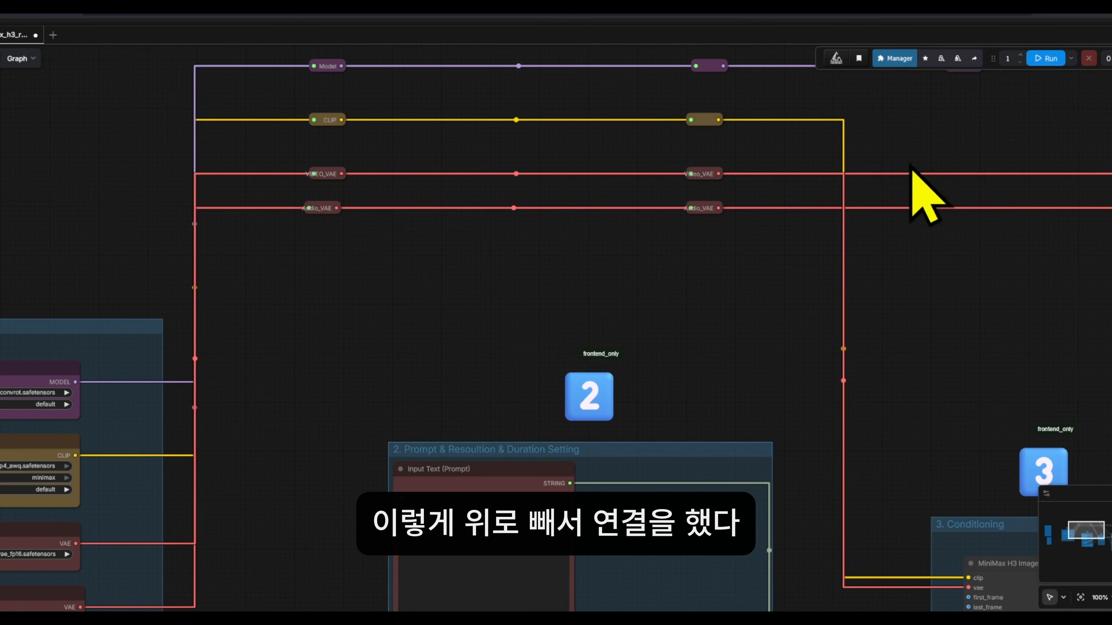
Trace the group 1 loader outputs past group 2 and look over group 2's connections into the group 3 Conditioning node
drag(993, 250, 764, 296)
drag(584, 375, 937, 62)
drag(245, 285, 324, 393)
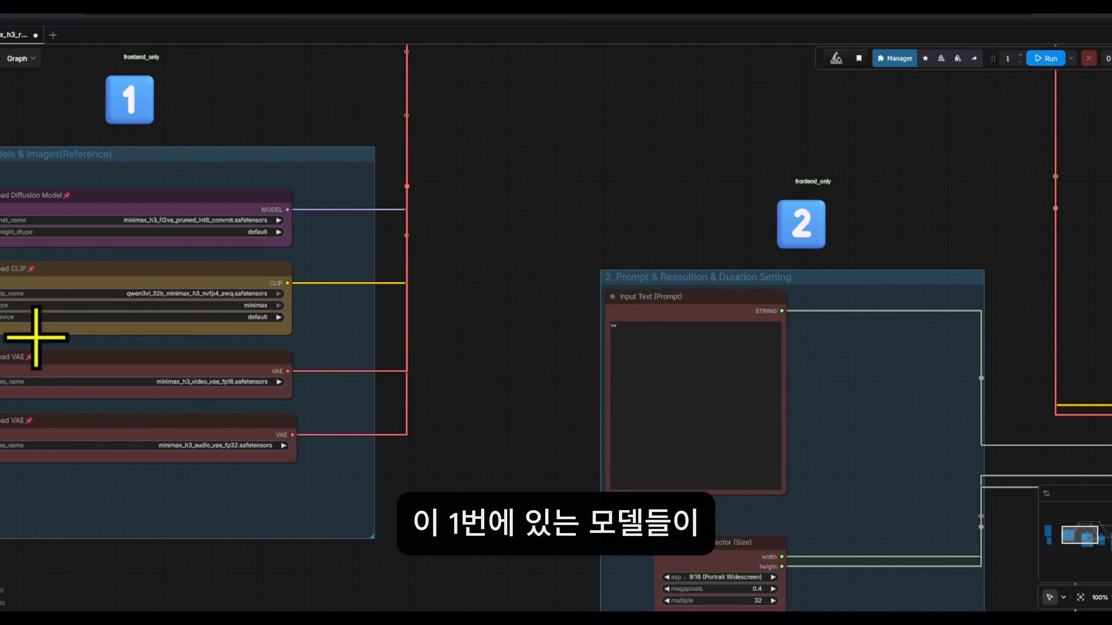
drag(464, 357, 365, 192)
drag(900, 254, 833, 299)
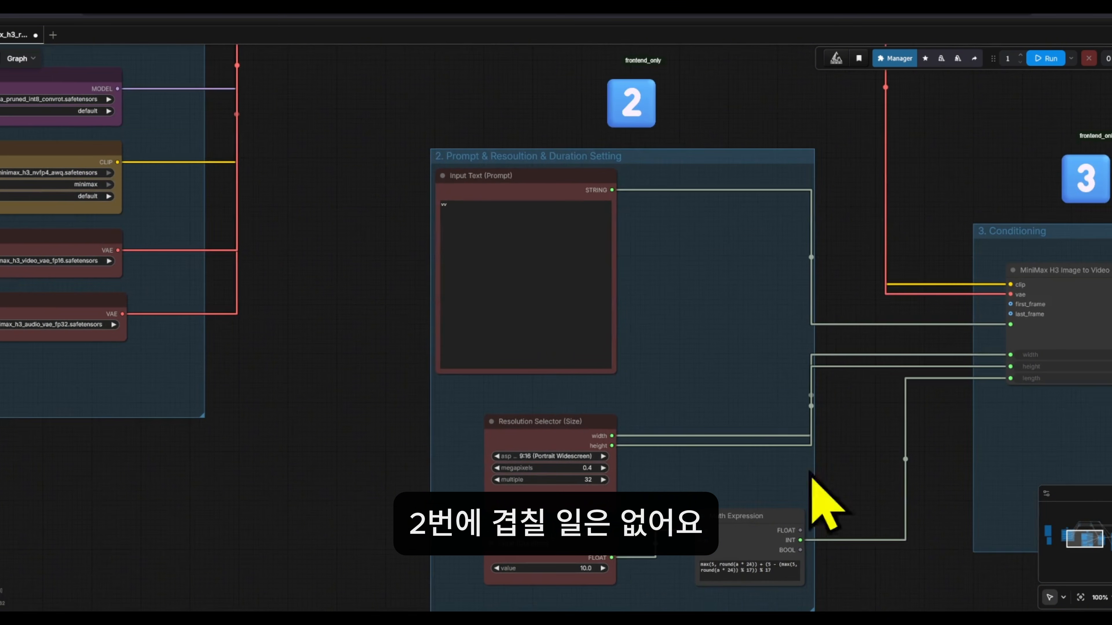
drag(762, 298, 726, 289)
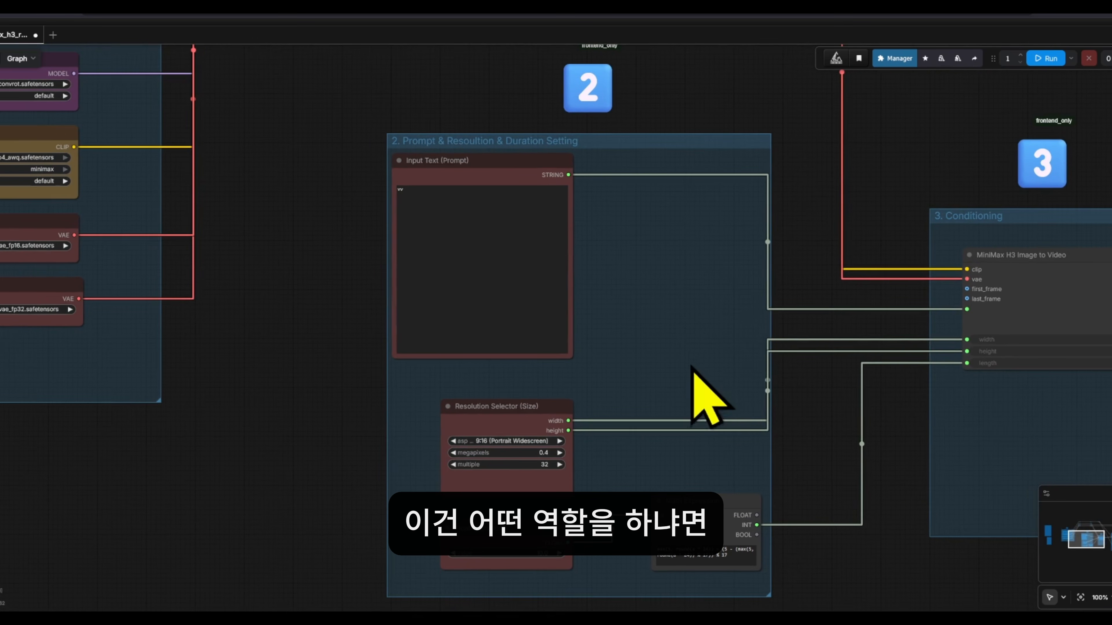
Replace the Input Text (Prompt) content with a Korean prompt for a fast-paced 10-second cinematic first-person FPS sequence with a C4 explosion
click(504, 242)
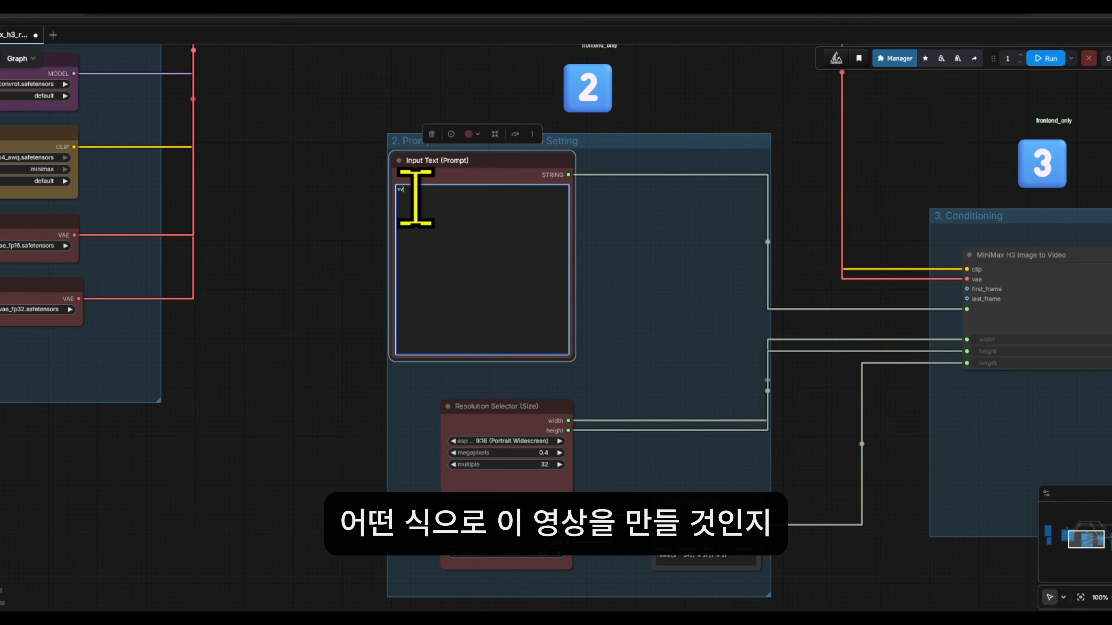
scroll(434, 197, up, 4)
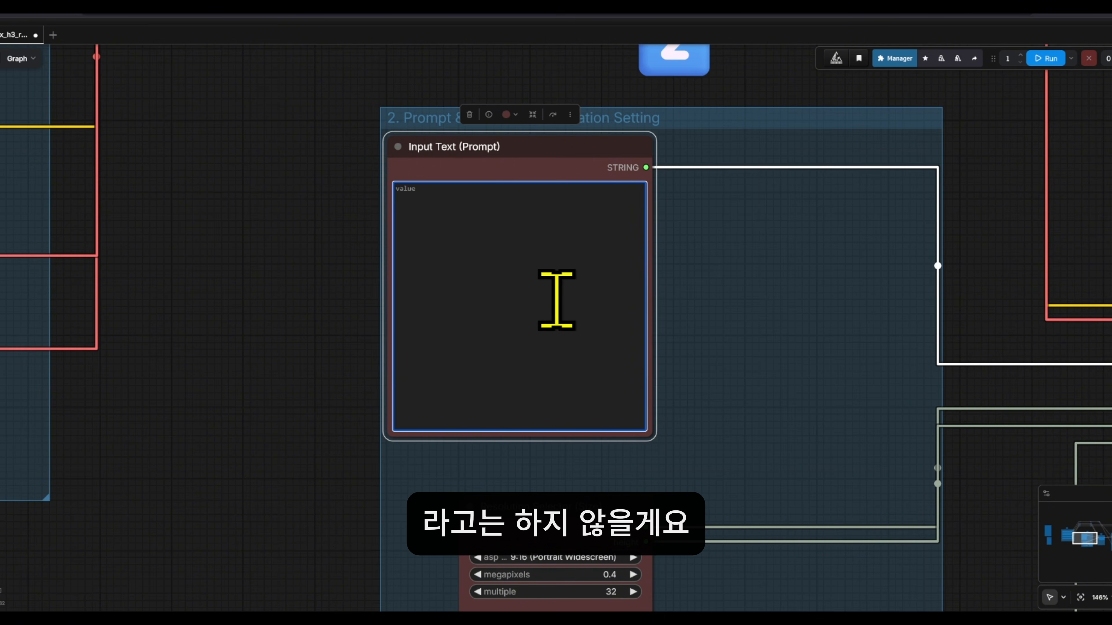
drag(701, 275, 695, 254)
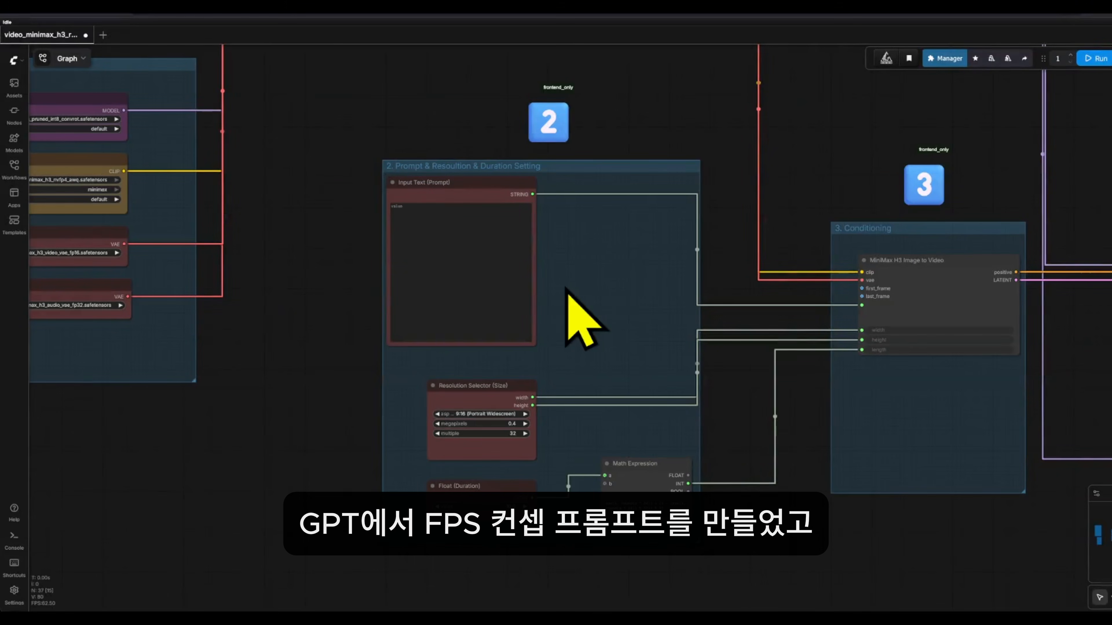
click(472, 257)
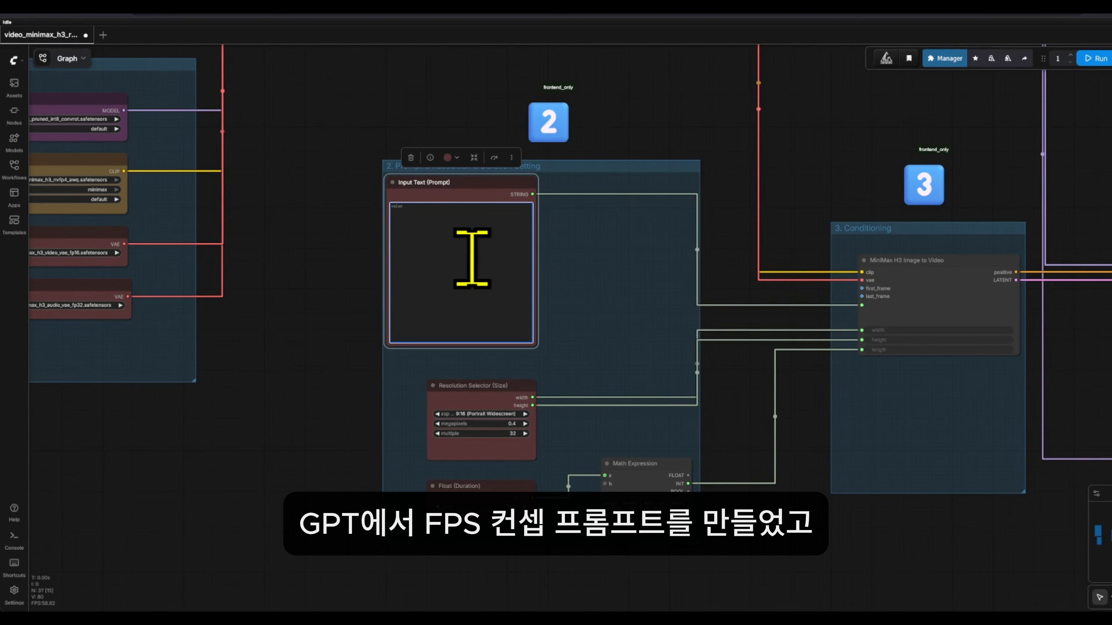
scroll(451, 230, up, 8)
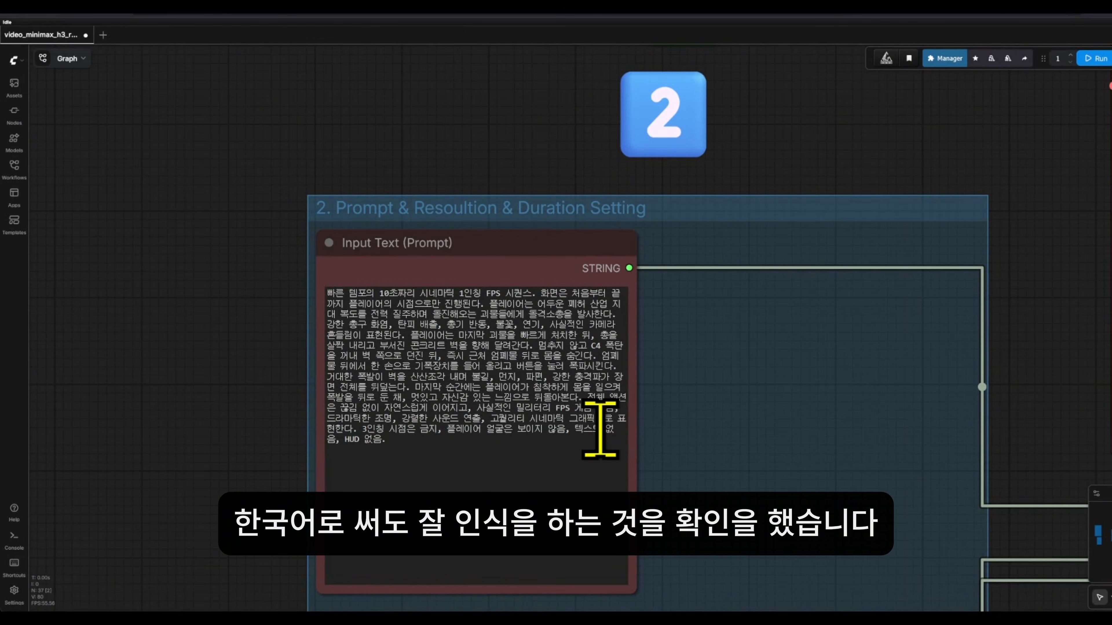
scroll(662, 460, down, 3)
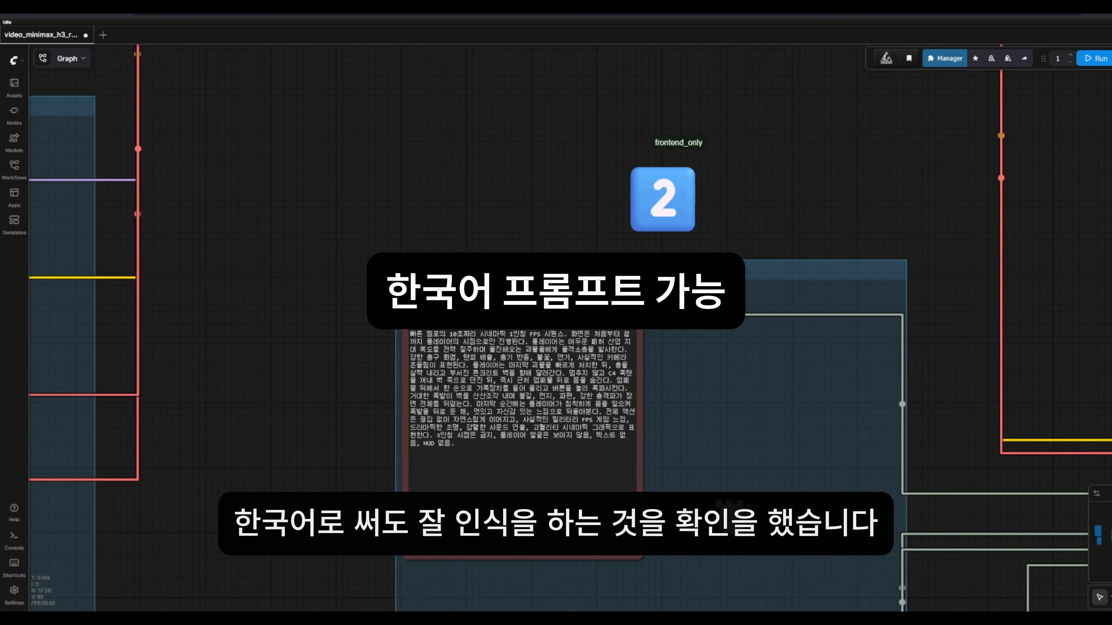
Move the Size Settings Reference note from the far side of group 1 to beside the Resolution Selector (Size) node in group 2
drag(779, 525, 799, 348)
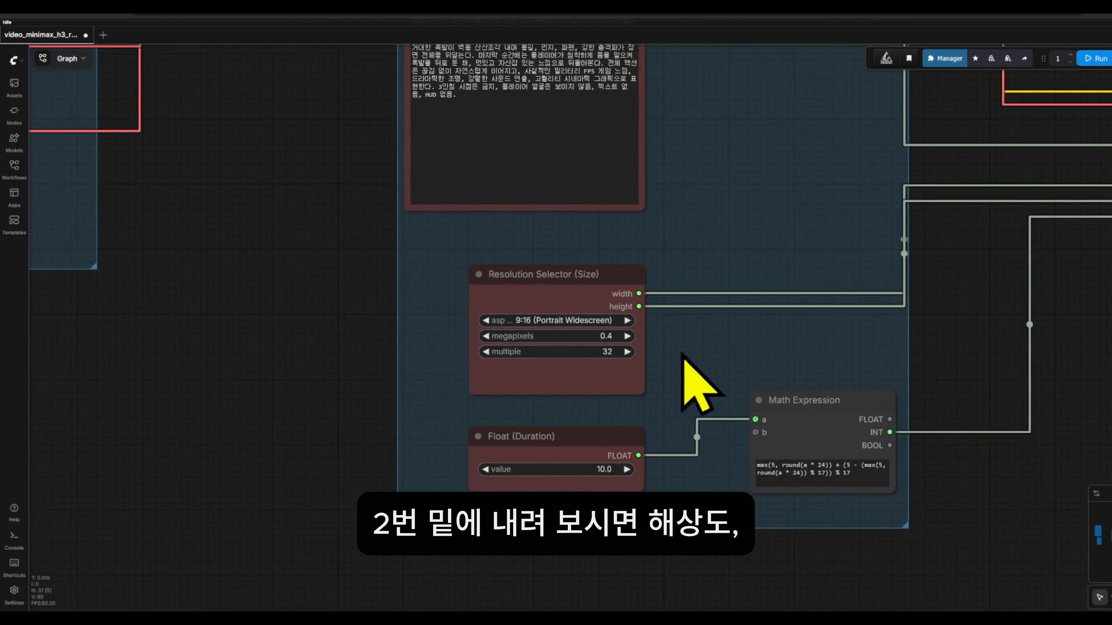
scroll(658, 427, down, 2)
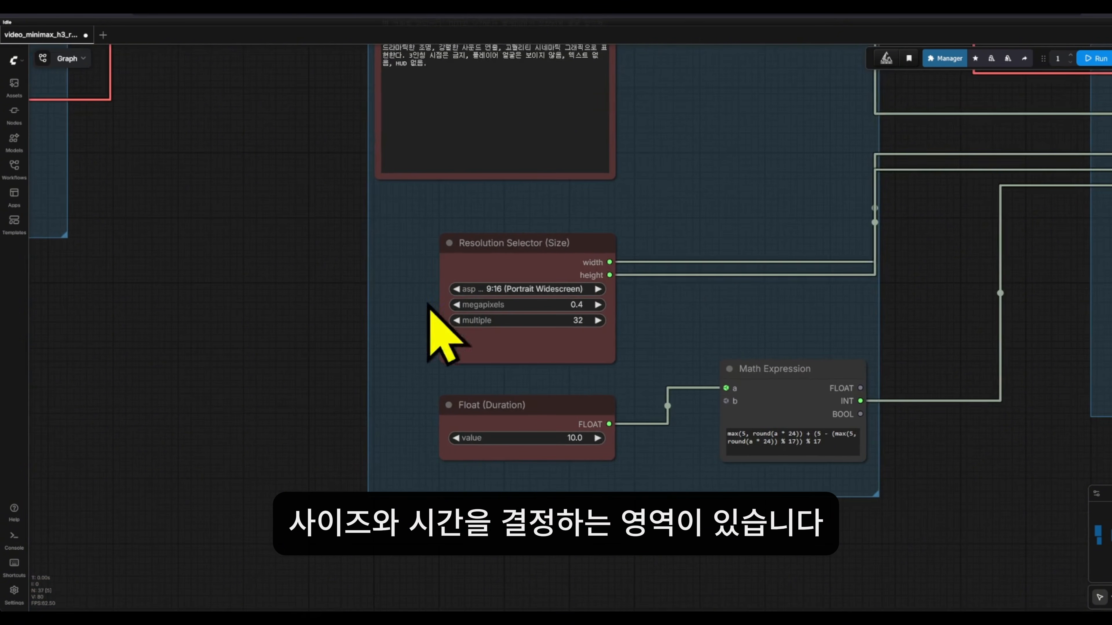
scroll(642, 262, left, 3)
scroll(678, 343, down, 4)
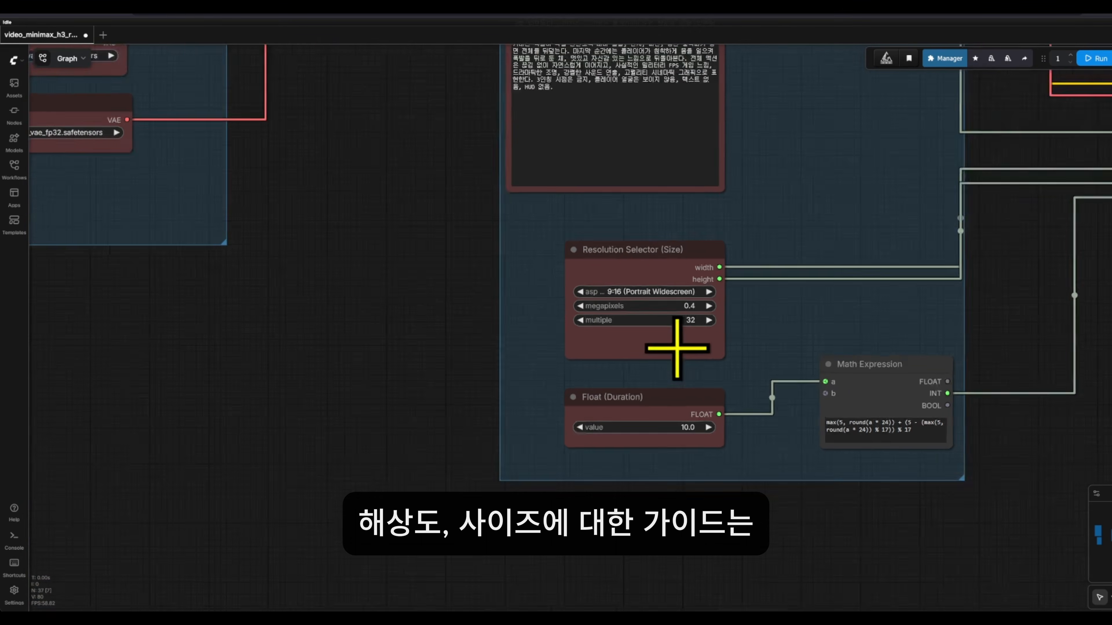
scroll(470, 431, down, 4)
scroll(496, 466, left, 3)
scroll(528, 441, up, 5)
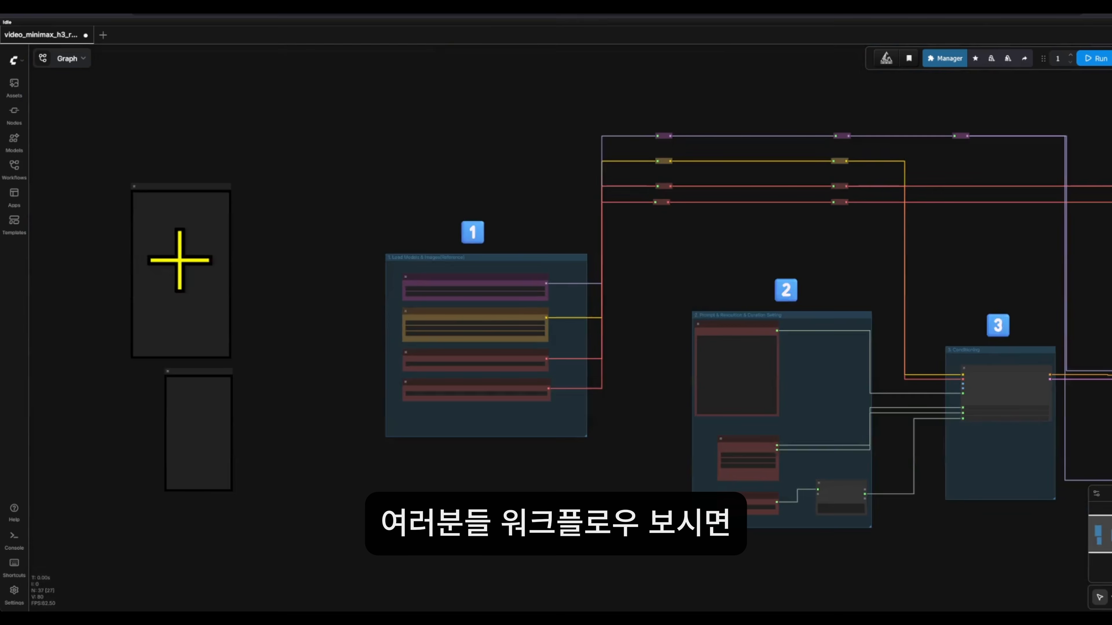
scroll(341, 382, down, 2)
drag(154, 303, 878, 388)
scroll(415, 356, right, 5)
scroll(415, 355, down, 2)
scroll(608, 268, up, 3)
scroll(533, 273, down, 2)
scroll(534, 273, right, 2)
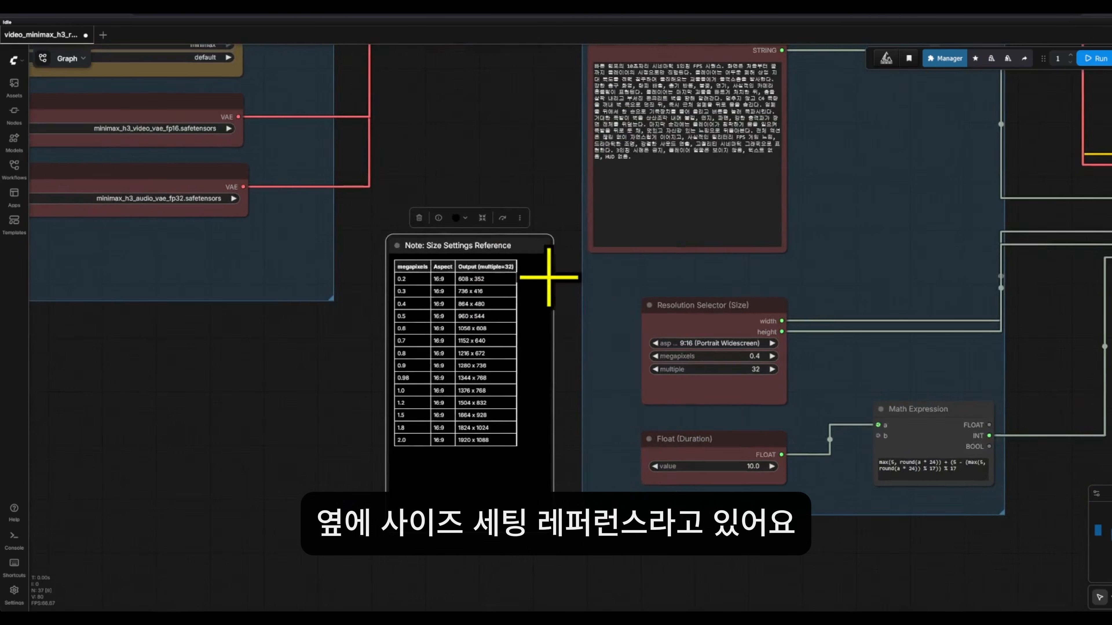
Using the Size Settings Reference table, keep the Resolution Selector at 0.4 megapixels with the 9:16 (Portrait Widescreen) aspect ratio
scroll(588, 289, up, 4)
scroll(566, 266, down, 2)
scroll(566, 266, right, 2)
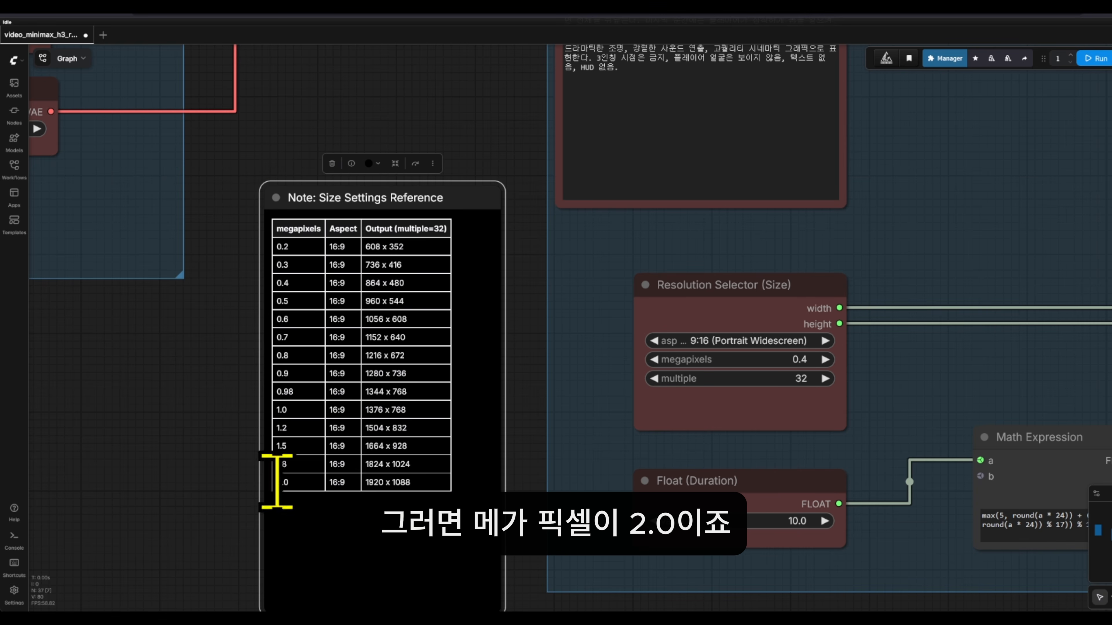
click(800, 361)
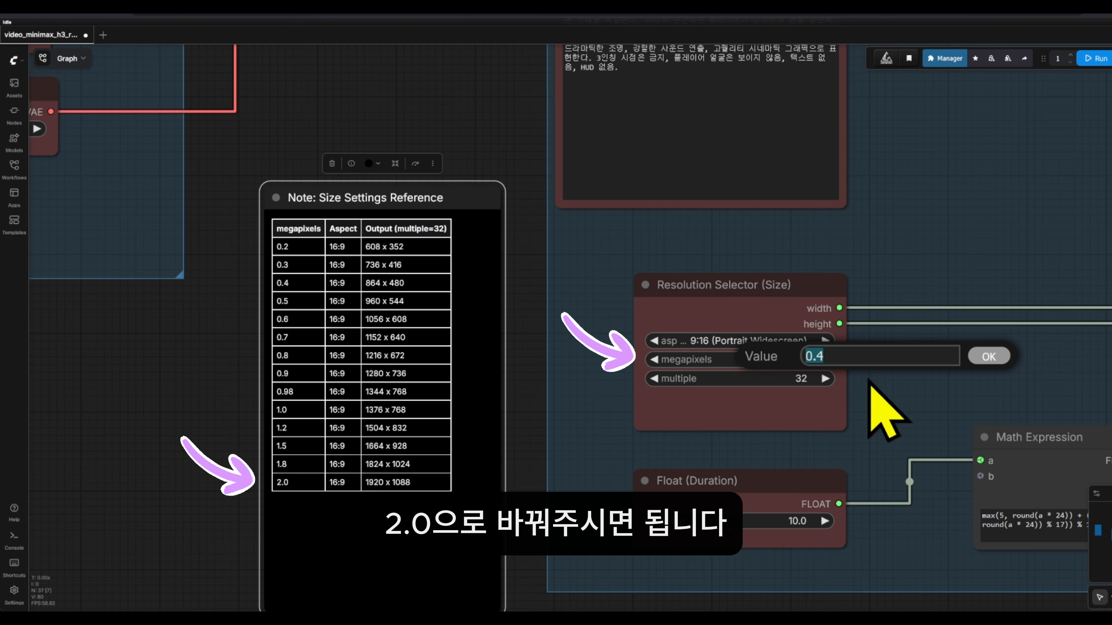
click(988, 356)
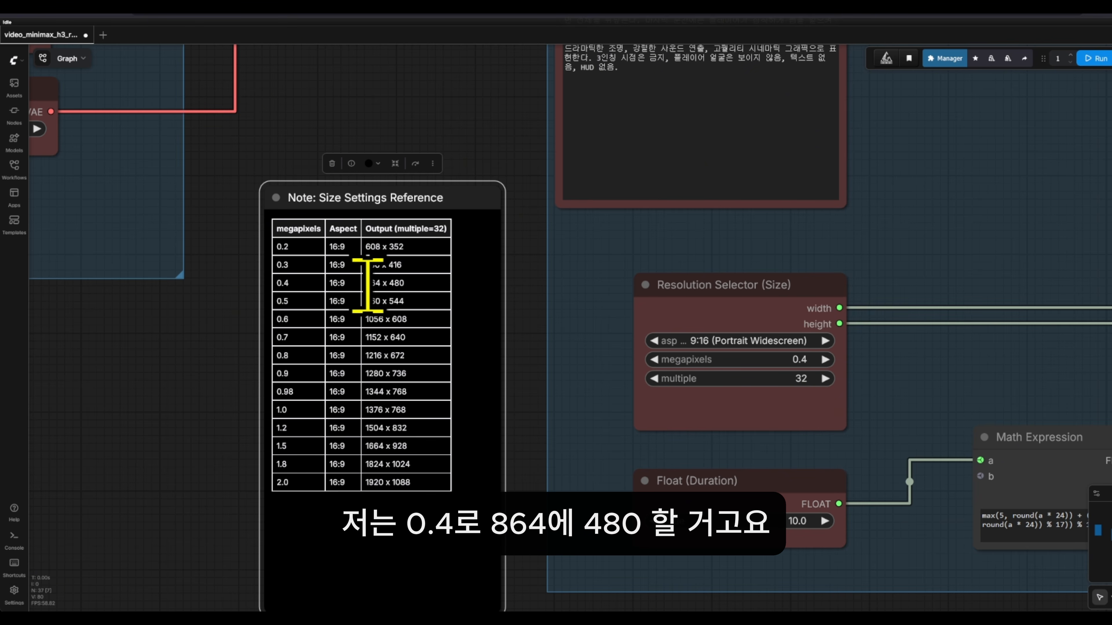
click(730, 341)
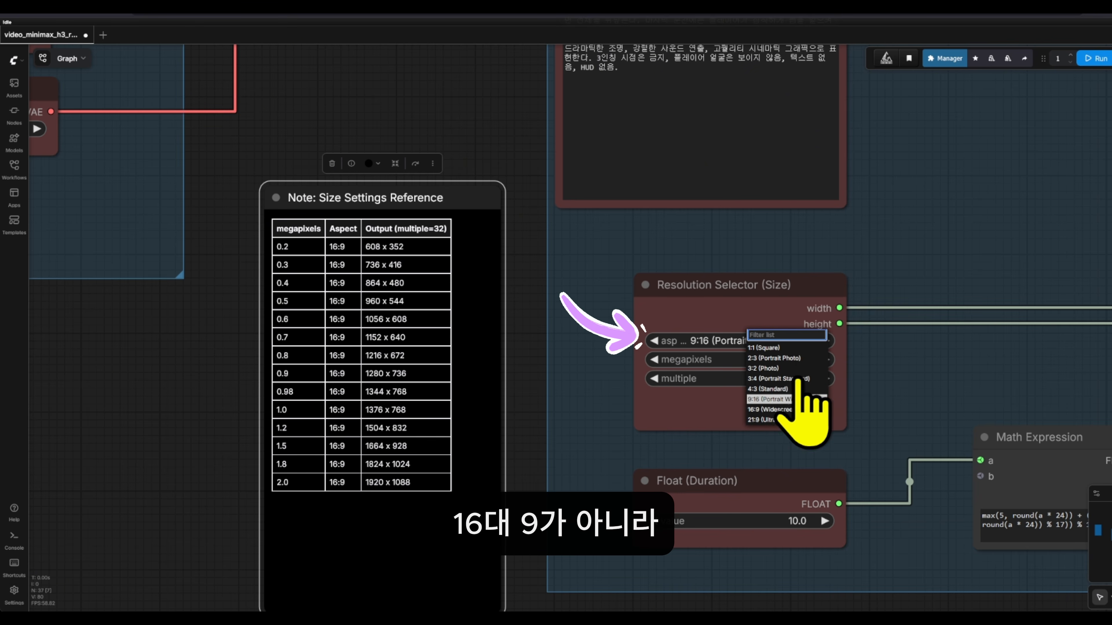
click(769, 398)
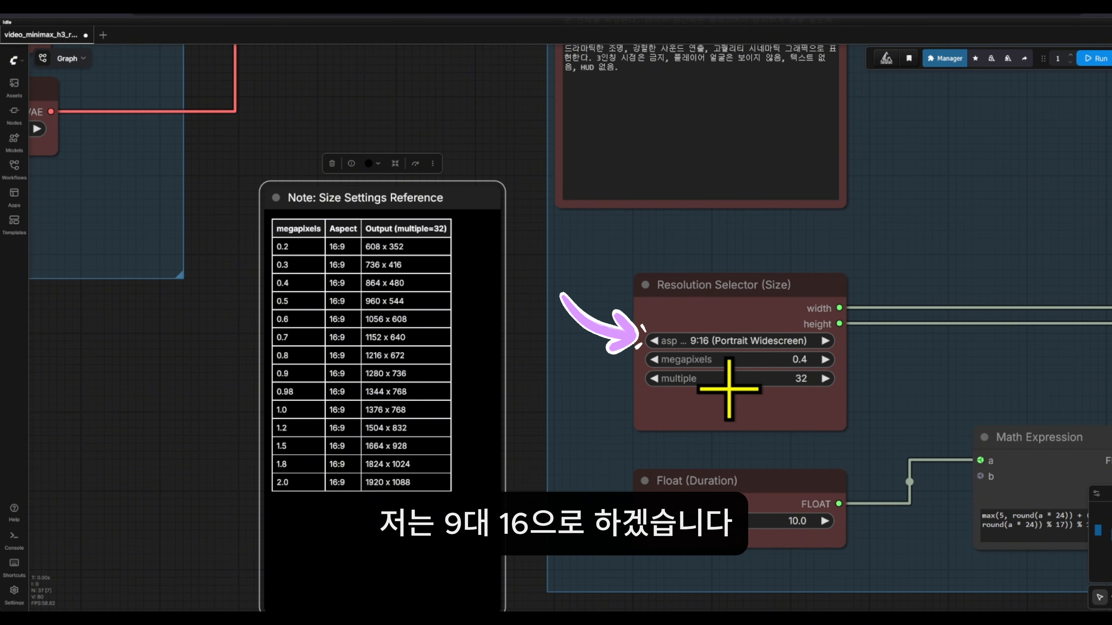
drag(906, 398, 879, 394)
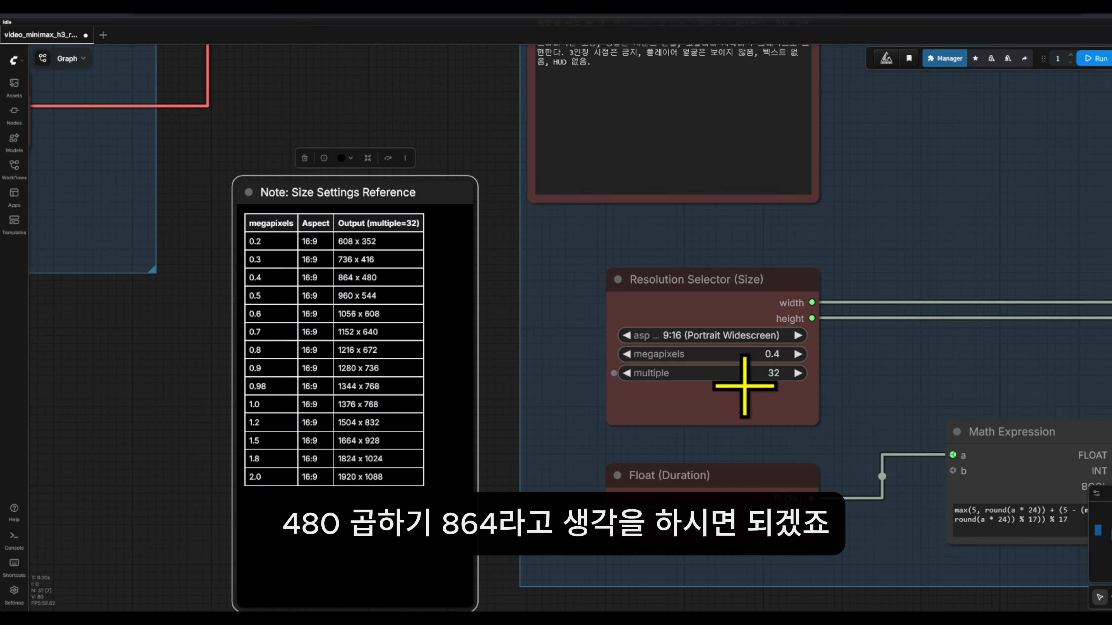
Examine the Float (Duration) node and how the Math Expression node passes its value to the length input in group 3
drag(794, 356, 718, 331)
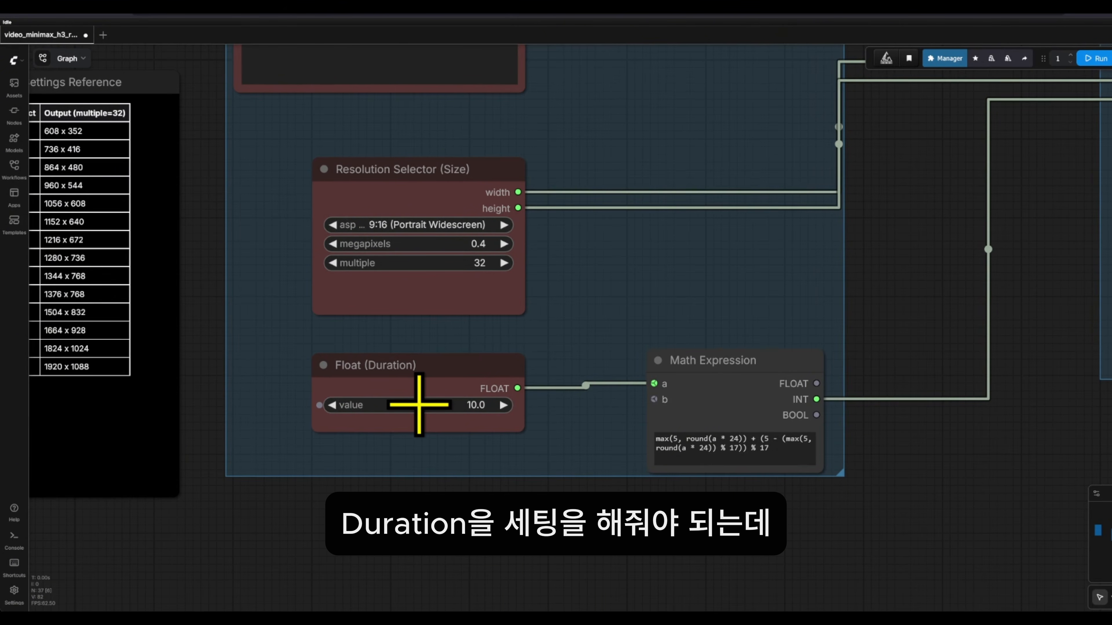
scroll(640, 333, down, 18)
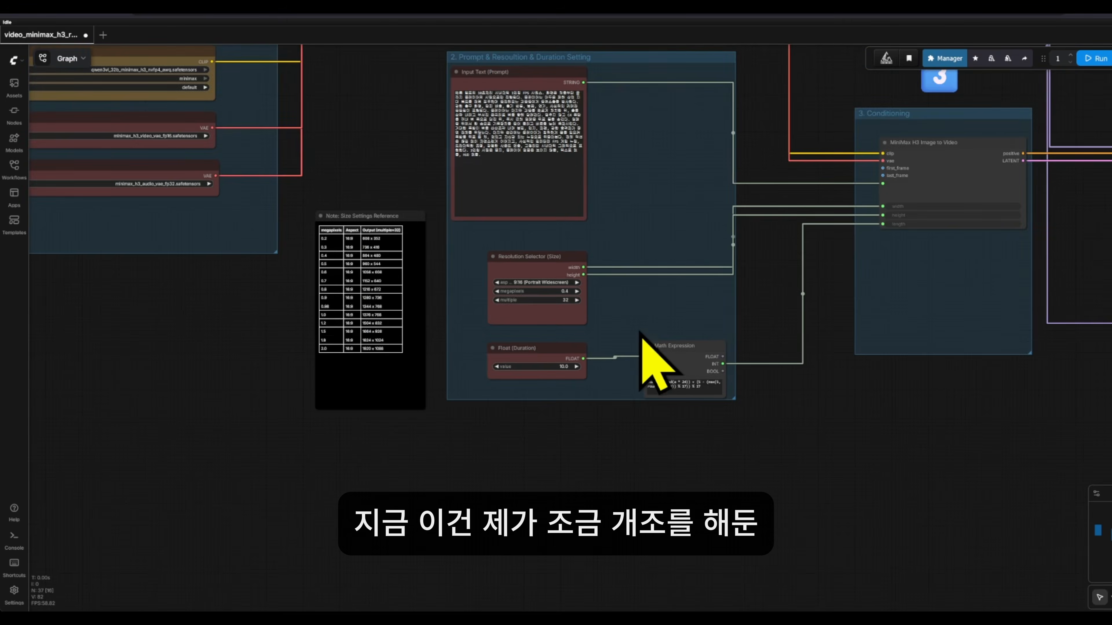
drag(872, 268, 783, 292)
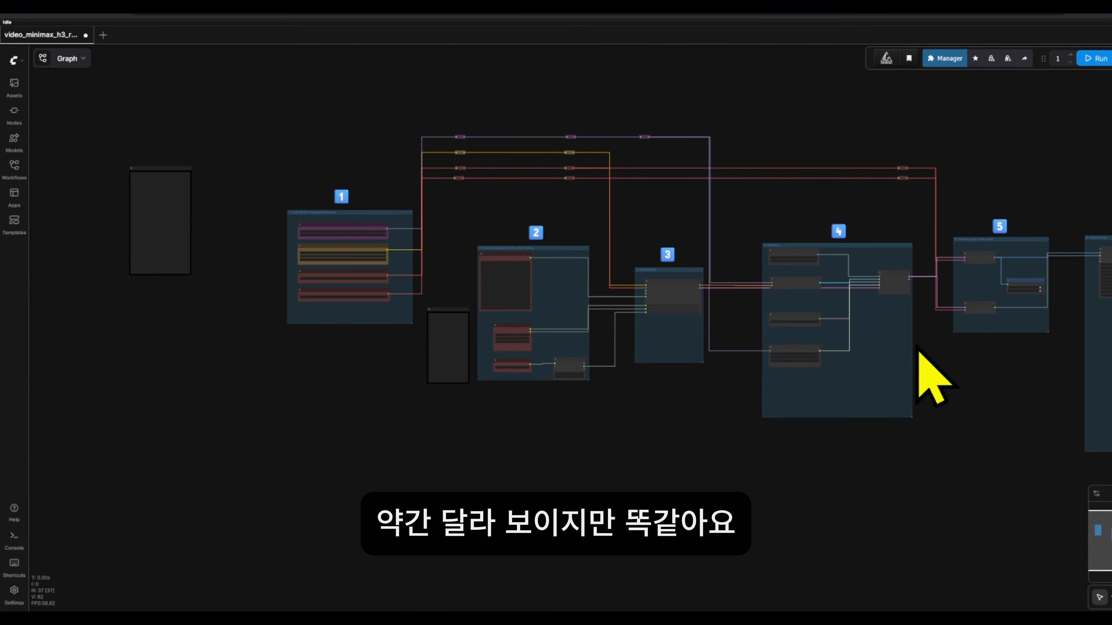
scroll(534, 324, up, 15)
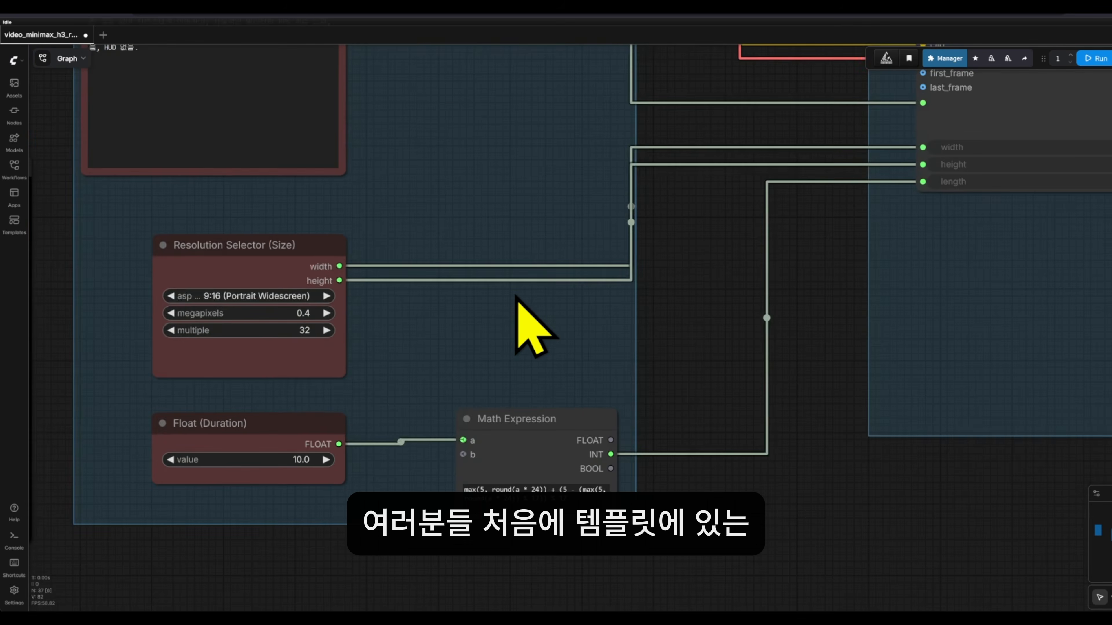
drag(545, 302, 621, 270)
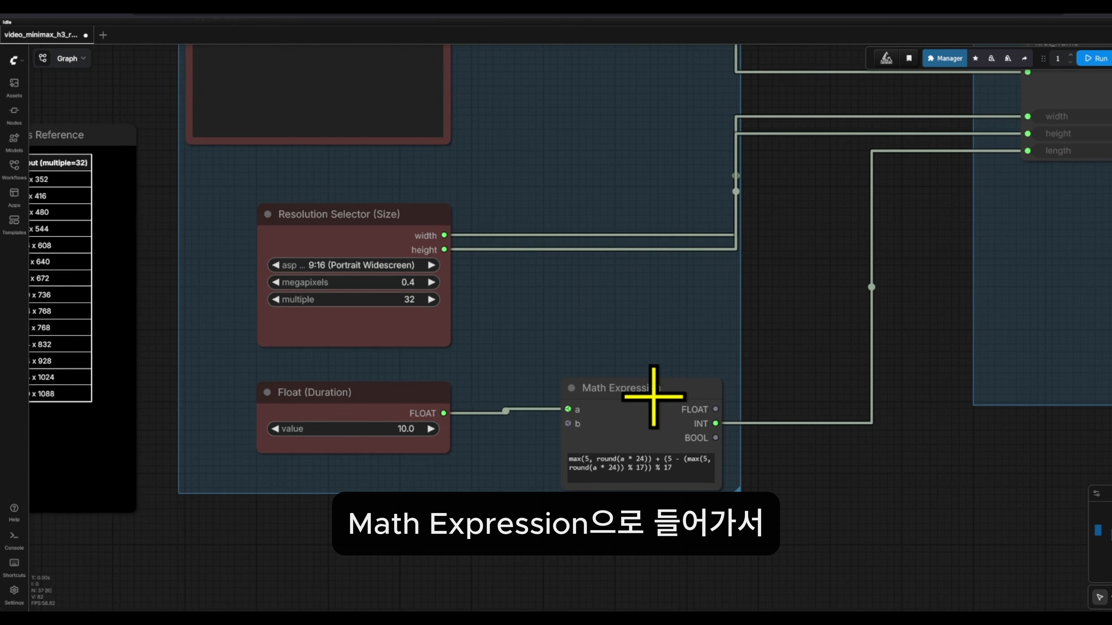
Trace the link from the Math Expression node's INT output to the length input of MiniMax H3 Image to Video
click(678, 404)
scroll(771, 410, right, 10)
scroll(771, 411, up, 4)
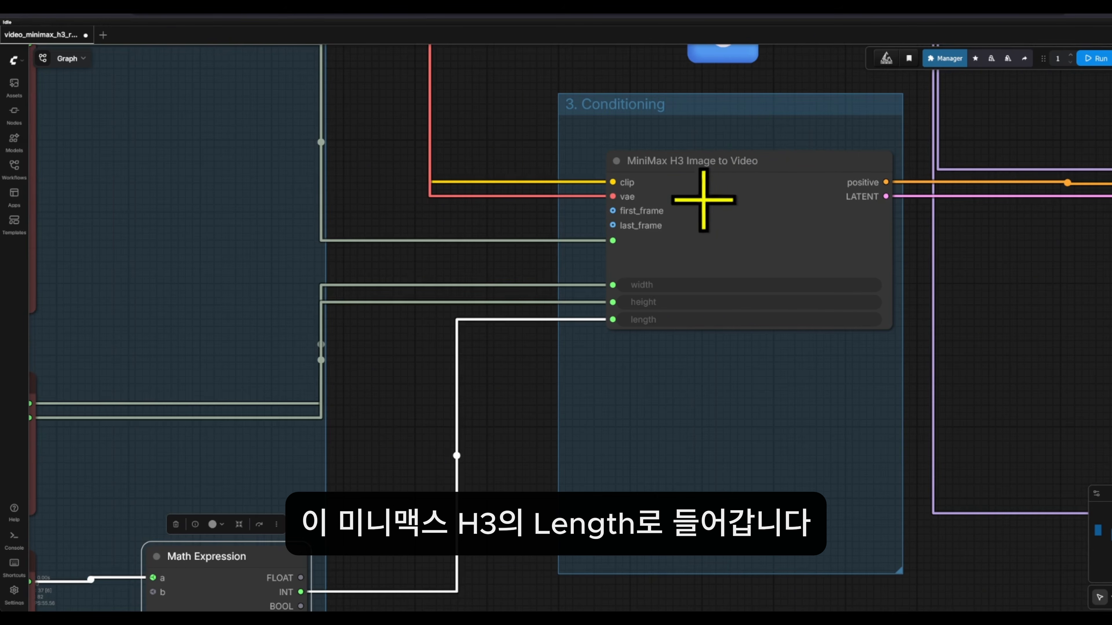
drag(638, 414, 868, 328)
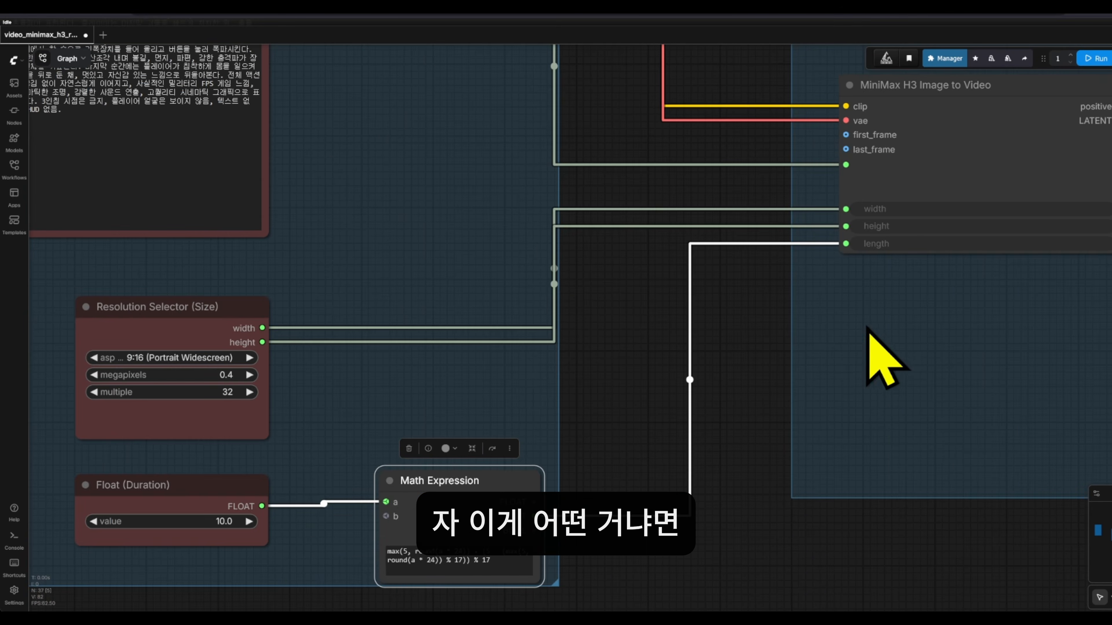
scroll(657, 381, down, 3)
scroll(568, 390, left, 4)
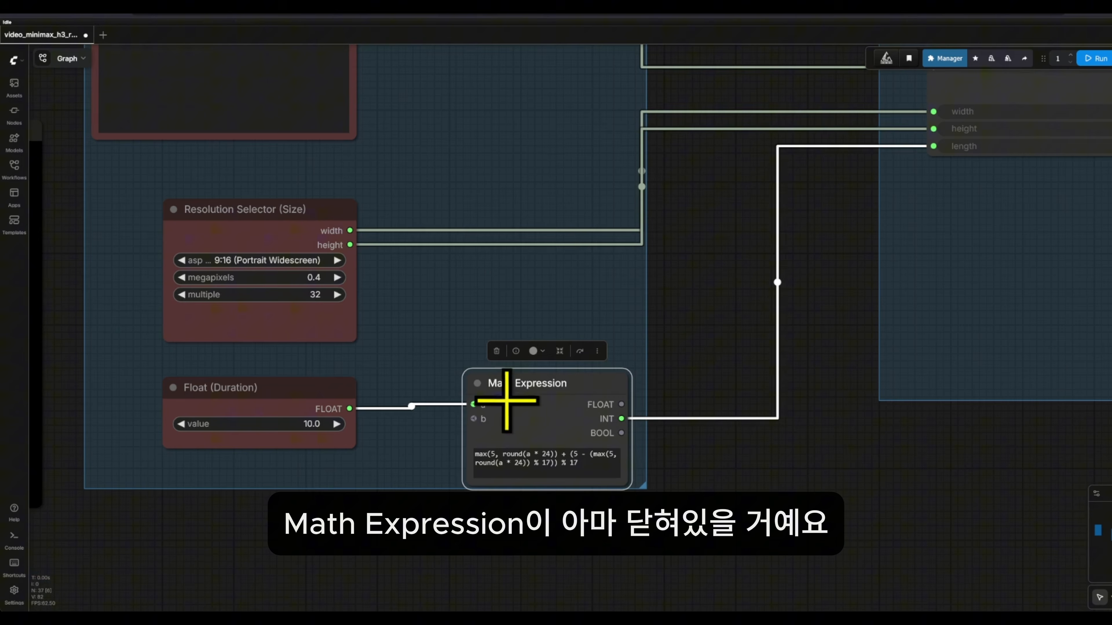
Collapse the Math Expression node, shift it slightly away from the Float (Duration) node, and expand it again
click(477, 384)
drag(528, 447, 551, 445)
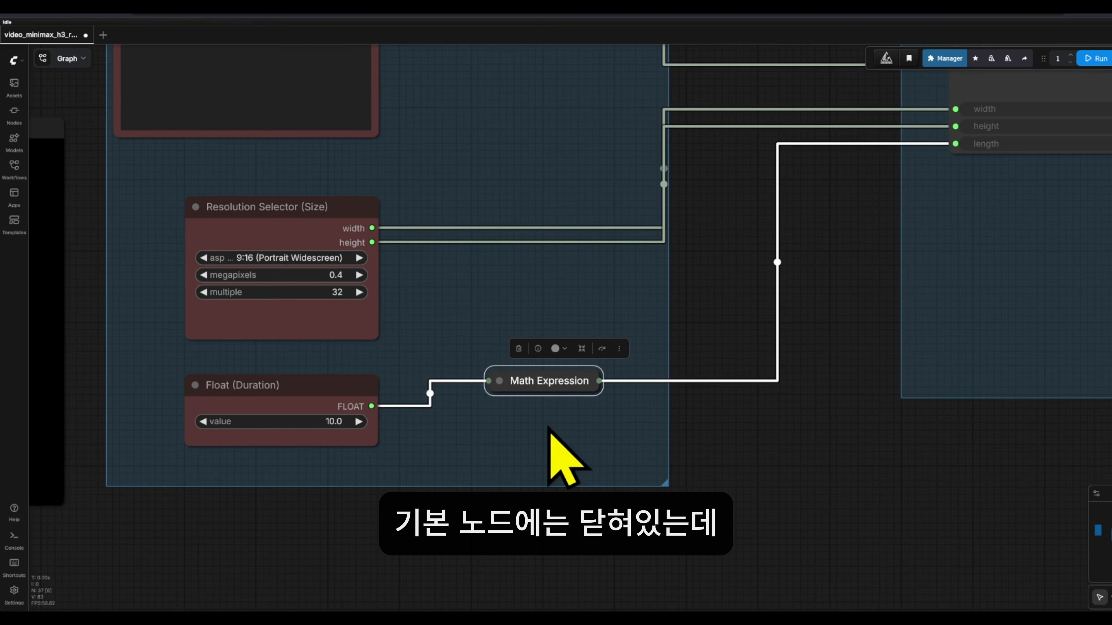
drag(553, 381, 577, 383)
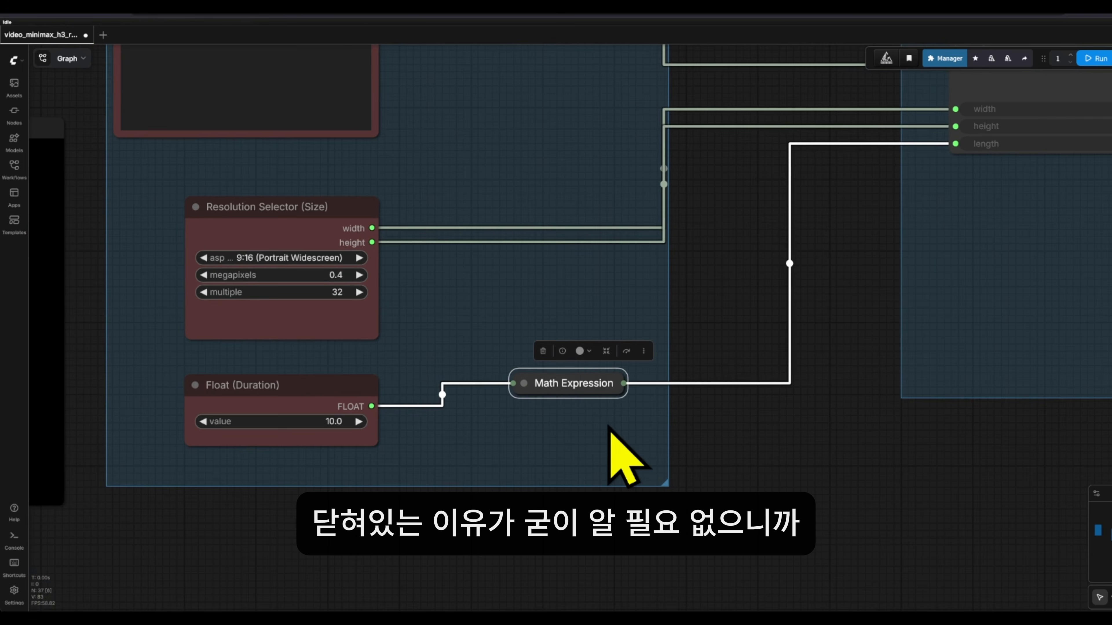
click(524, 383)
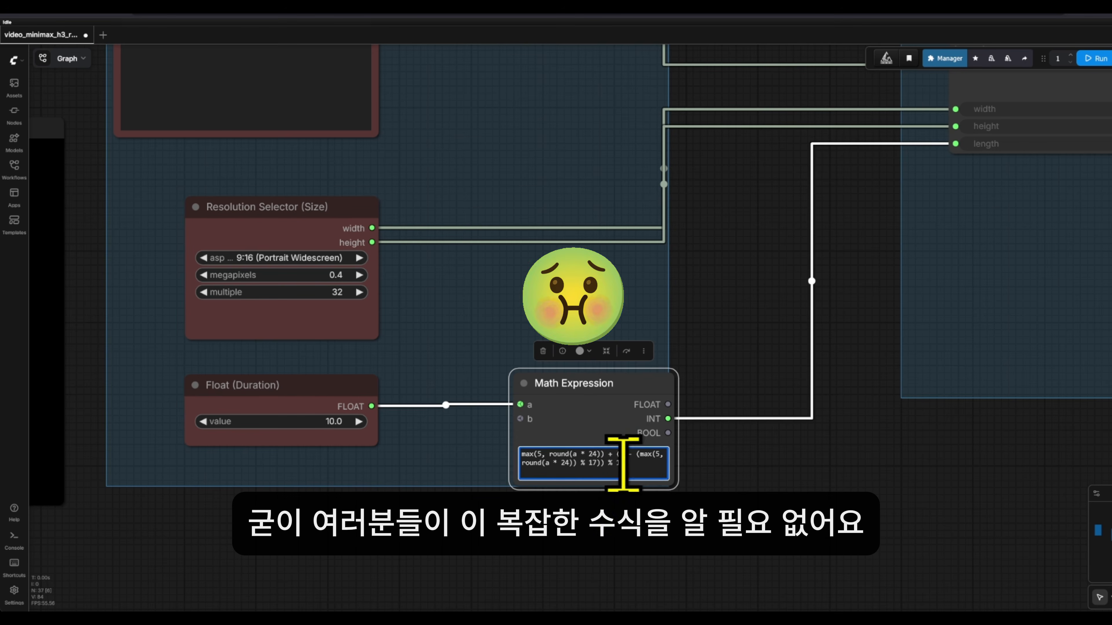
Examine the formula in the Math Expression node without editing it, and move the node slightly upward
scroll(620, 459, up, 8)
drag(663, 419, 587, 418)
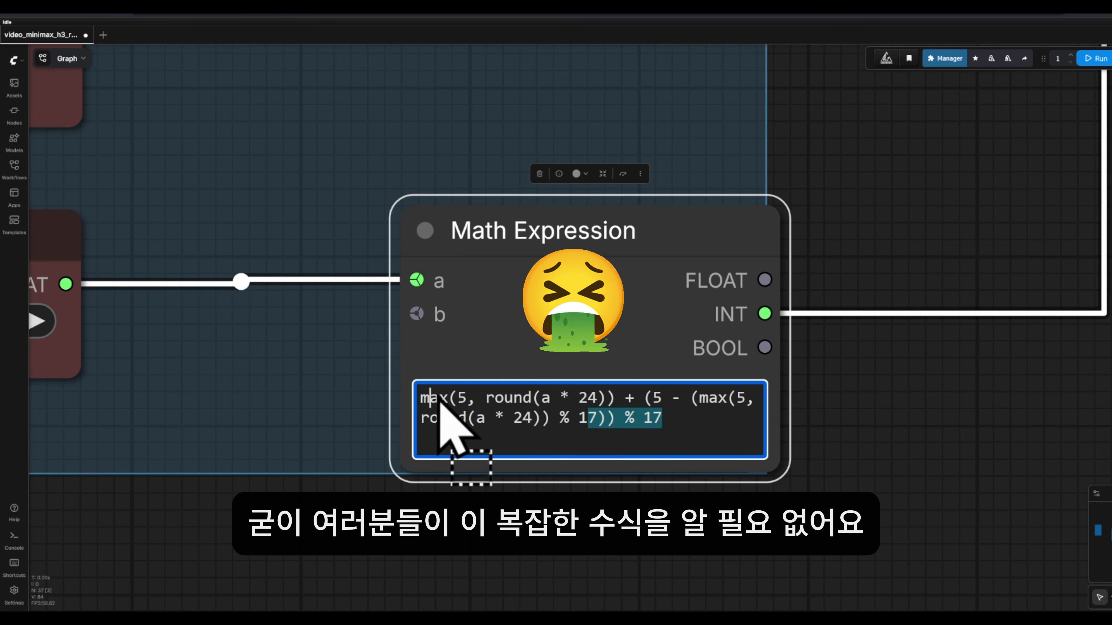
click(718, 431)
drag(646, 256, 628, 211)
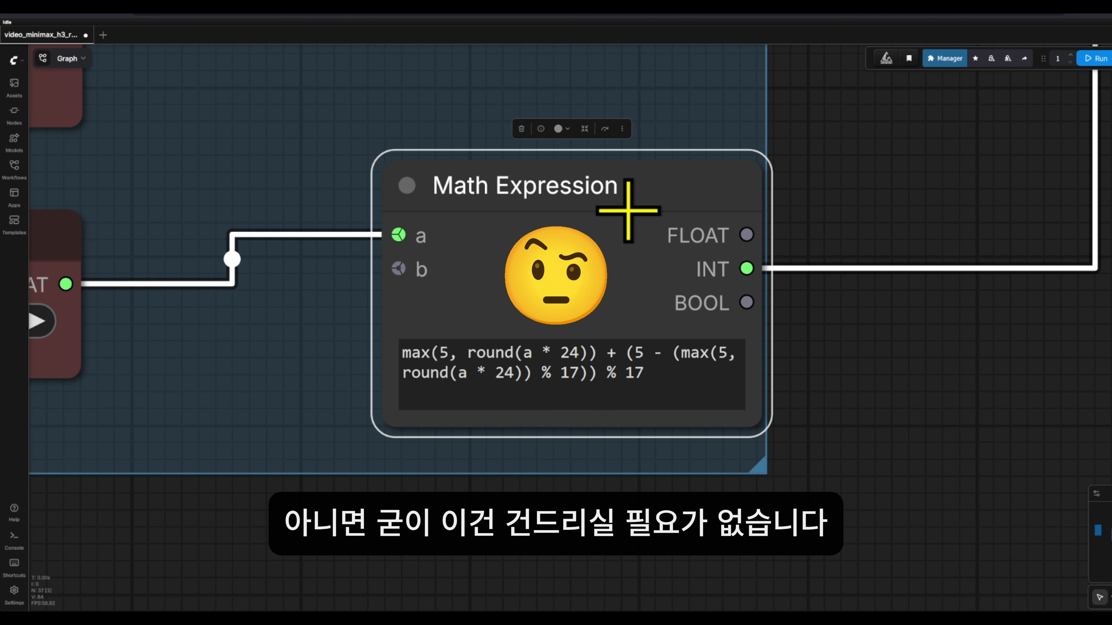
Disconnect the Math Expression link from the length input of the MiniMax H3 Image to Video node in group 3
scroll(629, 210, down, 5)
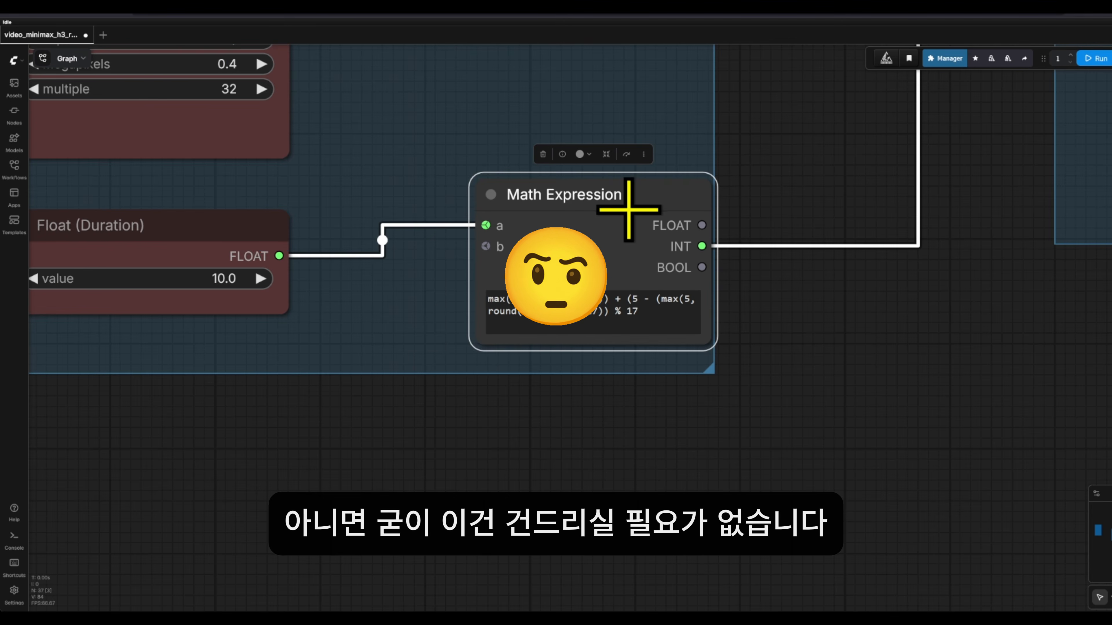
drag(435, 331, 665, 404)
scroll(553, 443, right, 2)
scroll(553, 442, up, 1)
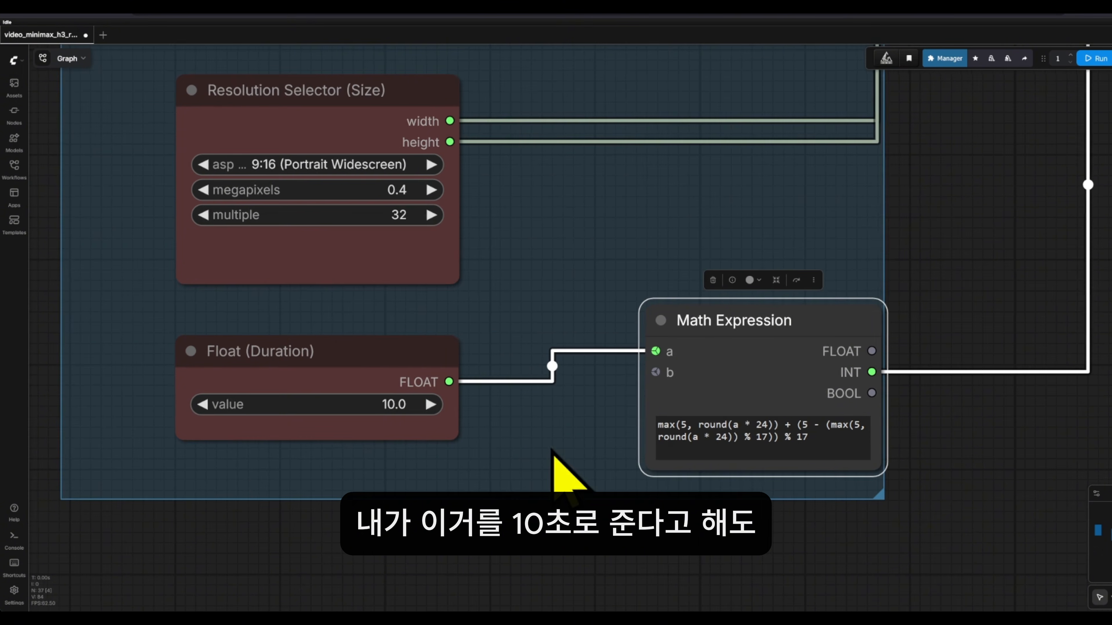
scroll(553, 373, down, 3)
scroll(545, 369, down, 3)
scroll(935, 245, up, 2)
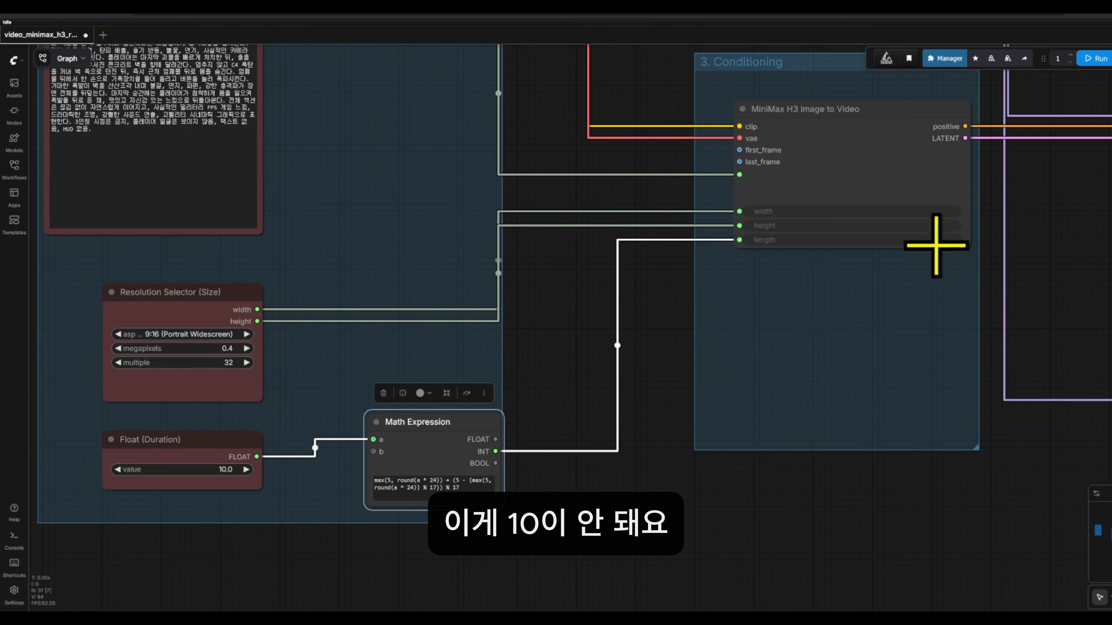
scroll(940, 262, up, 3)
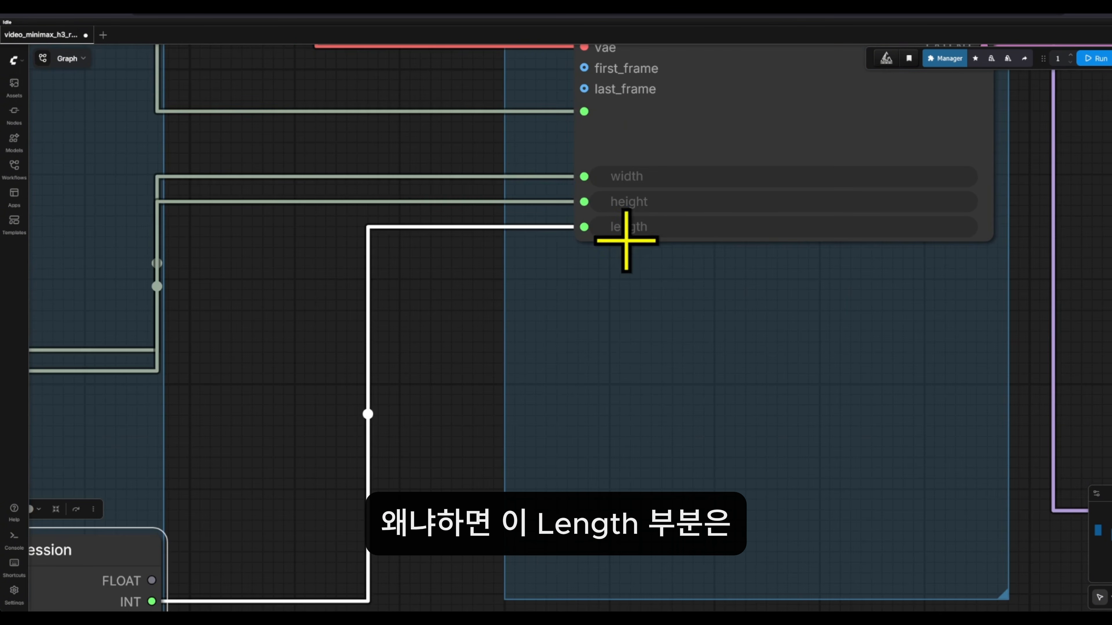
drag(591, 267, 401, 451)
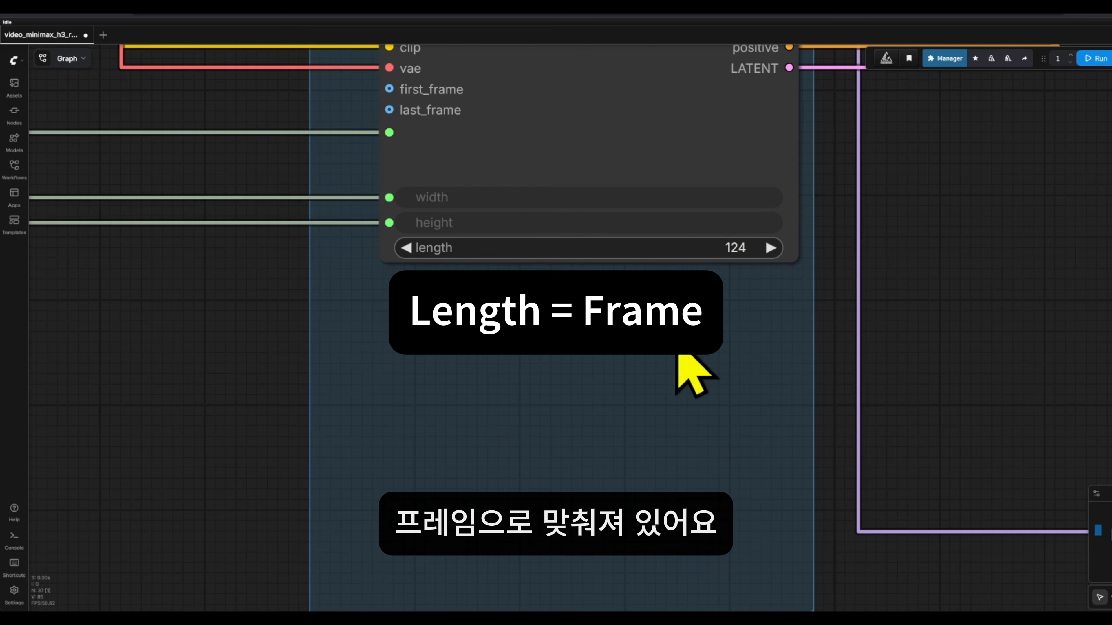
Nudge the Math Expression node and reconnect its INT output to the length input of MiniMax H3 Image to Video
scroll(679, 357, down, 4)
drag(508, 409, 789, 293)
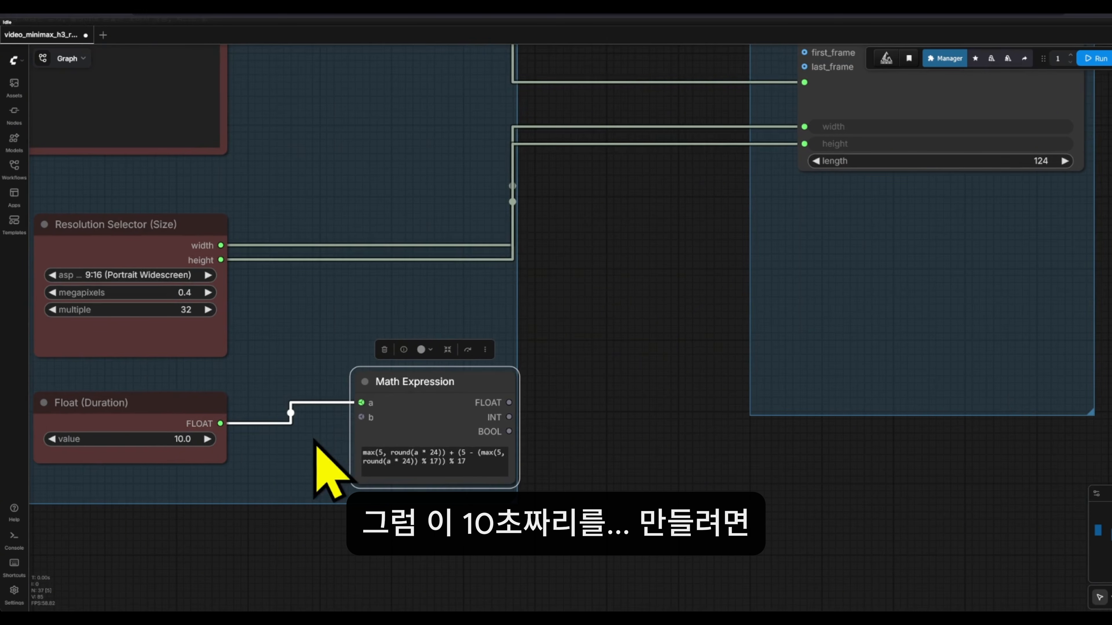
drag(431, 392, 440, 409)
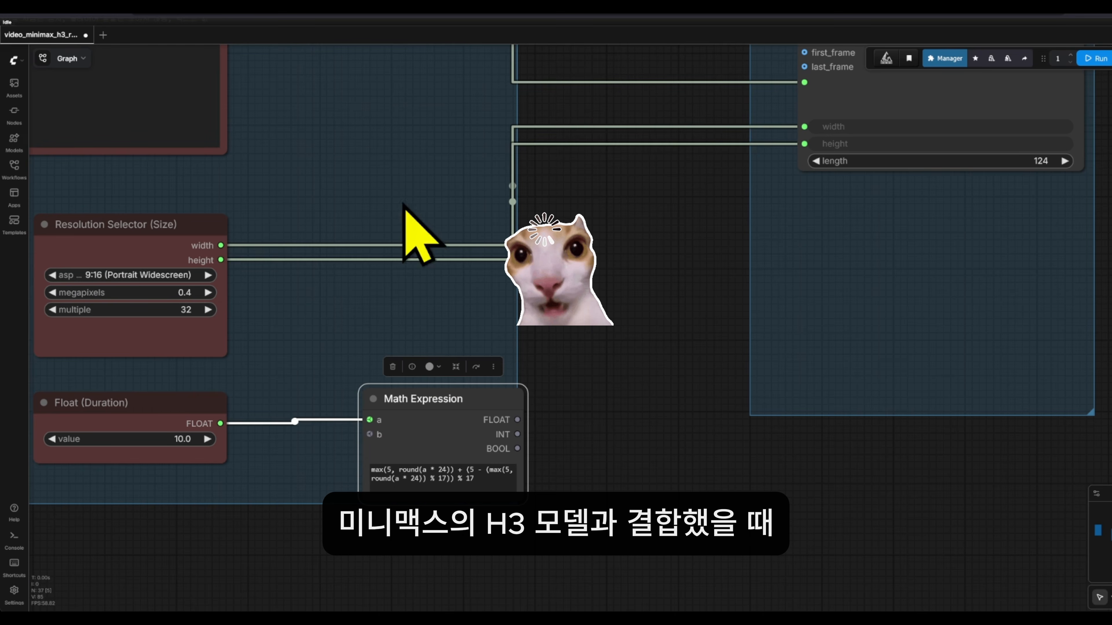
drag(516, 434, 792, 168)
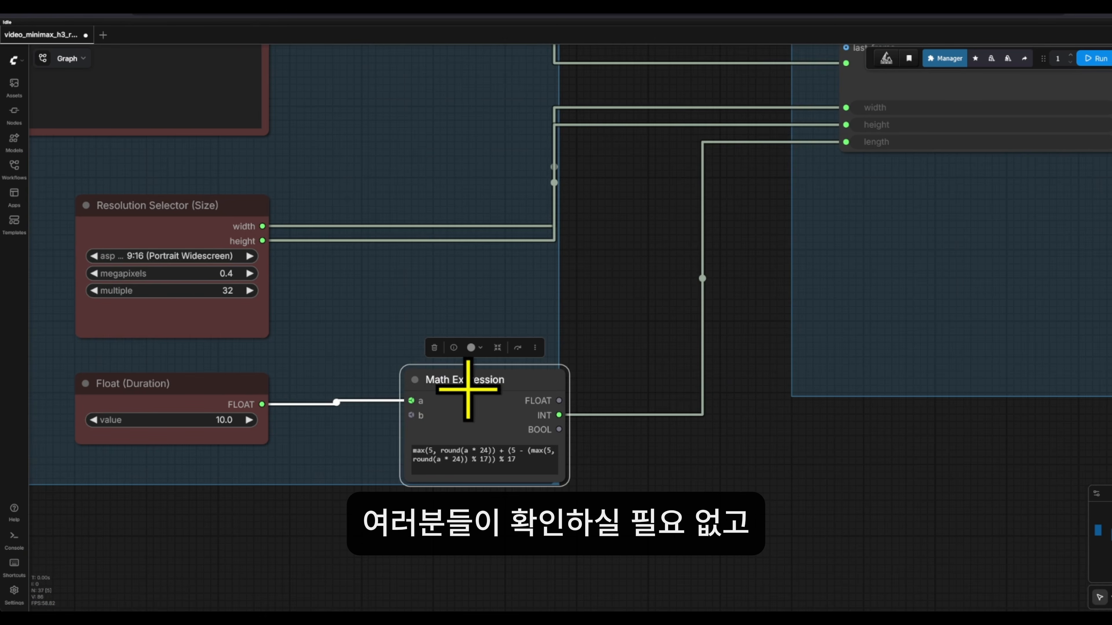
Reposition the Math Expression node slightly and set the Float (Duration) value to 5.0
drag(464, 389, 447, 385)
drag(318, 521, 337, 486)
scroll(337, 487, up, 5)
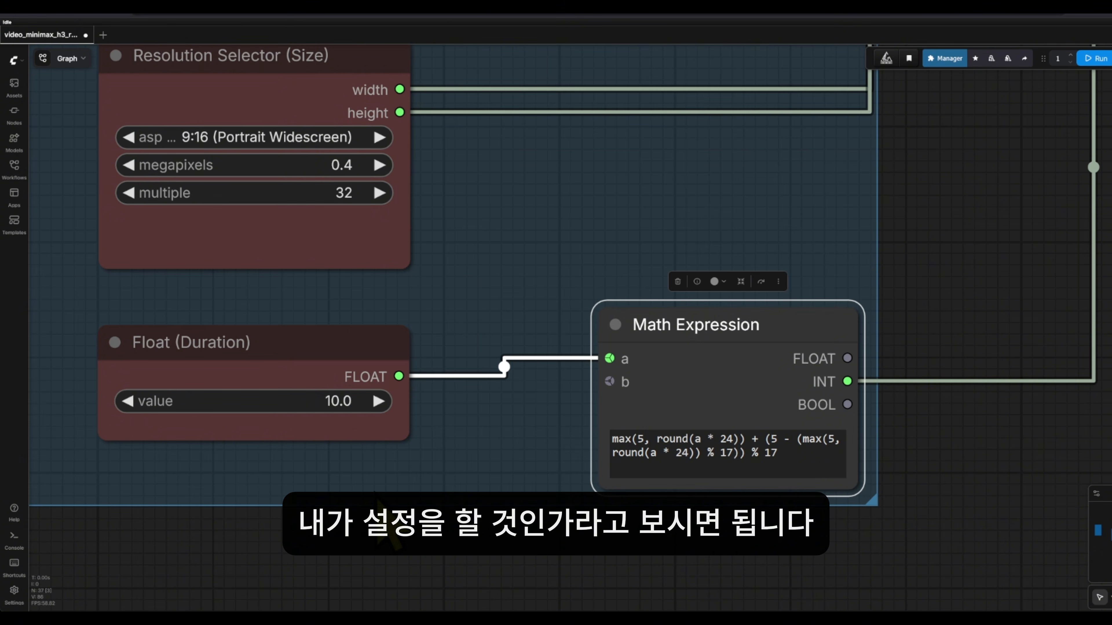
click(353, 420)
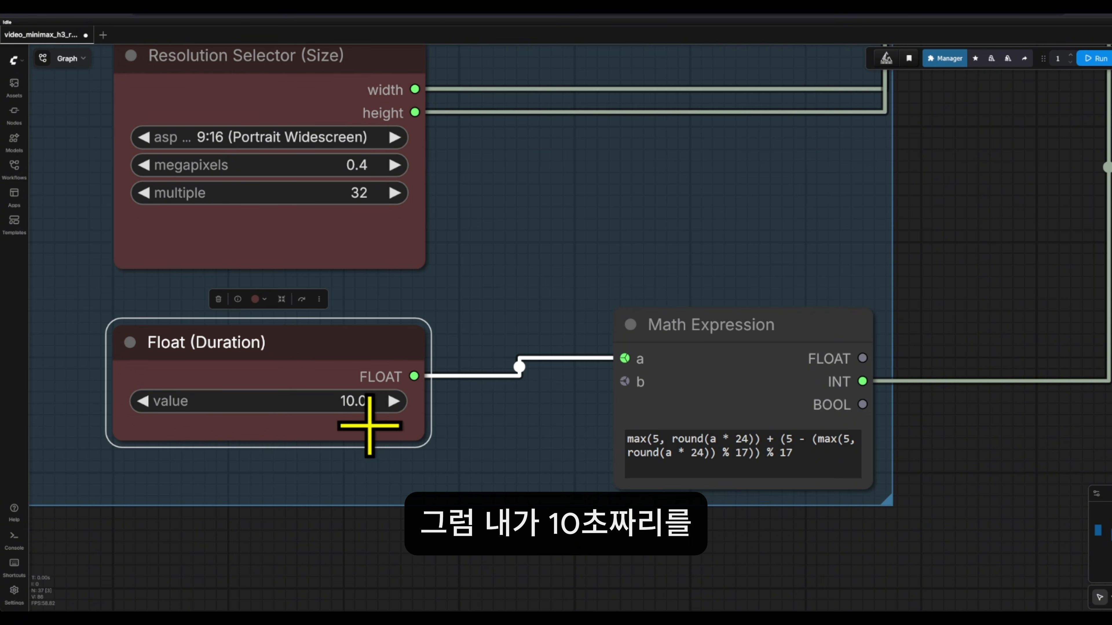
click(365, 410)
text(5)
key(Return)
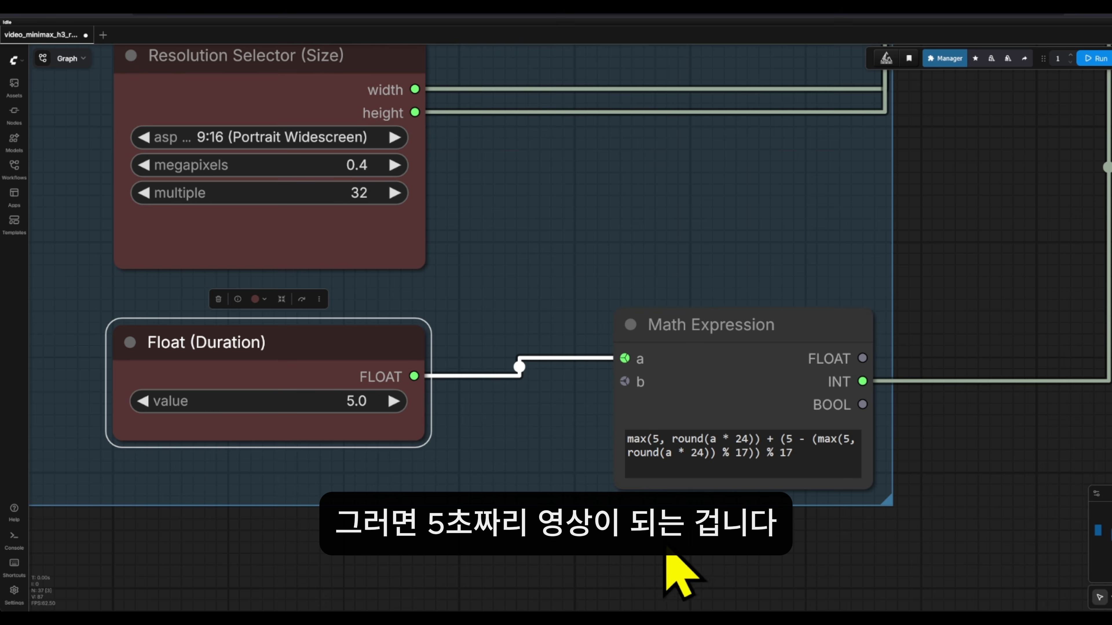
Examine how the Resolution Selector (Size) width and height outputs feed the MiniMax H3 Image to Video node
scroll(493, 534, up, 1)
scroll(497, 452, down, 3)
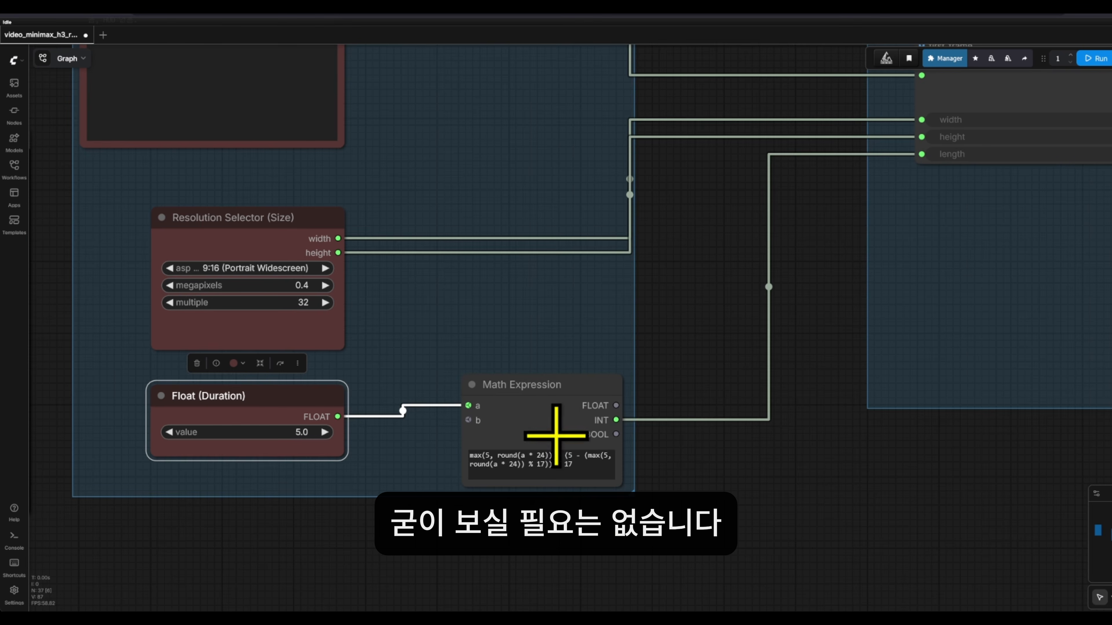
drag(890, 343, 864, 374)
scroll(367, 311, up, 3)
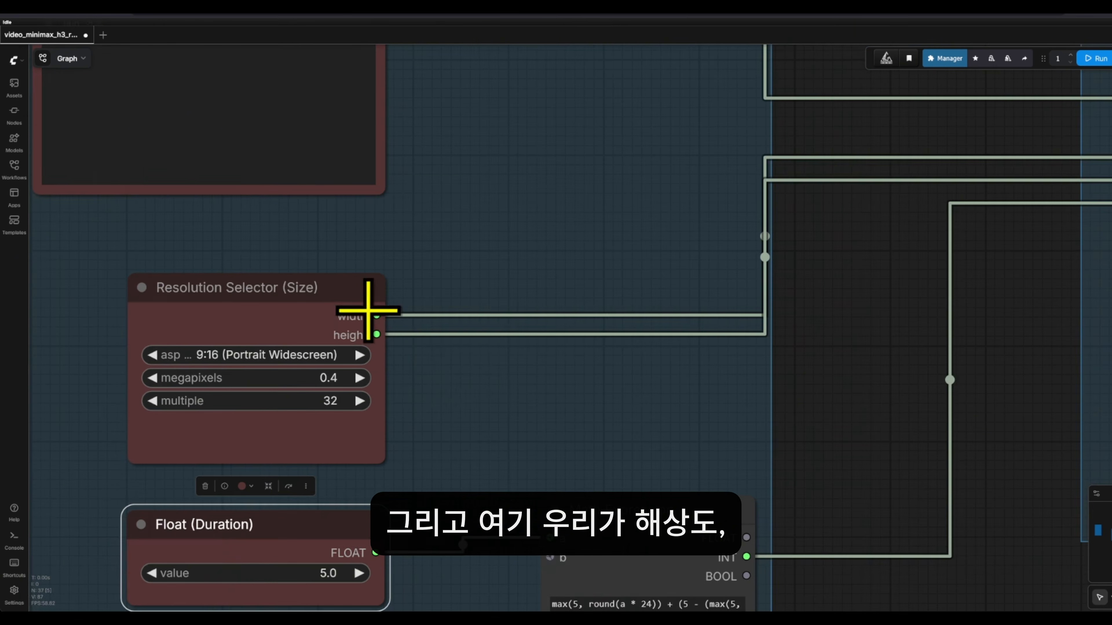
scroll(449, 304, left, 3)
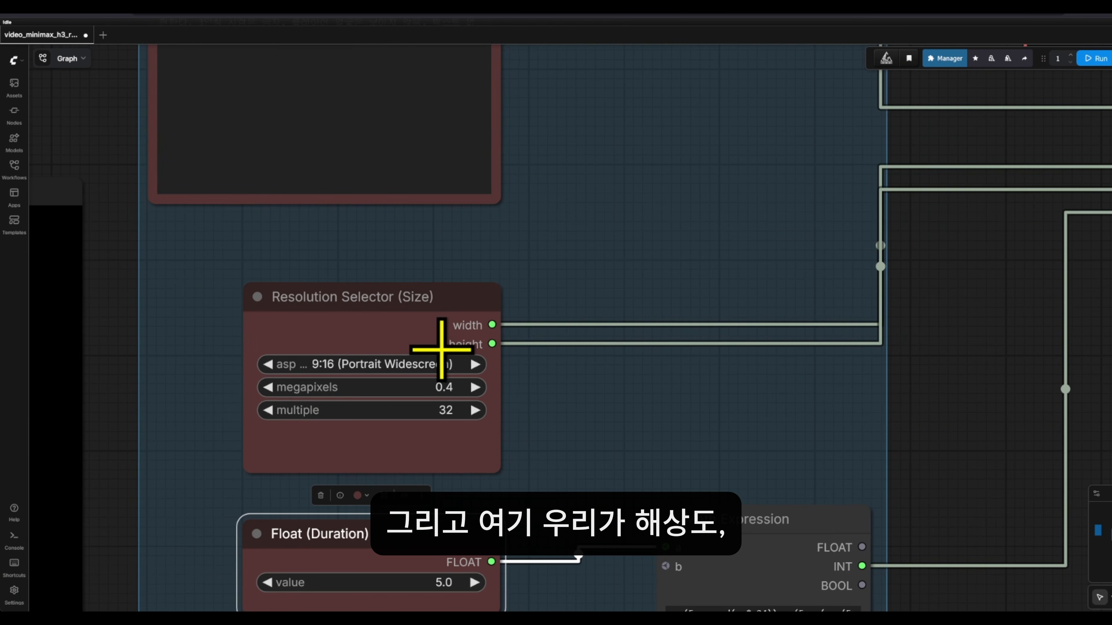
scroll(640, 385, left, 3)
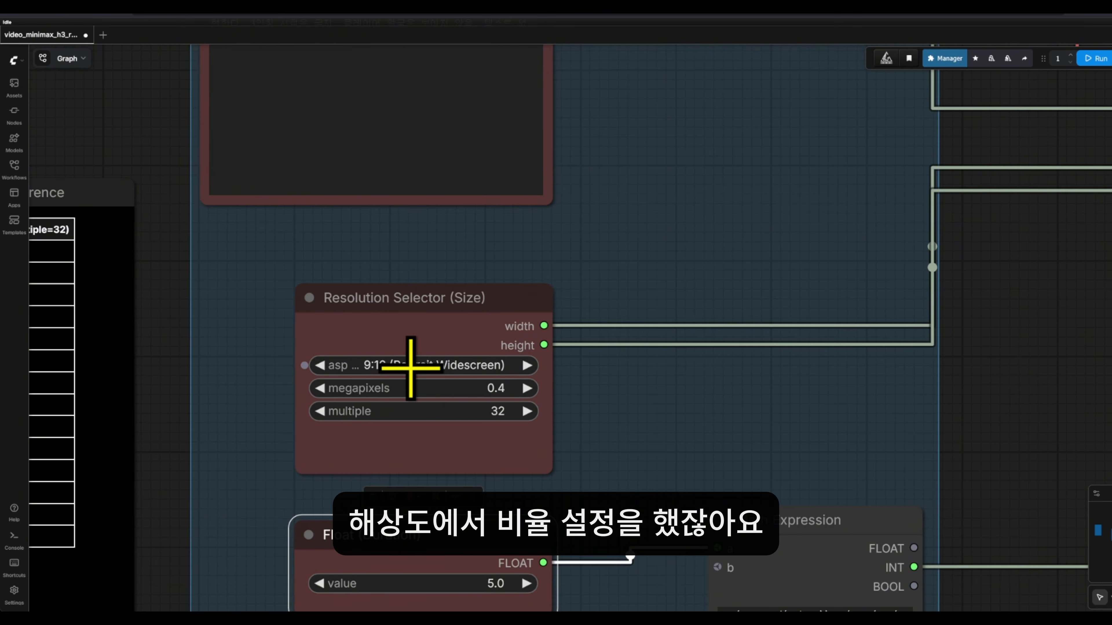
scroll(620, 398, right, 5)
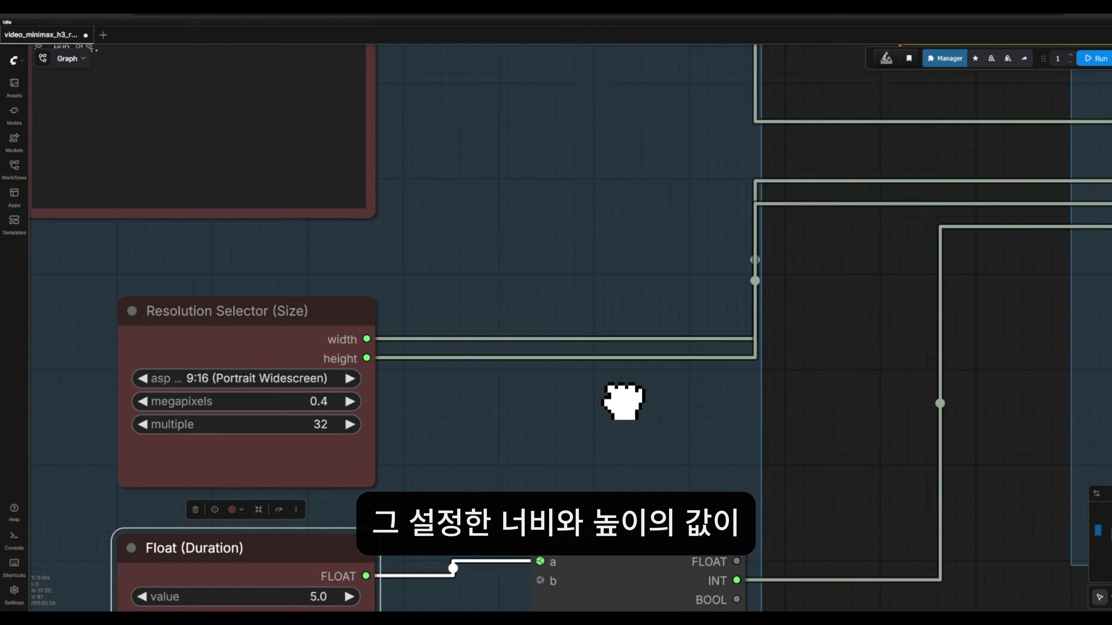
drag(687, 384, 260, 435)
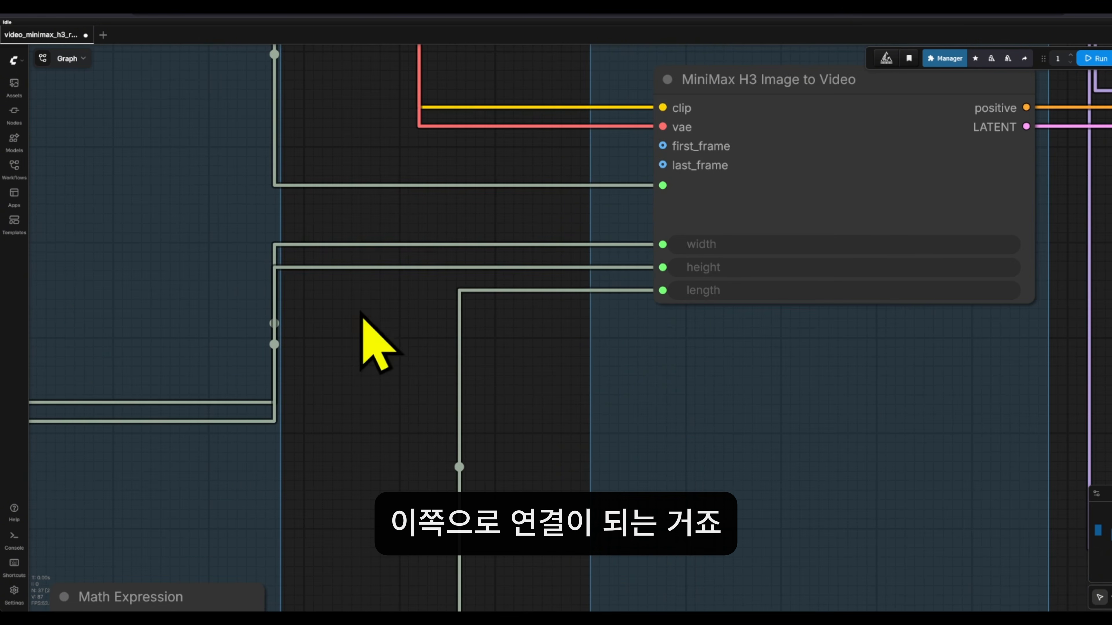
Trace the text encoder CLIP and video VAE from group 1, with the group 2 settings, into group 3 Conditioning
scroll(665, 281, down, 5)
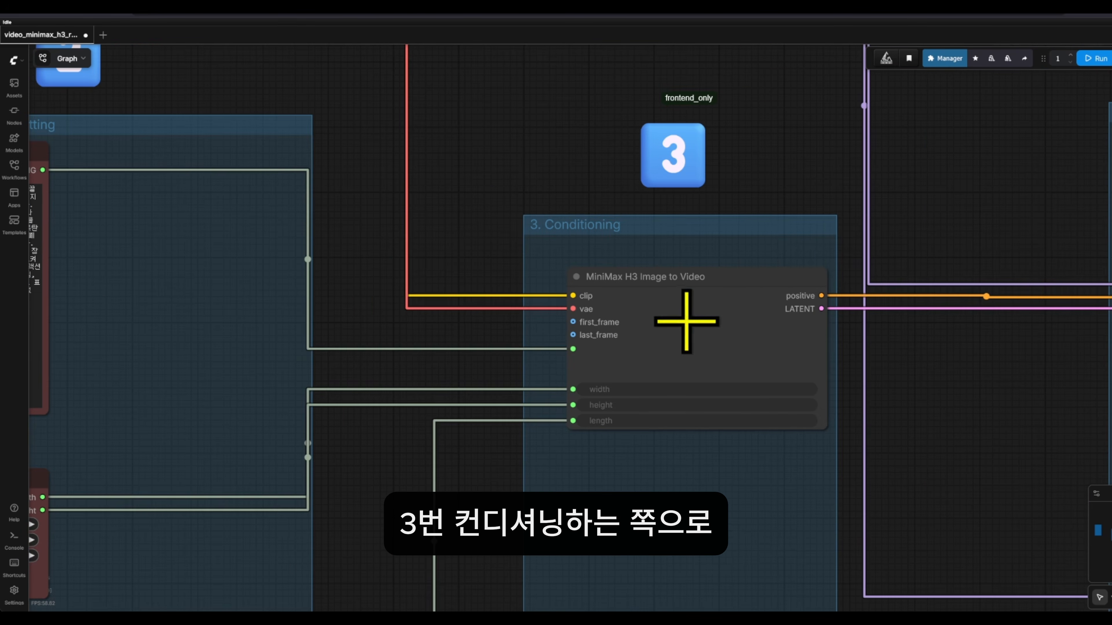
scroll(639, 268, down, 5)
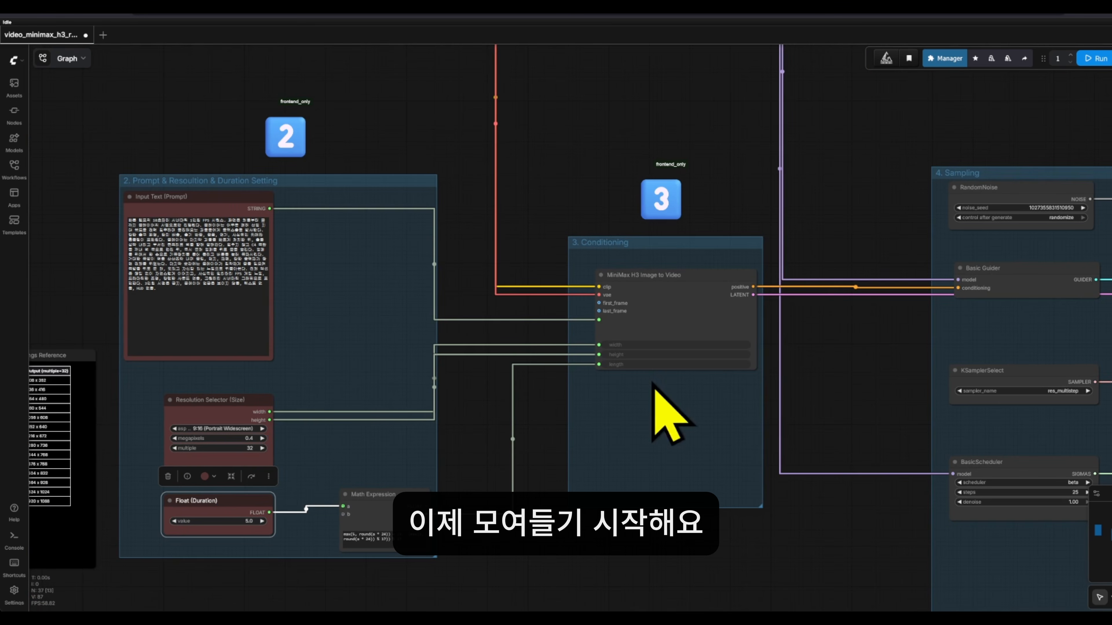
drag(492, 226, 533, 249)
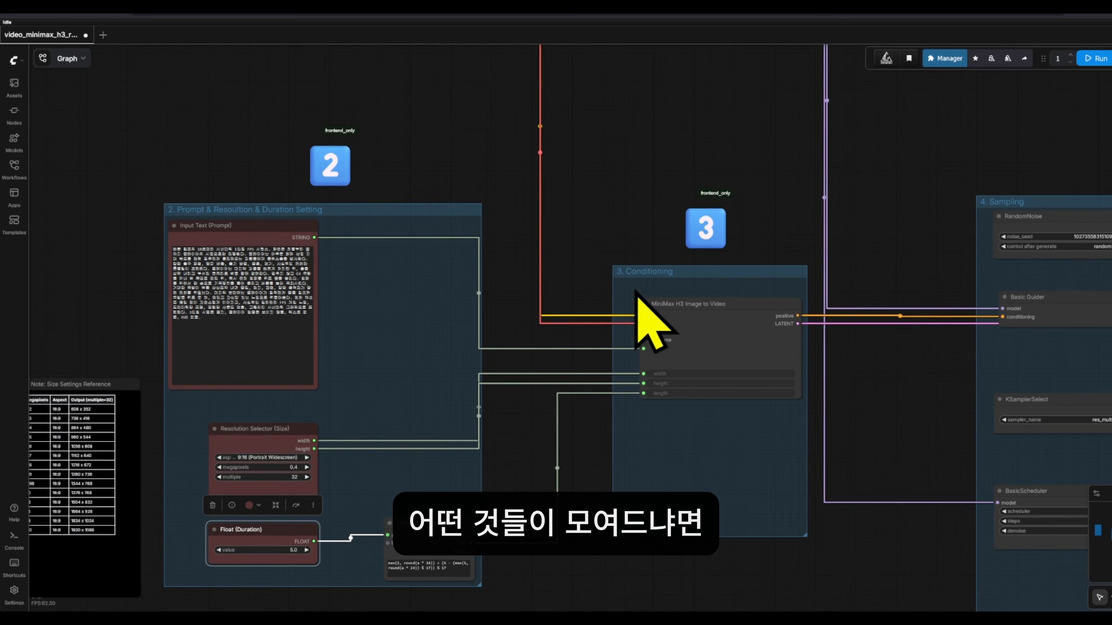
scroll(620, 311, down, 7)
scroll(245, 237, up, 8)
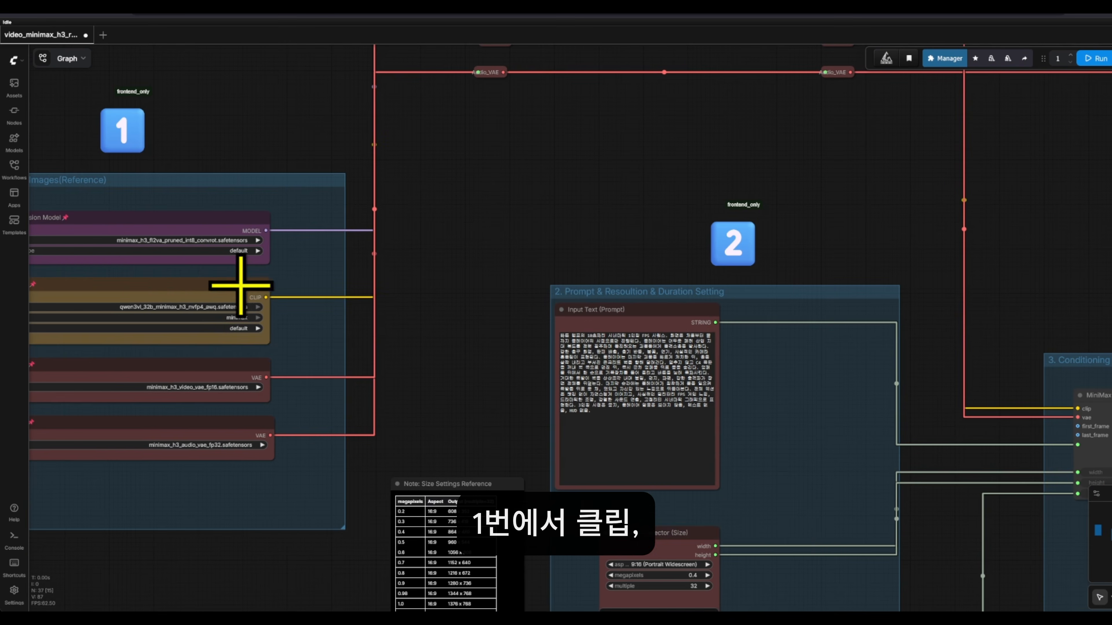
click(242, 289)
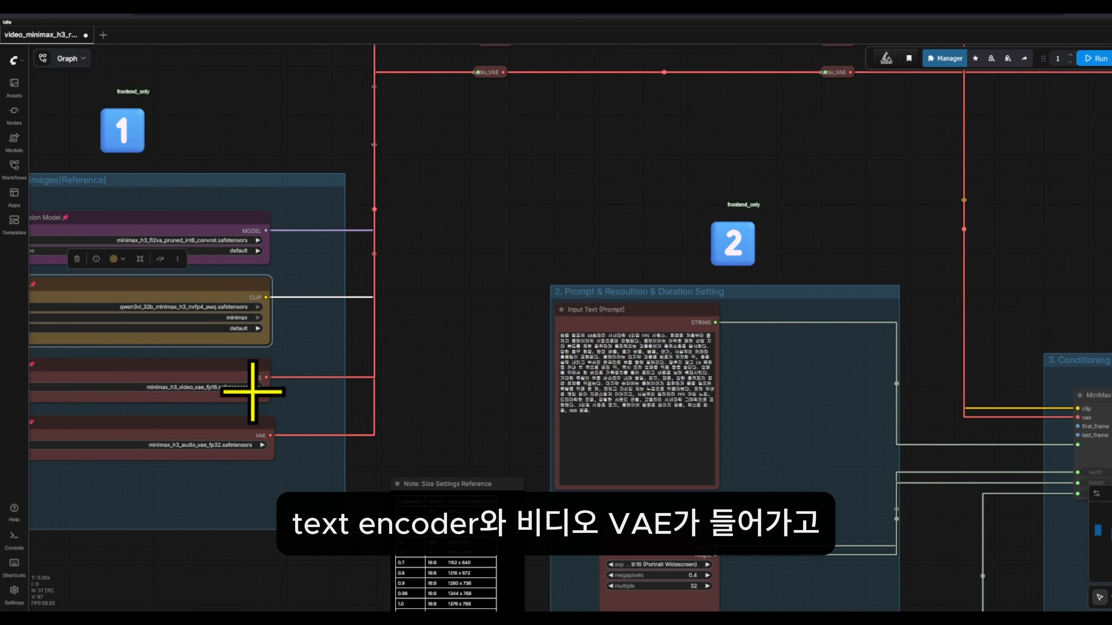
click(252, 392)
drag(484, 249, 124, 258)
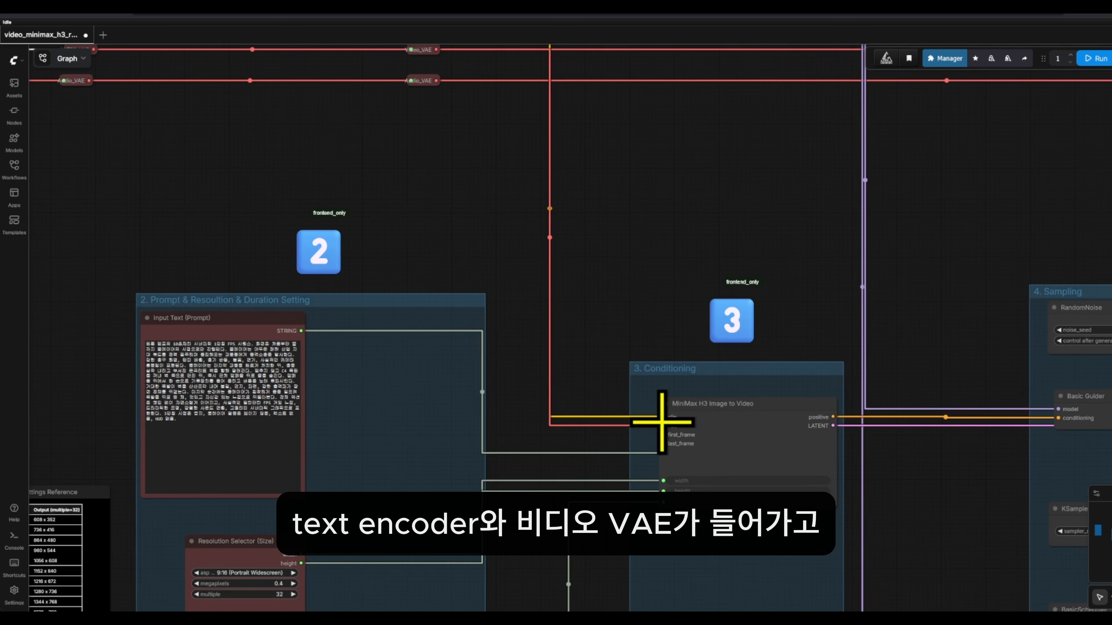
scroll(645, 360, up, 5)
drag(633, 368, 704, 261)
drag(789, 348, 751, 434)
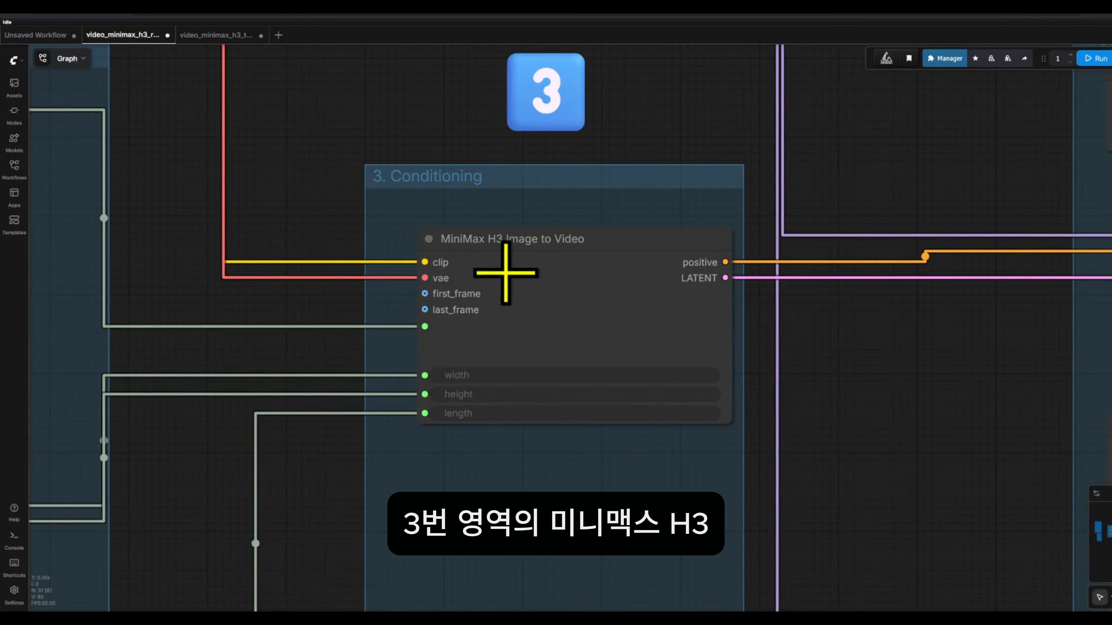
Examine the MiniMax H3 Image to Video node, focusing on its optional first_frame and last_frame inputs
click(665, 294)
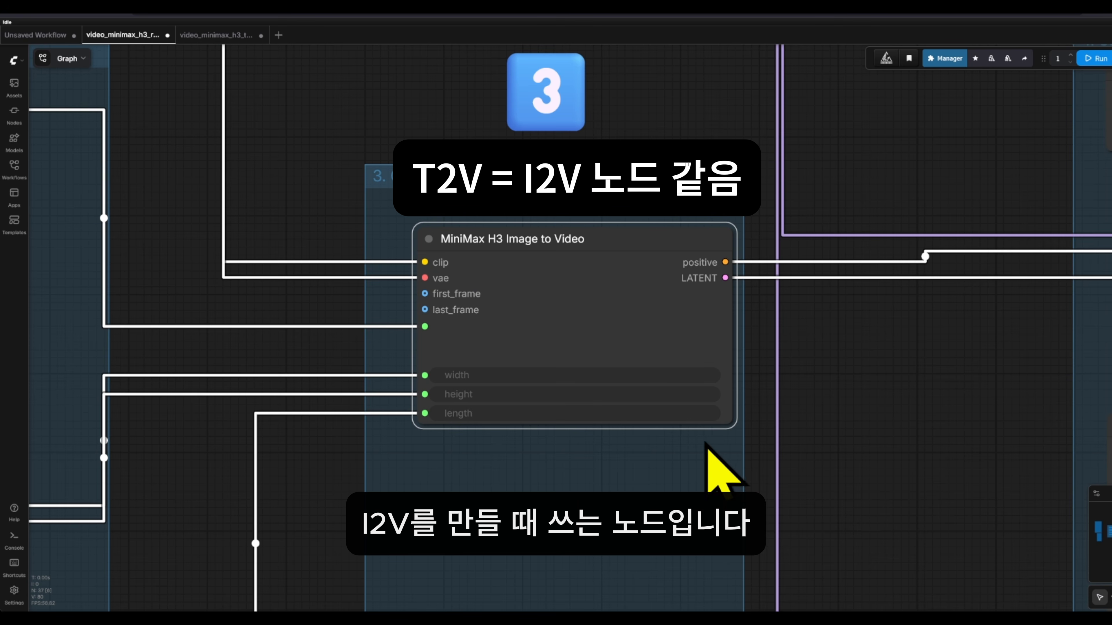
scroll(438, 313, up, 2)
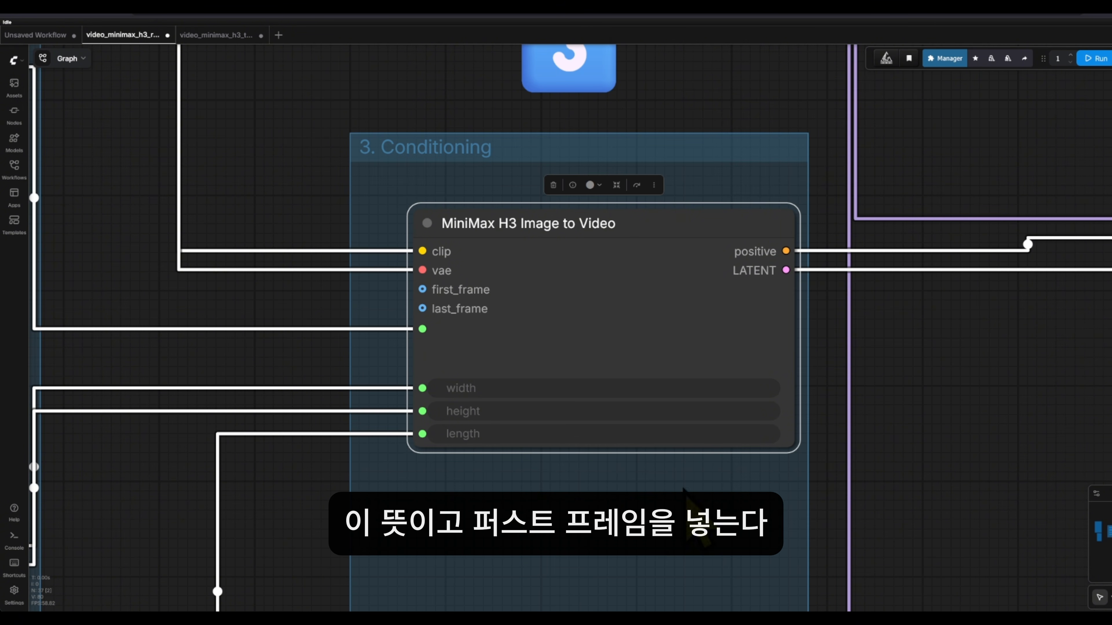
scroll(502, 300, down, 4)
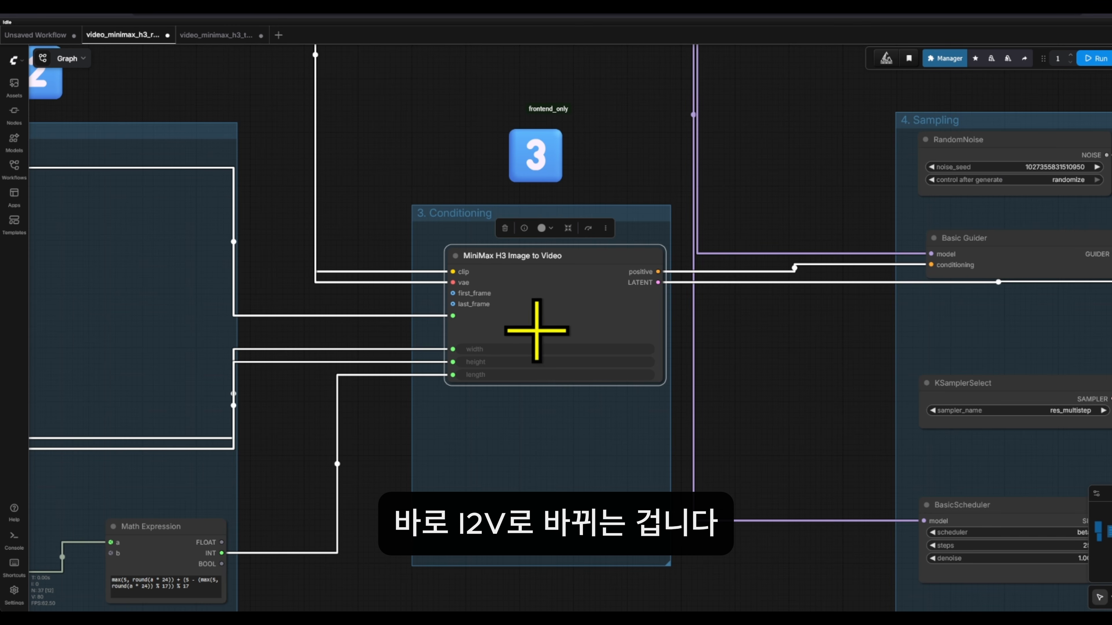
Review how the MiniMax H3 Image to Video node in group 3 fits between the loader, prompt and sampling groups
scroll(578, 435, down, 5)
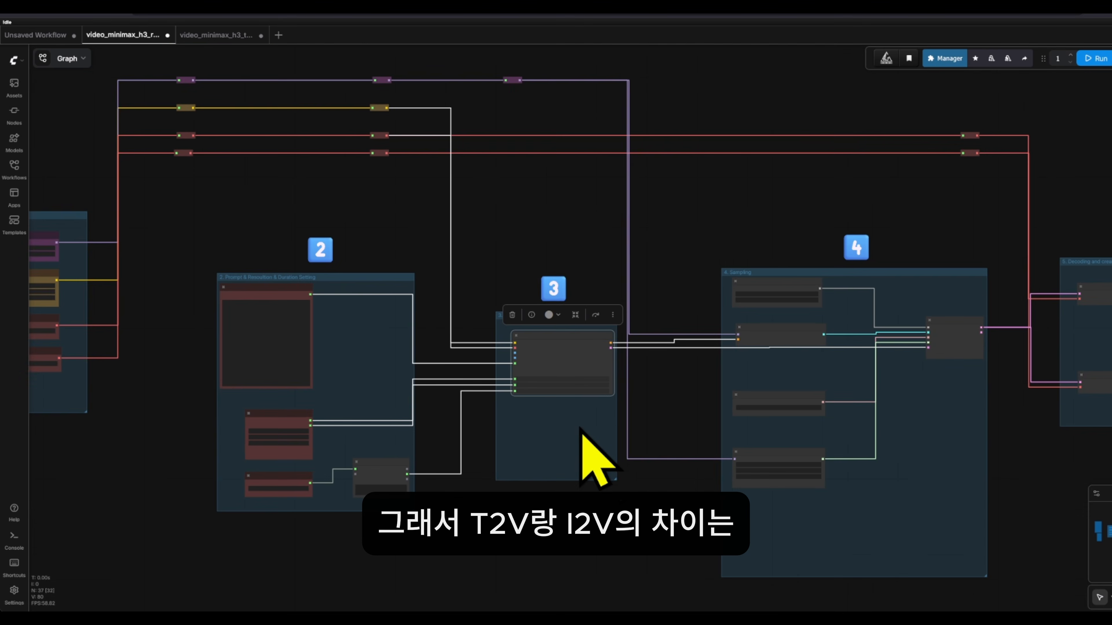
drag(578, 434, 715, 397)
scroll(864, 472, down, 2)
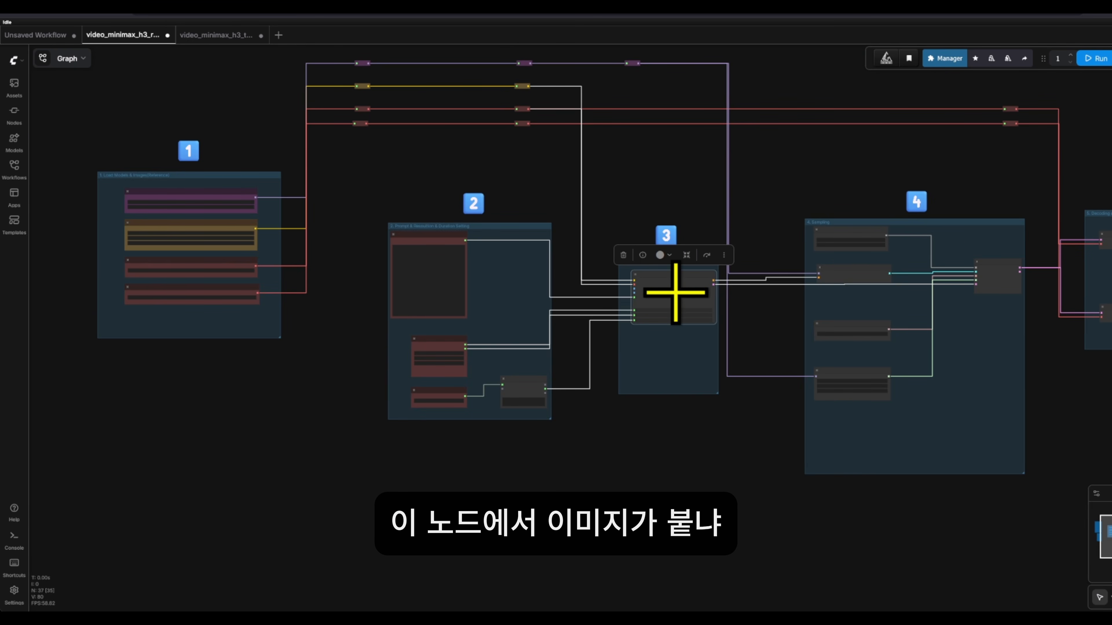
scroll(676, 293, up, 10)
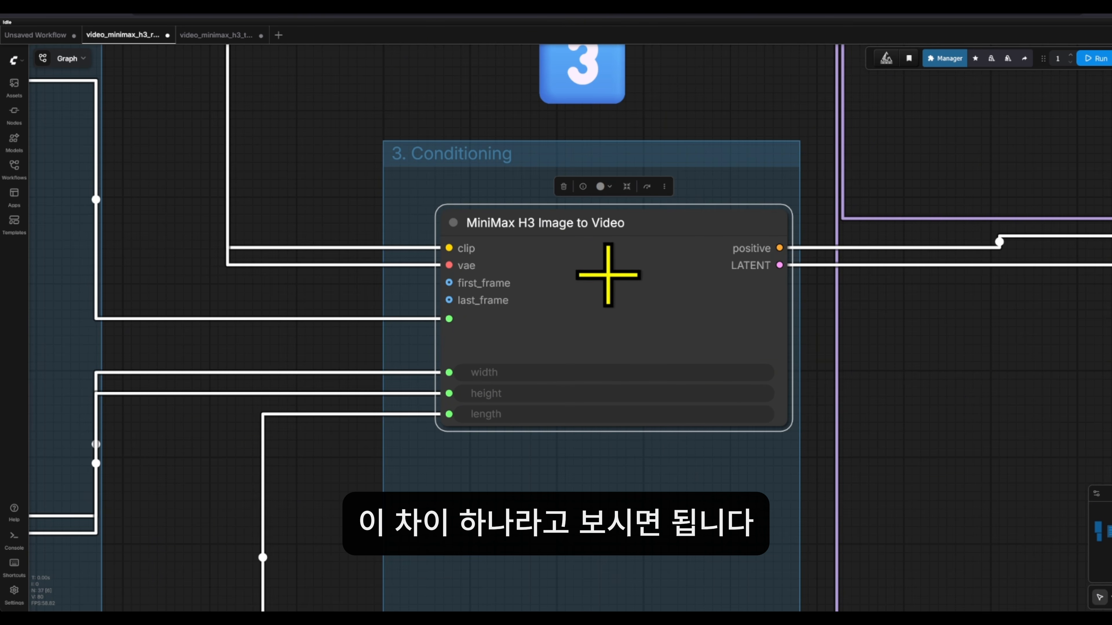
scroll(702, 304, down, 8)
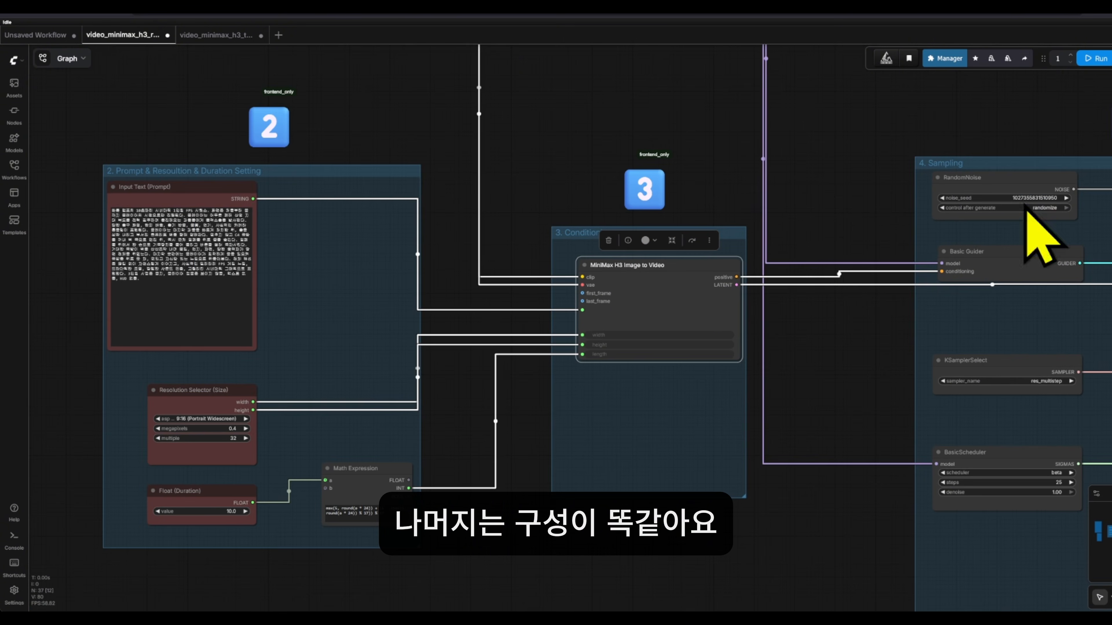
Examine the RandomNoise, Basic Guider, KSamplerSelect and BasicScheduler nodes in group 4 Sampling
drag(887, 327, 586, 479)
drag(591, 182, 506, 124)
scroll(690, 261, up, 1)
drag(690, 261, 549, 203)
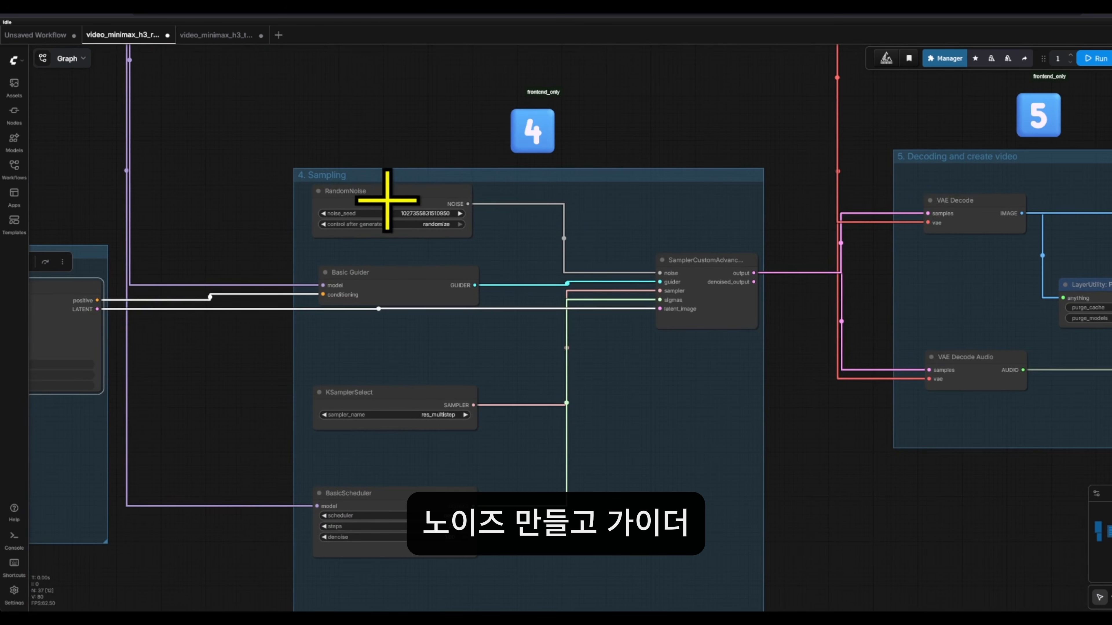
drag(612, 398, 713, 308)
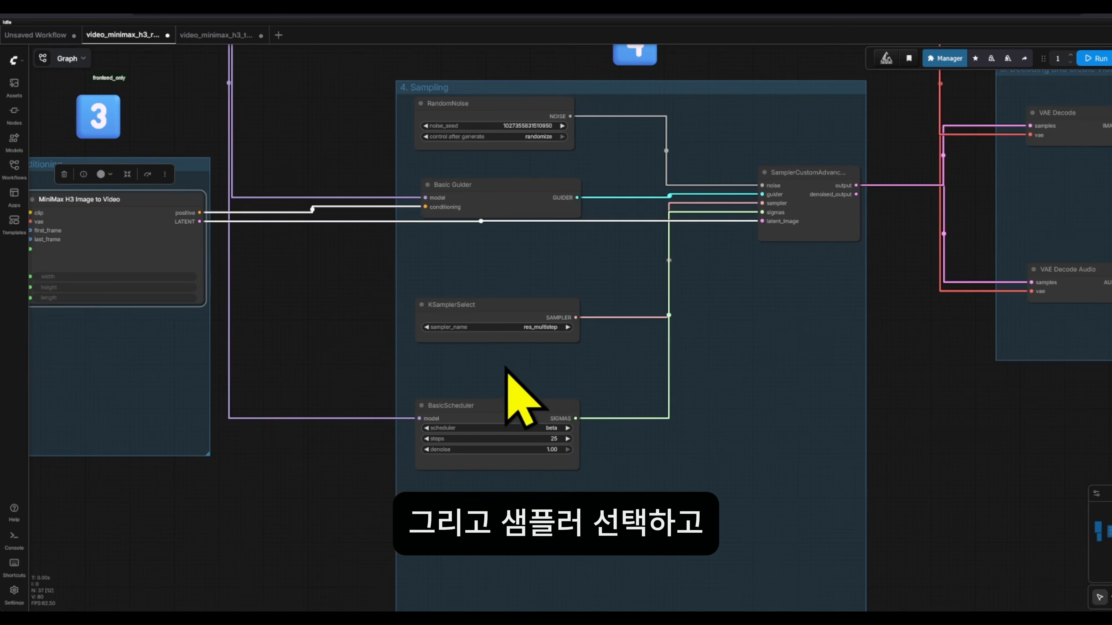
scroll(504, 366, up, 5)
drag(501, 367, 493, 347)
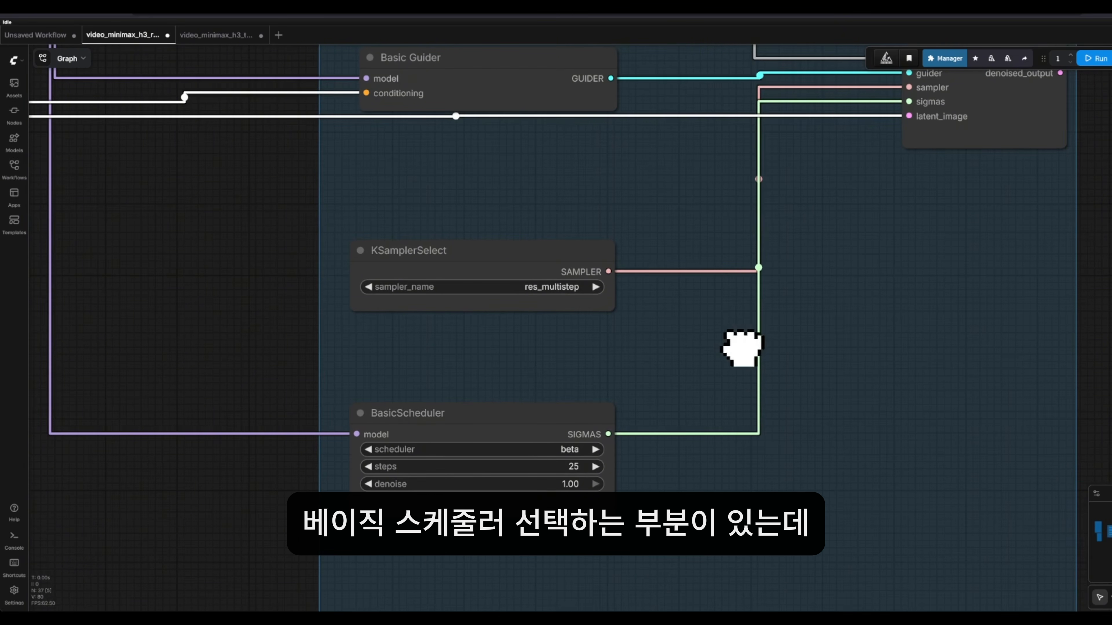
drag(742, 348, 730, 347)
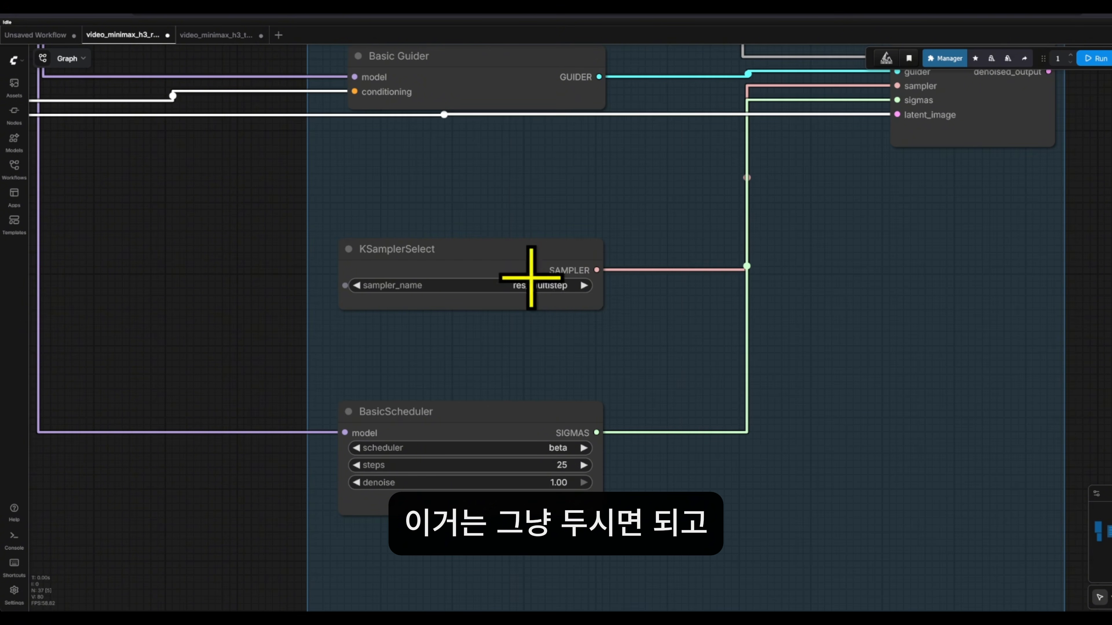
Examine the scheduler, steps and denoise settings of the BasicScheduler node in group 4
scroll(397, 447, down, 2)
scroll(471, 566, up, 1)
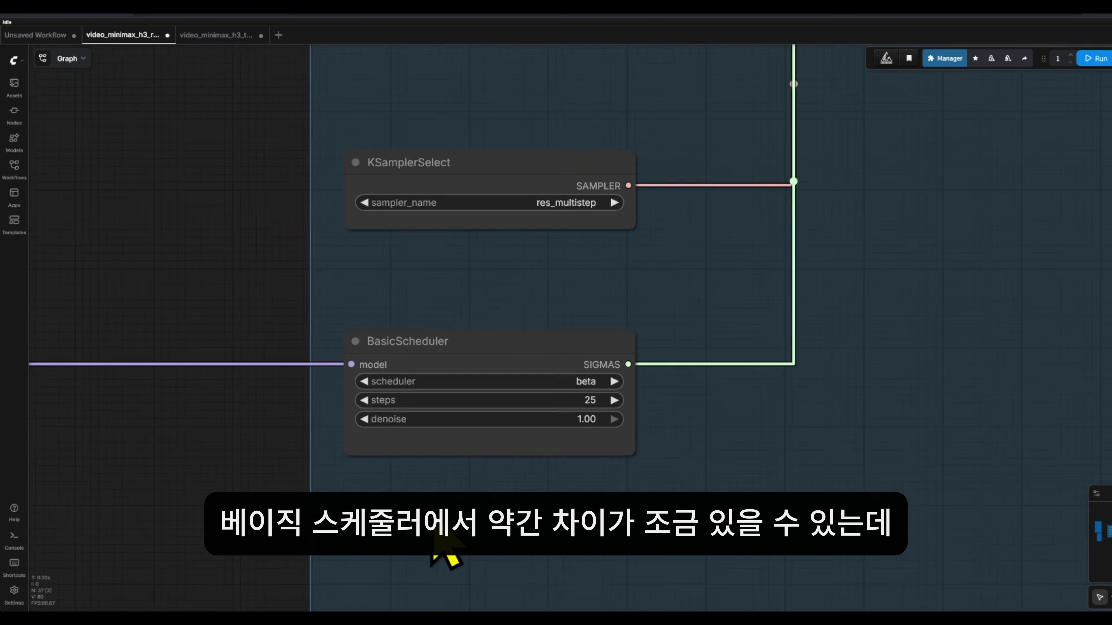
scroll(433, 539, up, 1)
drag(431, 541, 396, 537)
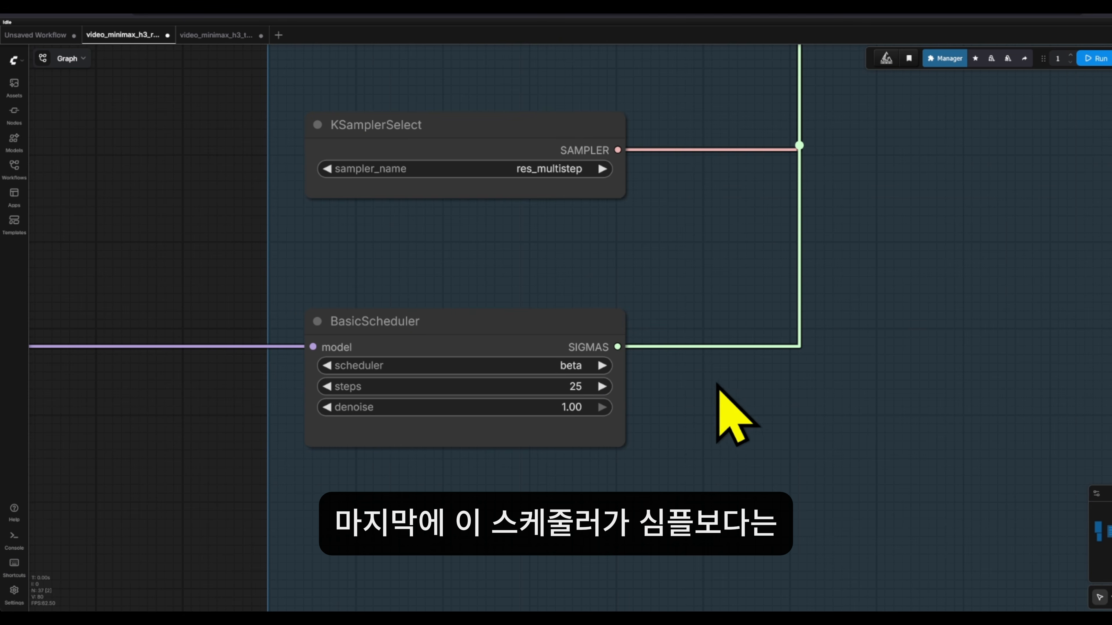
drag(716, 384, 700, 385)
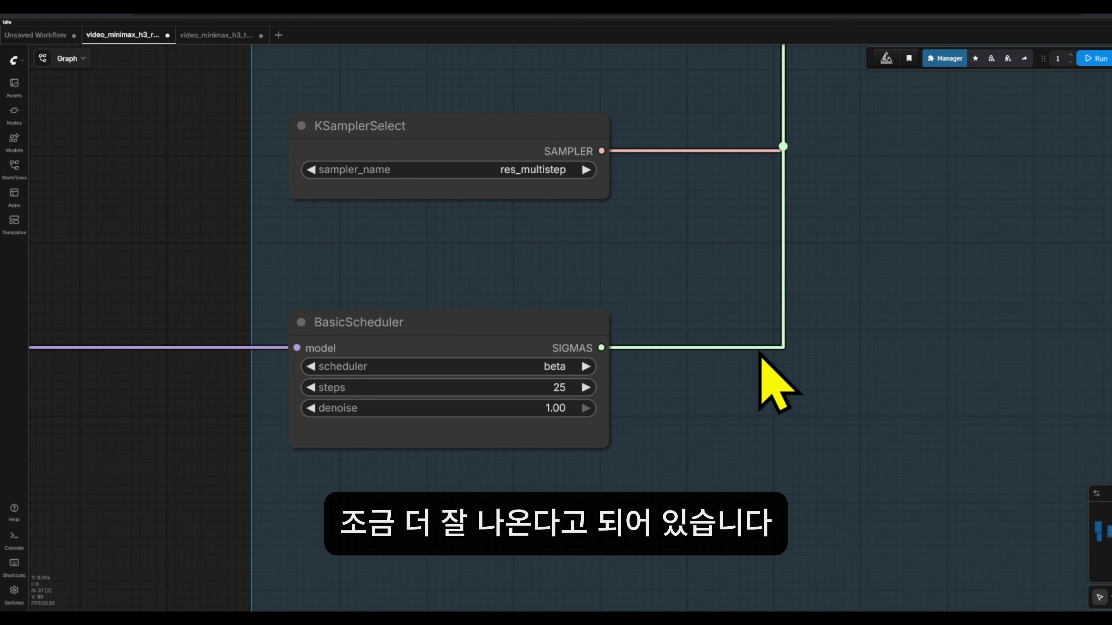
drag(785, 349, 762, 351)
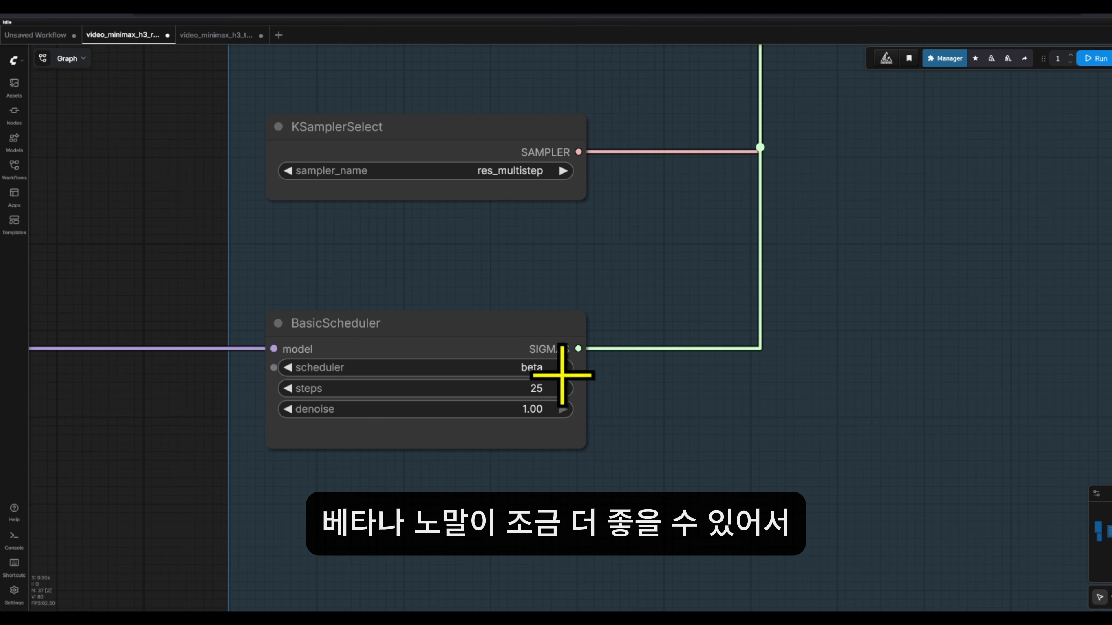
scroll(619, 370, down, 1)
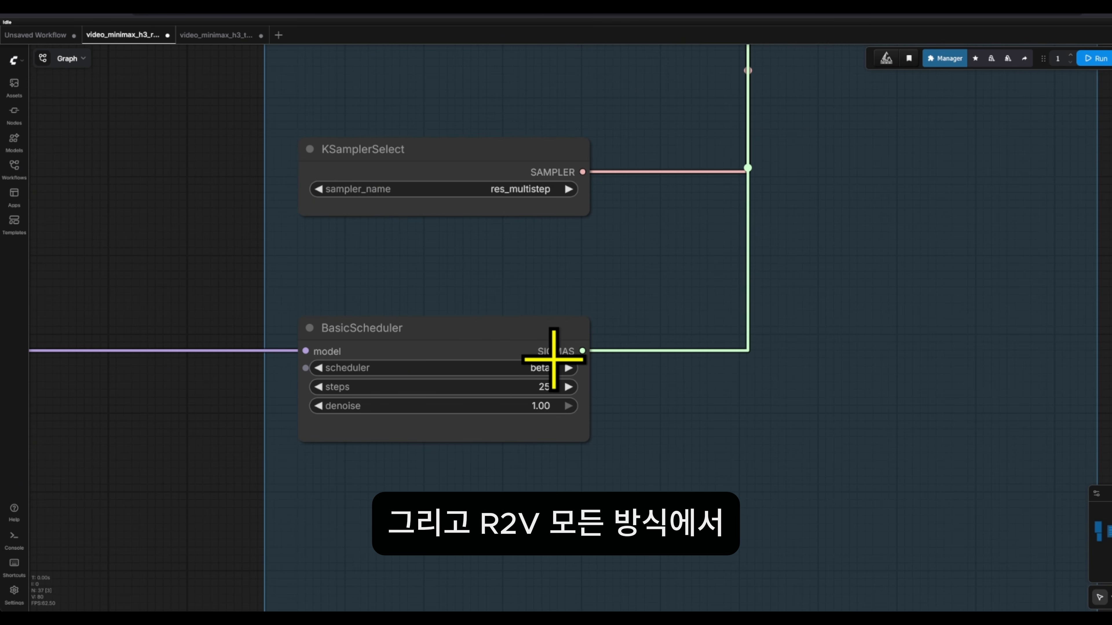
scroll(578, 365, up, 5)
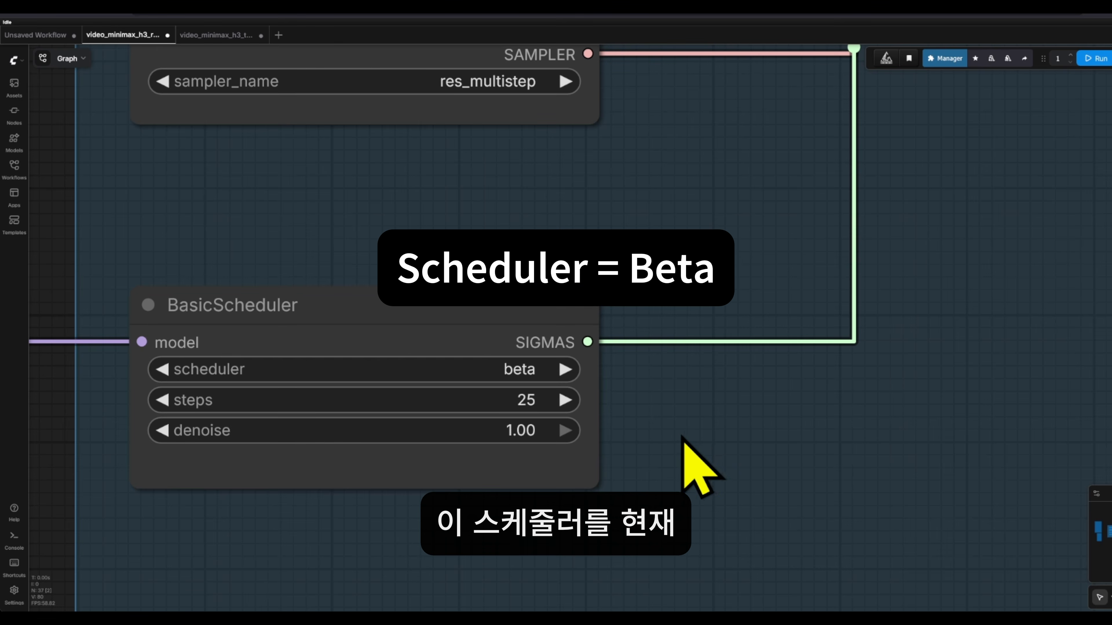
drag(648, 417, 751, 393)
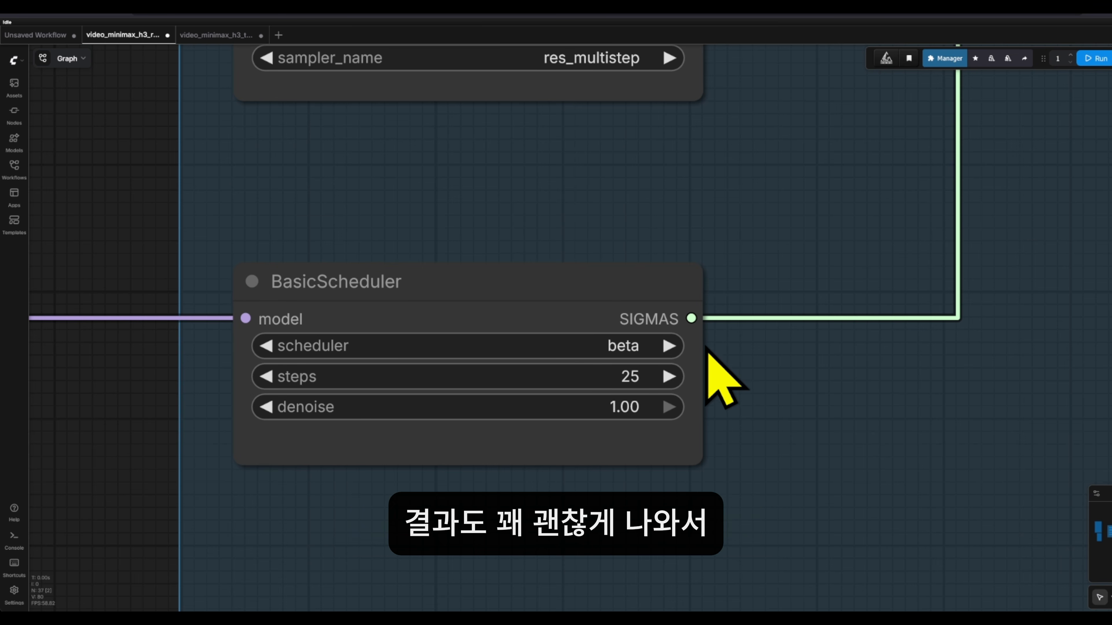
View the available scheduler options of the BasicScheduler node, and close the list without choosing another one
click(621, 348)
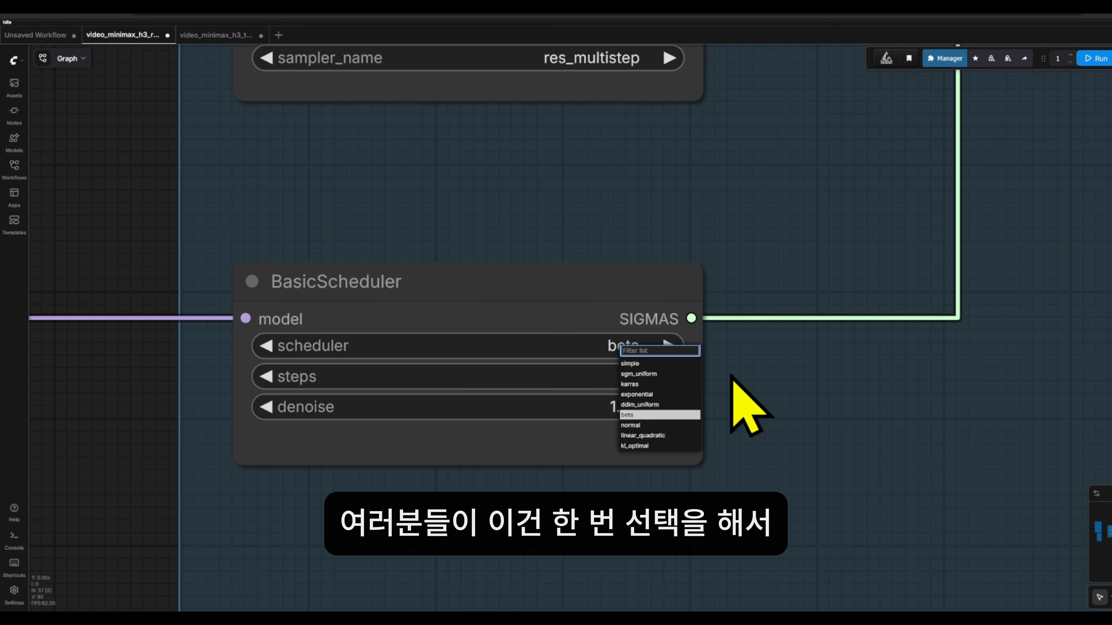
click(739, 377)
scroll(733, 378, right, 1)
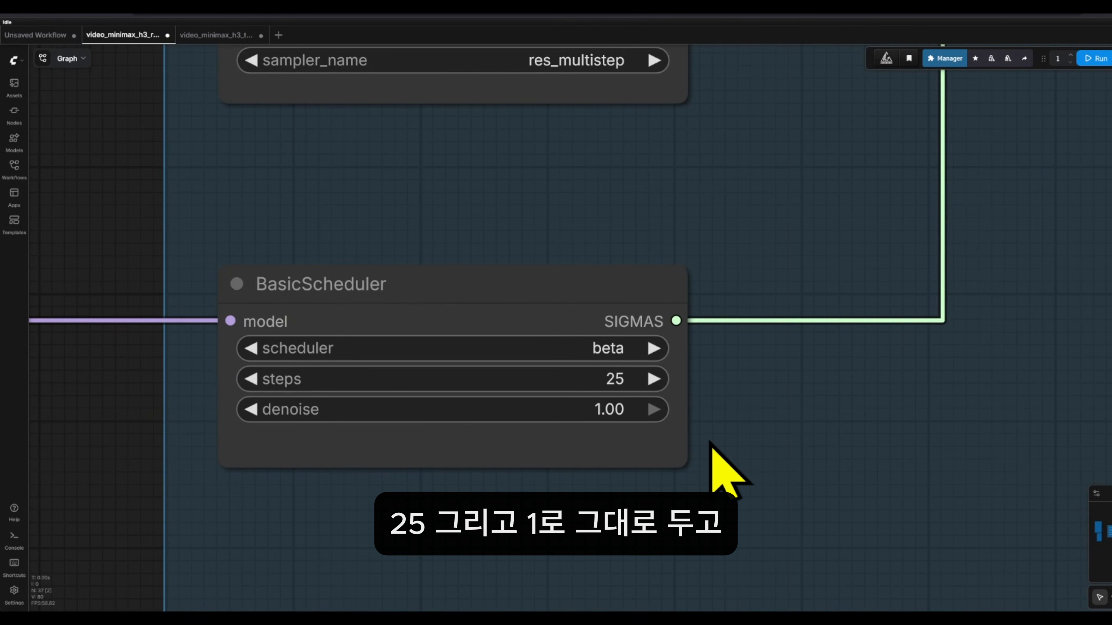
Trace the SamplerCustomAdvanced output from group 4 Sampling into group 5 Decoding and create video
scroll(724, 442, down, 3)
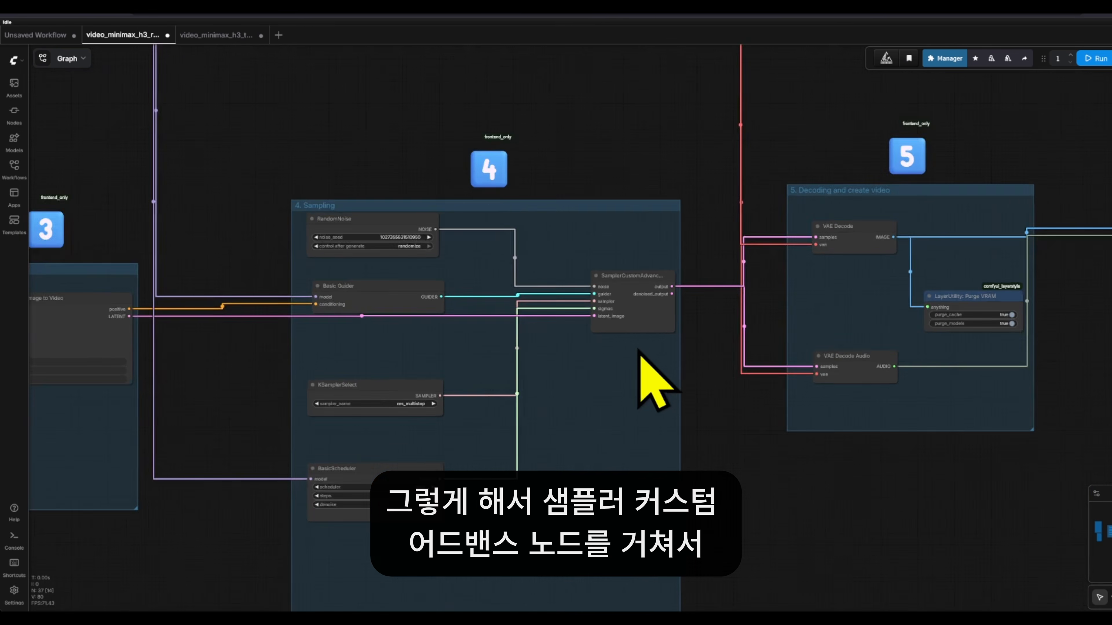
scroll(650, 377, up, 2)
drag(677, 373, 652, 381)
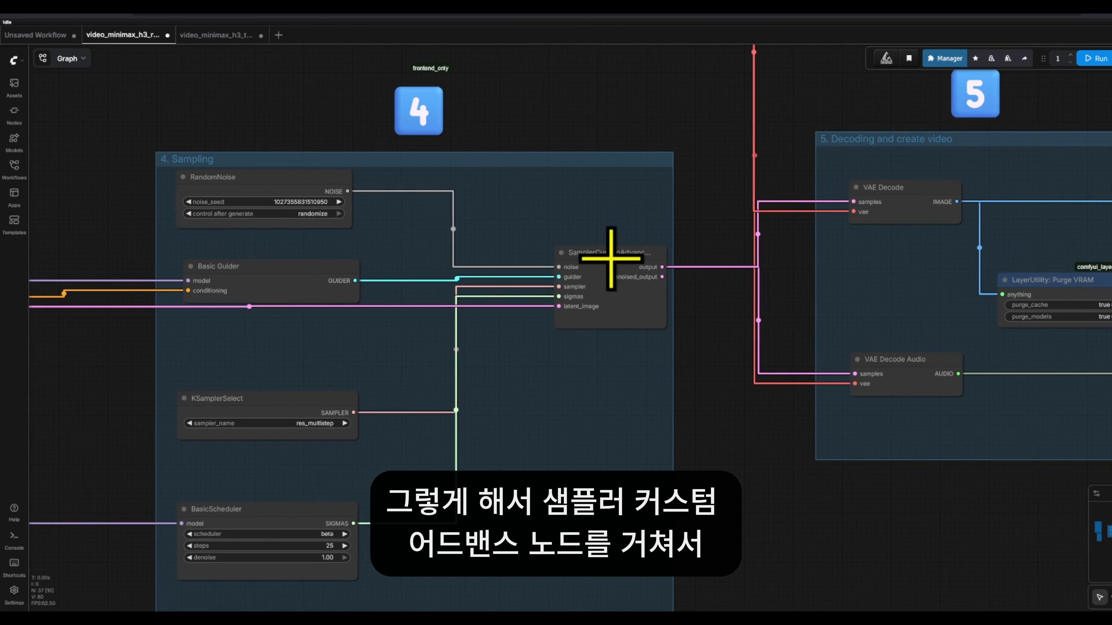
drag(839, 283, 649, 331)
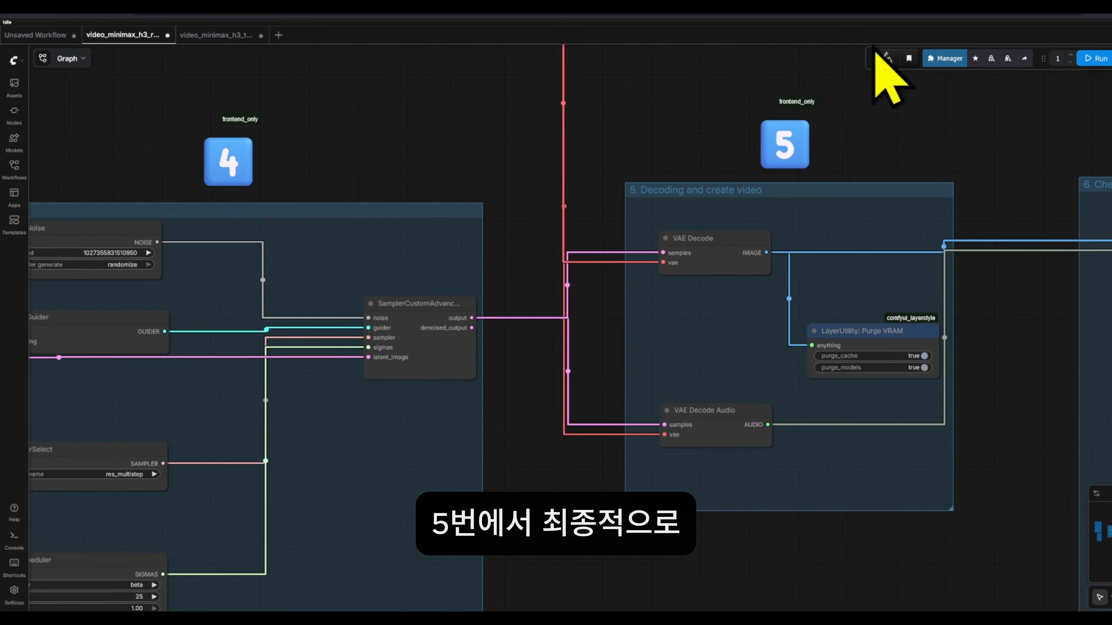
Examine the VAE Decode and VAE Decode Audio nodes in group 5
drag(993, 176, 864, 221)
scroll(714, 256, up, 3)
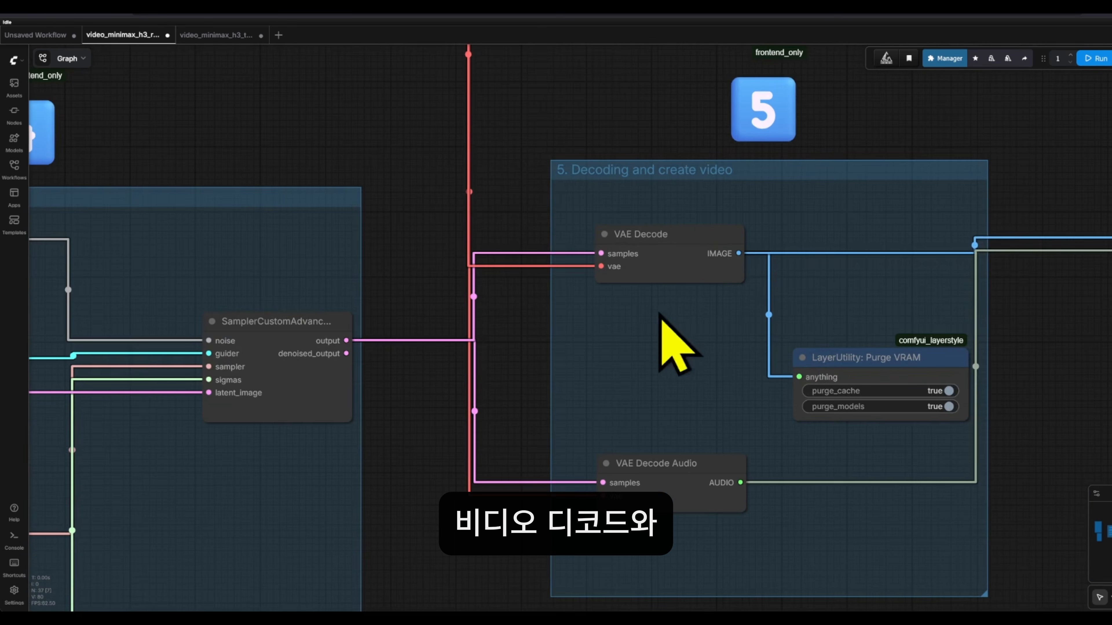
drag(666, 318, 618, 287)
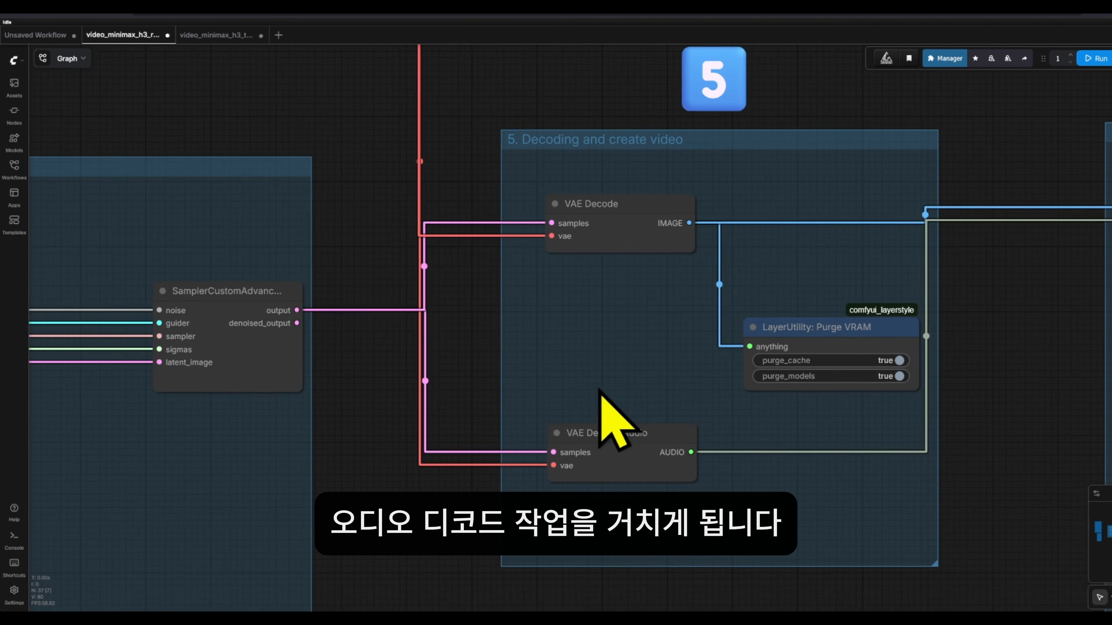
drag(623, 380, 470, 379)
scroll(790, 471, down, 2)
Trace the decoded image and audio outputs of group 5 into the Video Combine node in group 6 Check Result
drag(787, 461, 661, 423)
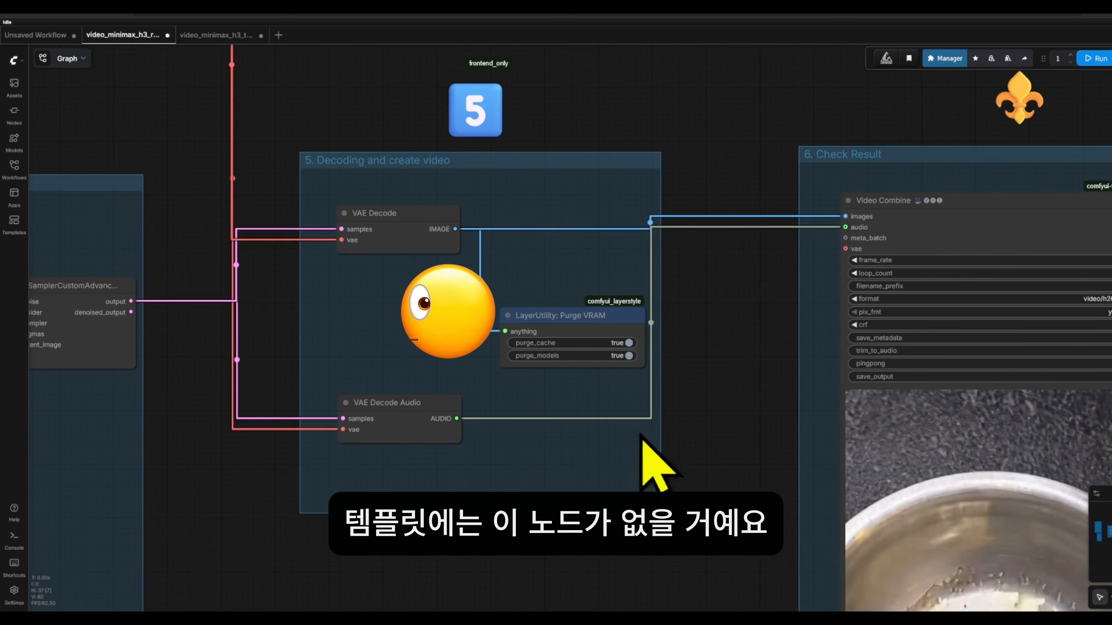
scroll(719, 397, right, 3)
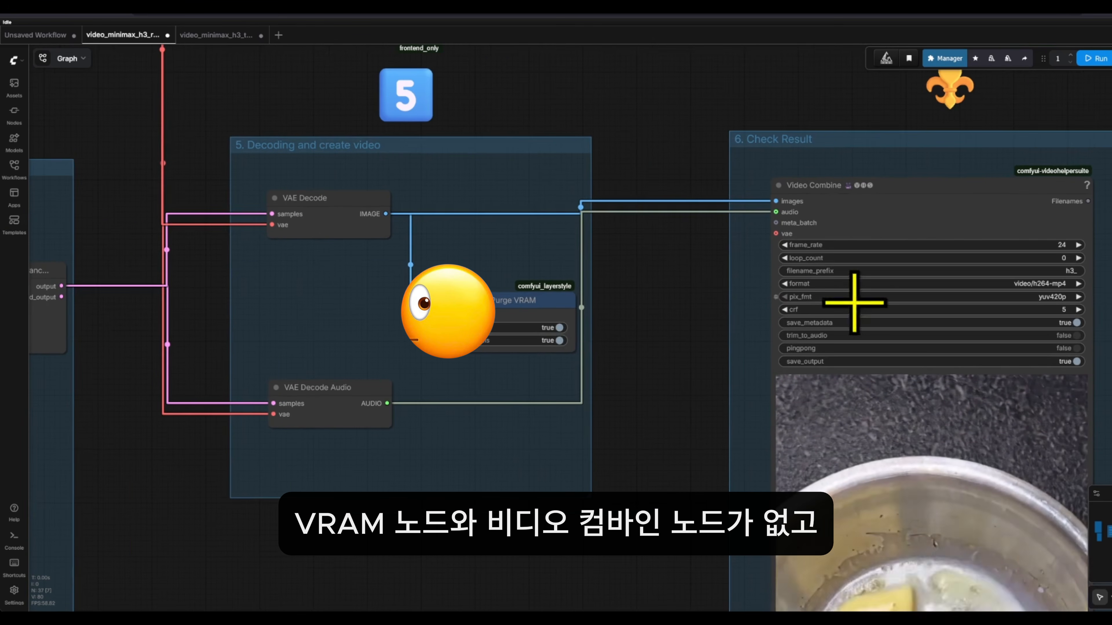
drag(420, 255, 492, 238)
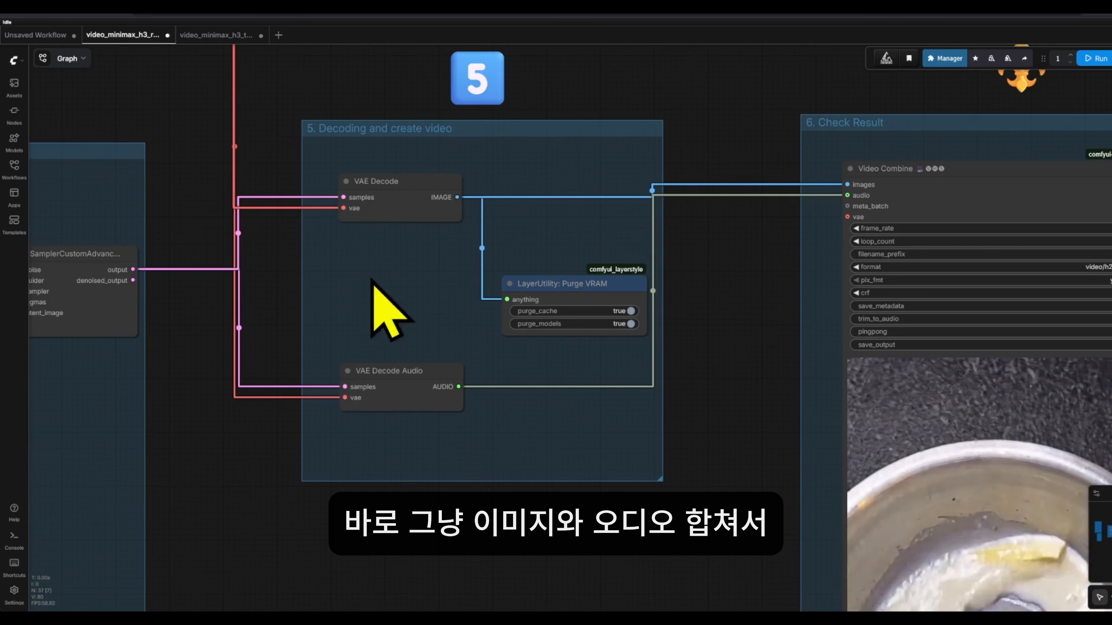
drag(372, 279, 449, 287)
scroll(513, 195, up, 3)
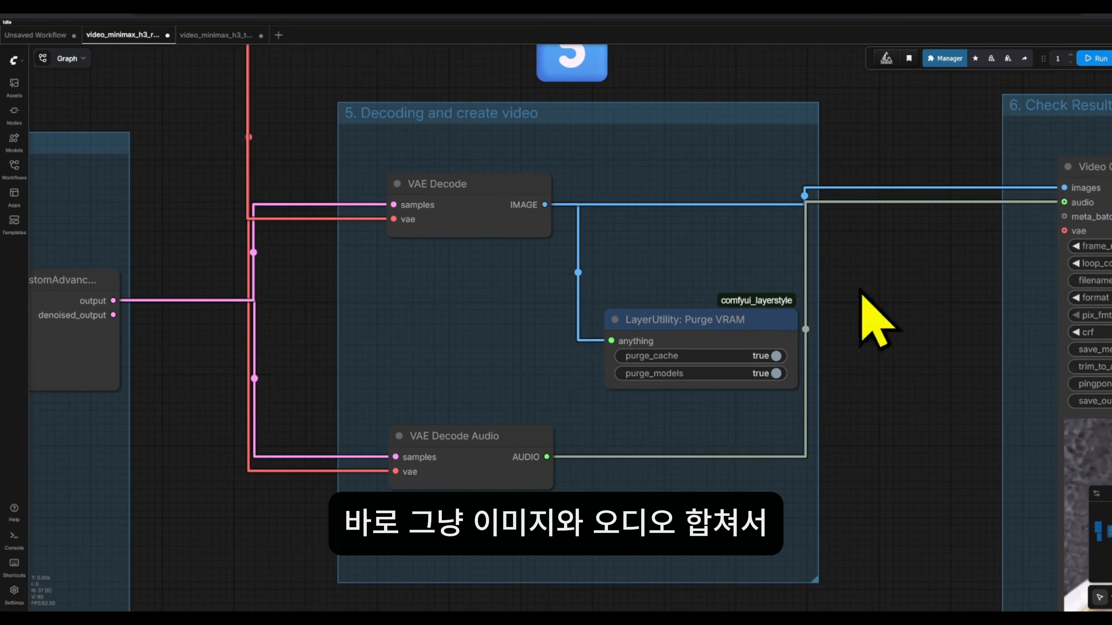
drag(861, 298, 826, 290)
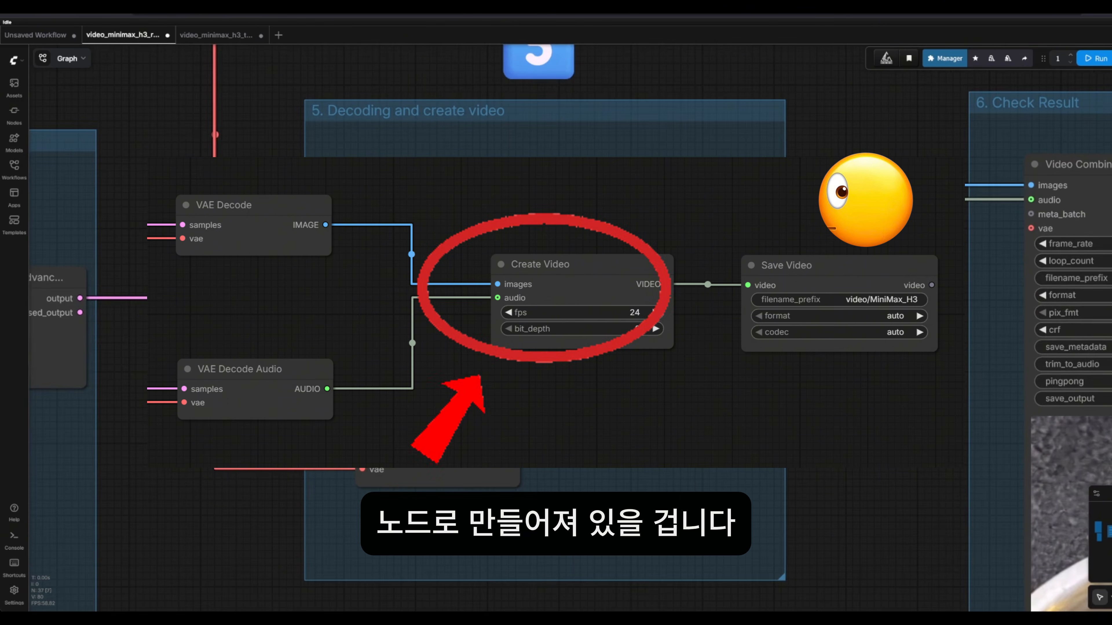
drag(904, 279, 621, 246)
scroll(797, 261, down, 4)
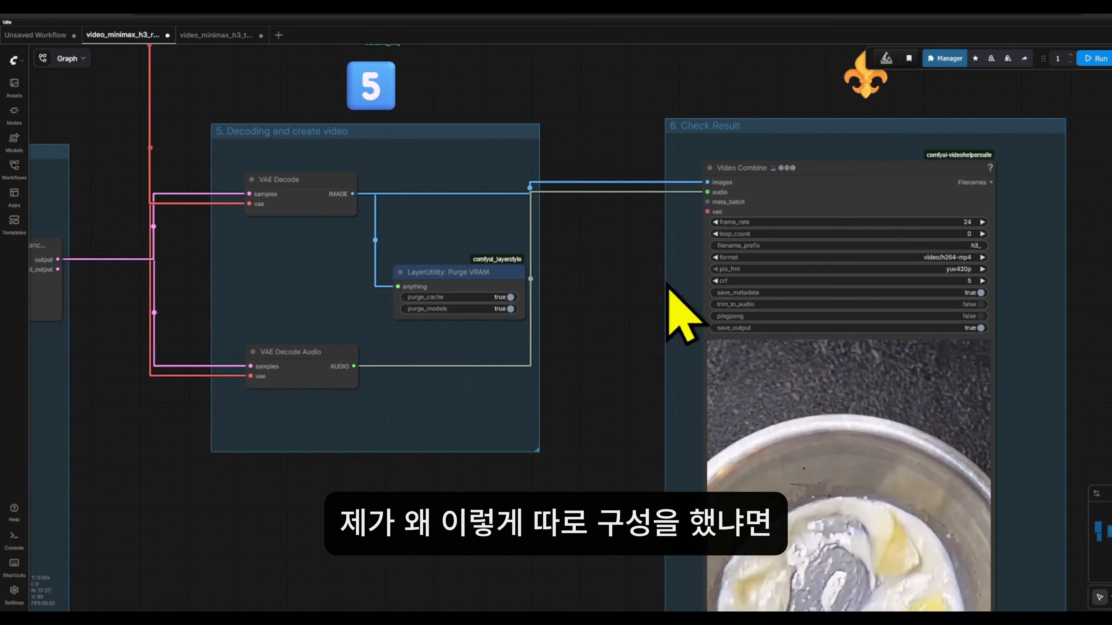
Examine the LayerUtility: Purge VRAM node connected to the VAE Decode image output in group 5
scroll(427, 261, up, 2)
drag(426, 260, 464, 284)
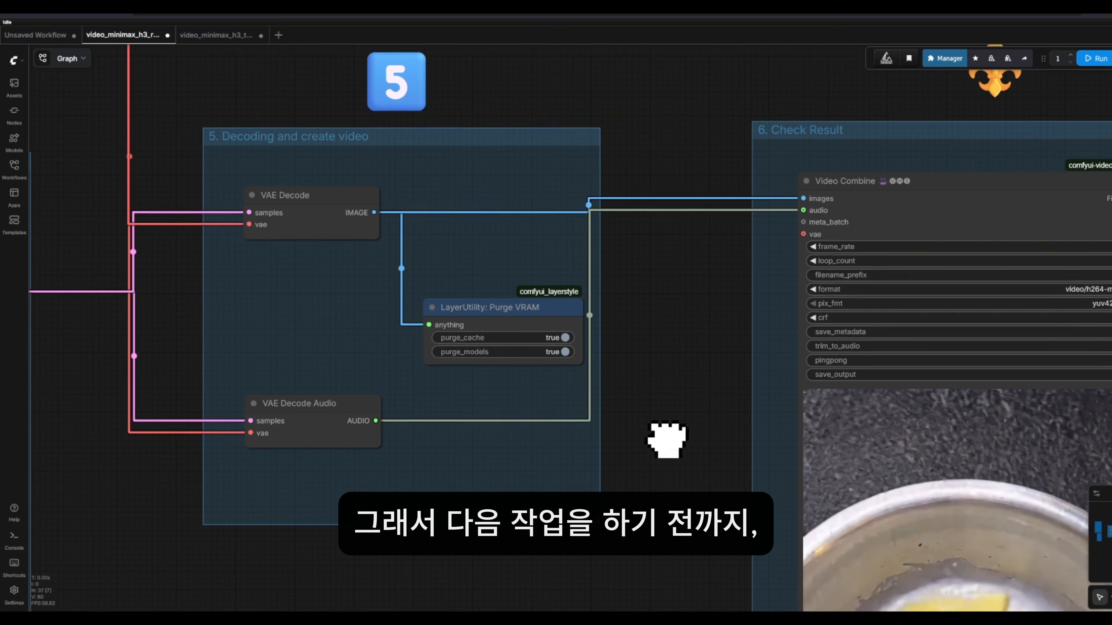
drag(664, 441, 653, 455)
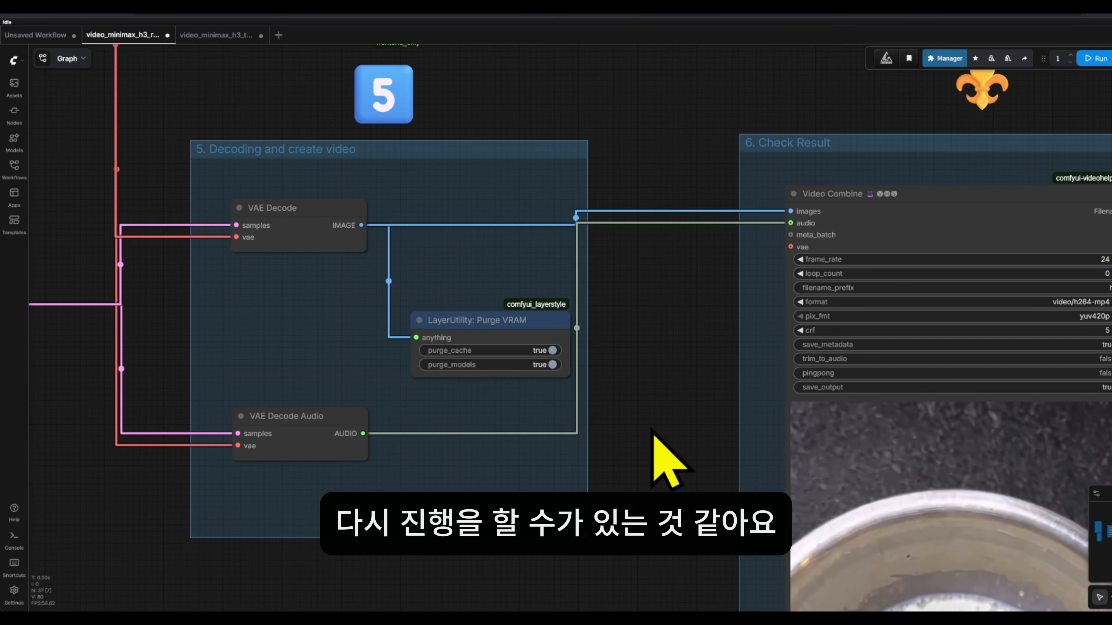
scroll(549, 346, up, 5)
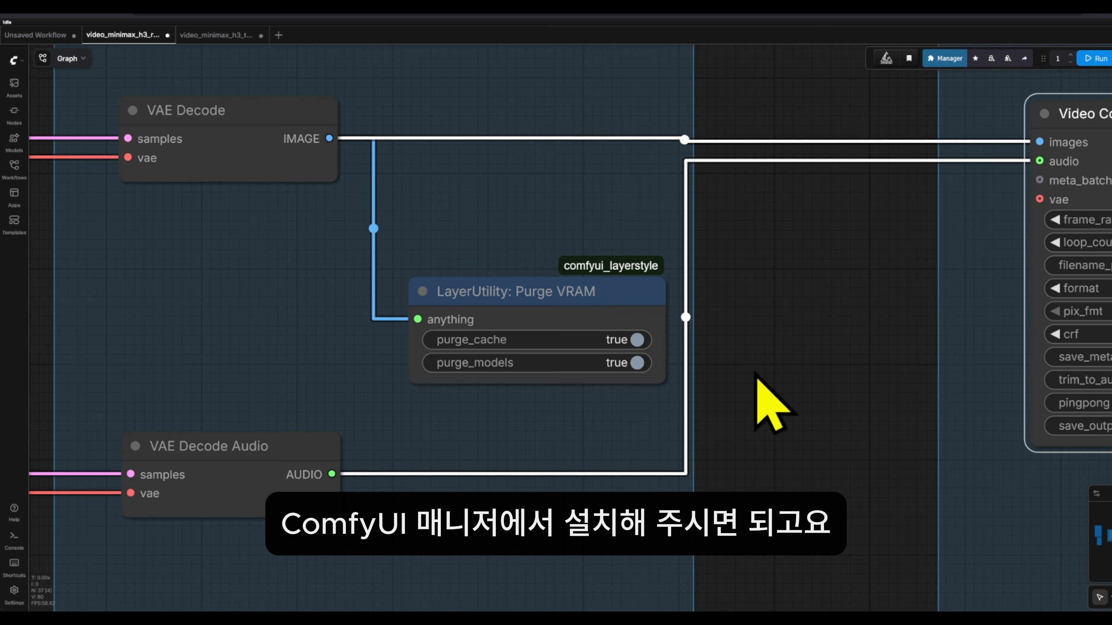
Examine the Video Combine node's output settings in group 6, including frame_rate, format, crf and save_output
scroll(752, 381, down, 3)
drag(753, 381, 497, 441)
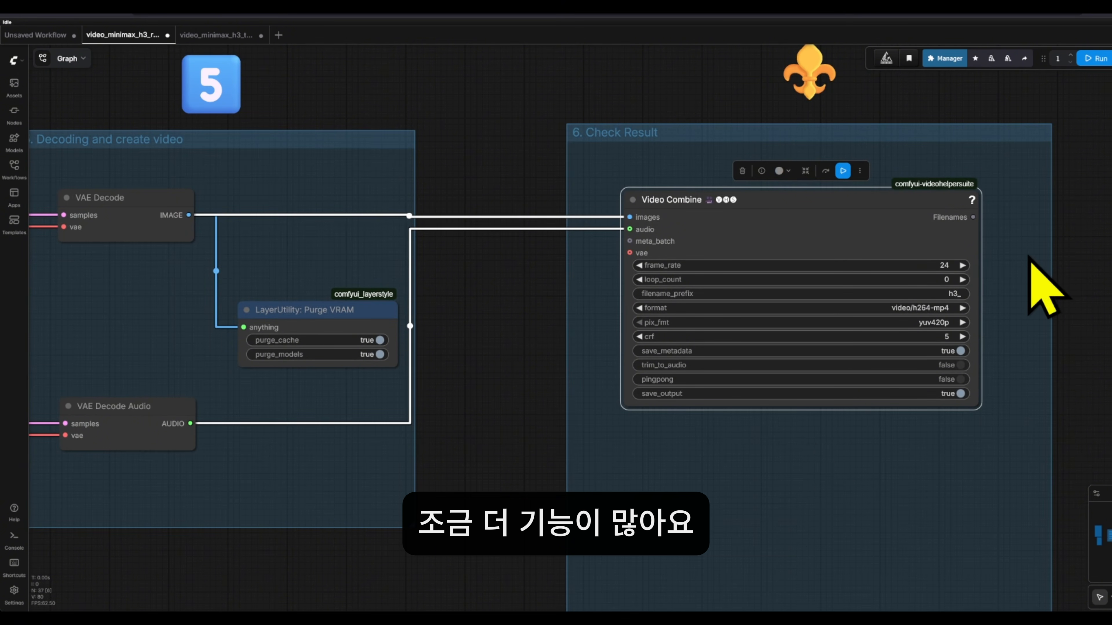
scroll(1028, 261, up, 3)
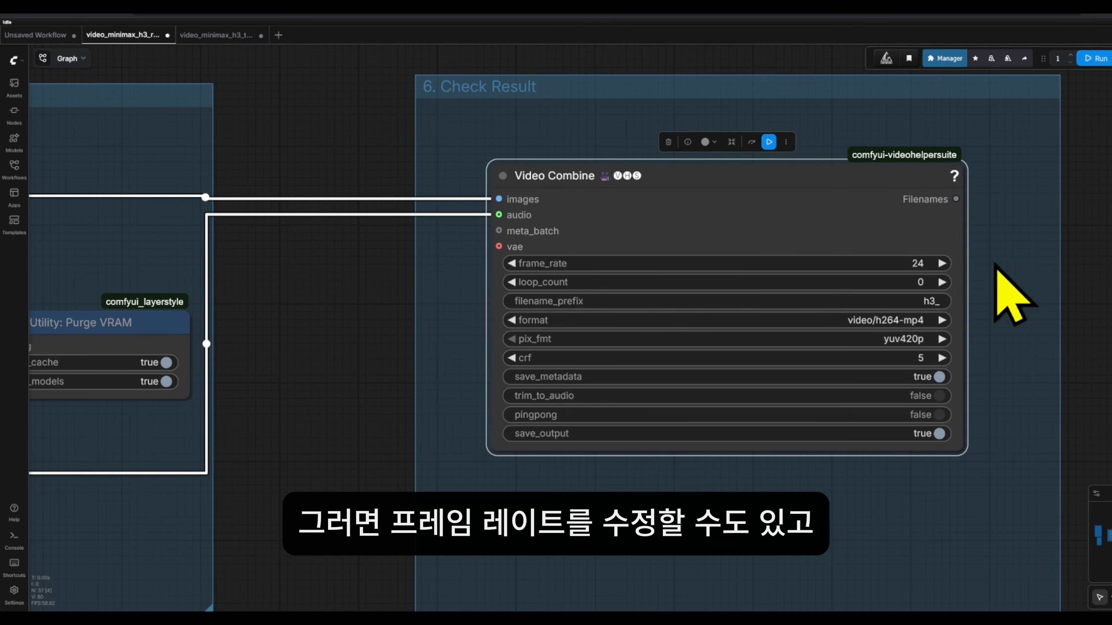
drag(1013, 293, 1100, 219)
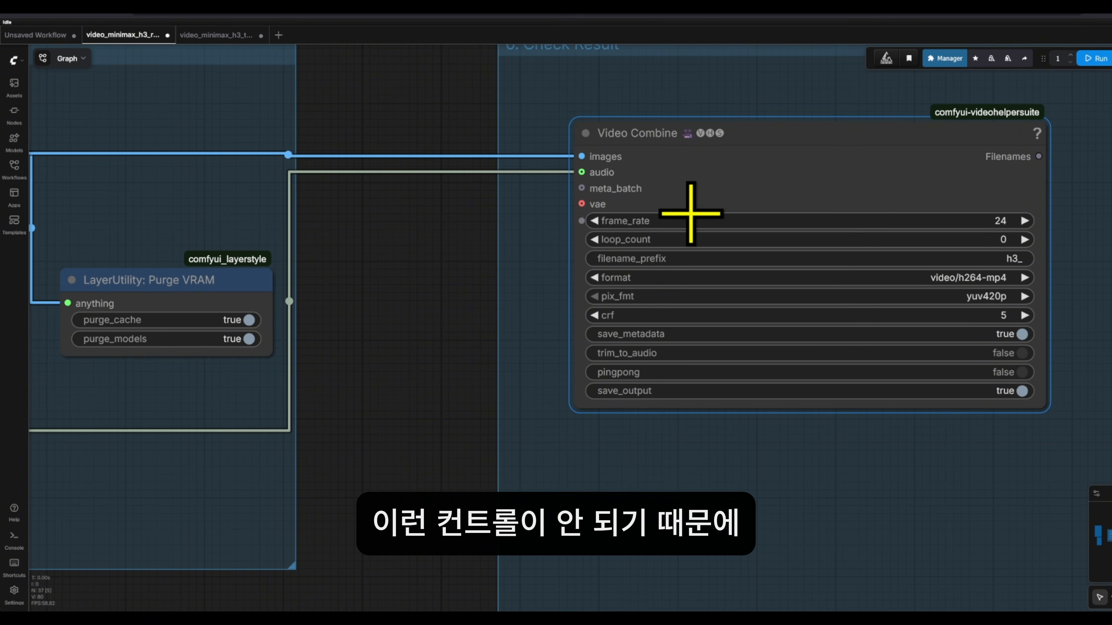
scroll(798, 171, down, 2)
scroll(933, 199, up, 3)
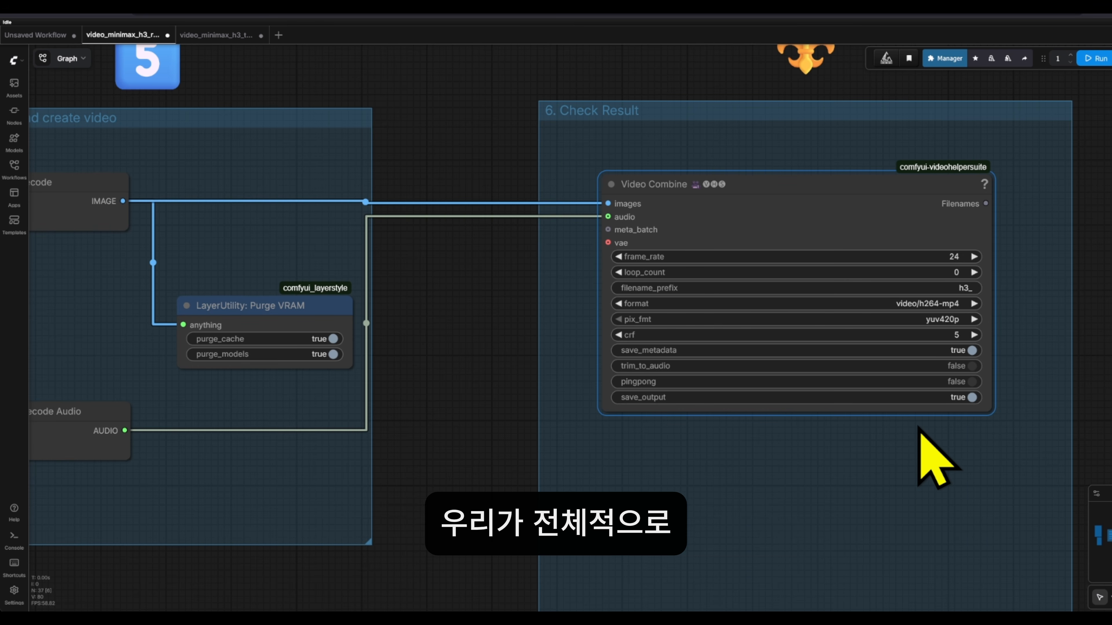
Review the FPS scene prompt in the Input Text (Prompt) node of group 2
scroll(875, 482, down, 5)
drag(737, 461, 935, 385)
scroll(924, 356, down, 2)
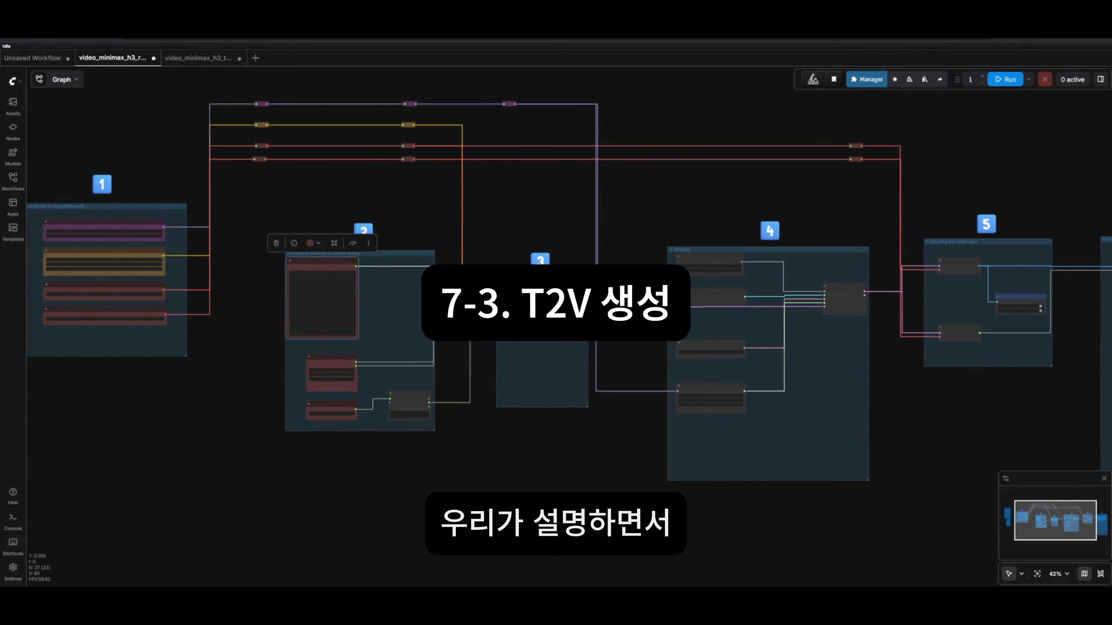
scroll(335, 311, up, 1)
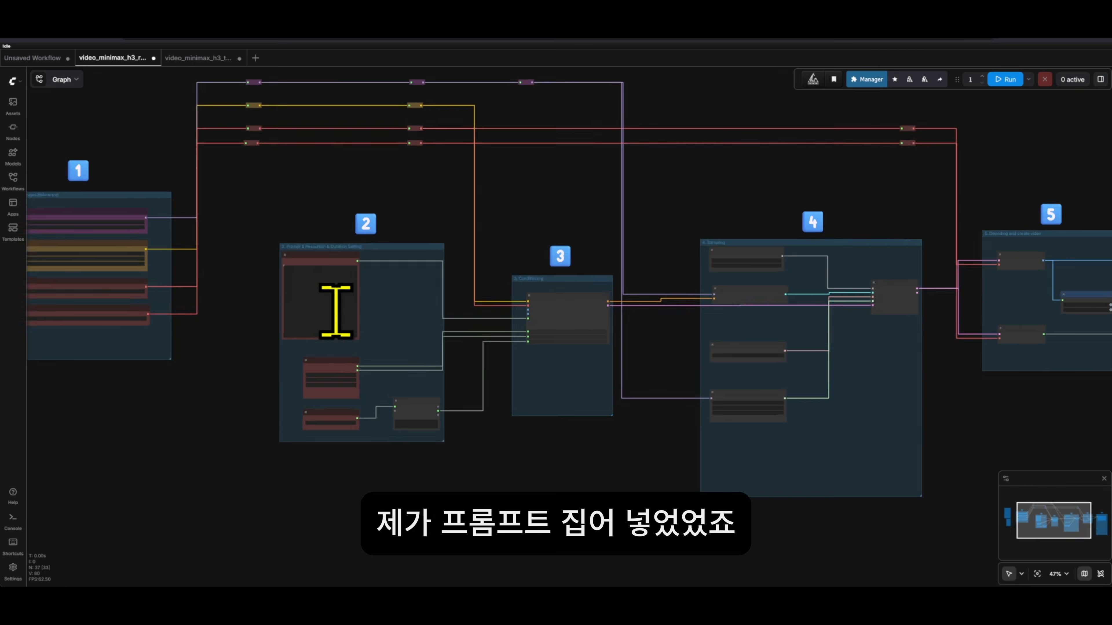
scroll(335, 311, up, 10)
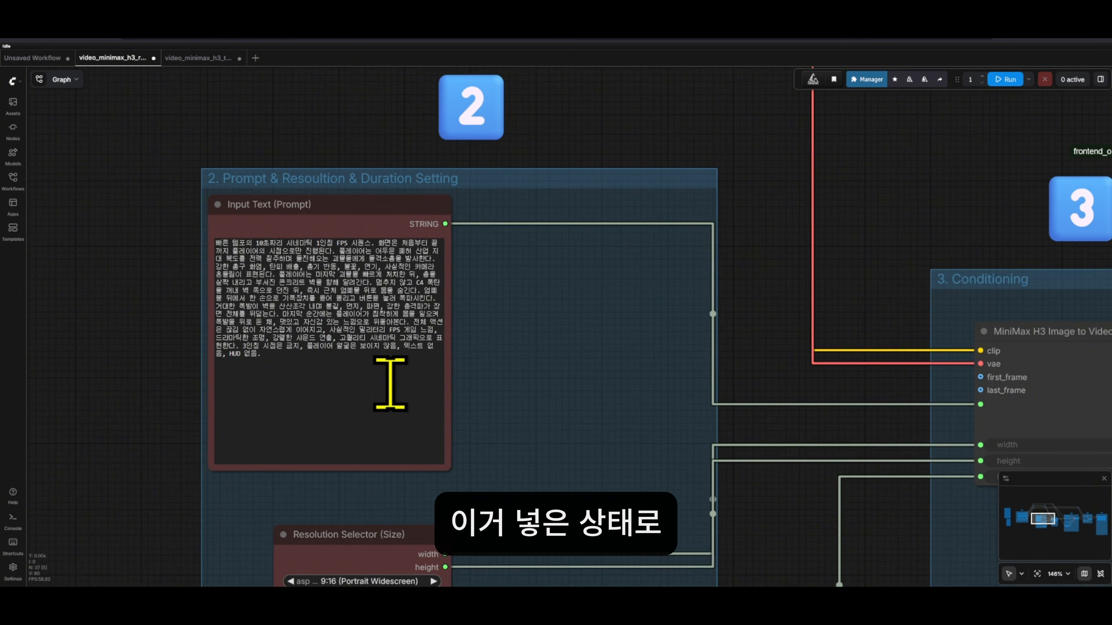
scroll(387, 381, down, 5)
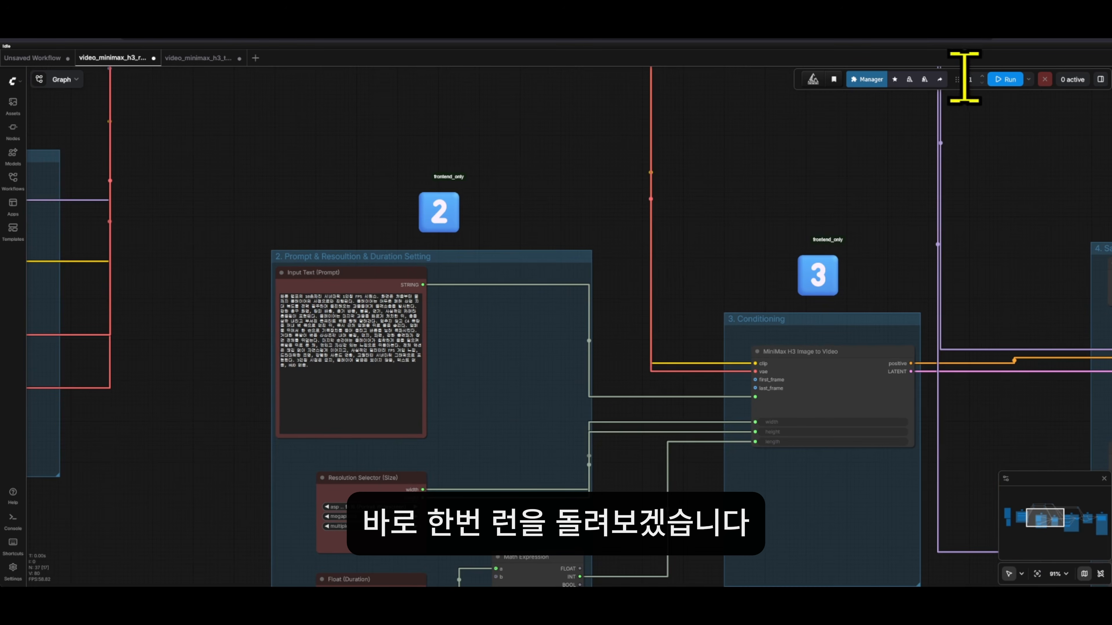
scroll(1020, 123, down, 3)
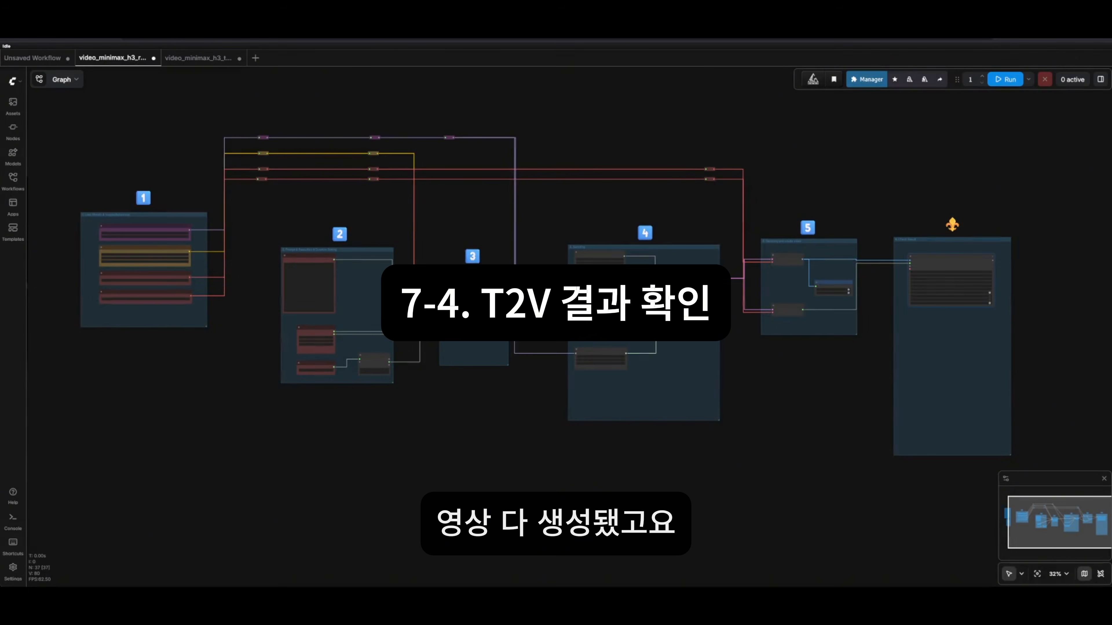
Examine the generated video preview in the Video Combine node of group 6 Check Result
drag(851, 491, 816, 504)
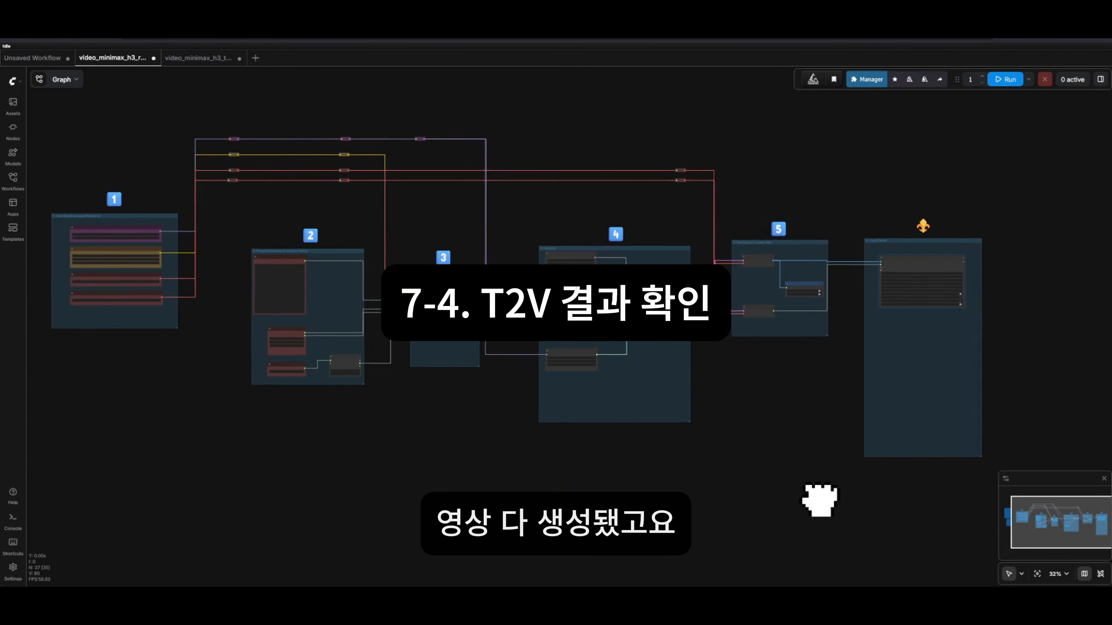
scroll(930, 328, up, 5)
scroll(955, 300, up, 5)
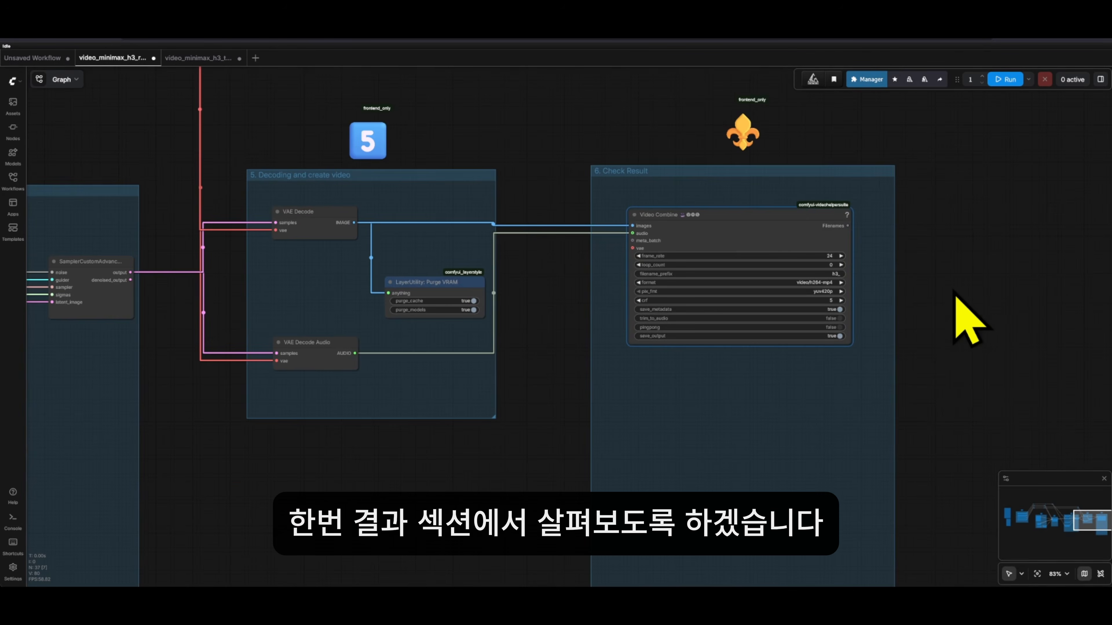
scroll(742, 219, down, 2)
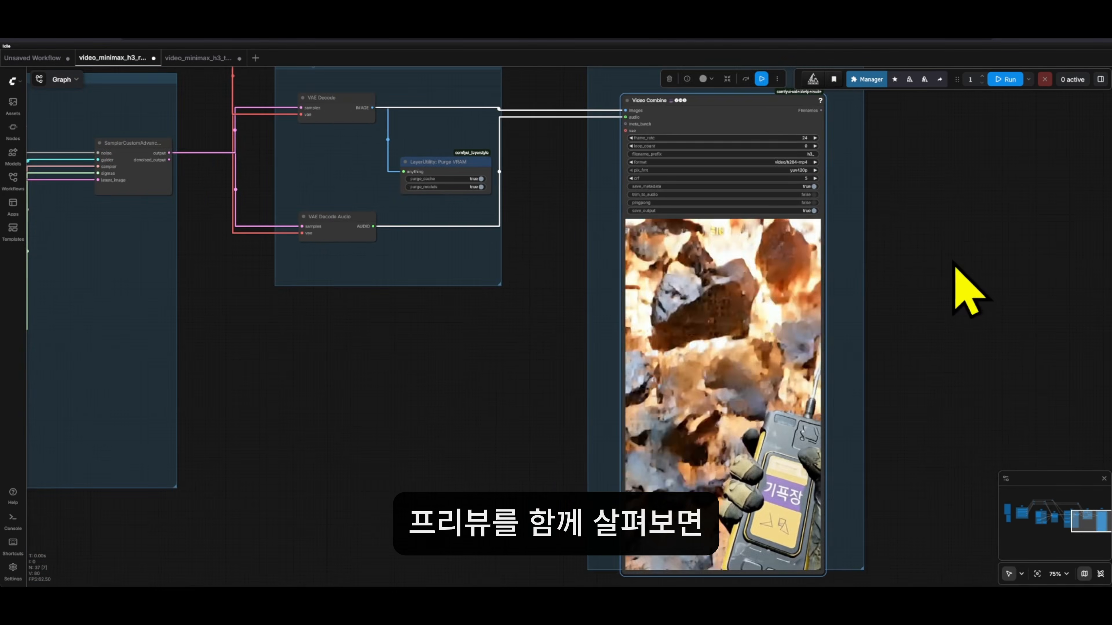
drag(968, 286, 898, 249)
right_click(722, 255)
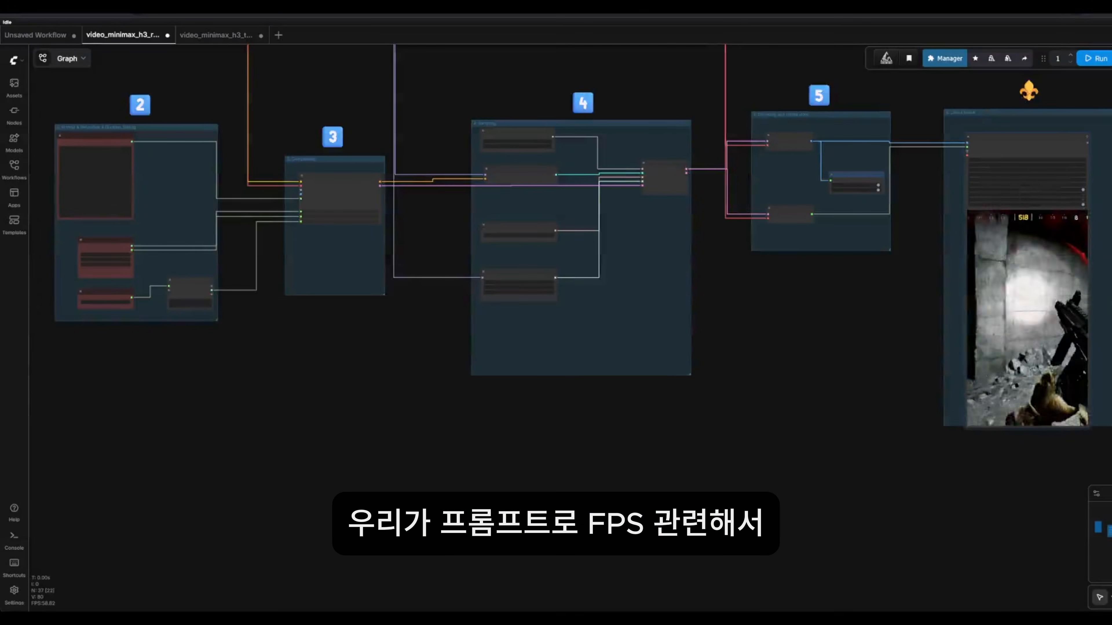
Reread the full scene description in group 2's Input Text (Prompt) node to judge the generated video against it
drag(1022, 87, 1084, 82)
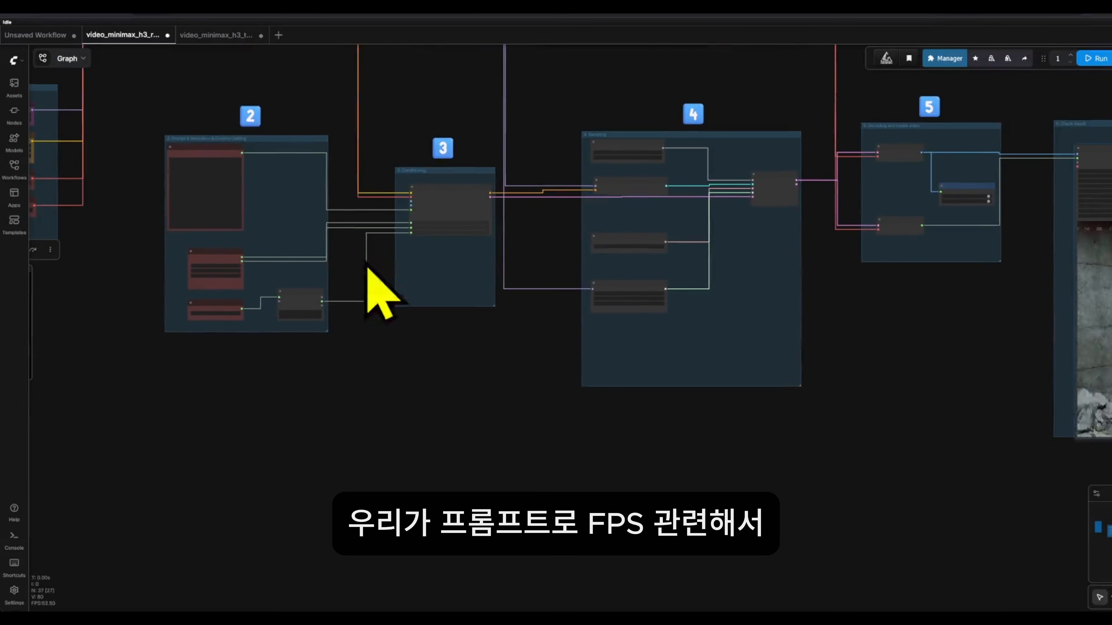
scroll(201, 138, up, 9)
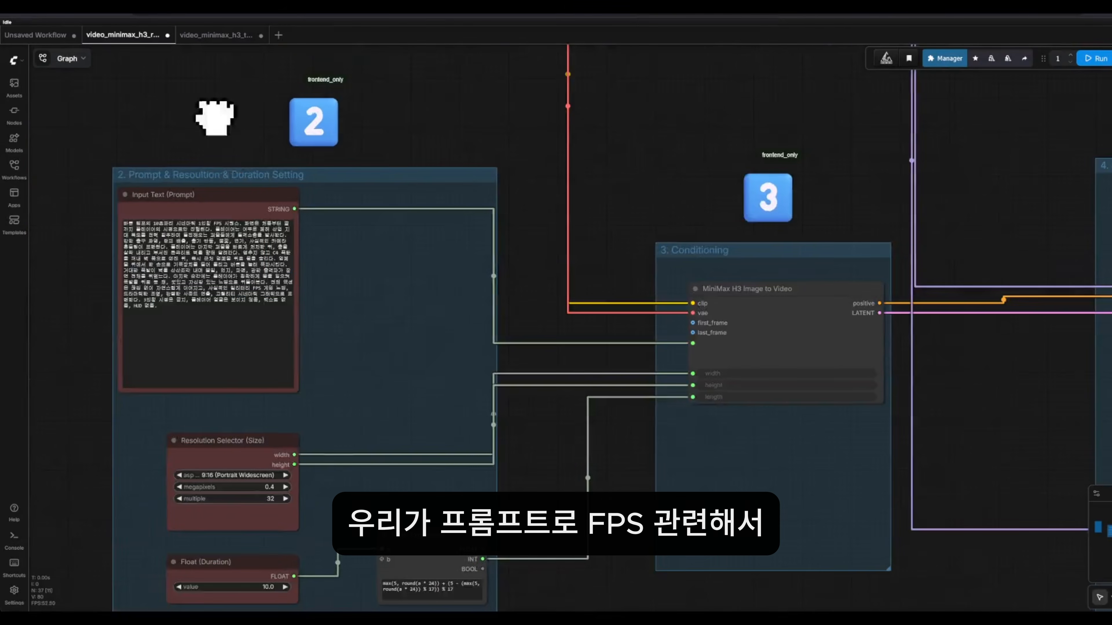
drag(215, 112, 376, 132)
scroll(348, 158, up, 4)
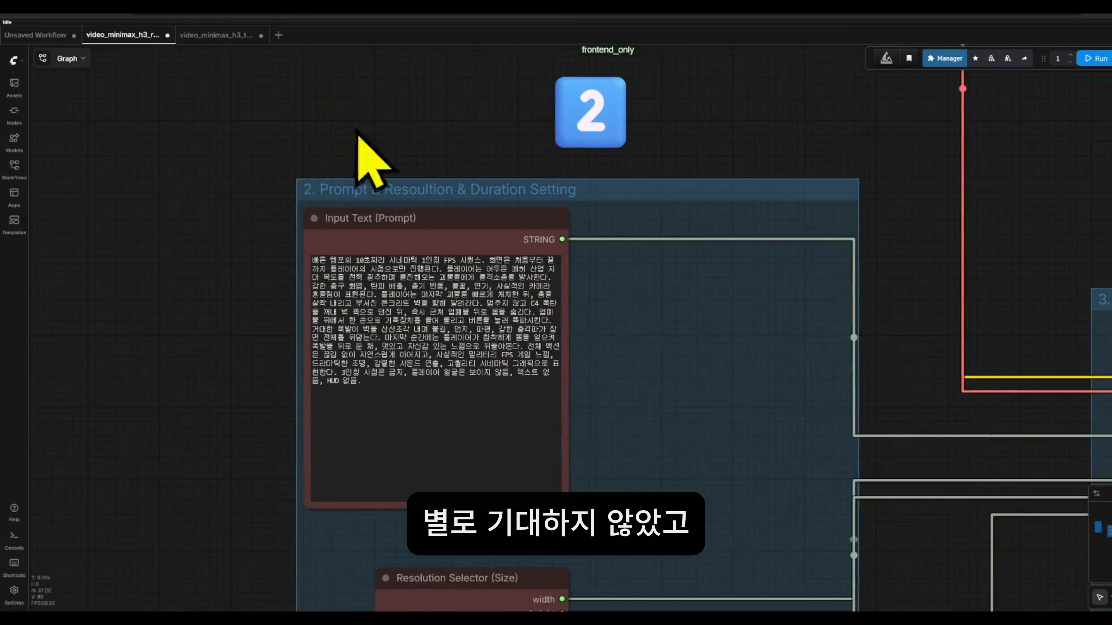
scroll(586, 313, up, 4)
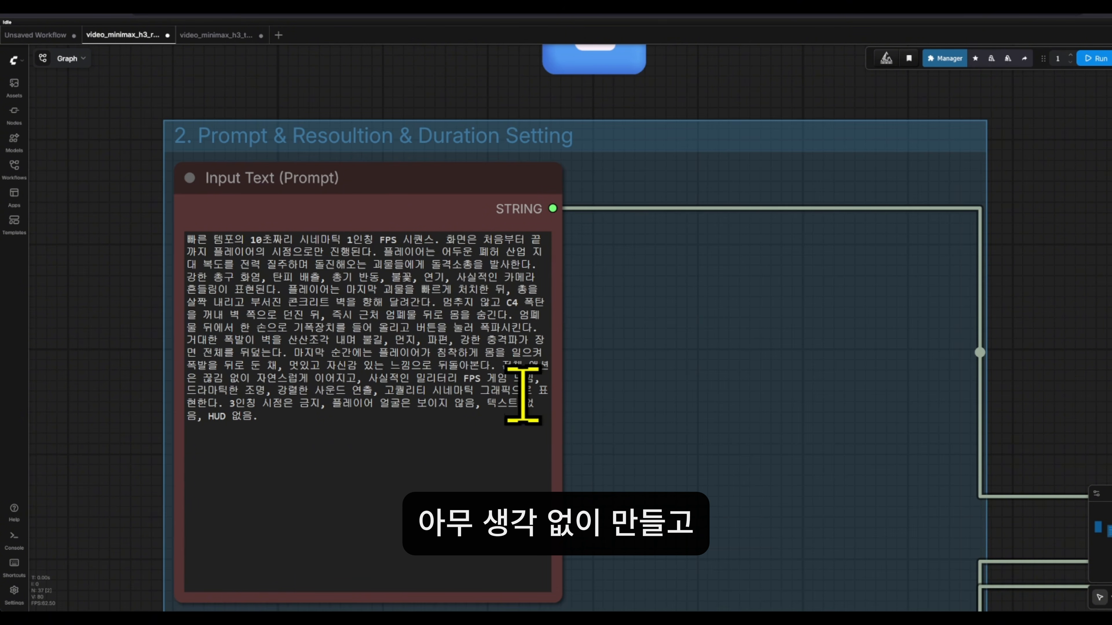
Compare the generated video preview in group 6 with the prompt's explosion and final turn-around scene
scroll(507, 469, down, 8)
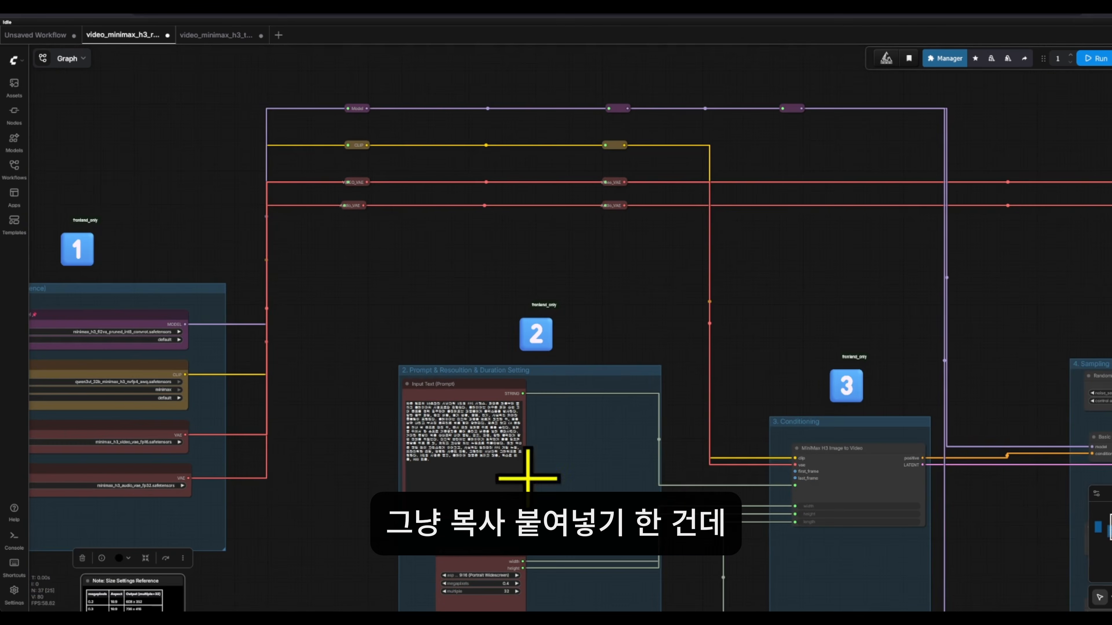
drag(844, 335, 385, 119)
drag(781, 400, 280, 419)
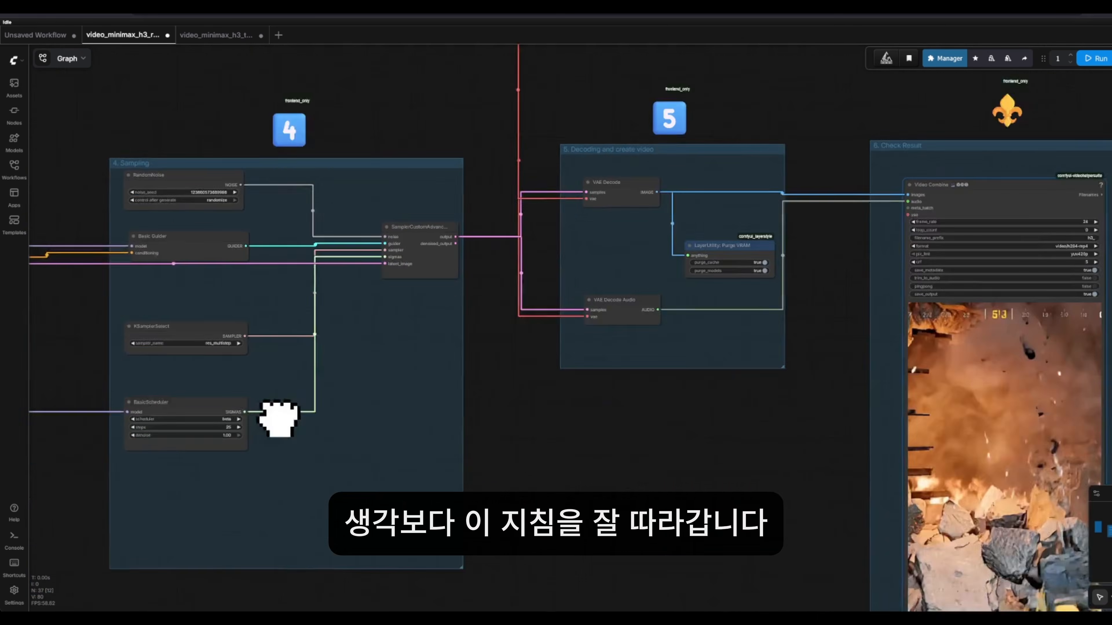
scroll(280, 418, right, 6)
scroll(279, 418, down, 3)
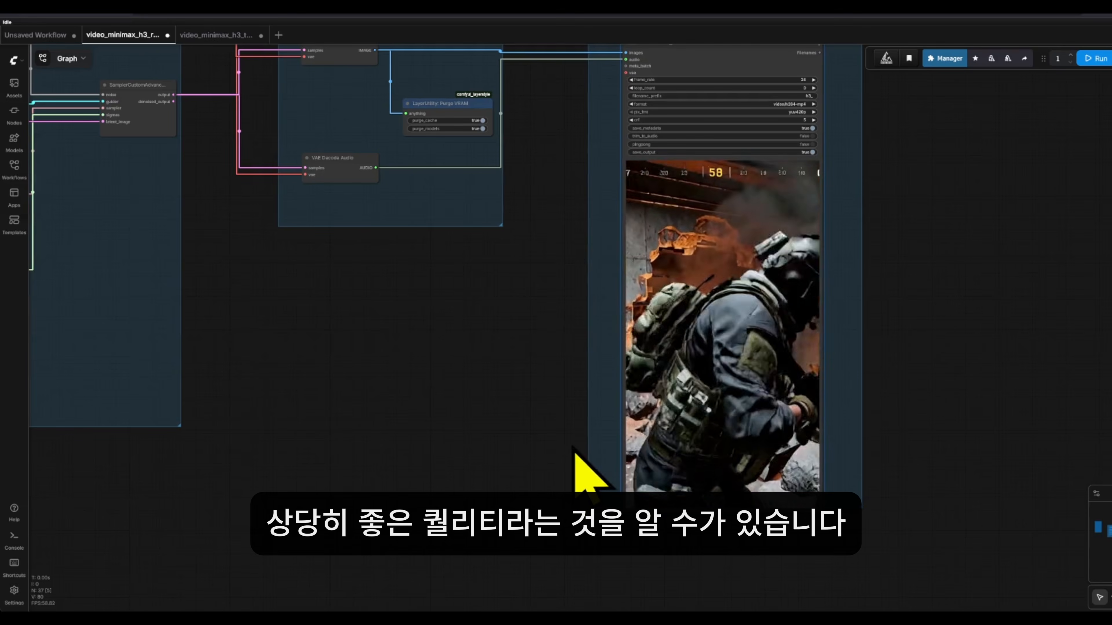
Move the Note: Size Settings Reference node next to the Resolution Selector (Size) node of group 2
scroll(552, 451, down, 10)
scroll(427, 348, left, 5)
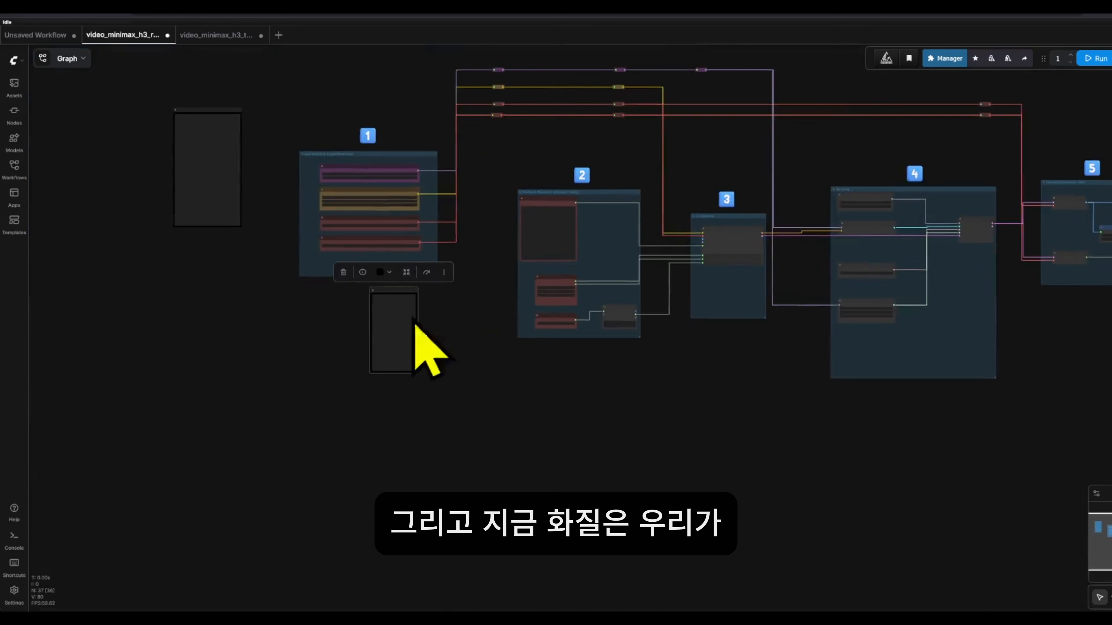
scroll(459, 304, up, 10)
drag(362, 337, 434, 293)
scroll(545, 360, up, 5)
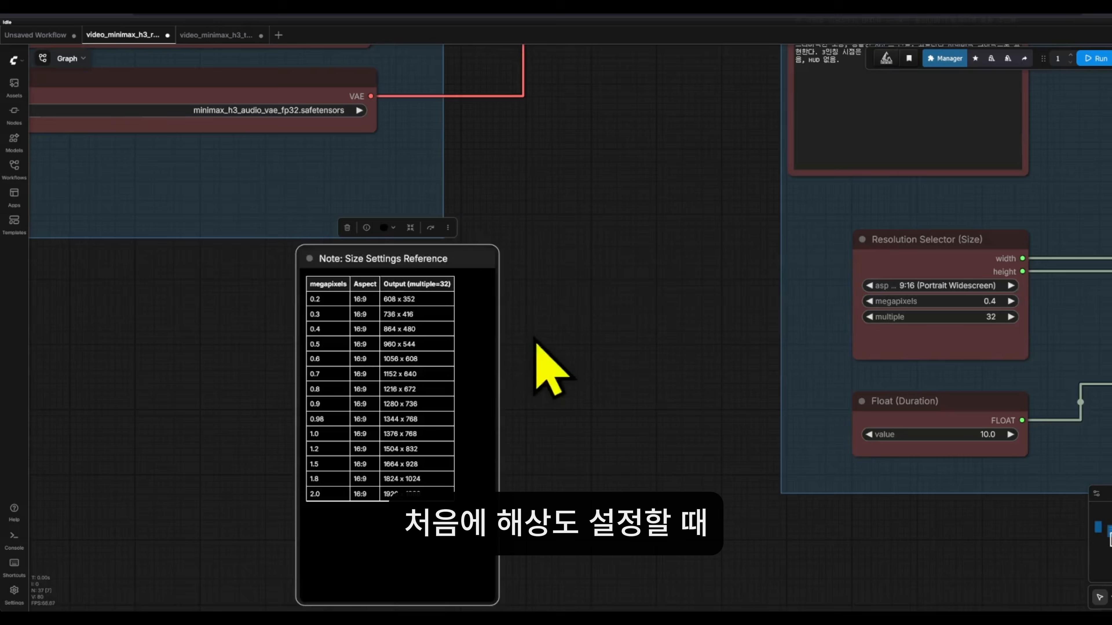
drag(392, 251, 662, 235)
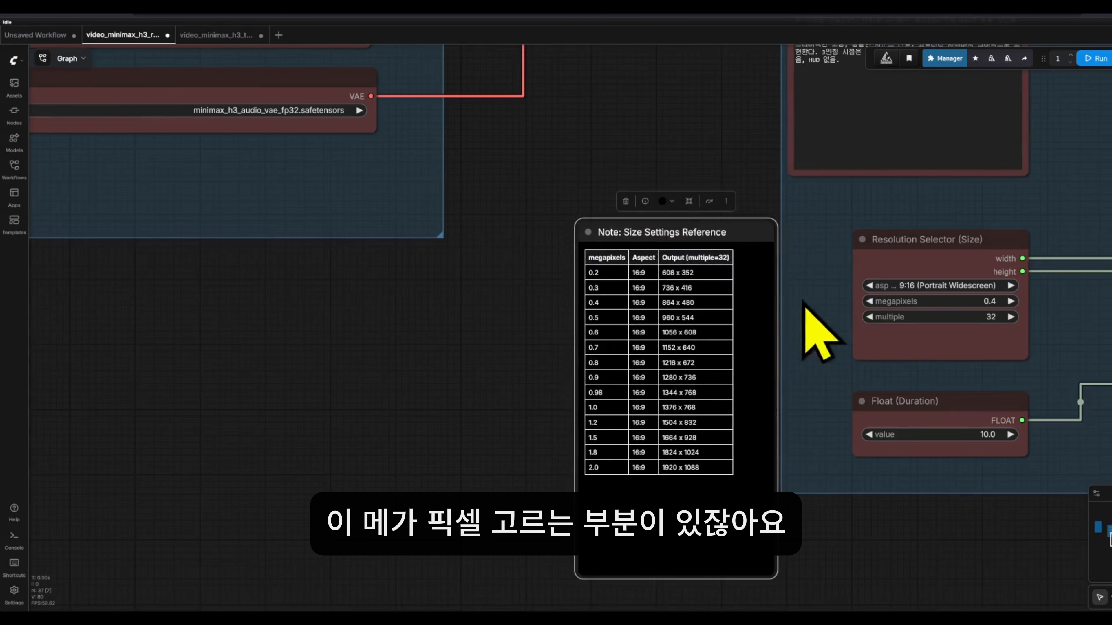
Compare the Resolution Selector's megapixels setting with its output size in the Size Settings Reference table
drag(811, 330, 737, 301)
scroll(737, 306, up, 3)
scroll(728, 333, up, 2)
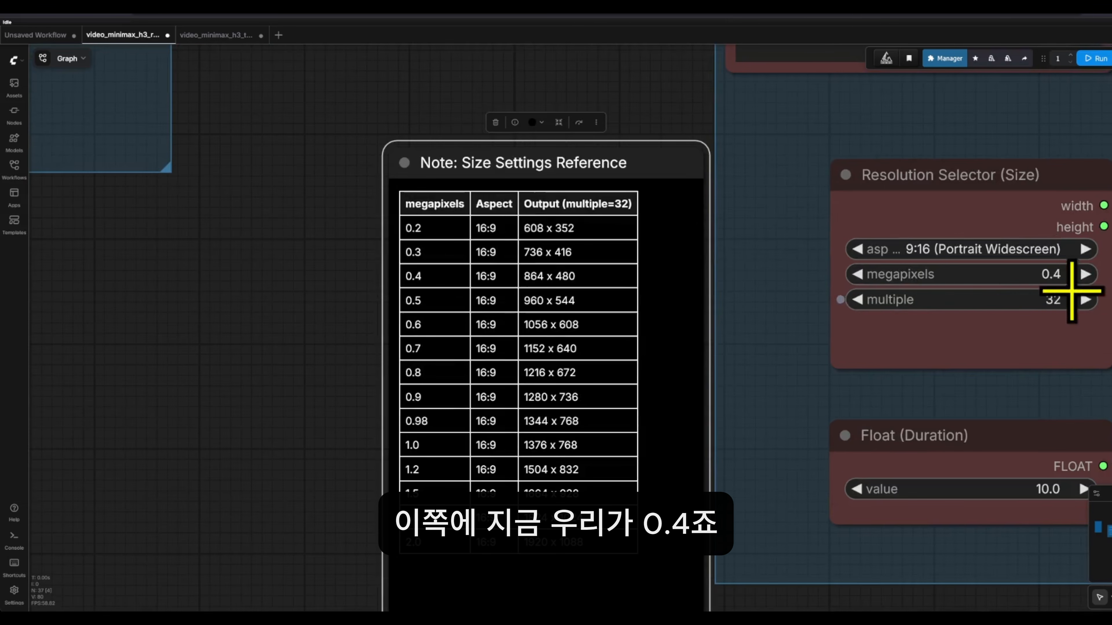
scroll(1067, 303, right, 5)
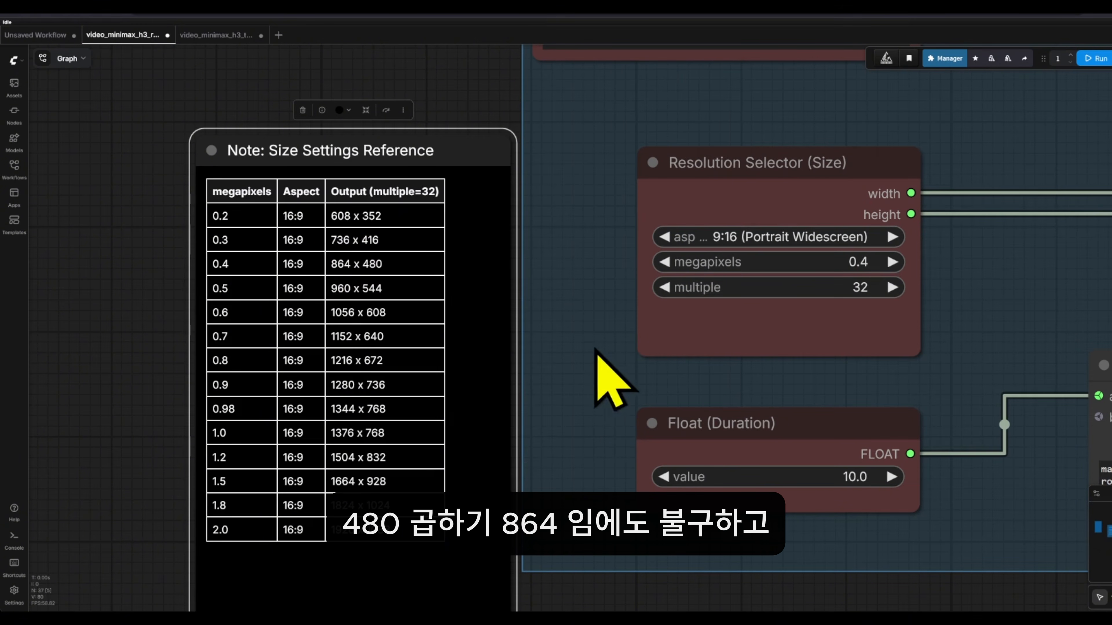
Check the visual quality of the video preview in group 6 for the chosen resolution
scroll(566, 442, down, 15)
drag(596, 479, 286, 495)
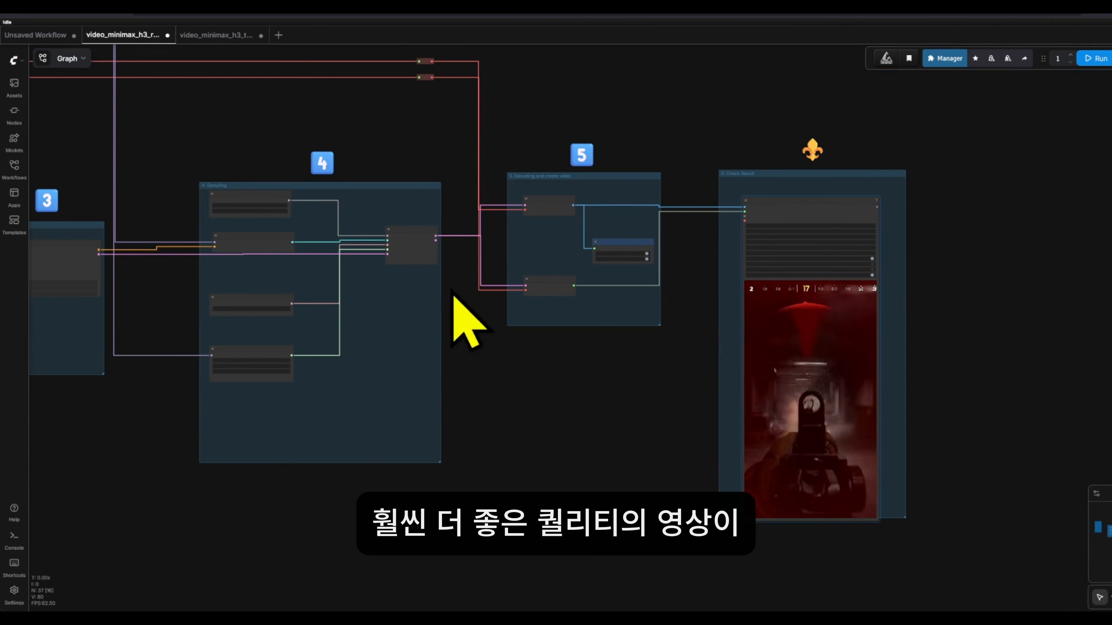
drag(503, 407, 530, 396)
right_click(821, 182)
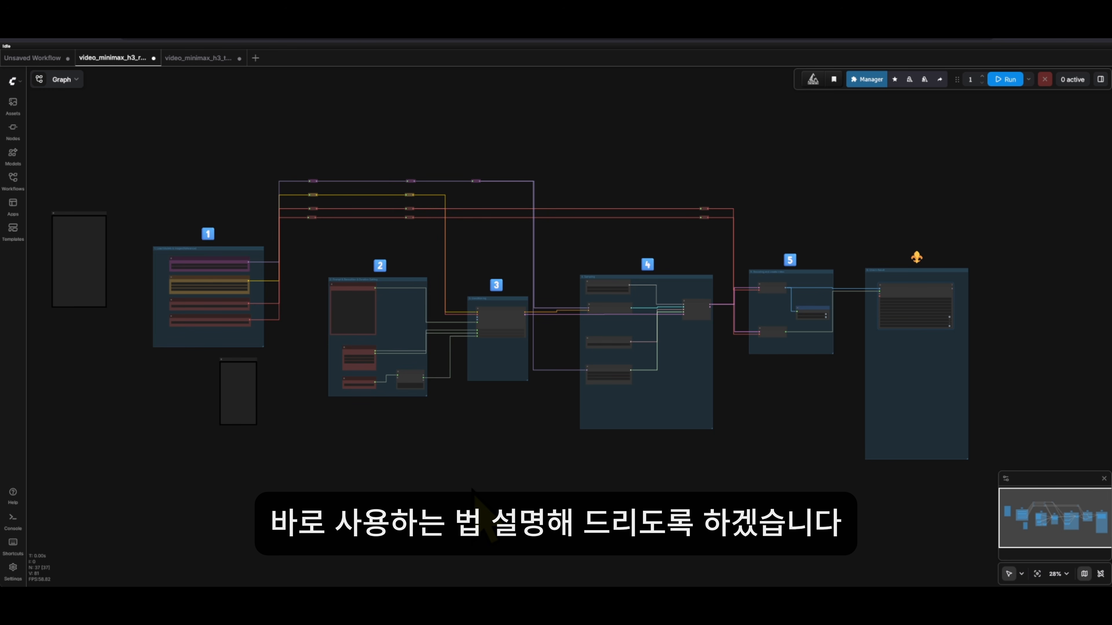
Look over the MiniMax H3 video templates in the template library, then close it
click(12, 237)
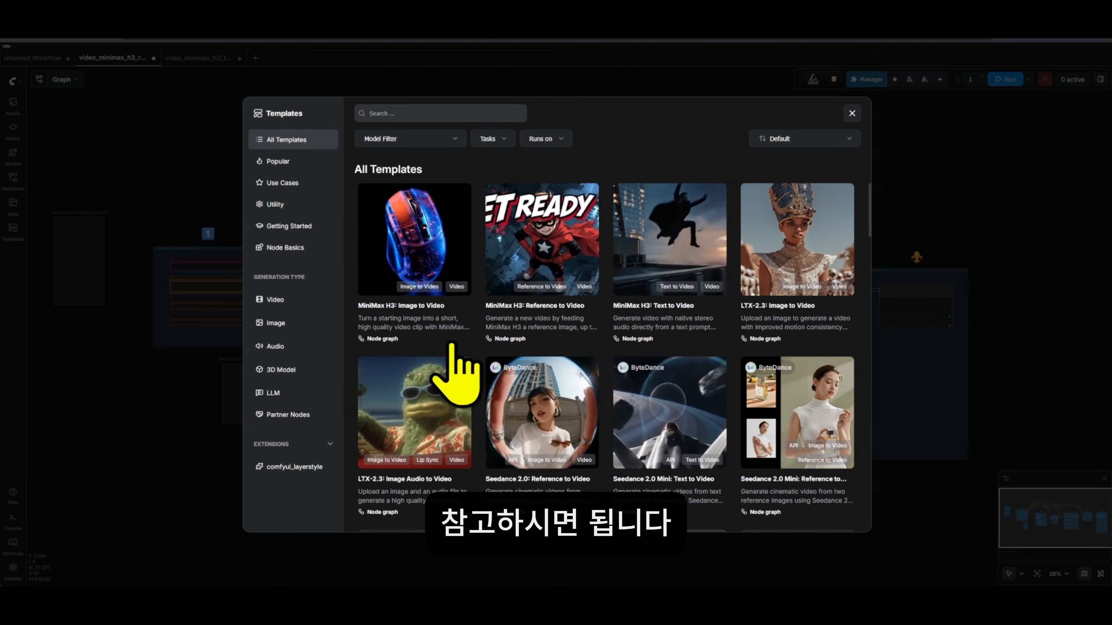
click(178, 398)
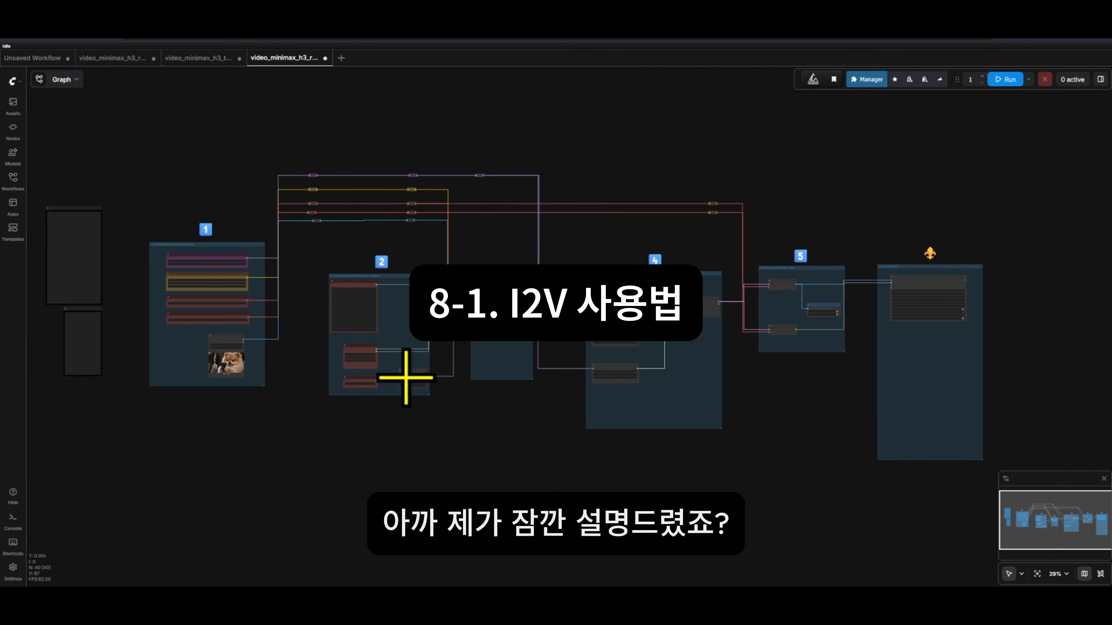
Examine the Load Image node in group 1 of the Image to Video workflow
scroll(307, 411, up, 4)
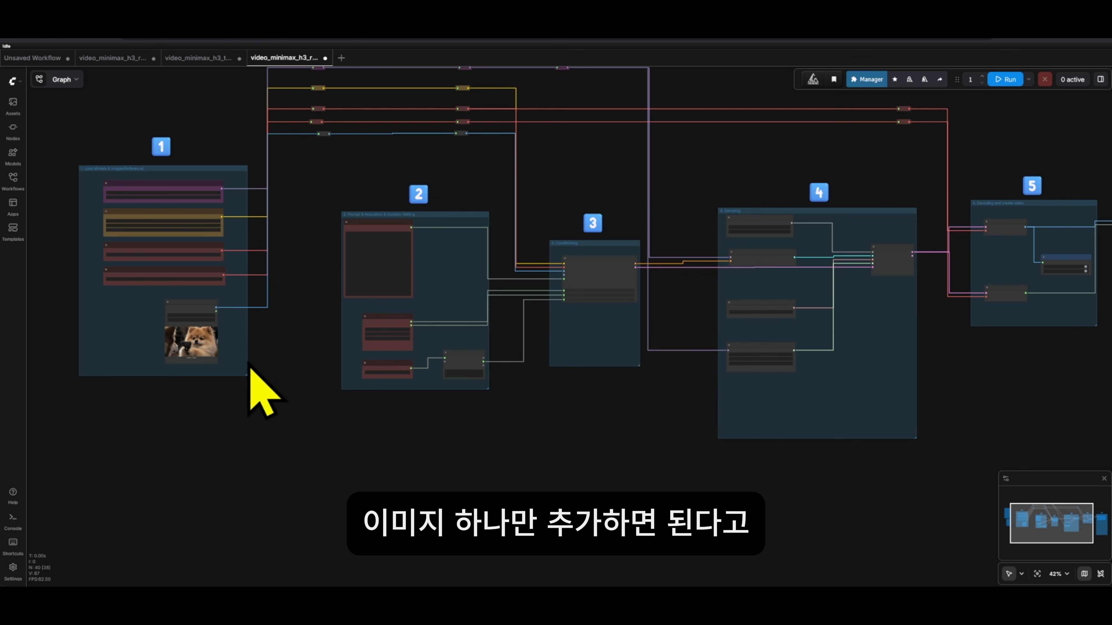
scroll(149, 194, up, 4)
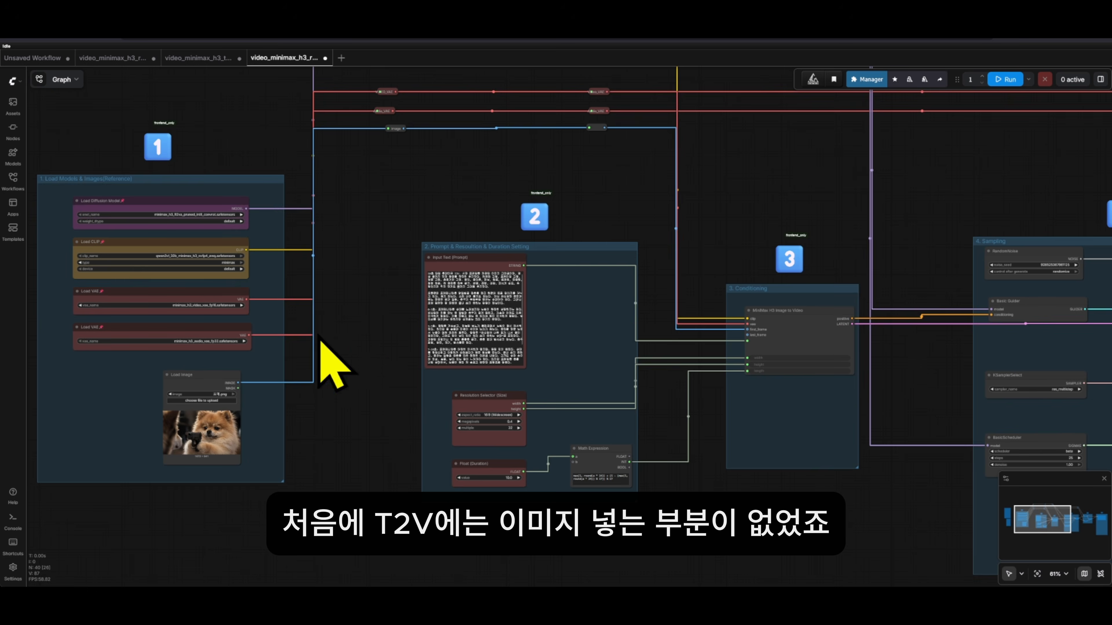
drag(335, 359, 322, 318)
scroll(197, 372, up, 1)
scroll(181, 346, up, 4)
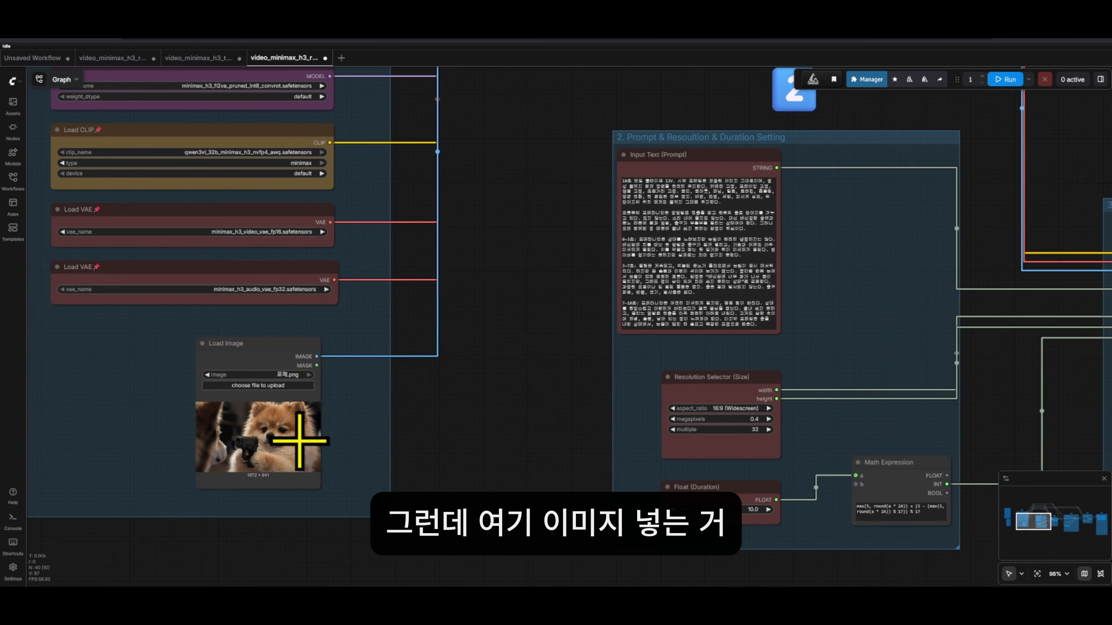
Trace the loaded image's connection to the first_frame input of the MiniMax H3 Image to Video node in group 3
drag(437, 427, 372, 477)
scroll(372, 477, down, 4)
drag(975, 329, 689, 338)
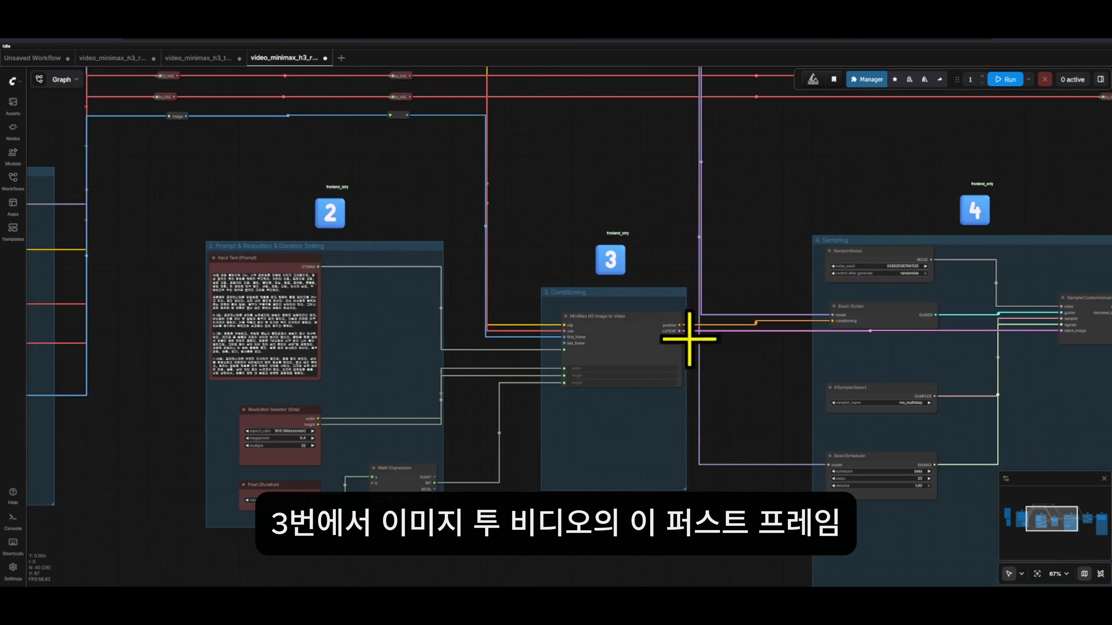
scroll(689, 339, up, 8)
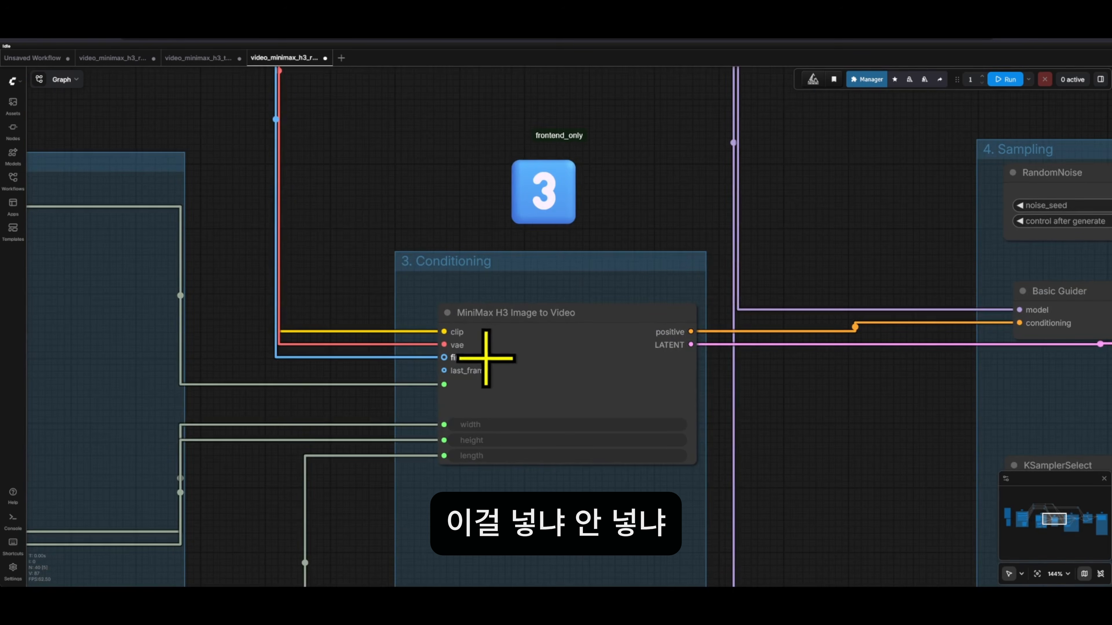
scroll(515, 422, down, 4)
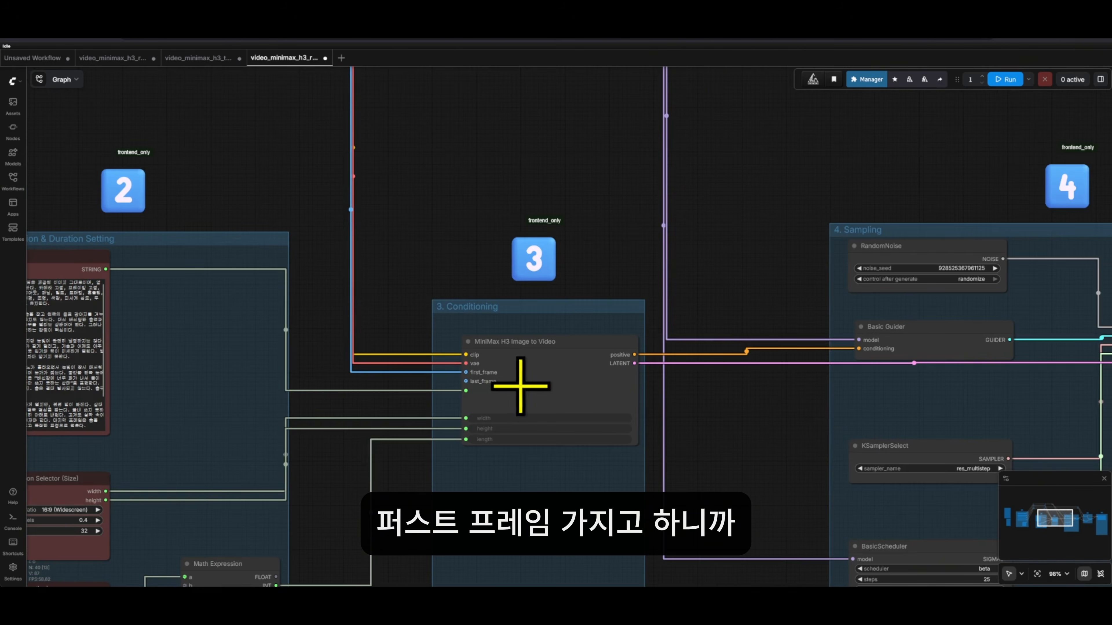
scroll(514, 379, down, 5)
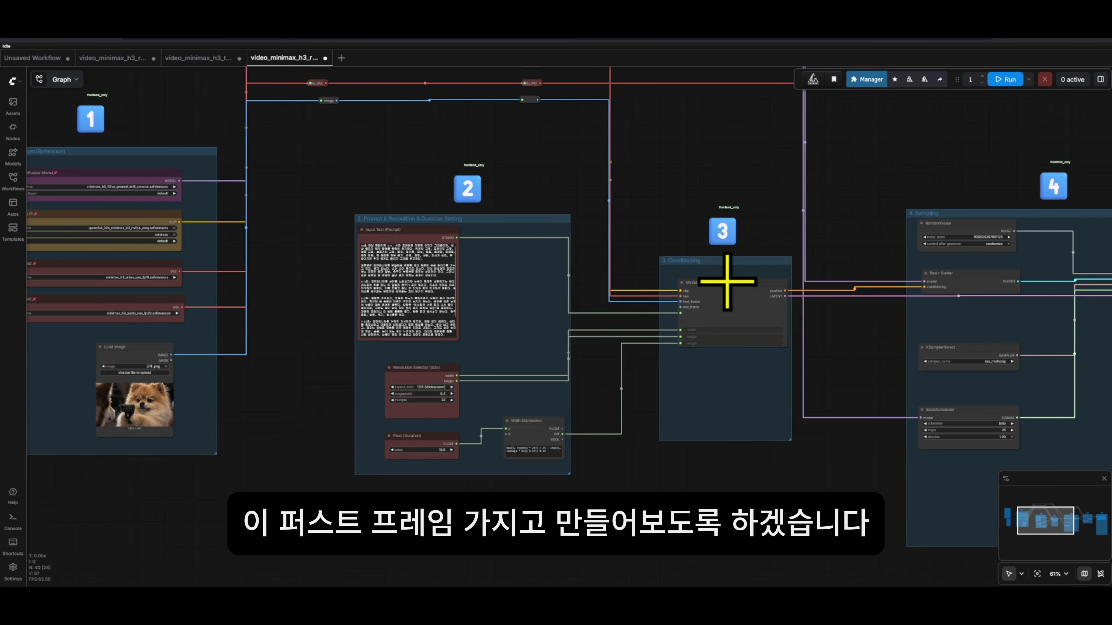
Look over the rest of the Image to Video workflow and inspect the first-frame image 포메.png in the Load Image node
drag(659, 470, 593, 469)
scroll(593, 468, down, 4)
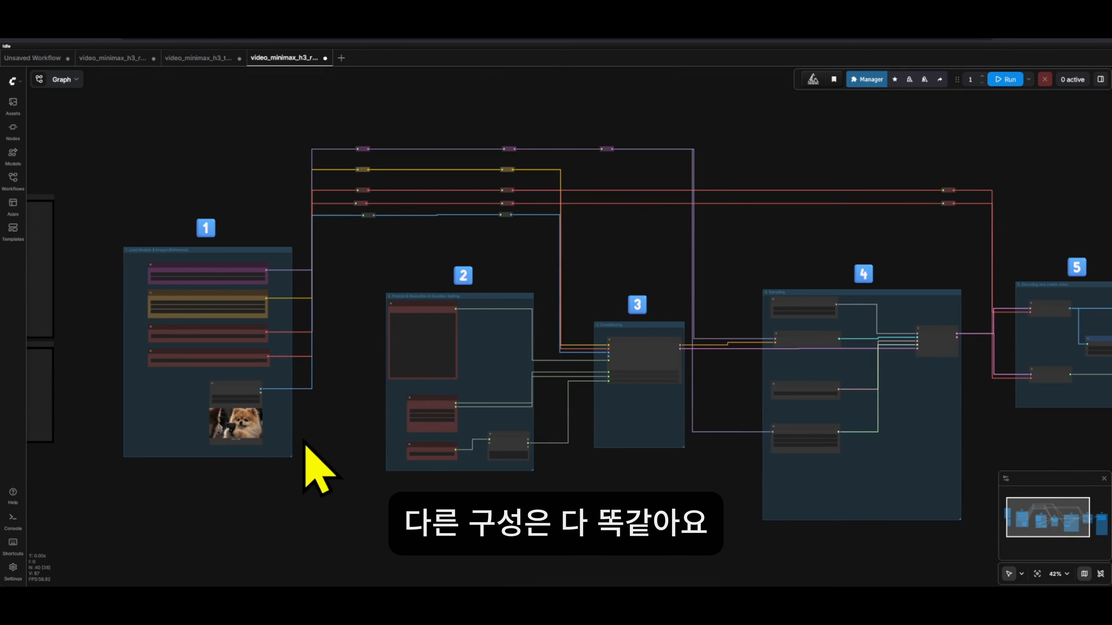
scroll(261, 355, up, 15)
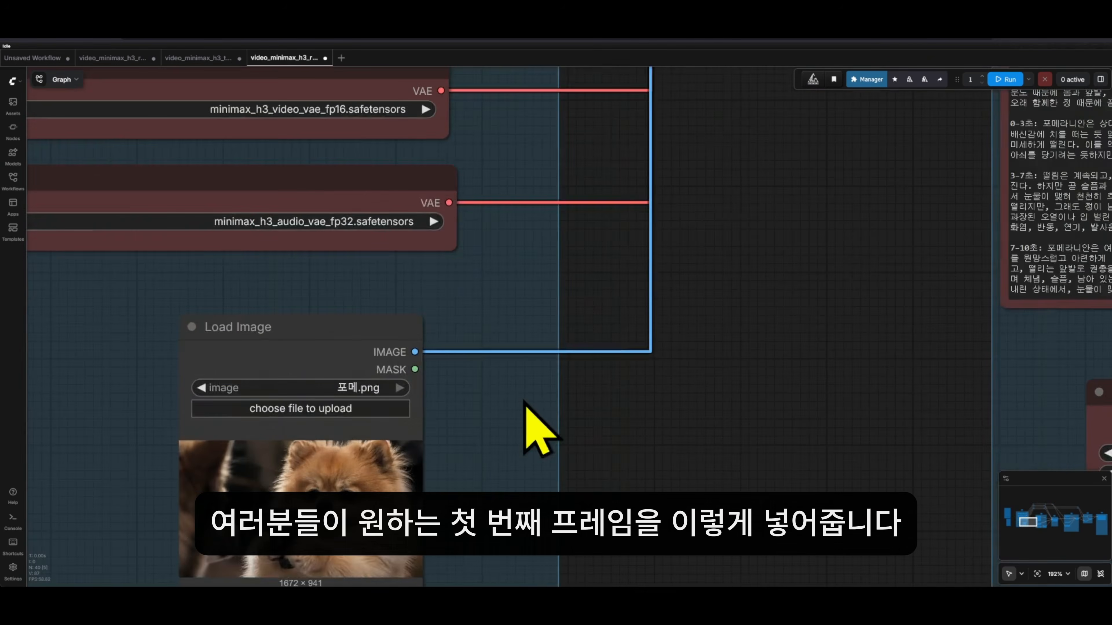
drag(529, 422, 624, 252)
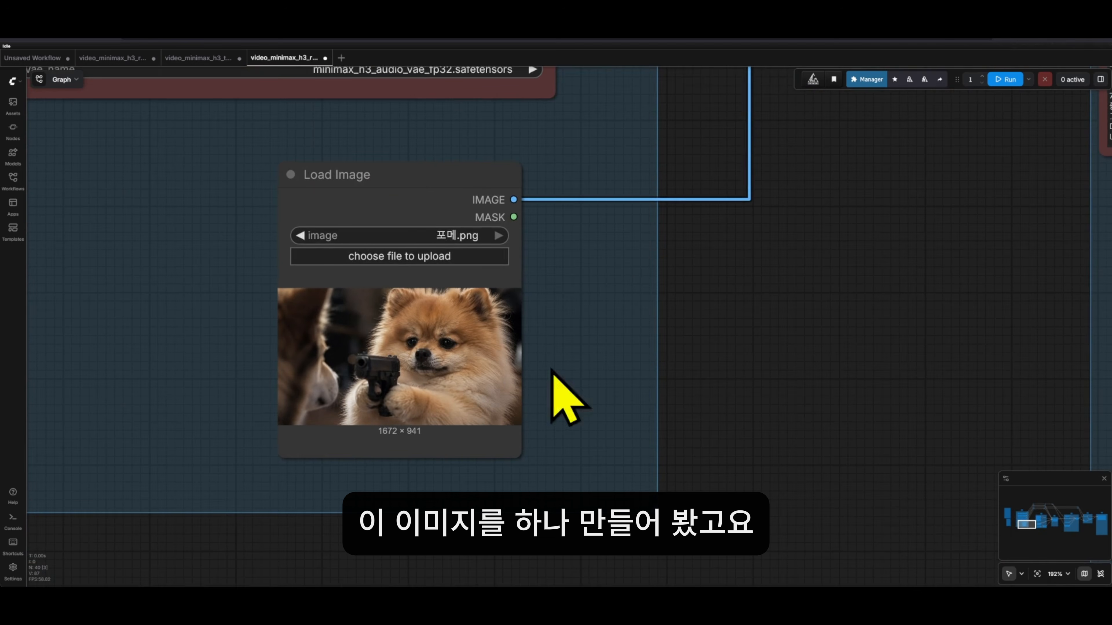
Read through the 10-second timed scene prompt in the Input Text (Prompt) node of group 2
scroll(558, 397, right, 2)
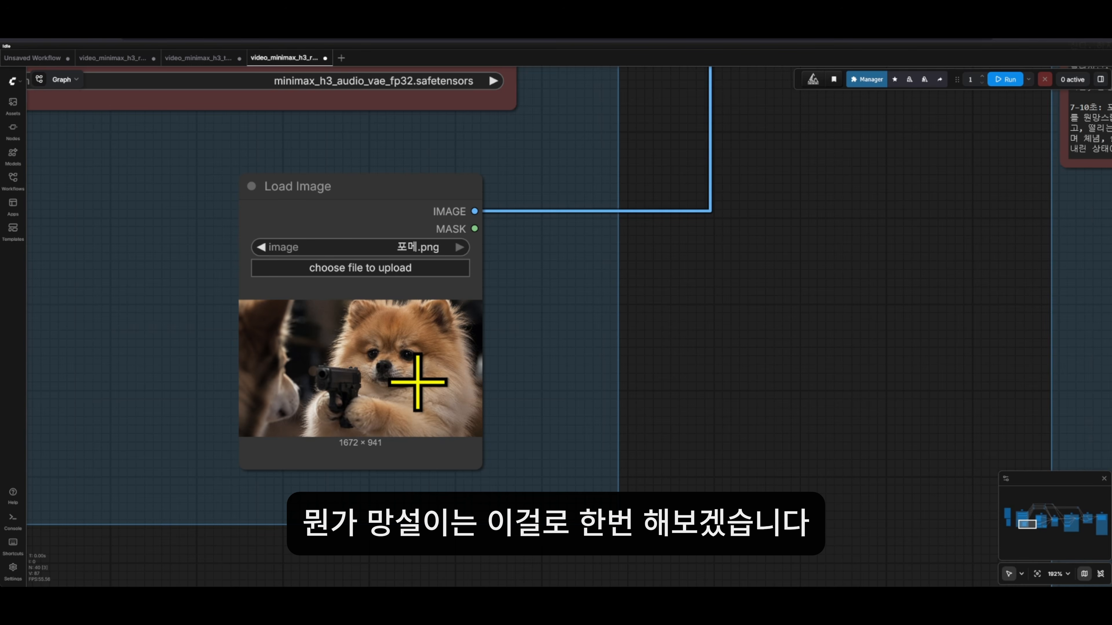
scroll(417, 382, down, 7)
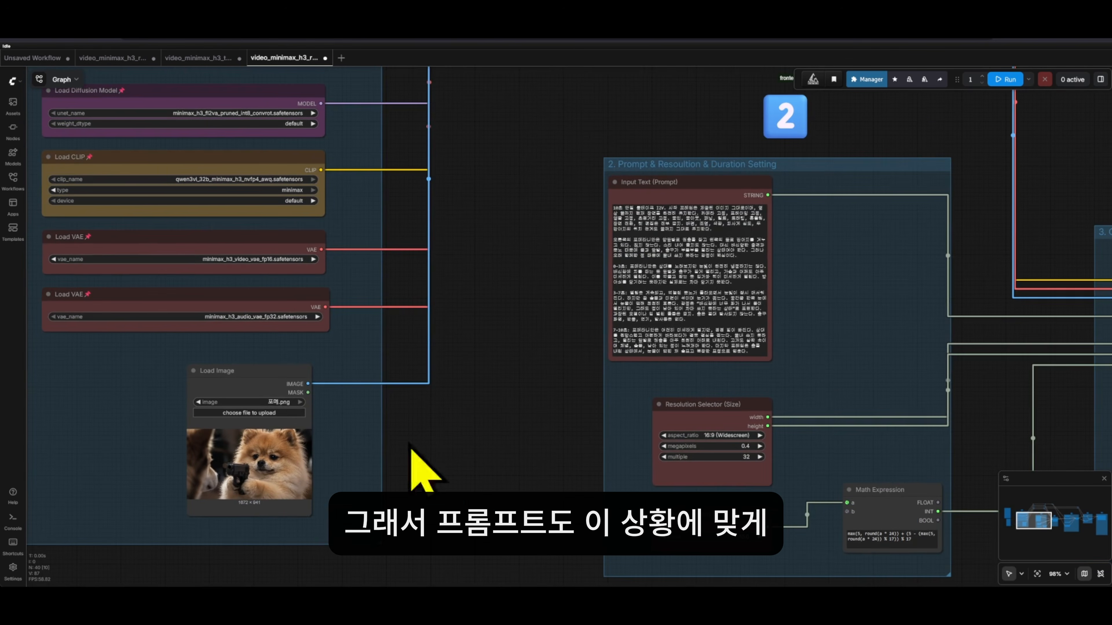
scroll(832, 293, up, 4)
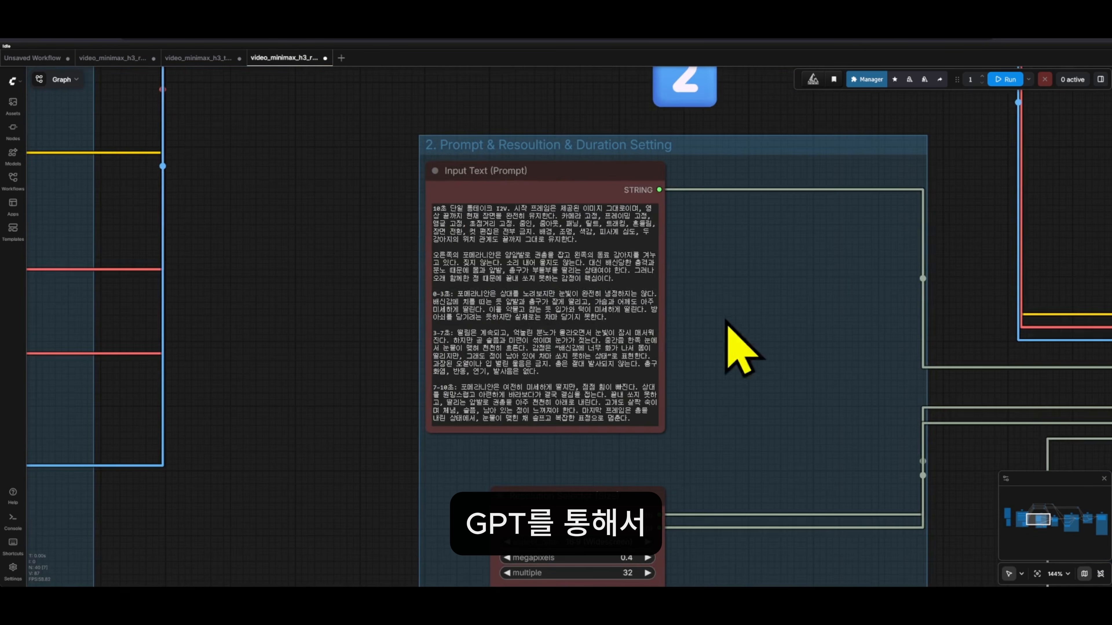
scroll(542, 304, down, 2)
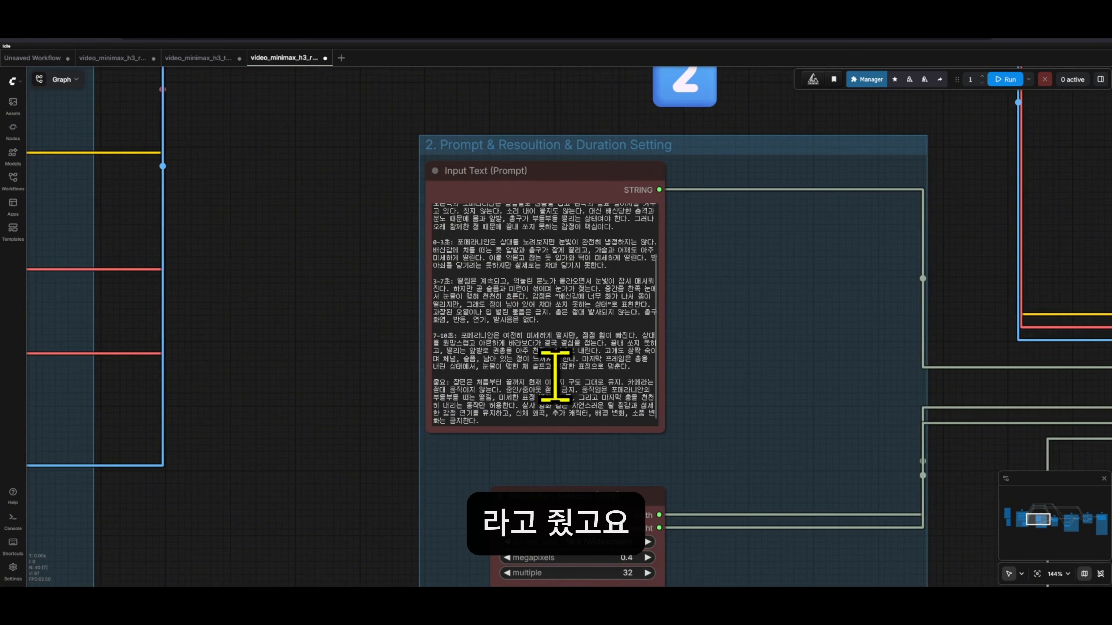
scroll(553, 371, up, 2)
triple_click(452, 269)
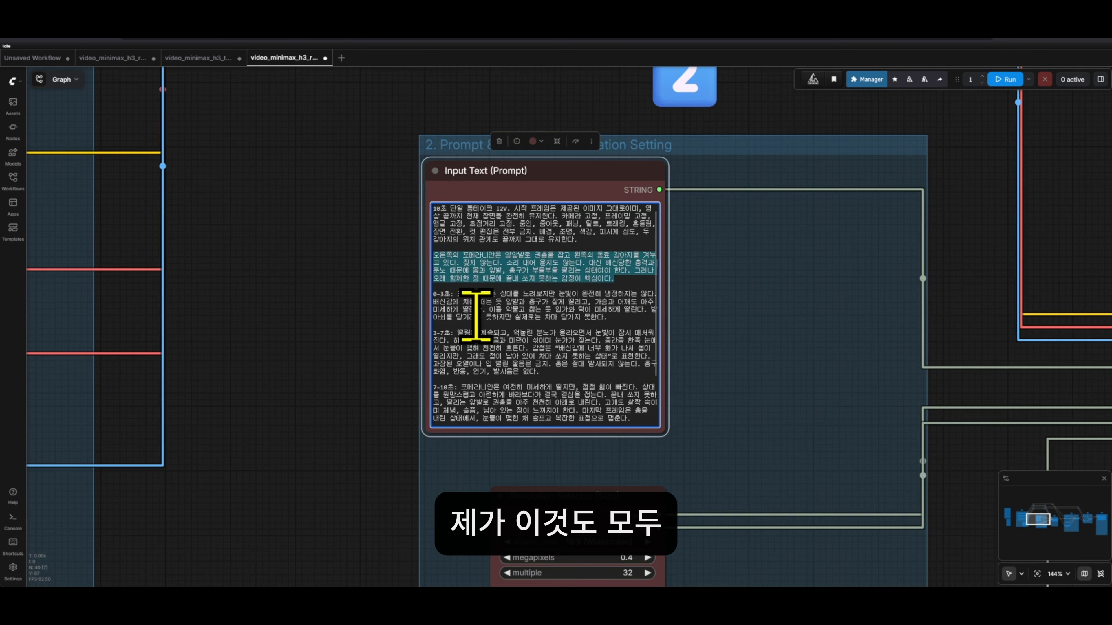
drag(781, 373, 770, 422)
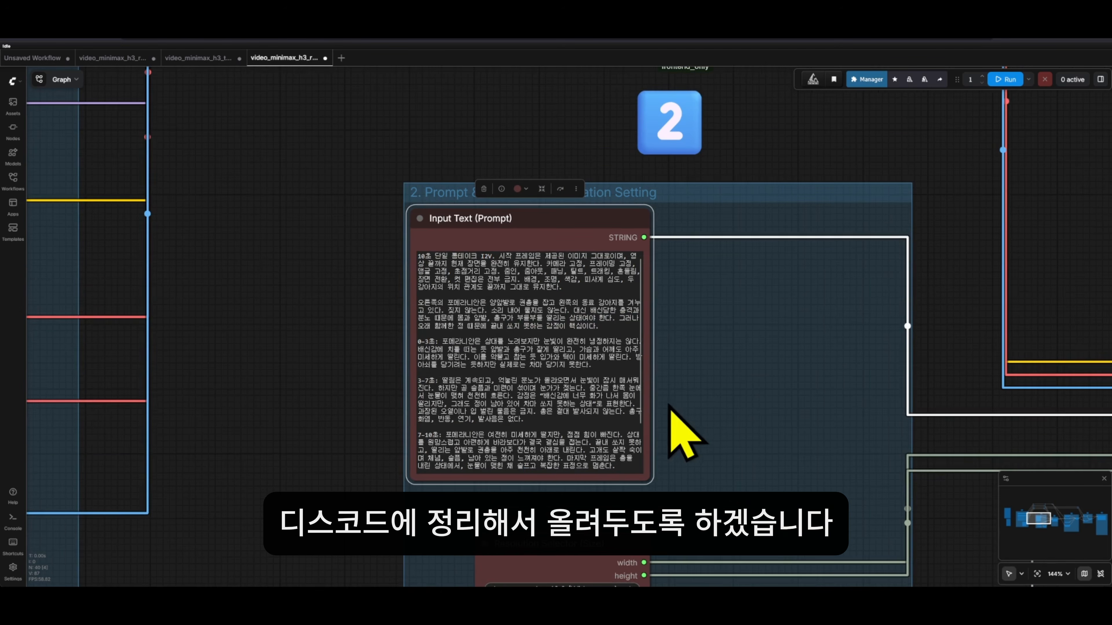
Look over the model loaders and first-frame image in group 1 and the resolution and duration nodes in group 2
scroll(670, 364, down, 6)
drag(395, 362, 469, 364)
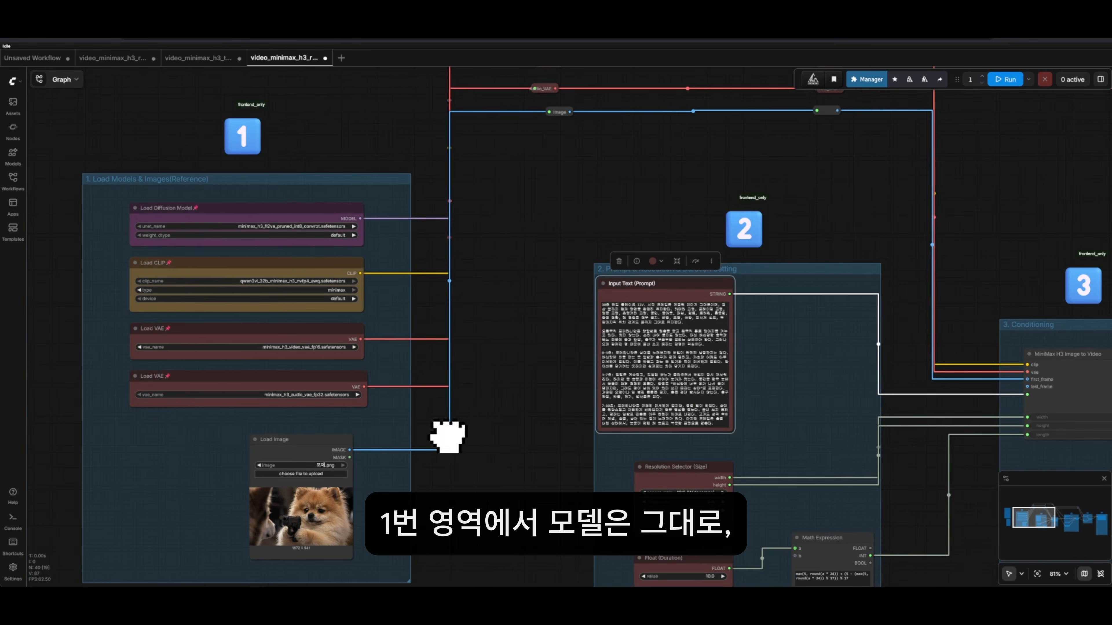
drag(447, 436, 432, 438)
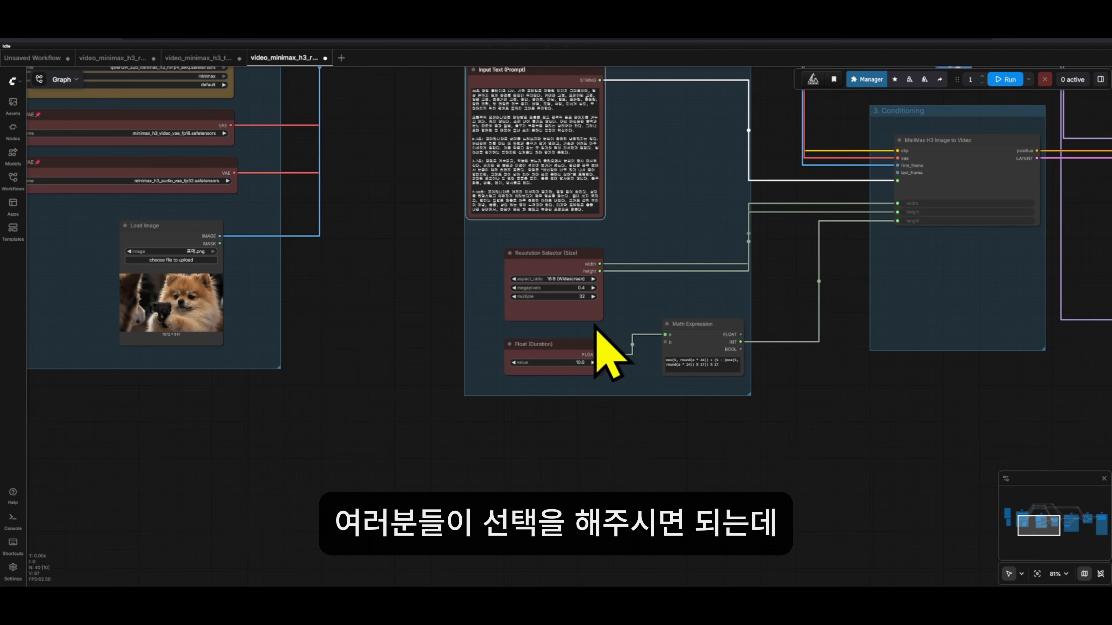
scroll(626, 312, up, 5)
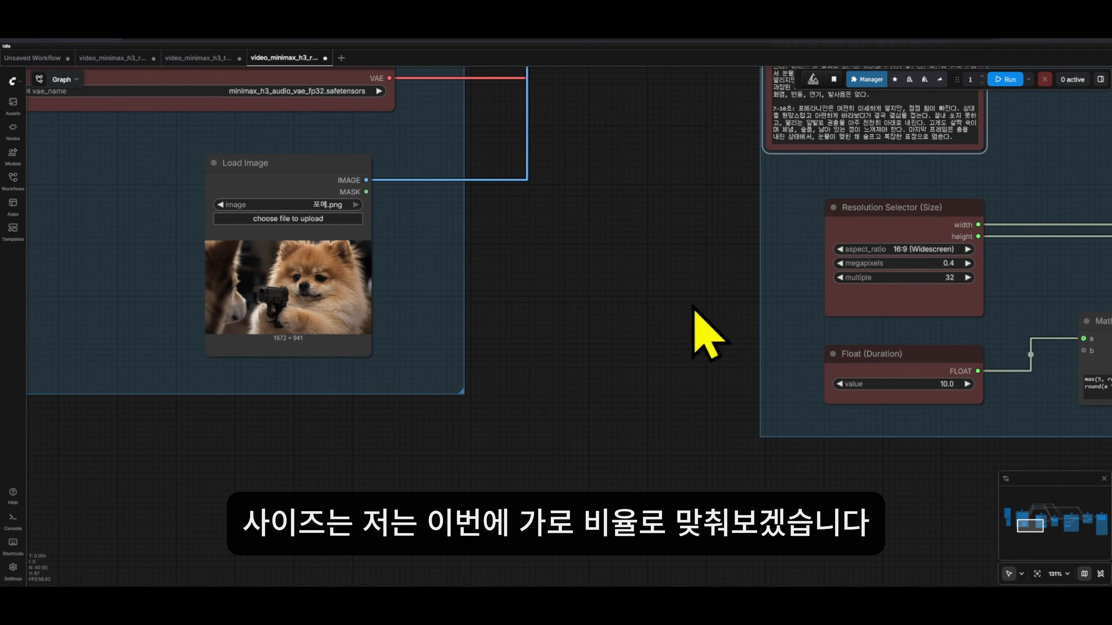
Place the Size Settings Reference note beside the Resolution Selector node and keep its aspect_ratio at 16:9 (Widescreen)
drag(703, 330, 682, 310)
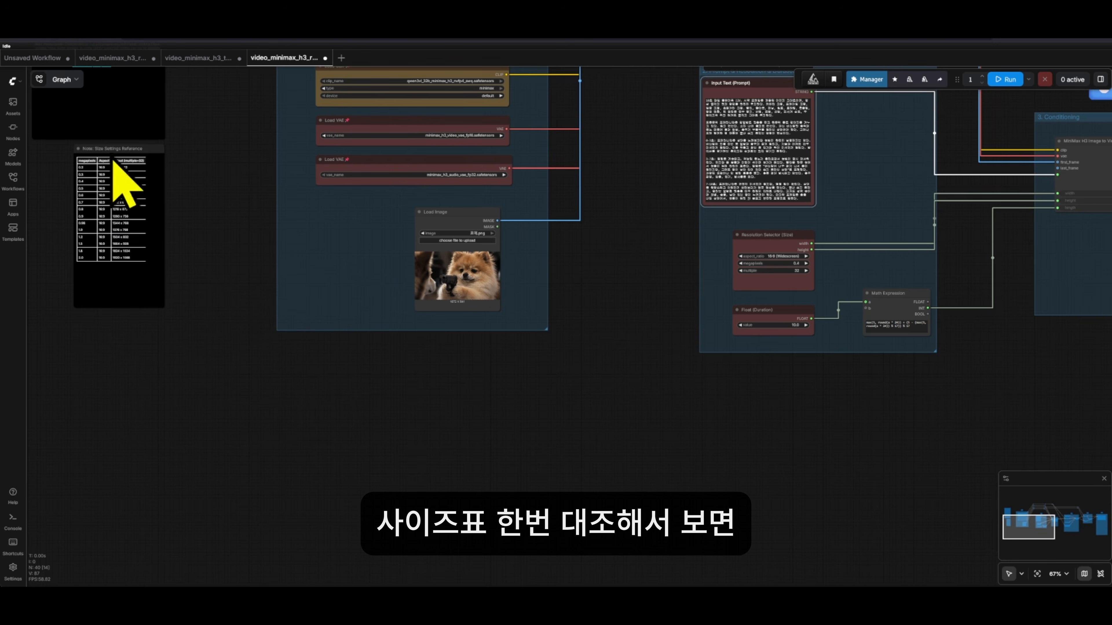
drag(116, 168, 675, 241)
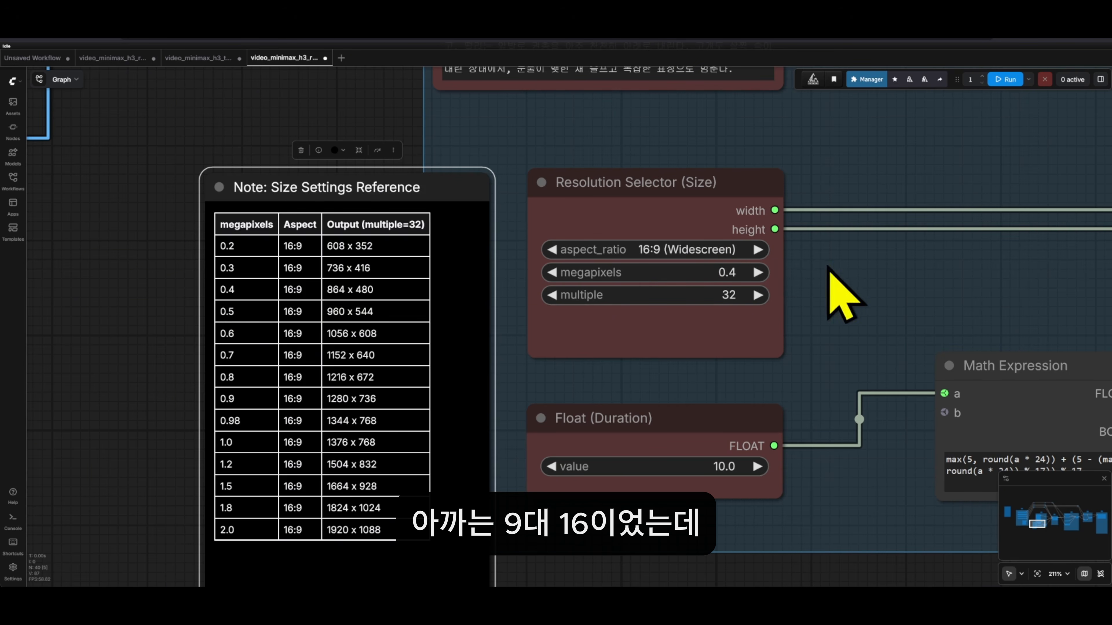
click(723, 248)
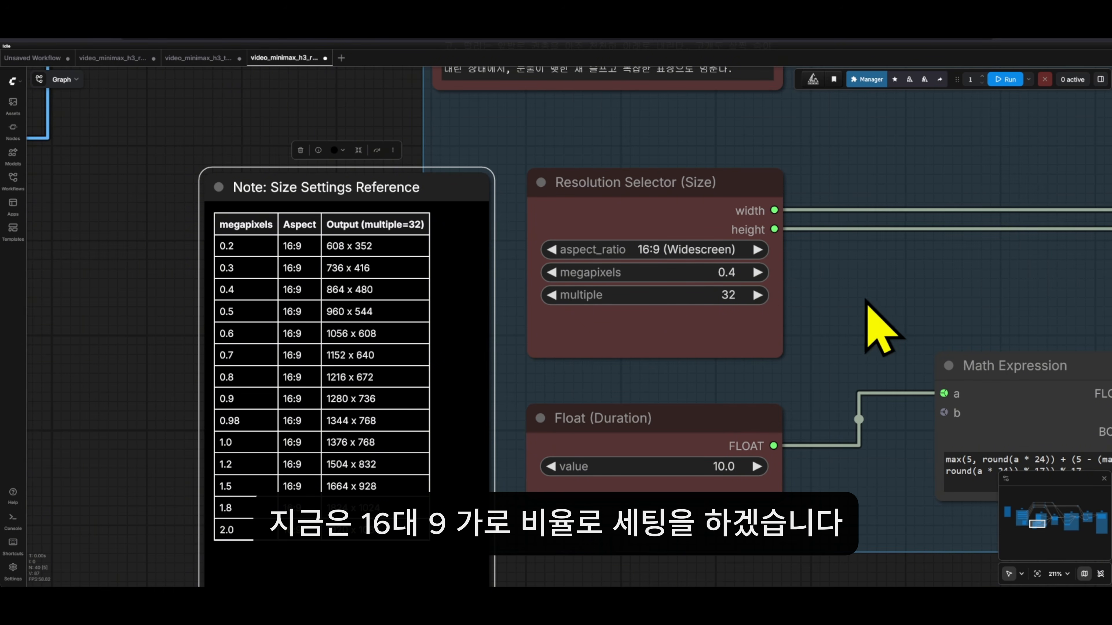
Run the Image to Video workflow with the current prompt, size and duration settings
scroll(770, 373, right, 3)
scroll(770, 372, down, 2)
scroll(757, 496, down, 5)
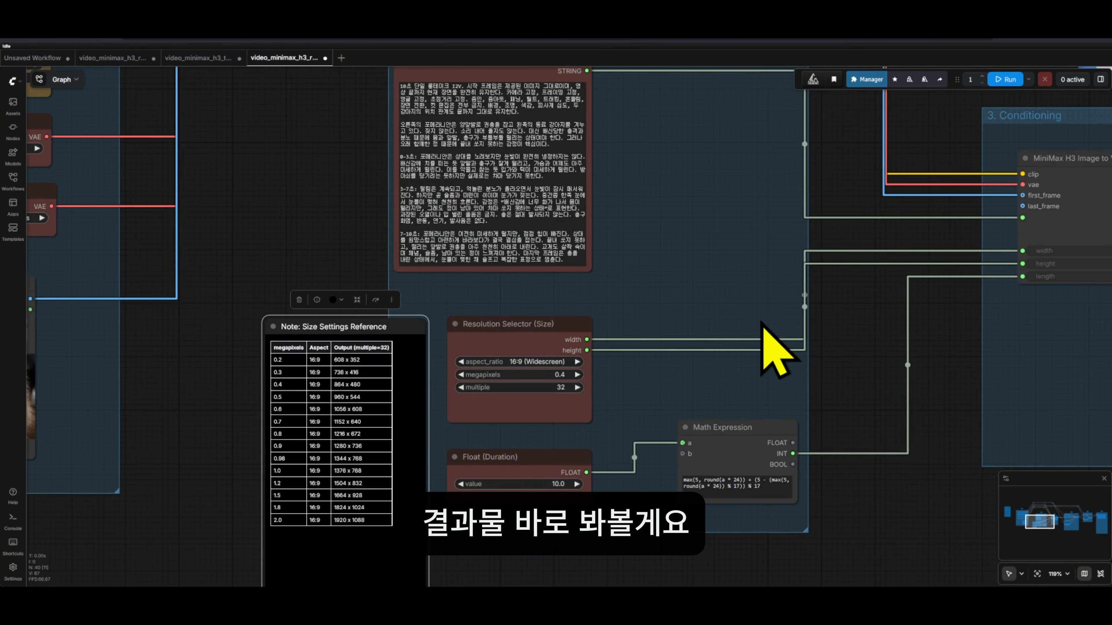
click(1003, 80)
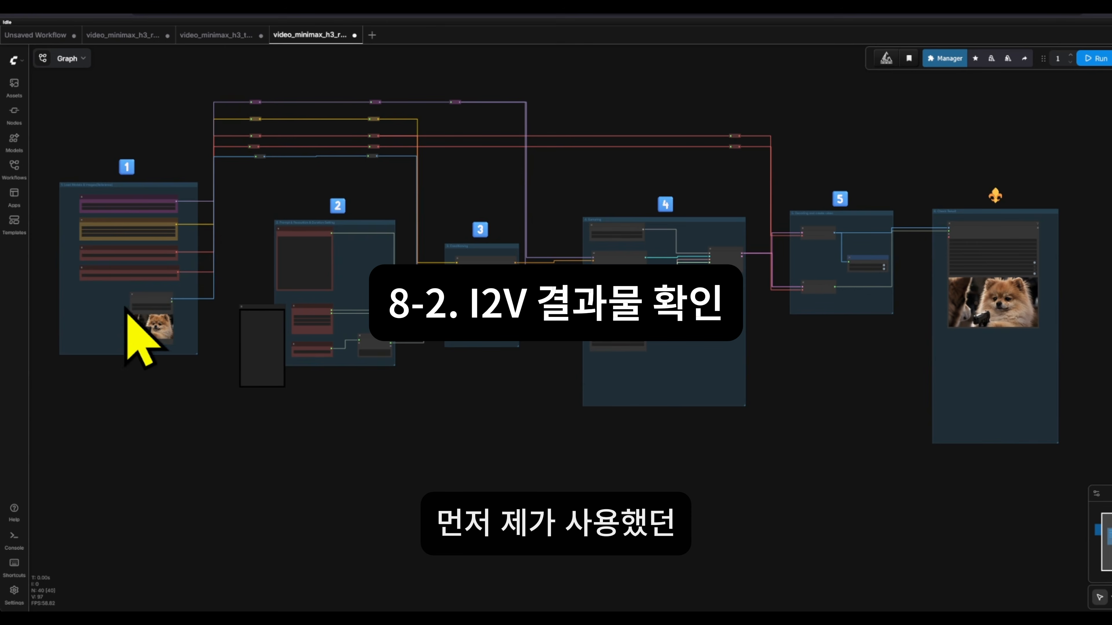
Move the Load Image node beside the Video Combine node in the result group and adjust its size for comparison
drag(146, 302, 916, 264)
scroll(975, 323, up, 10)
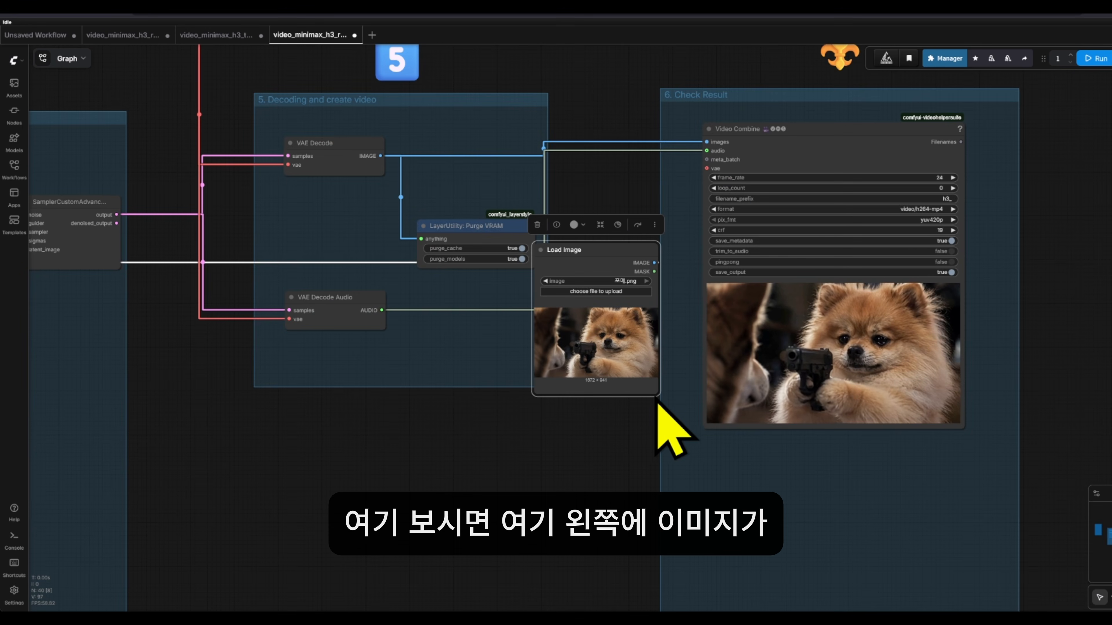
drag(690, 440, 638, 394)
scroll(757, 526, up, 6)
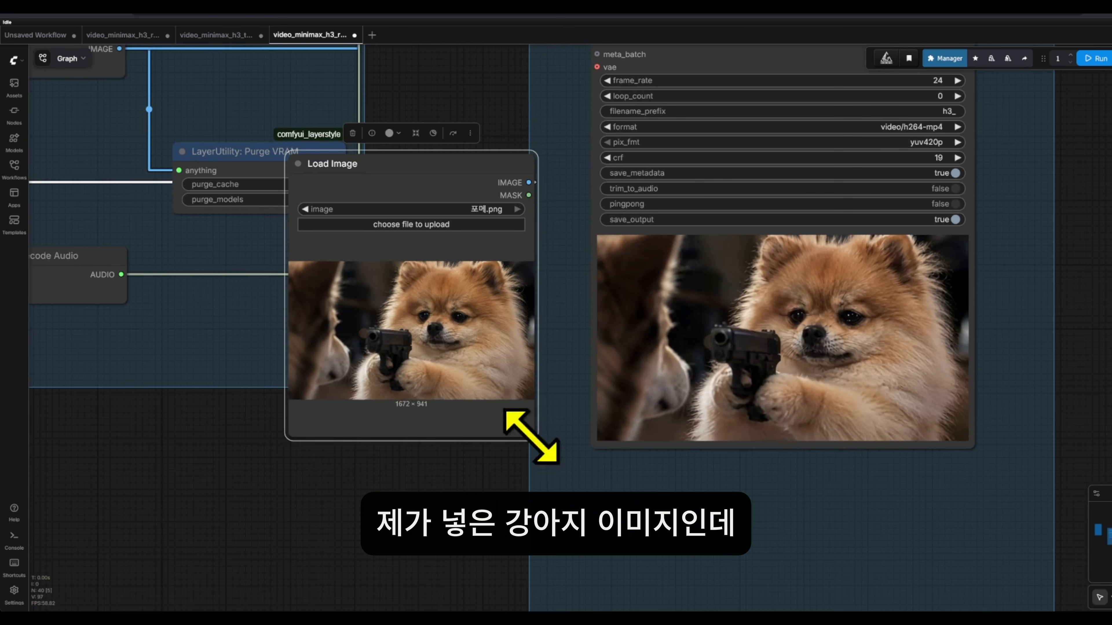
mouse_move(526, 434)
mouse_down()
mouse_move(552, 460)
mouse_move(520, 447)
mouse_up()
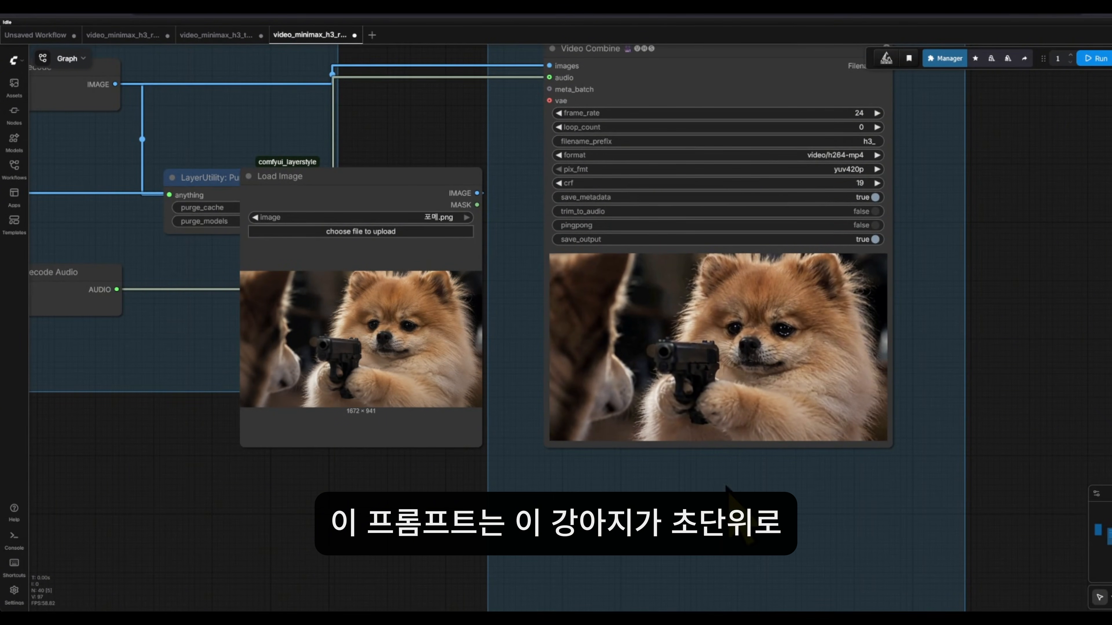
Watch the generated video in the Video Combine node and compare it with the source image 포메.png
click(796, 416)
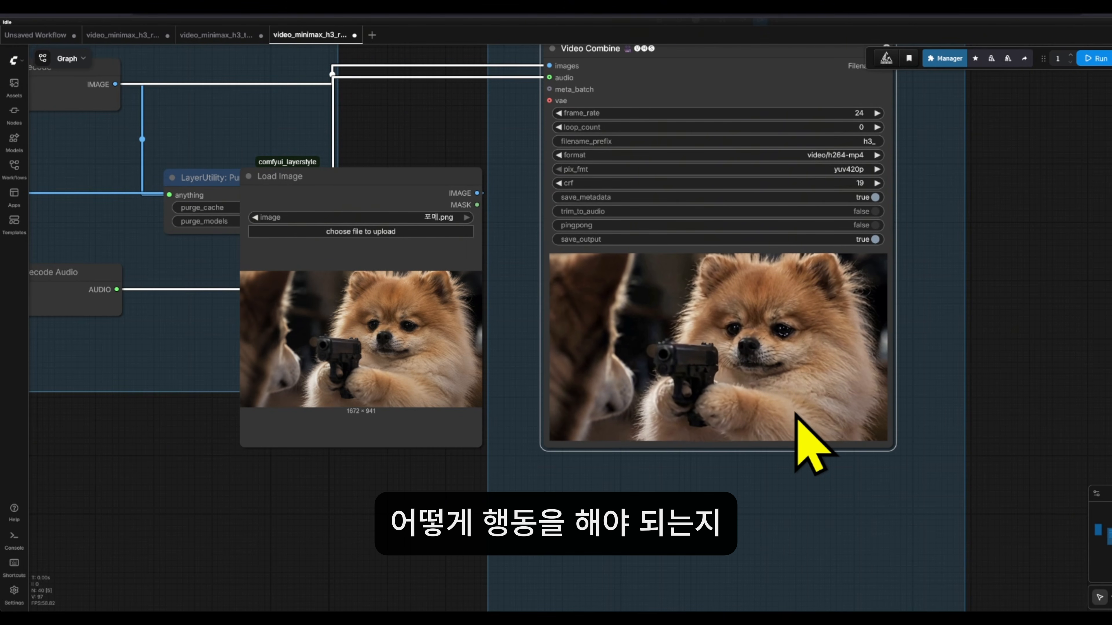
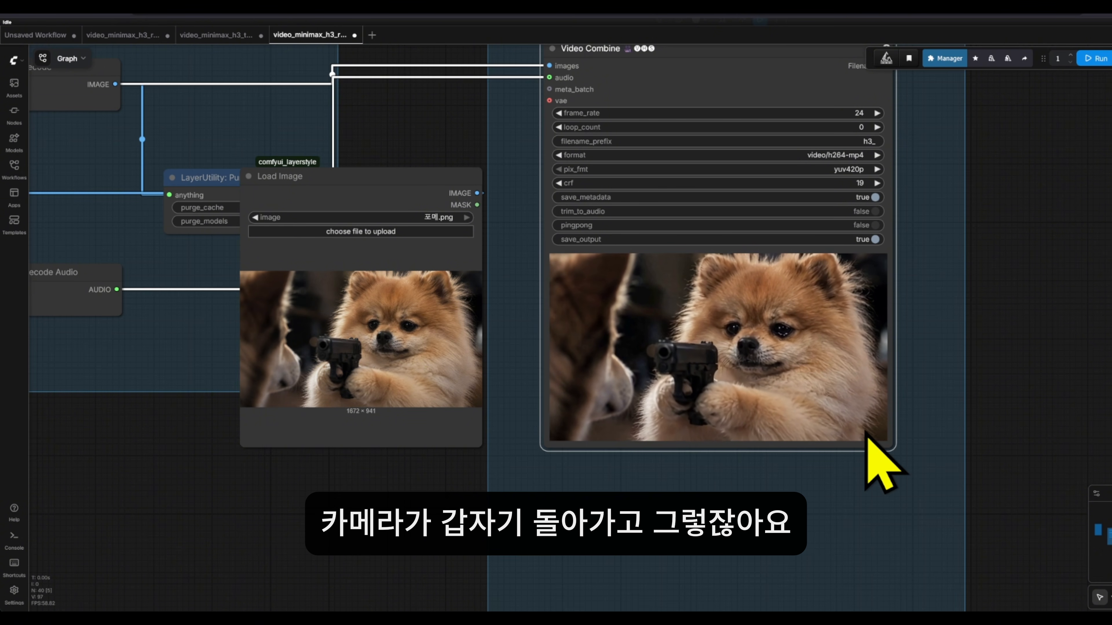
click(860, 525)
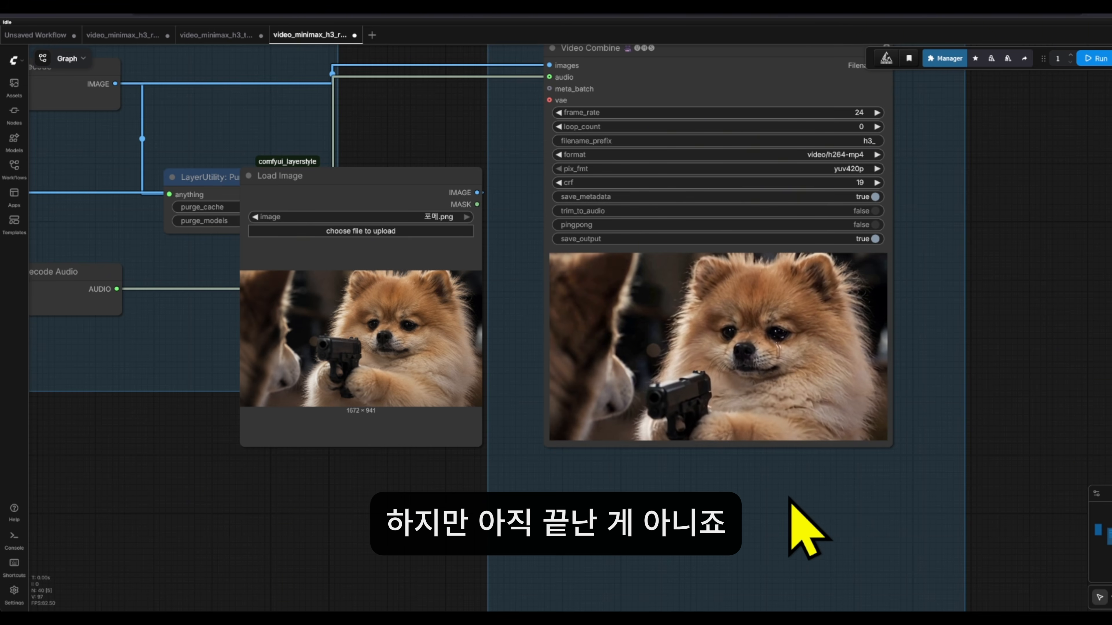
Switch to the reference-image MiniMax H3 workflow and move its Purge VRAM node inside group 5
scroll(809, 516, down, 5)
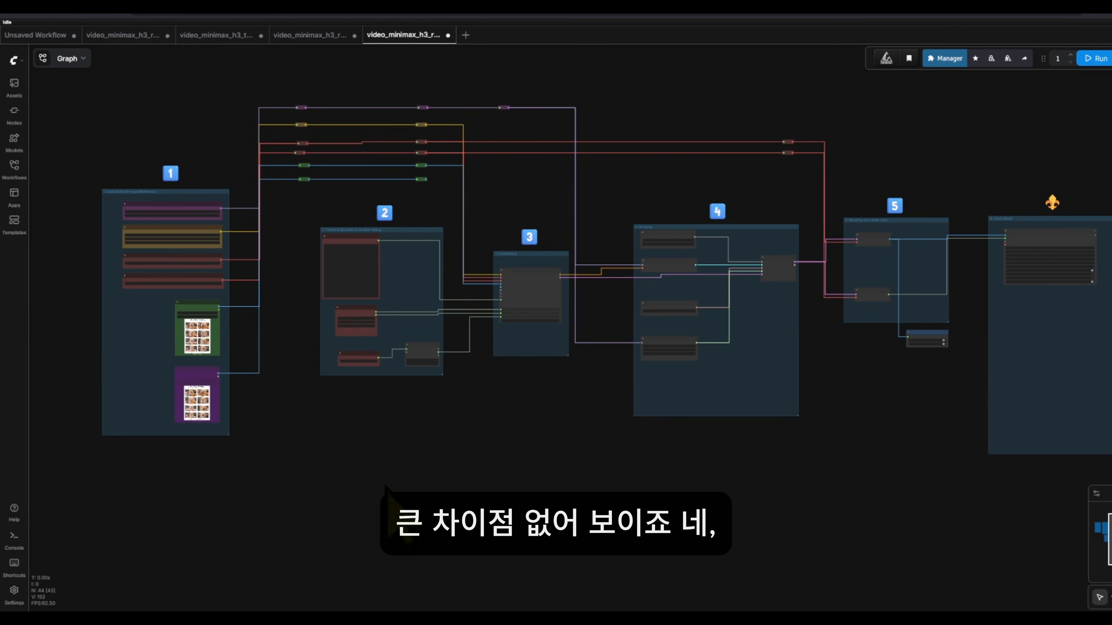
drag(922, 333, 914, 263)
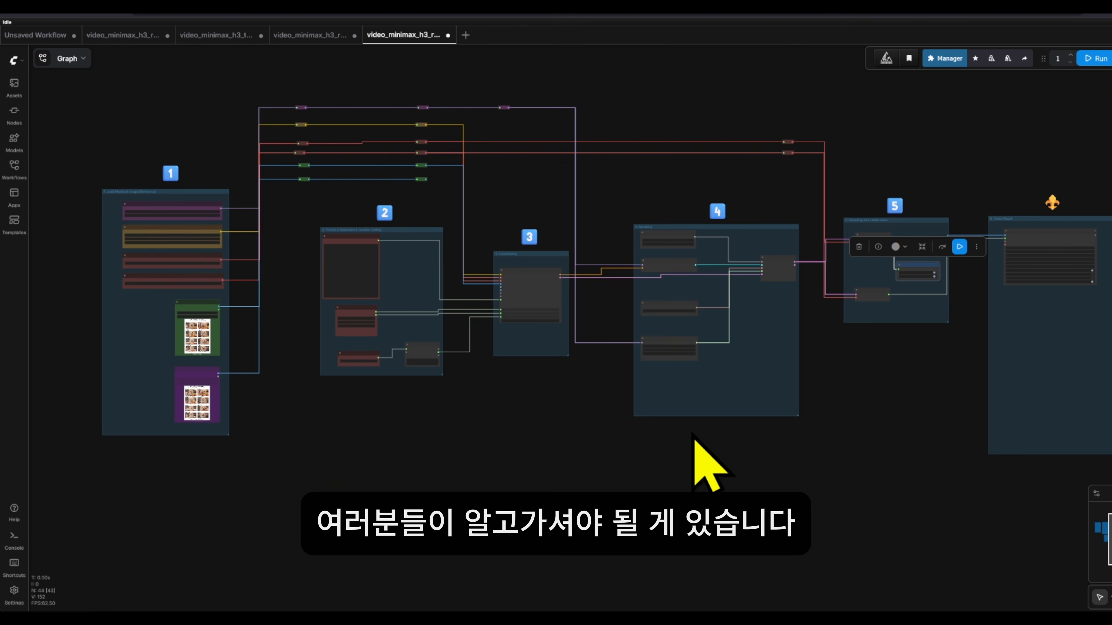
Check the unet_name options in group 1's Load Diffusion Model node, keeping minimax_h3_ref2va_pruned_int8_convrot.safetensors
scroll(178, 199, up, 10)
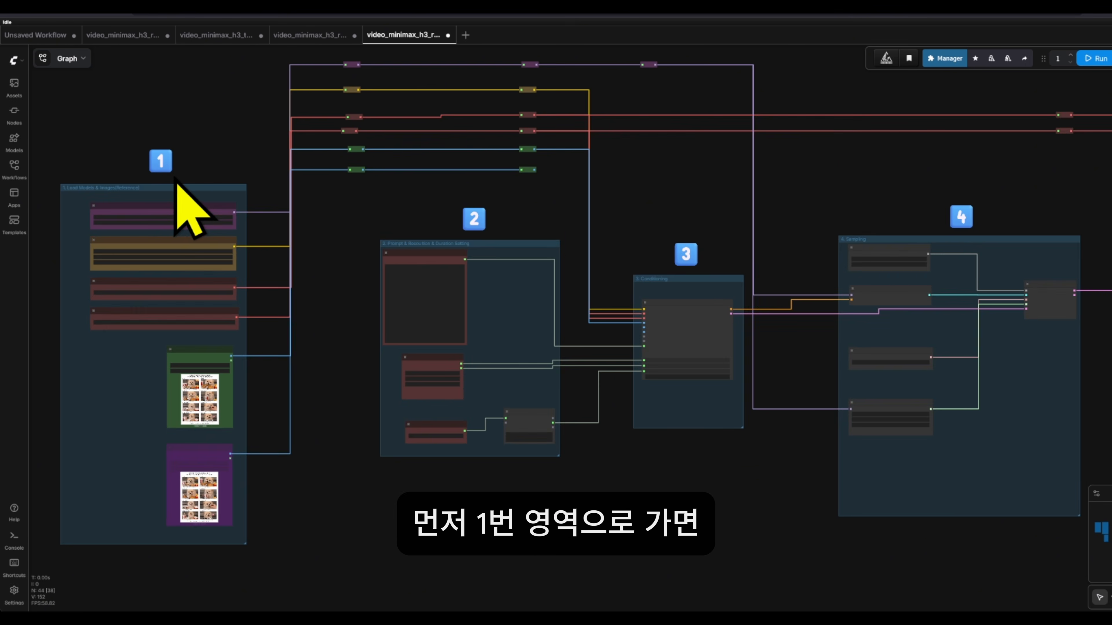
drag(165, 171, 372, 161)
scroll(385, 186, up, 4)
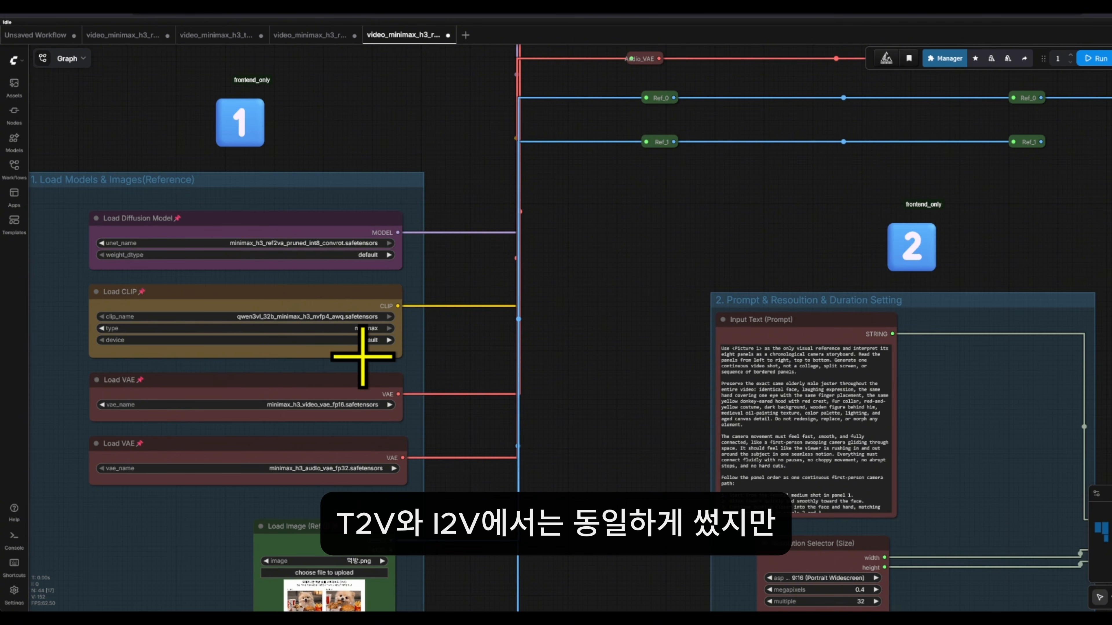
drag(594, 315, 727, 315)
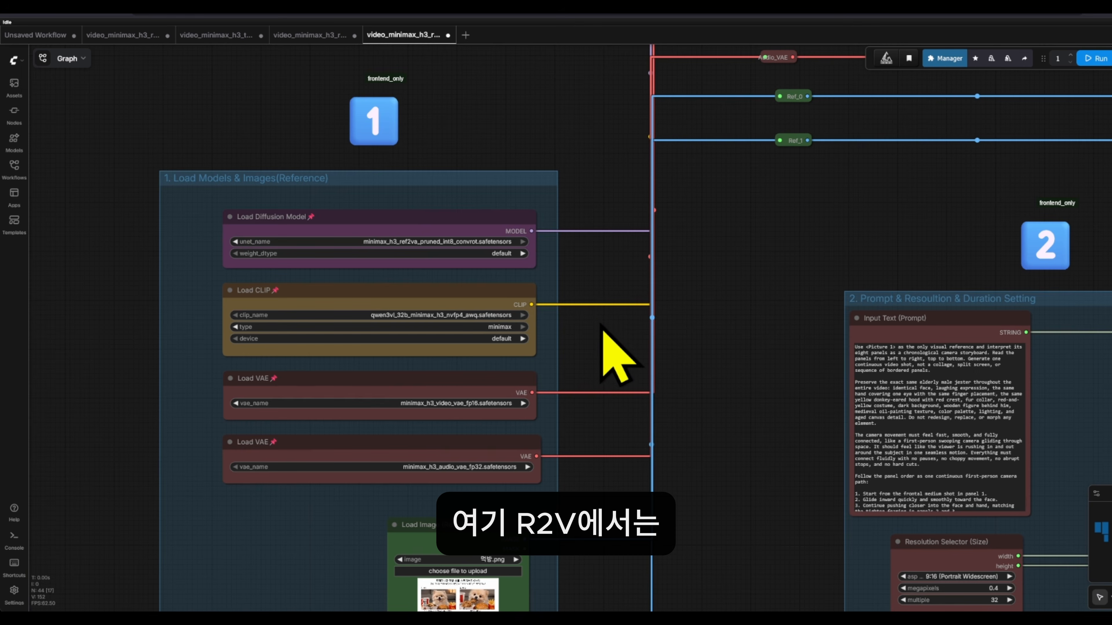
scroll(419, 206, up, 6)
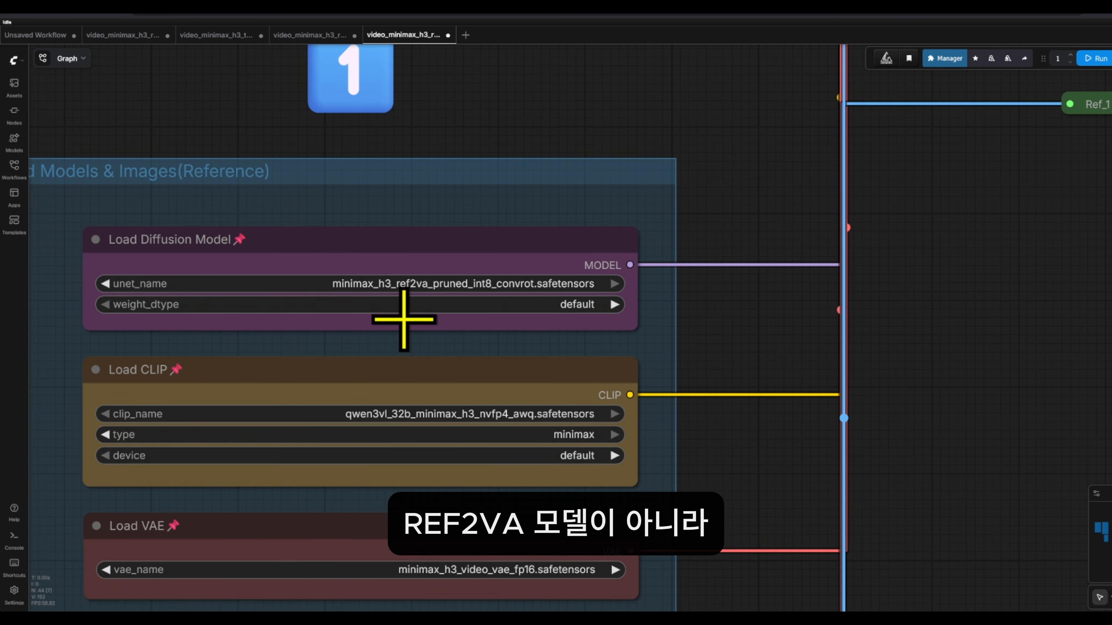
click(427, 285)
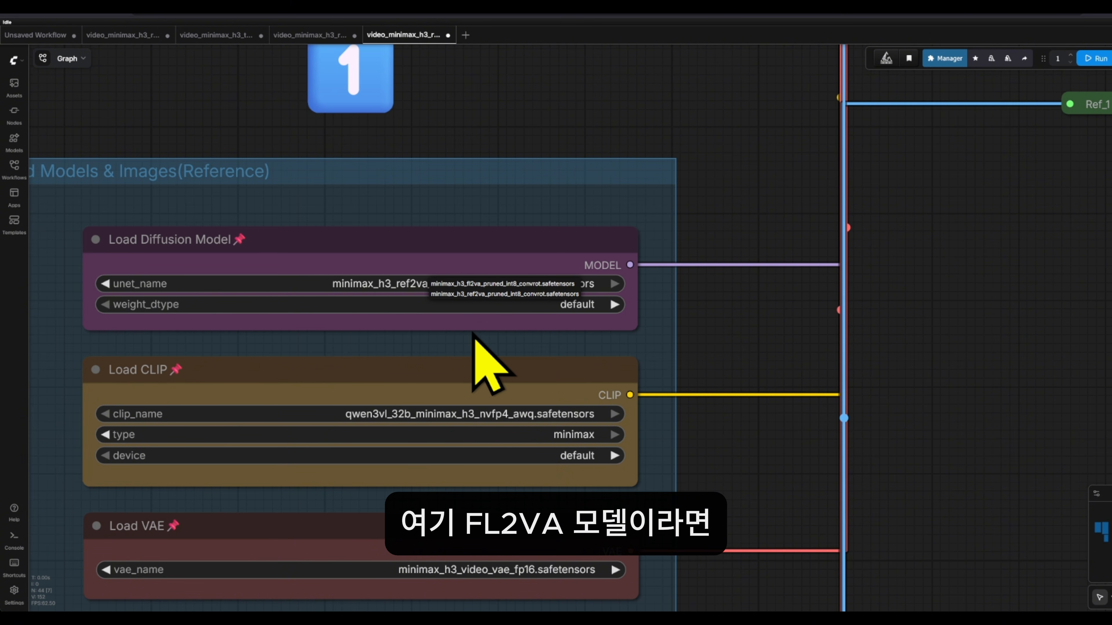
click(717, 381)
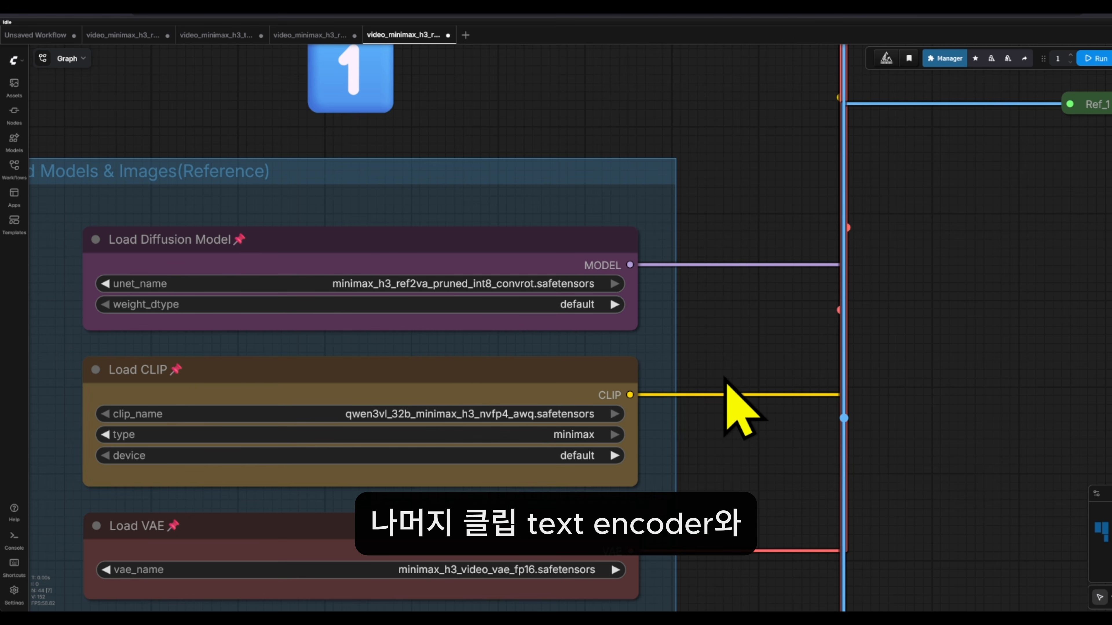
Look over the Load CLIP and two Load VAE nodes in group 1, then the whole reference workflow
scroll(753, 390, down, 2)
drag(772, 372, 750, 263)
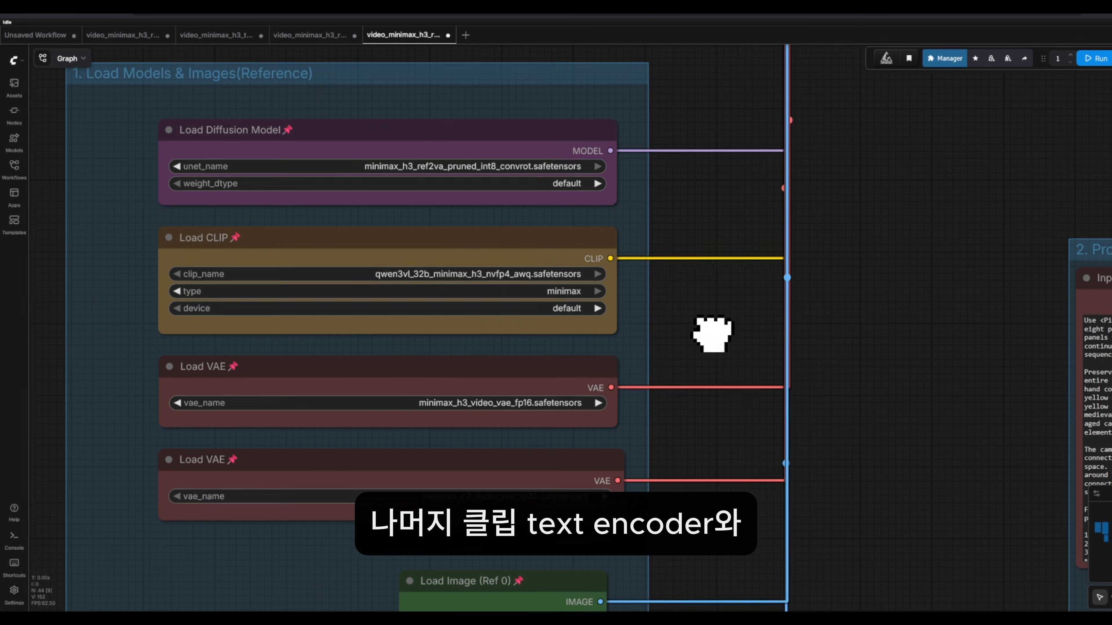
drag(707, 331, 648, 229)
scroll(689, 332, down, 10)
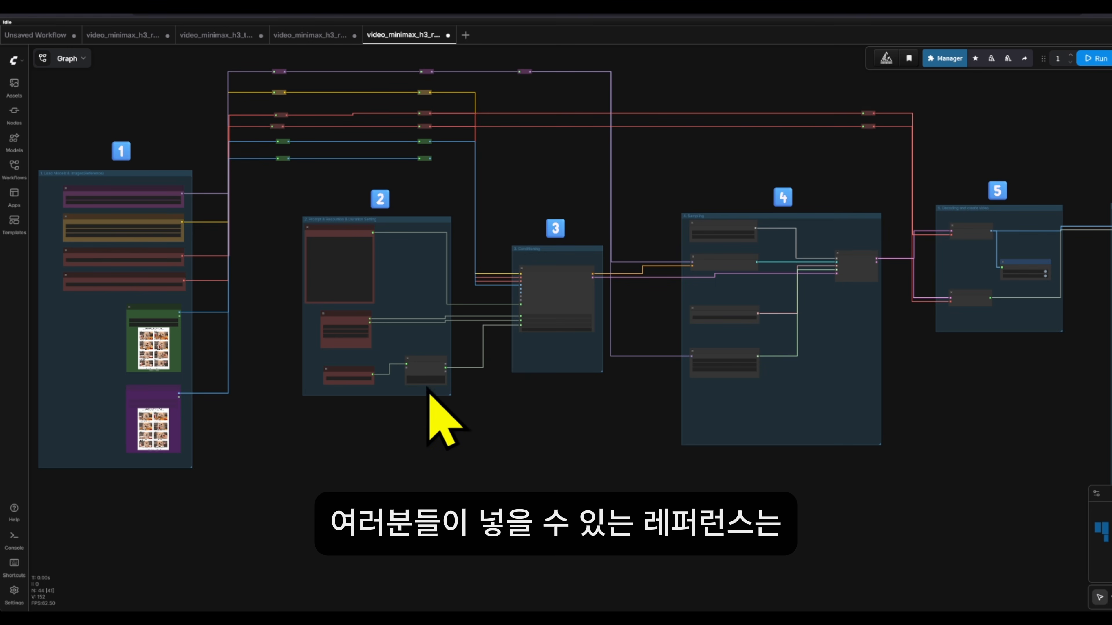
Inspect the Load Image (Ref 0) node holding 먹방.png and the bypassed second reference image node in group 1
scroll(628, 310, up, 1)
drag(475, 418, 619, 399)
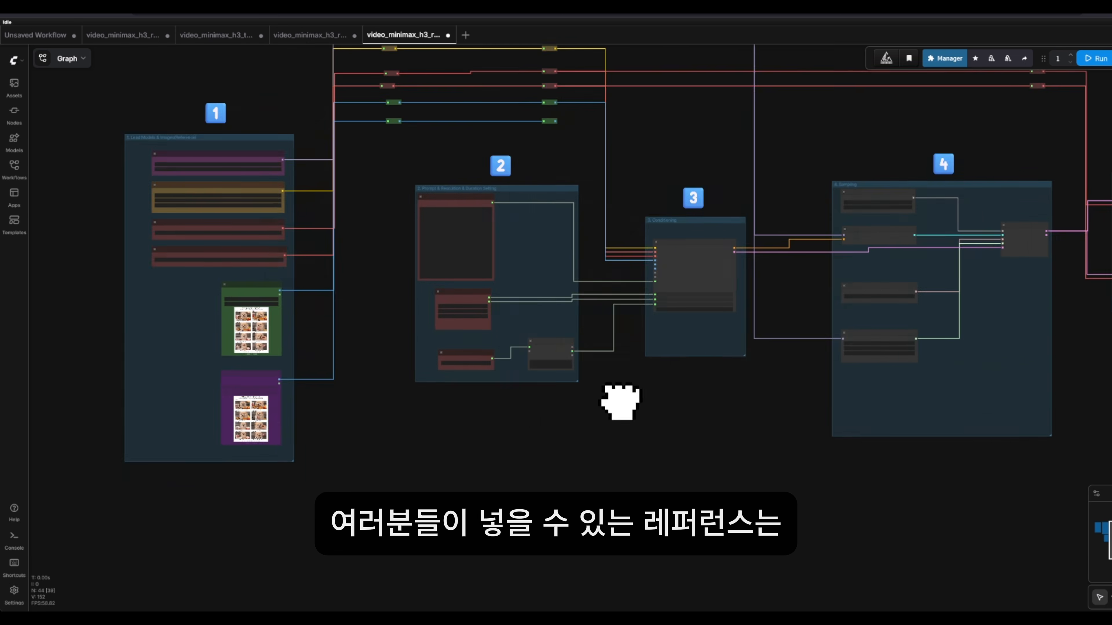
scroll(359, 295, up, 4)
drag(359, 295, 510, 226)
scroll(395, 220, up, 4)
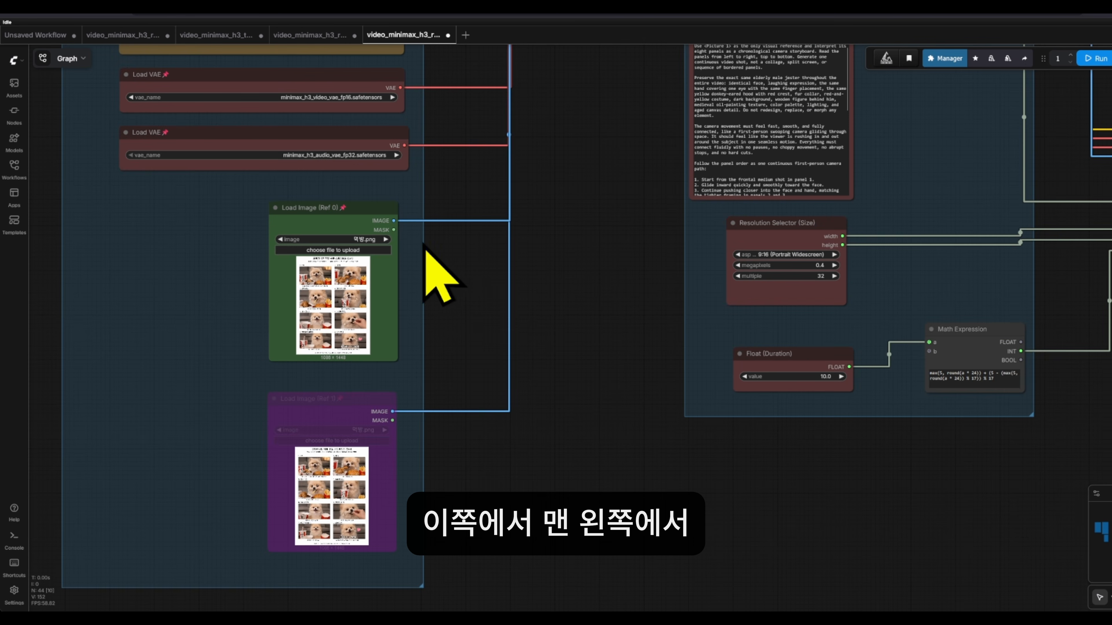
click(363, 207)
scroll(507, 280, down, 1)
scroll(464, 271, down, 1)
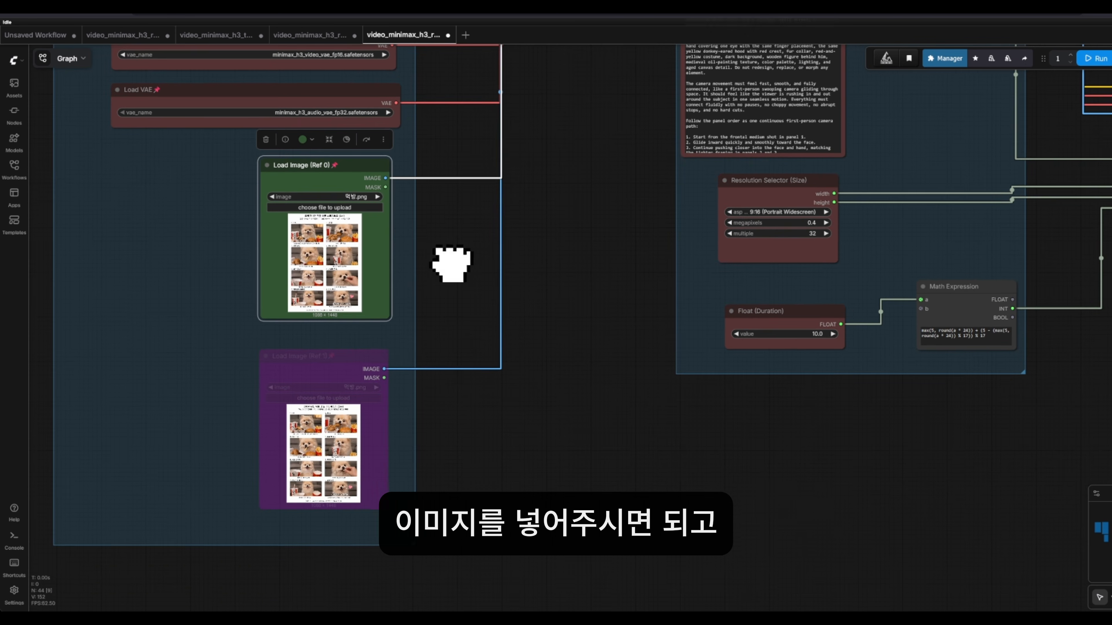
click(332, 355)
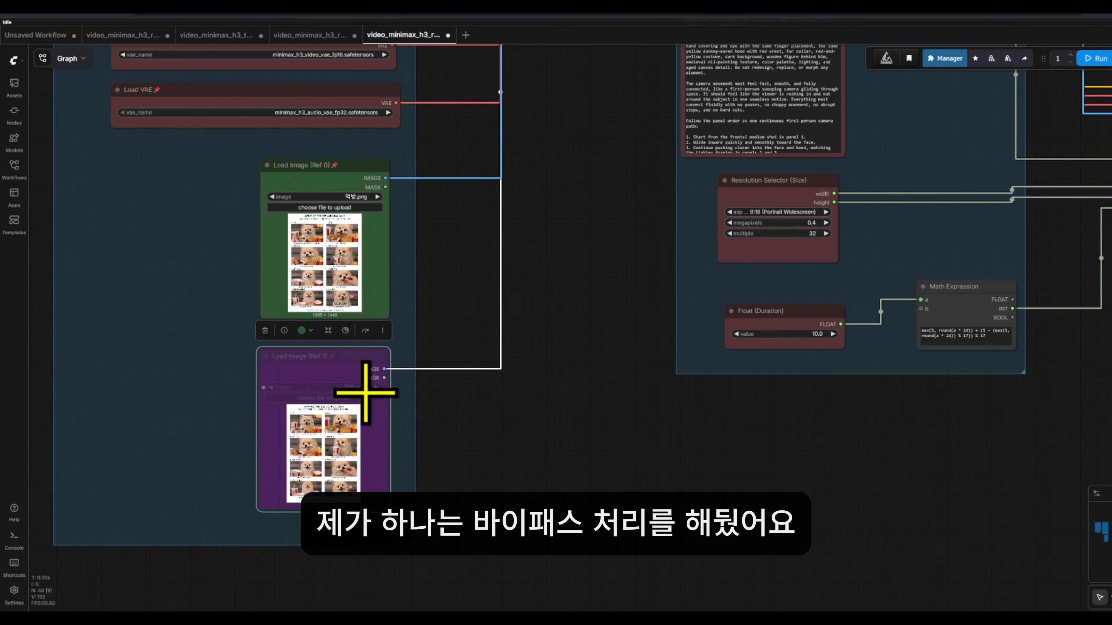
scroll(316, 202, up, 1)
click(310, 197)
scroll(489, 267, up, 1)
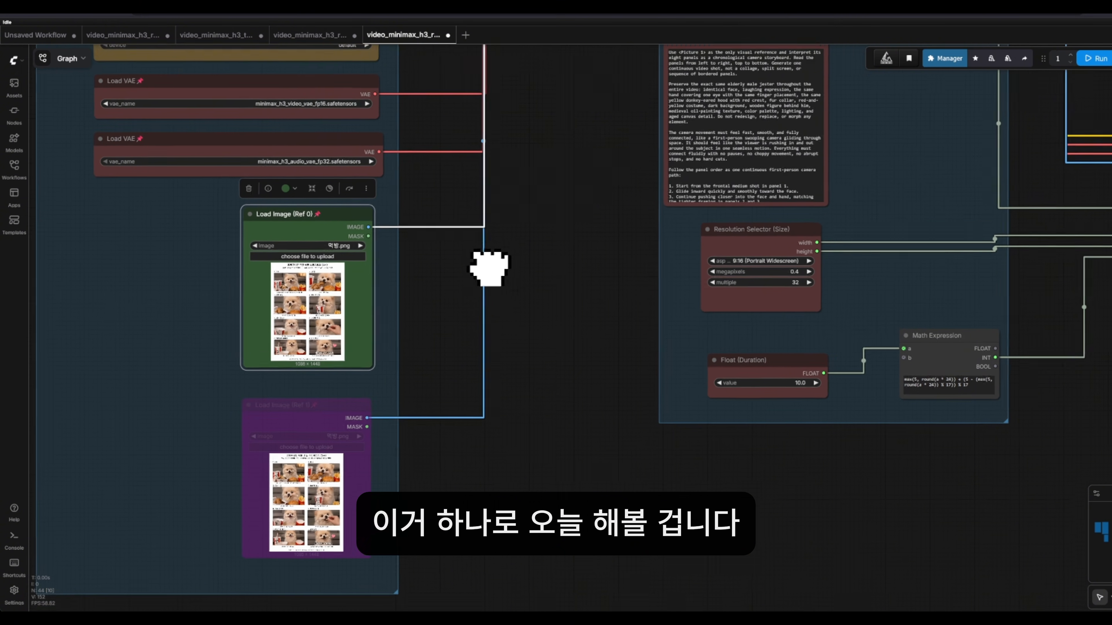
Examine the storyboard image 먹방.png in the Load Image (Ref 0) node up close, panel by panel
scroll(249, 276, up, 5)
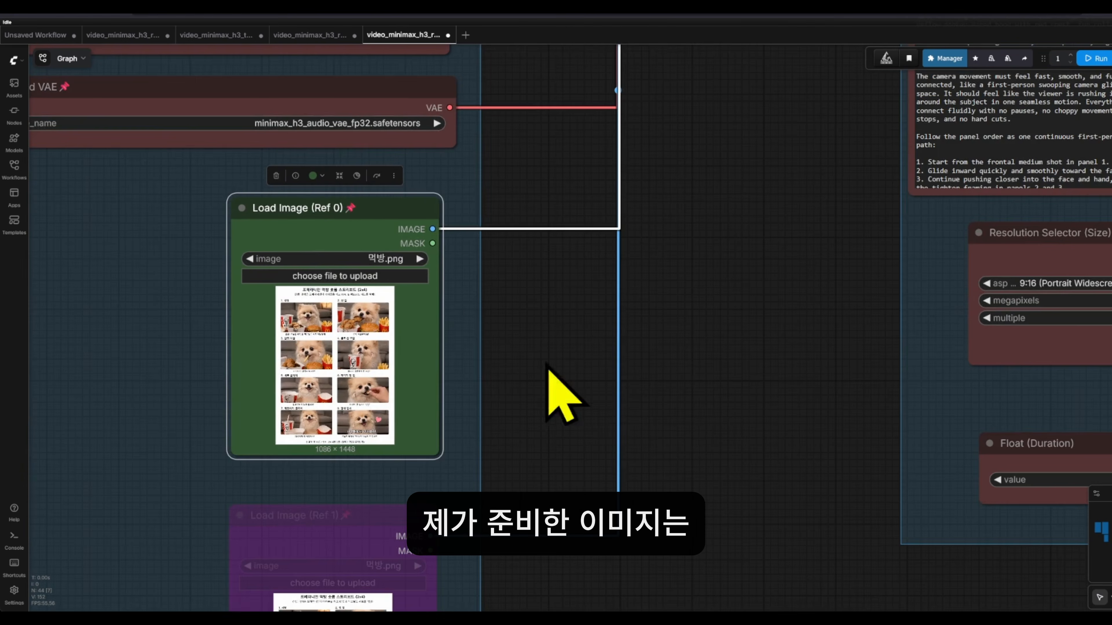
scroll(446, 260, down, 2)
scroll(442, 256, up, 2)
drag(586, 306, 672, 307)
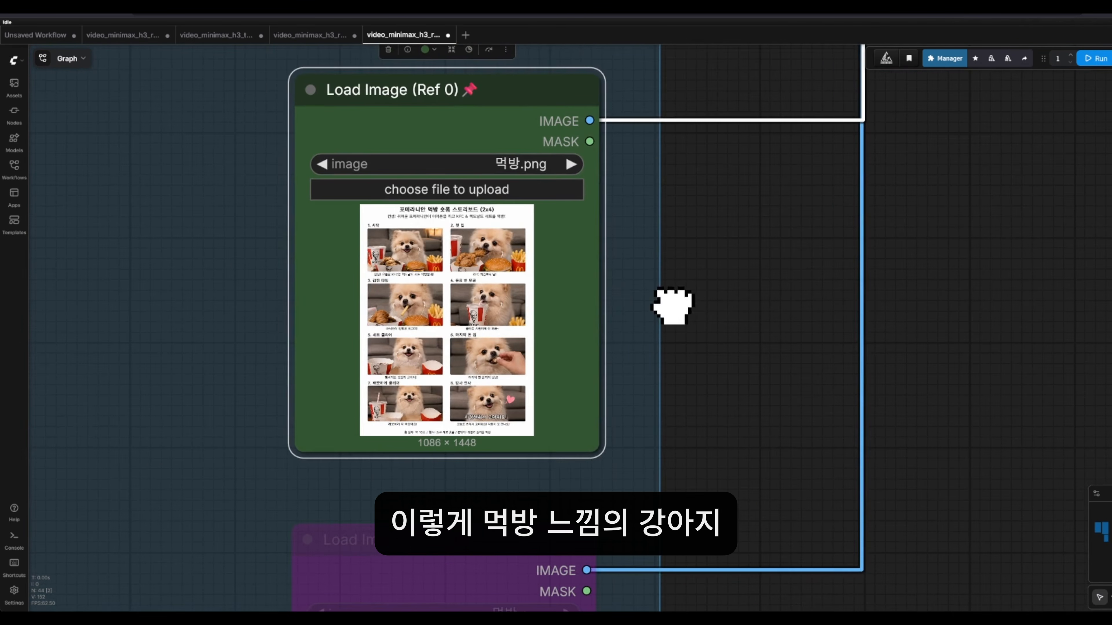
scroll(615, 335, up, 2)
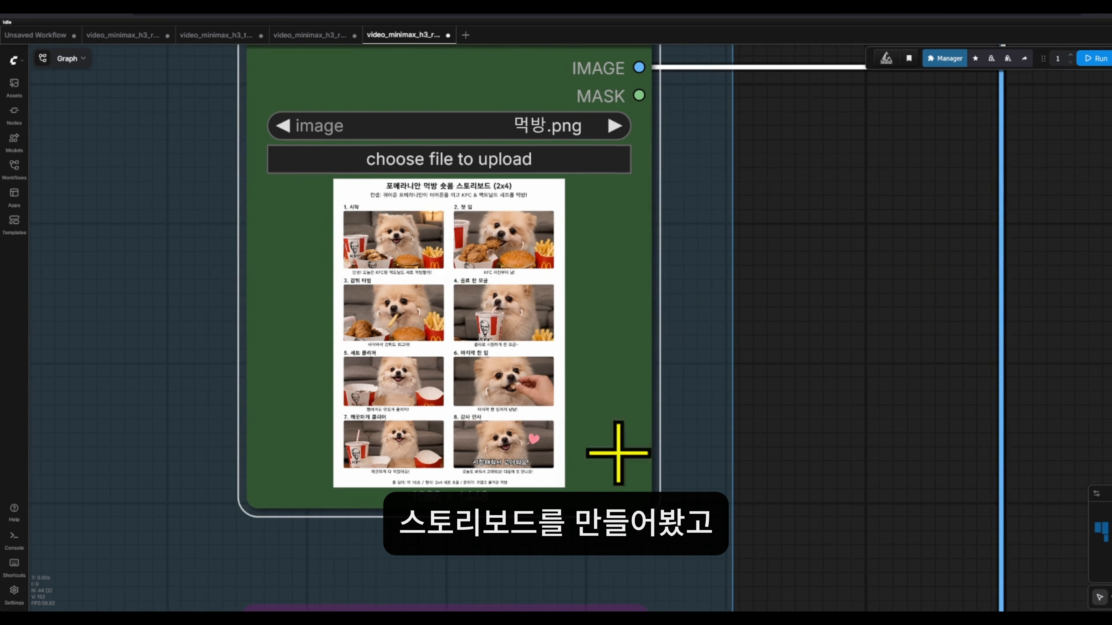
scroll(652, 390, up, 2)
scroll(501, 472, up, 1)
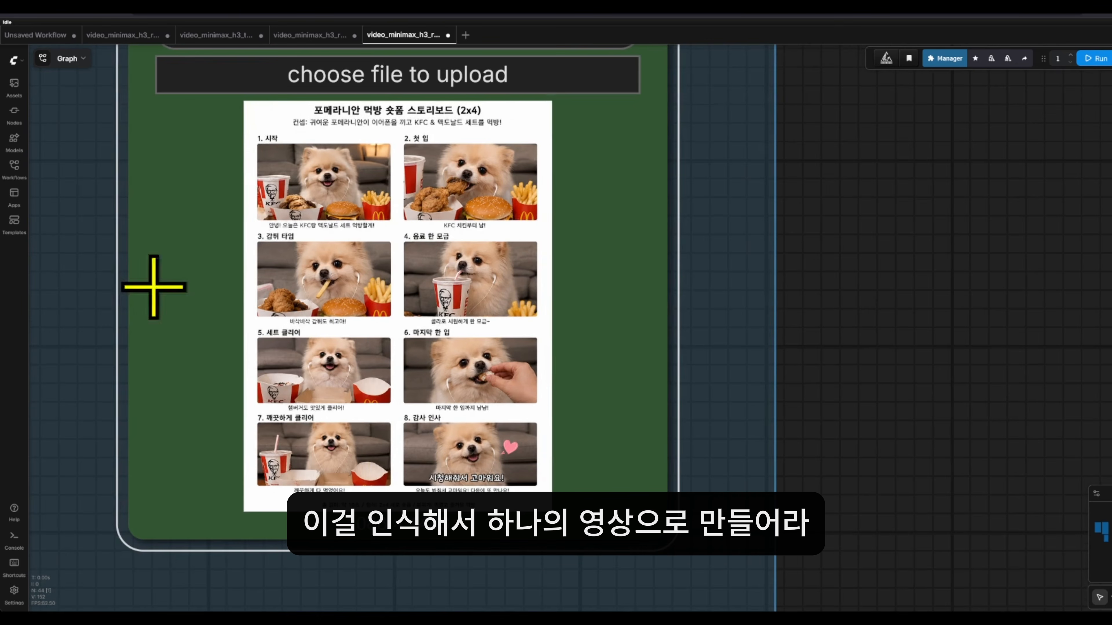
scroll(359, 187, up, 1)
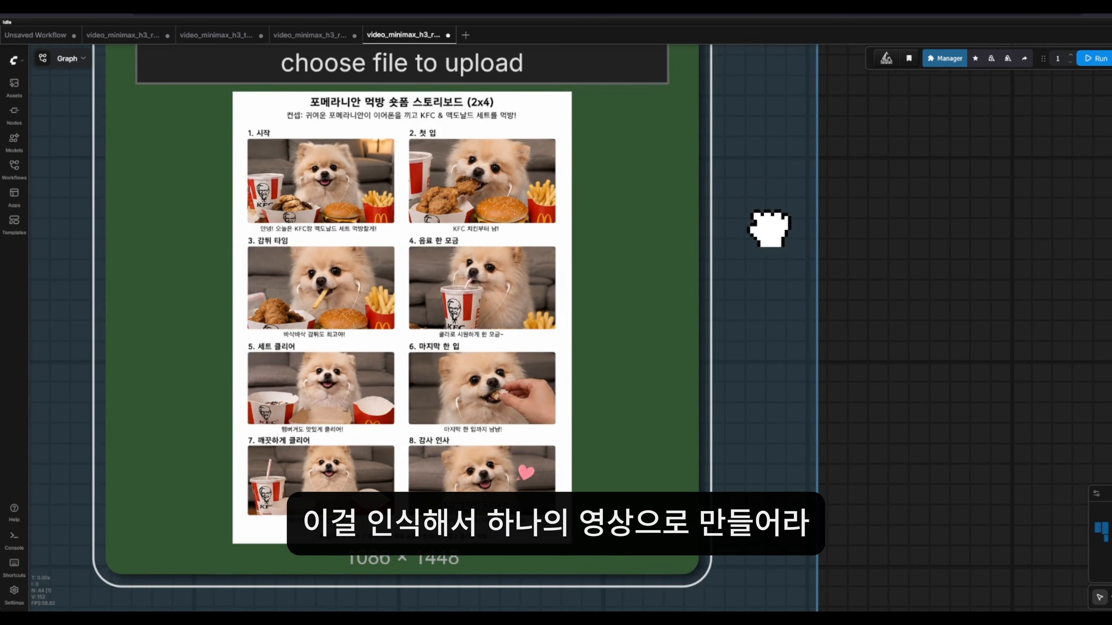
drag(770, 231, 817, 232)
scroll(578, 447, down, 5)
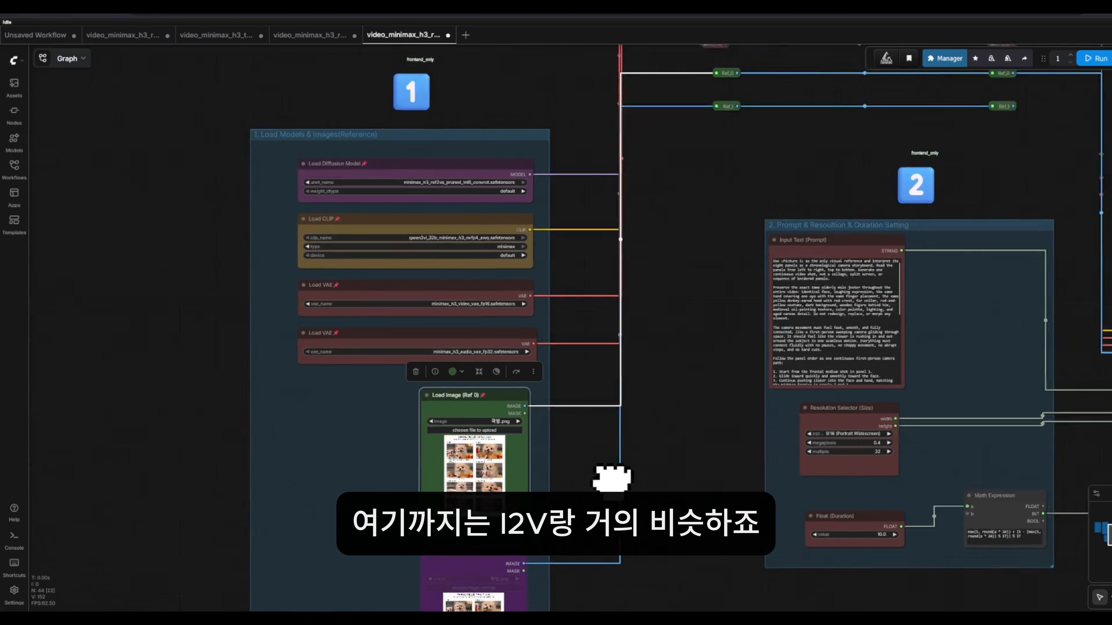
Look over the prompt, resolution and duration settings in group 2 and the MiniMax H3 Reference to Video node's inputs in group 3
drag(608, 472, 300, 374)
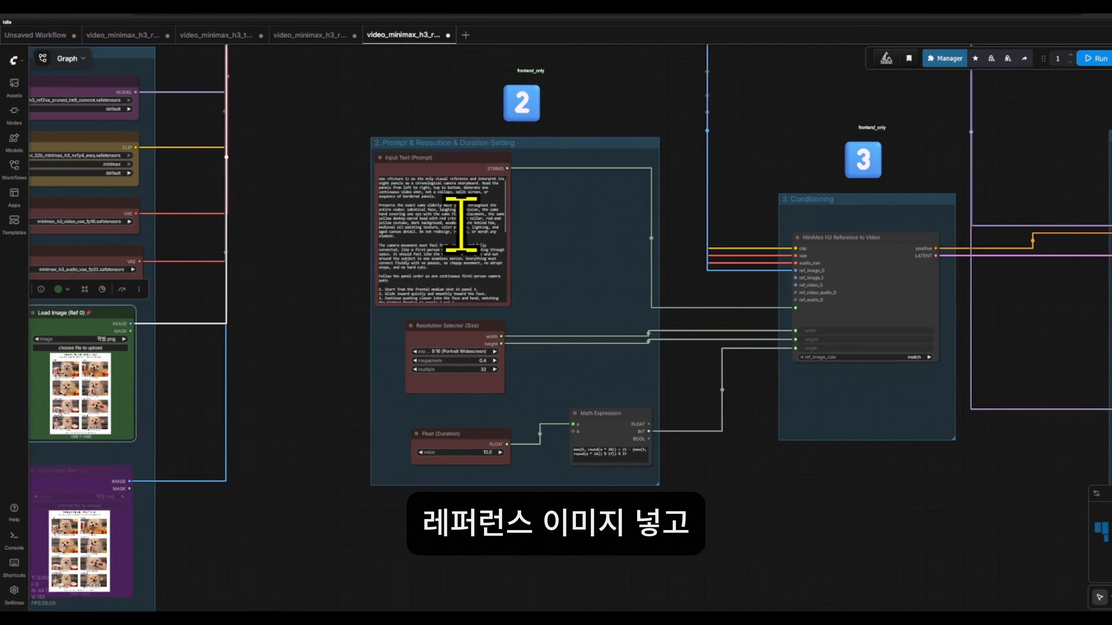
drag(614, 274, 582, 167)
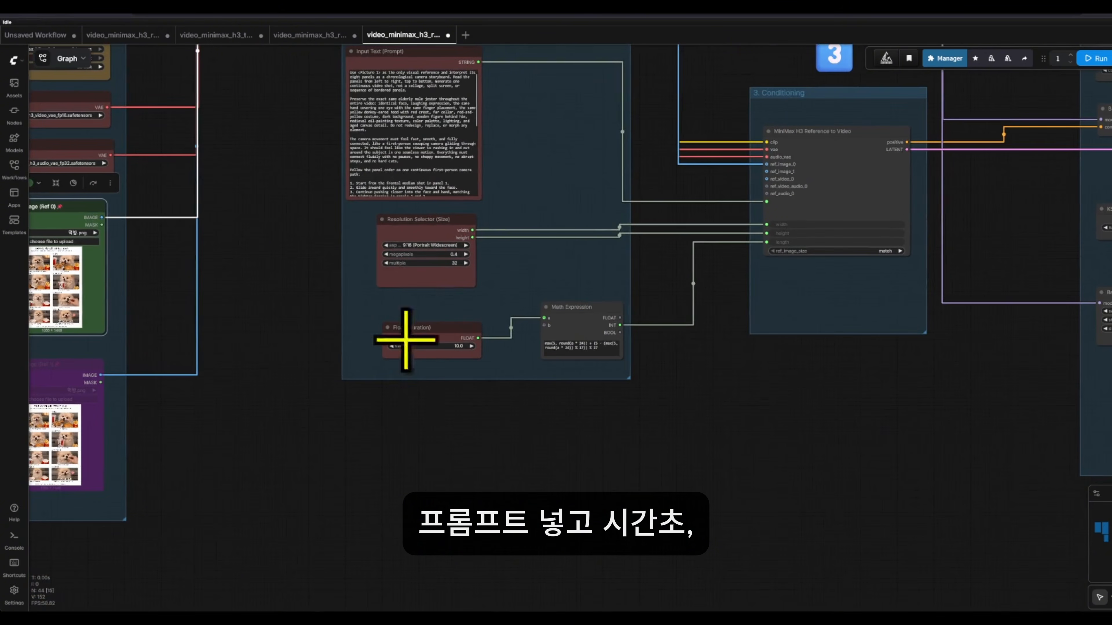
drag(658, 194, 329, 298)
scroll(333, 211, up, 3)
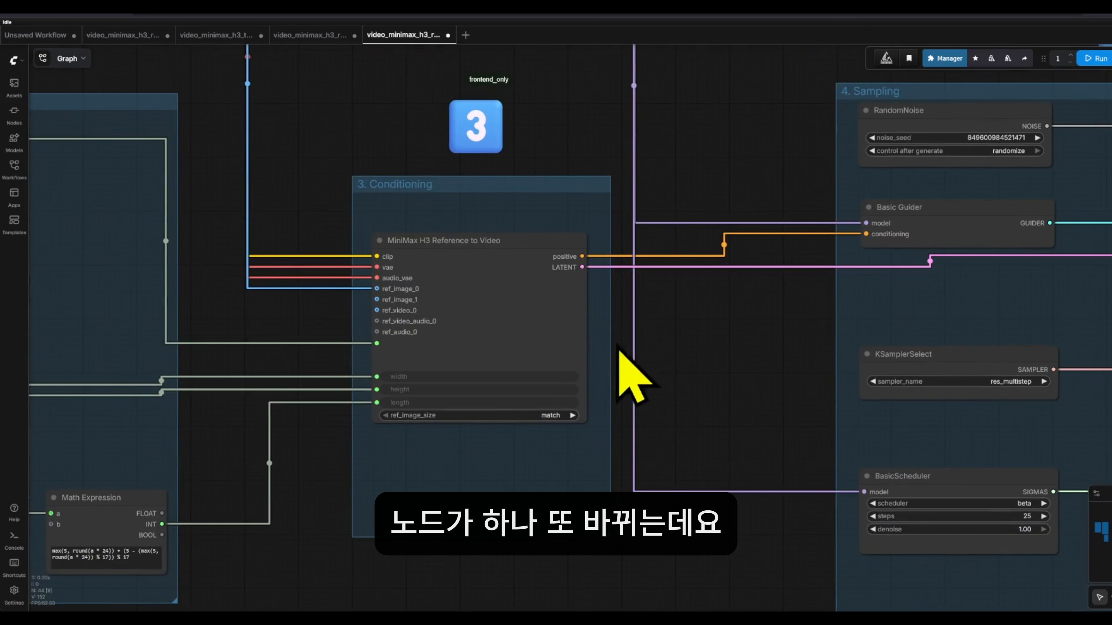
scroll(639, 332, up, 3)
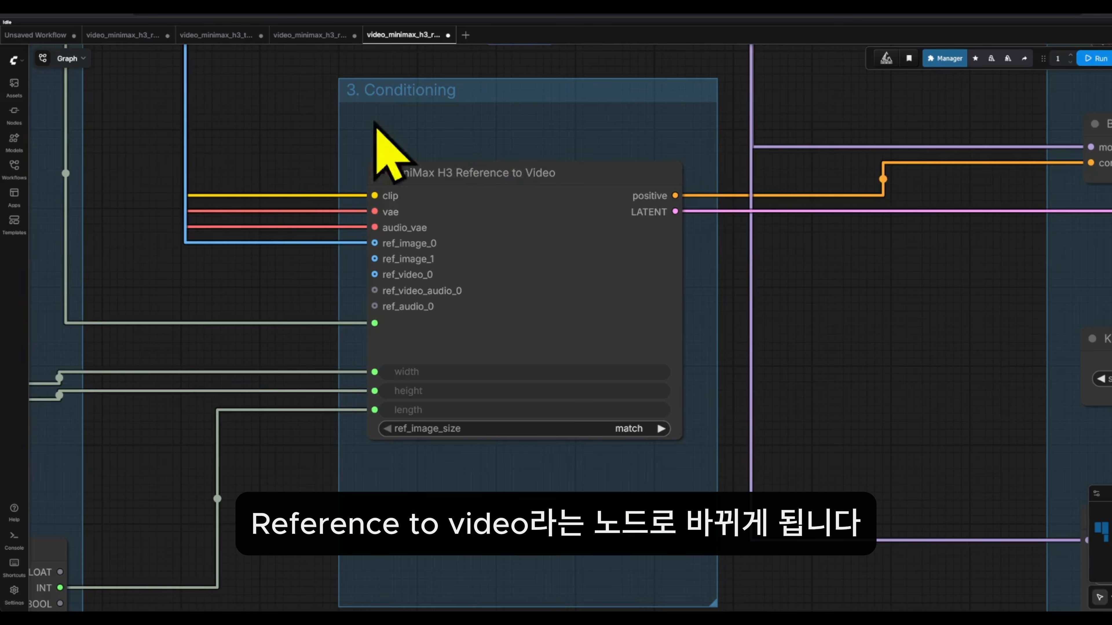
scroll(896, 335, left, 3)
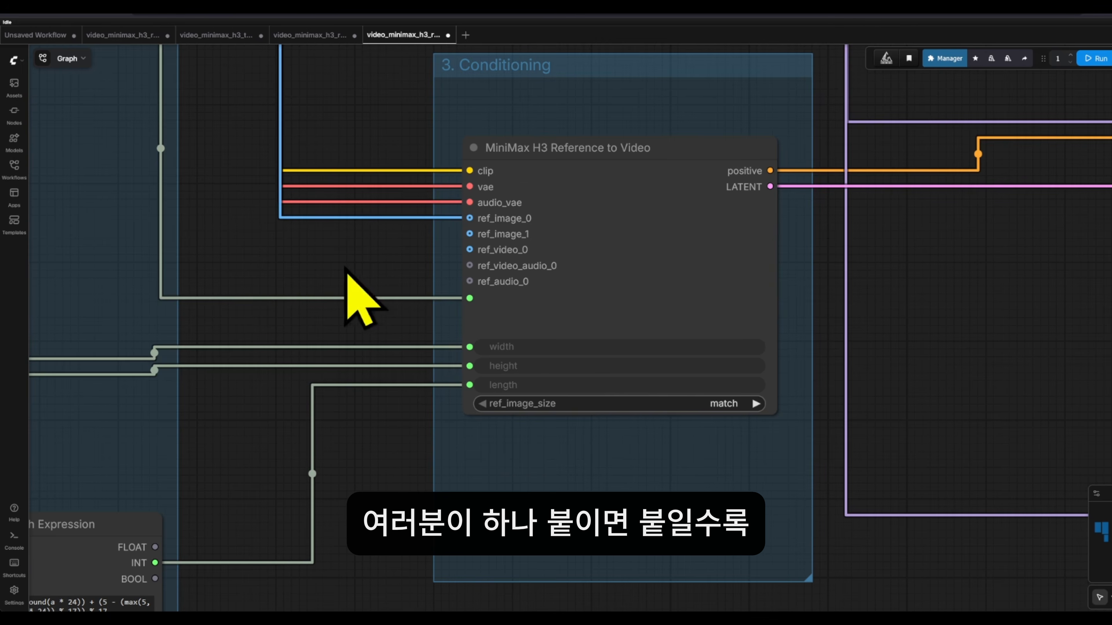
drag(345, 276, 446, 275)
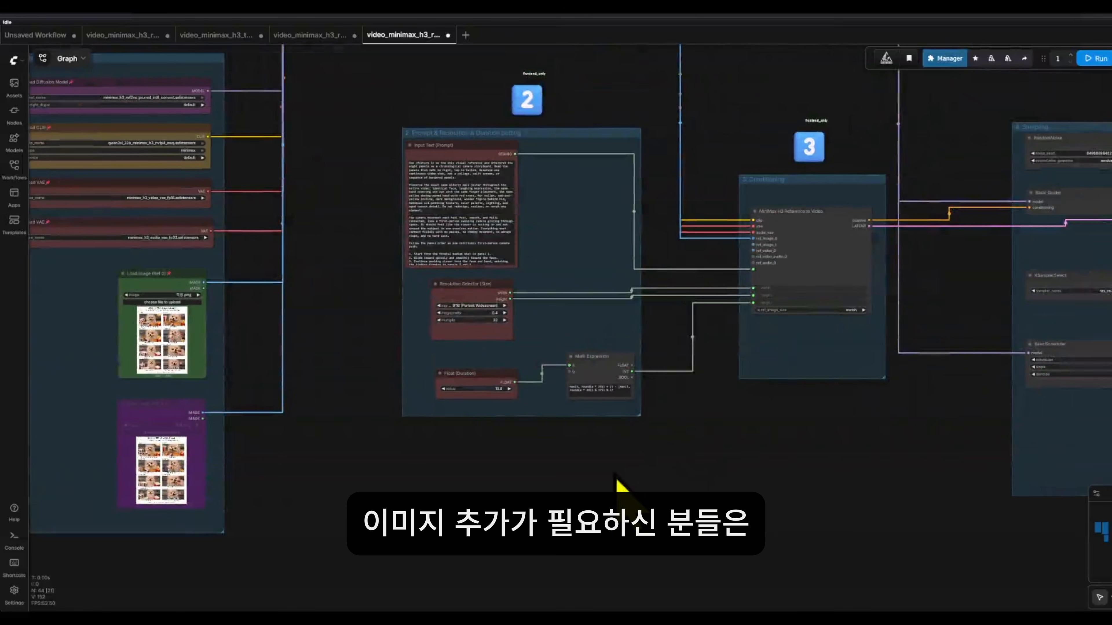
Remove the bypass from the second reference image node, Load Image (Ref 1), in group 1
scroll(160, 402, up, 5)
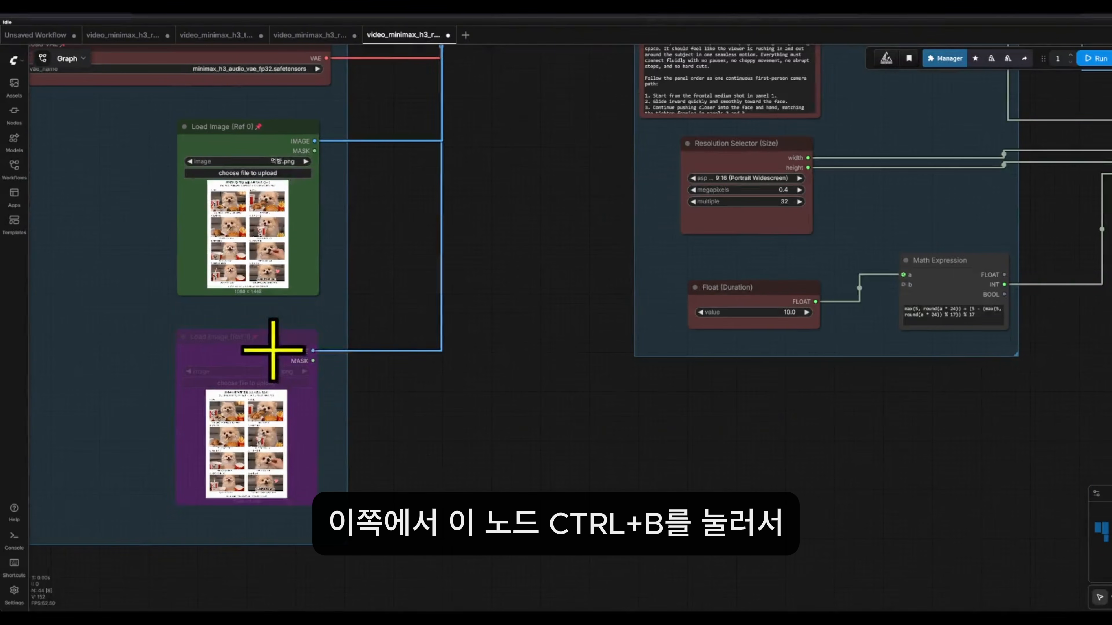
click(298, 341)
key(ctrl+b)
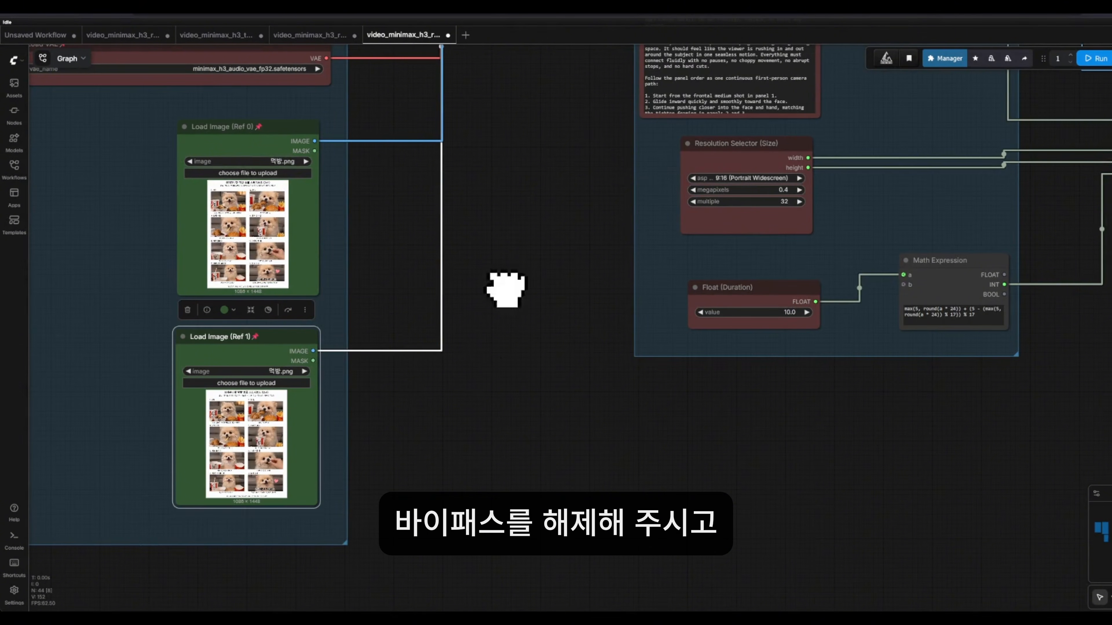
Connect the Ref_1 reroute output to the ref_image_1 input of the MiniMax H3 Reference to Video node
scroll(472, 422, down, 5)
drag(471, 422, 367, 460)
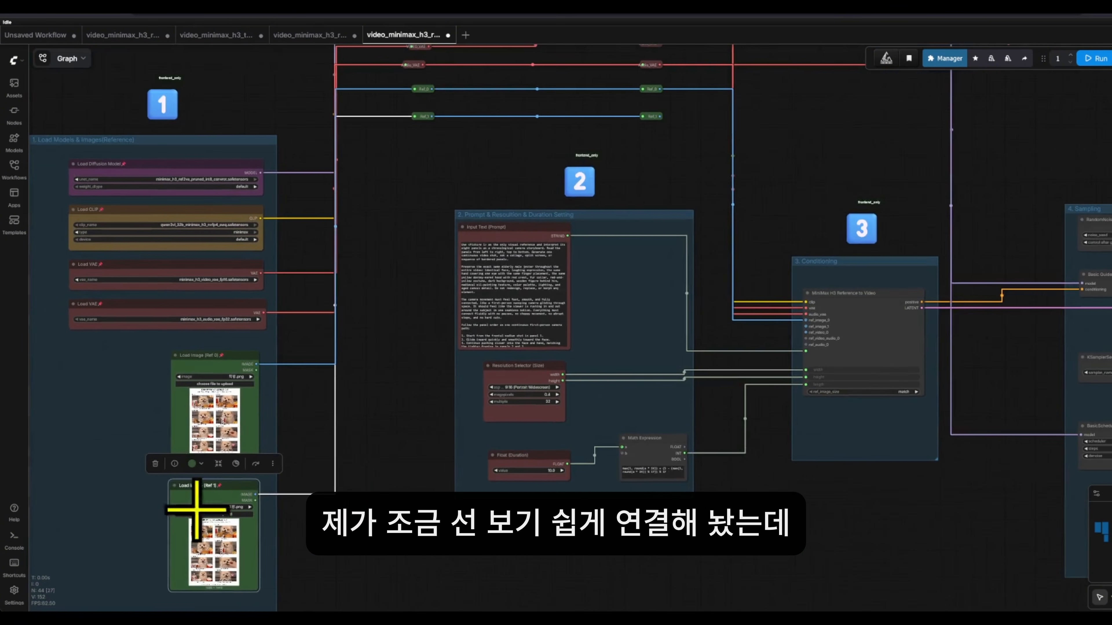
scroll(442, 123, up, 3)
drag(638, 186, 115, 134)
scroll(253, 79, up, 2)
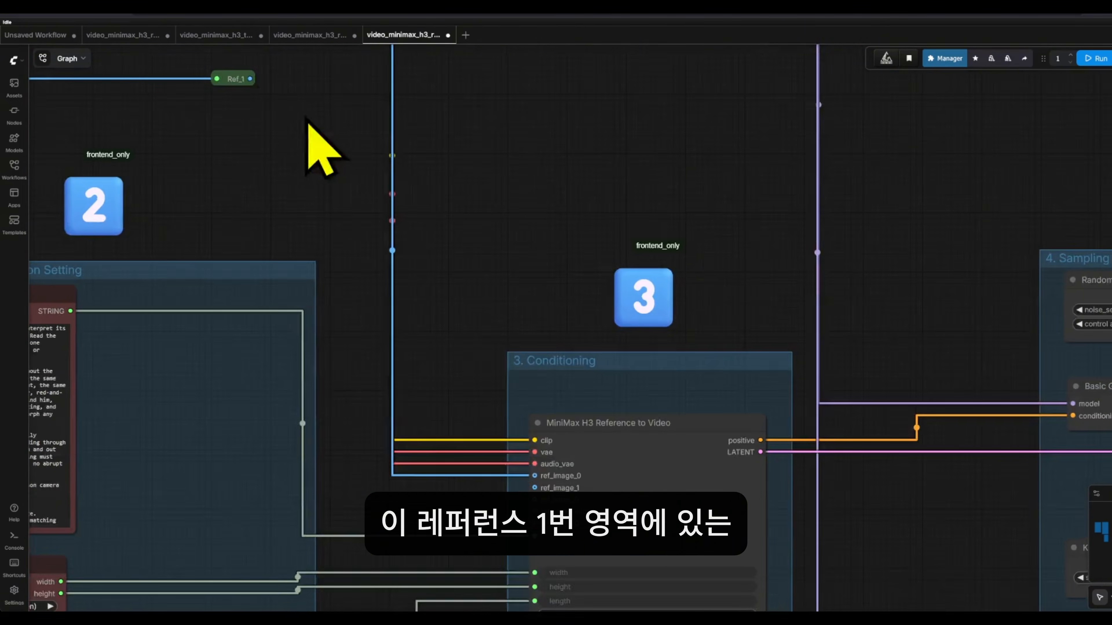
scroll(306, 125, up, 2)
scroll(287, 195, down, 3)
drag(287, 196, 221, 161)
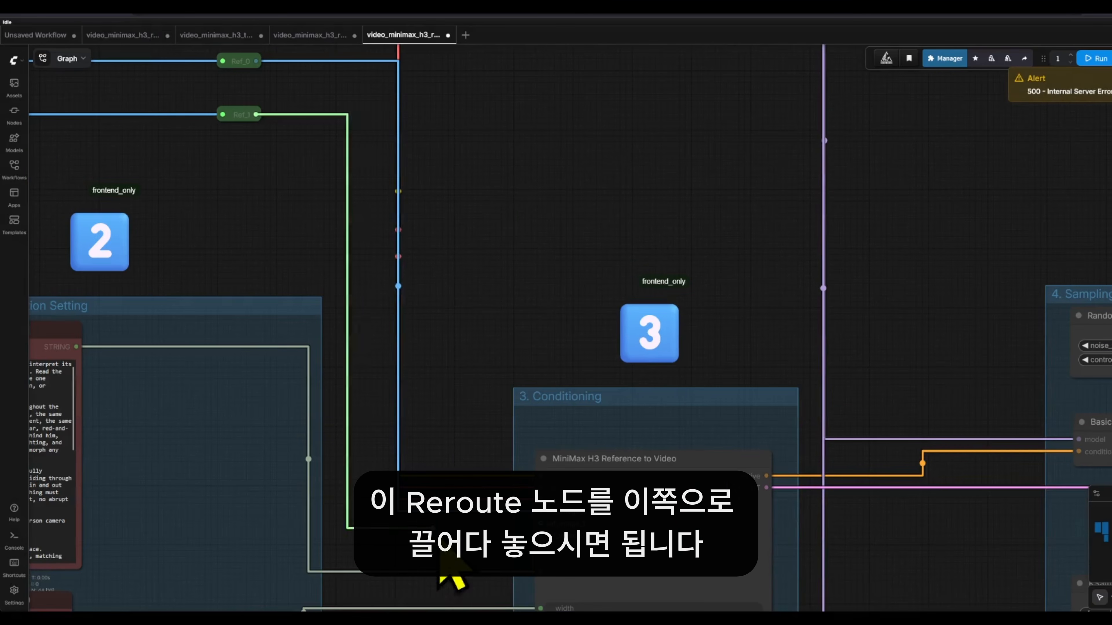
click(451, 578)
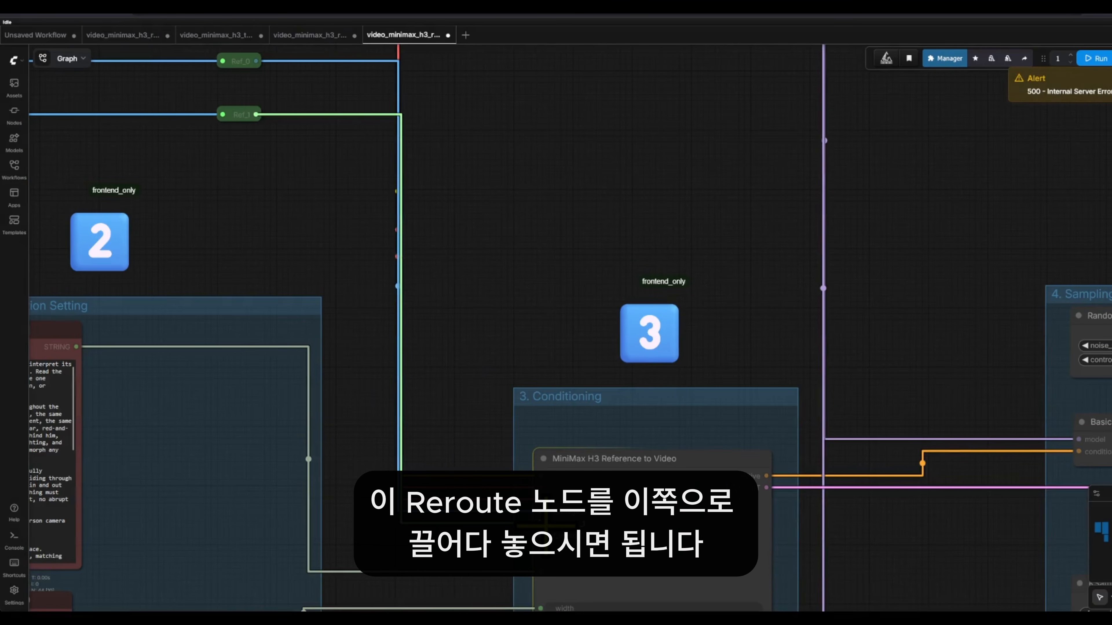
scroll(385, 454, up, 5)
scroll(523, 429, up, 3)
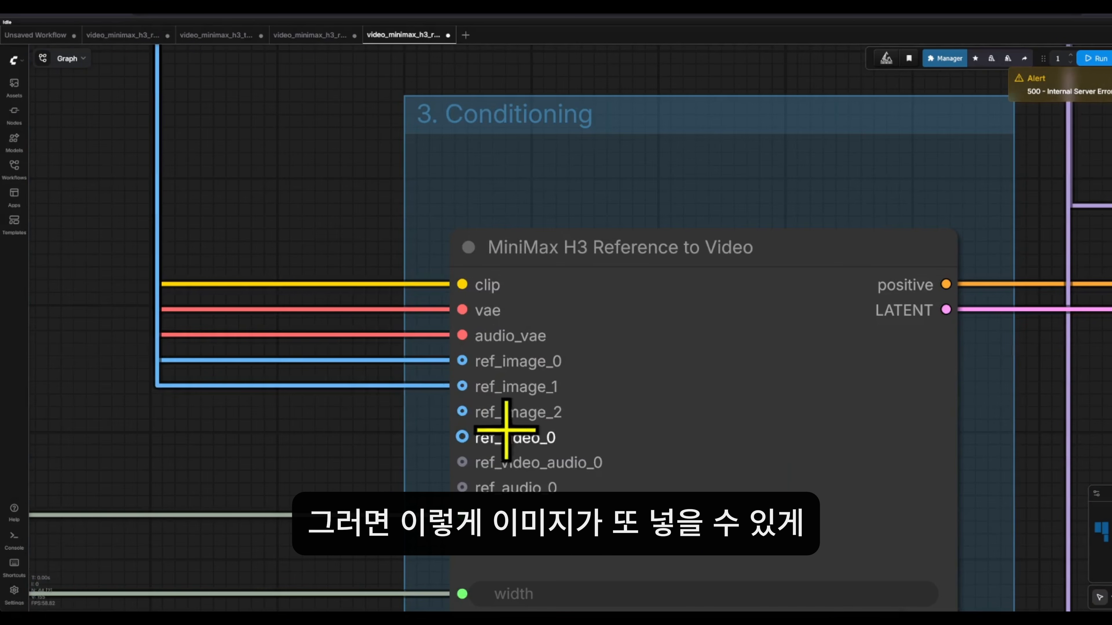
Detach the Ref_1 link from the ref_image_1 input and dismiss the node search without adding a node
drag(474, 396, 293, 404)
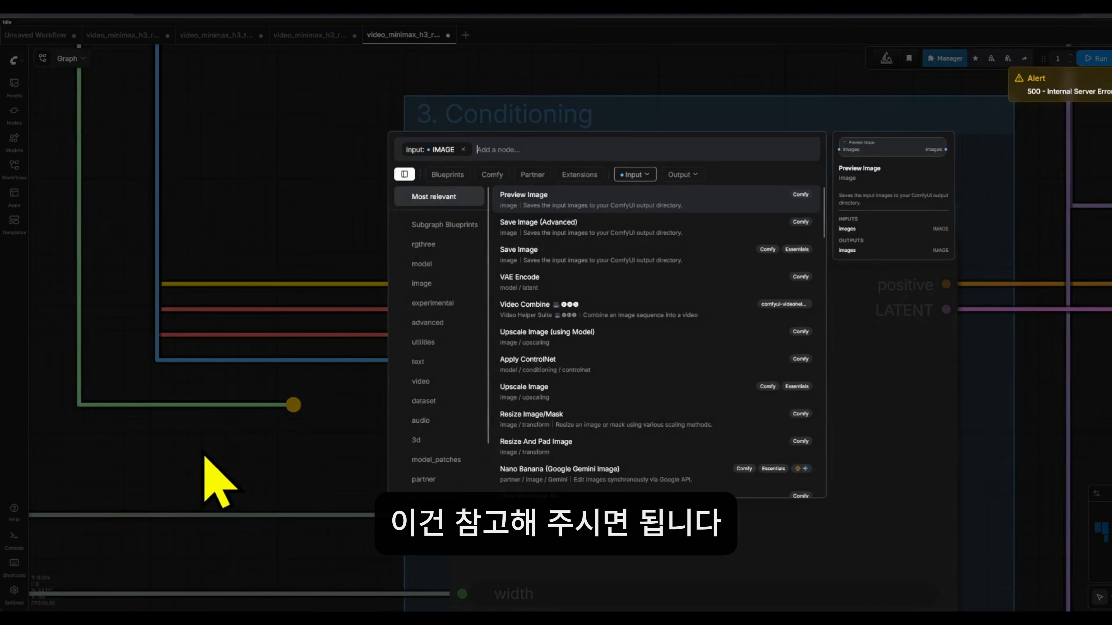
click(206, 479)
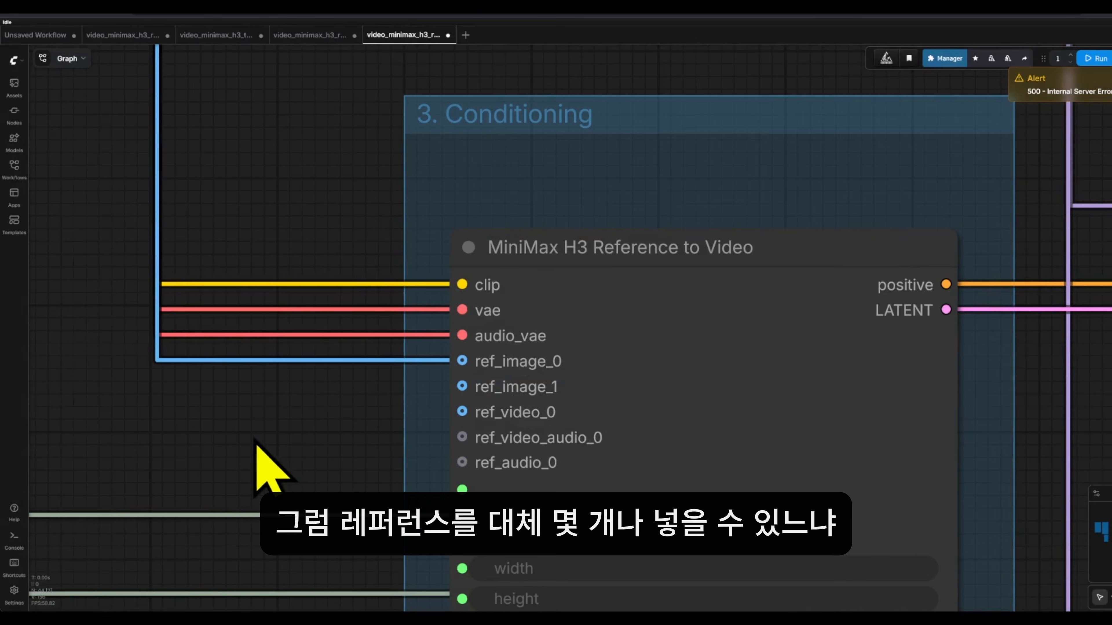
scroll(292, 455, down, 3)
drag(293, 455, 230, 229)
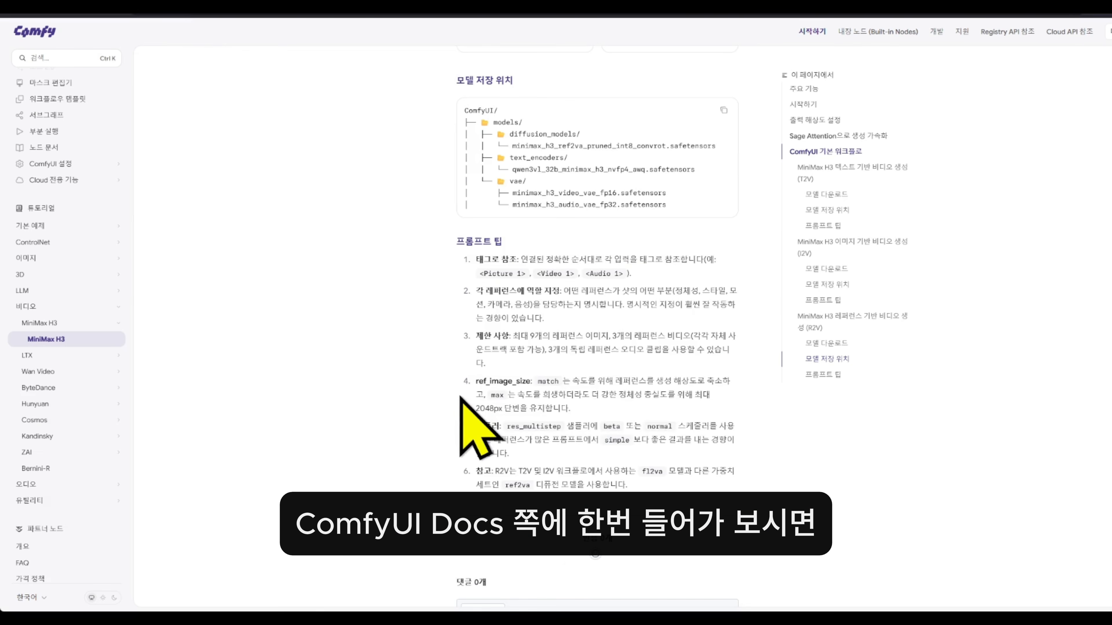
Read the R2V prompt tips on the ComfyUI Docs MiniMax H3 page, covering reference roles and the limits on reference inputs
scroll(525, 412, up, 5)
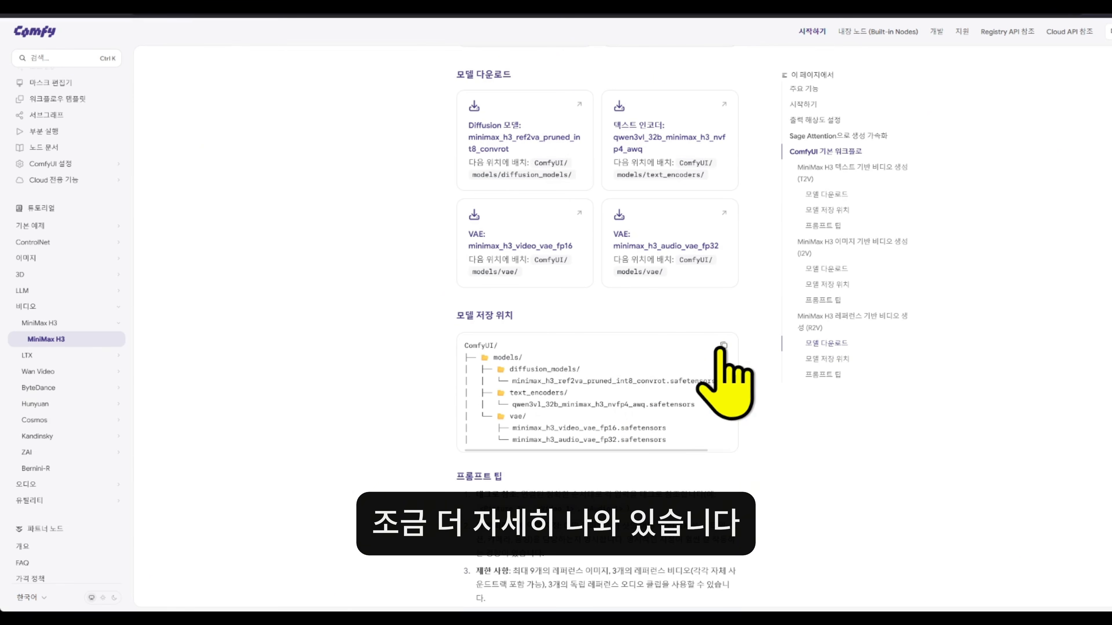
scroll(713, 268, down, 10)
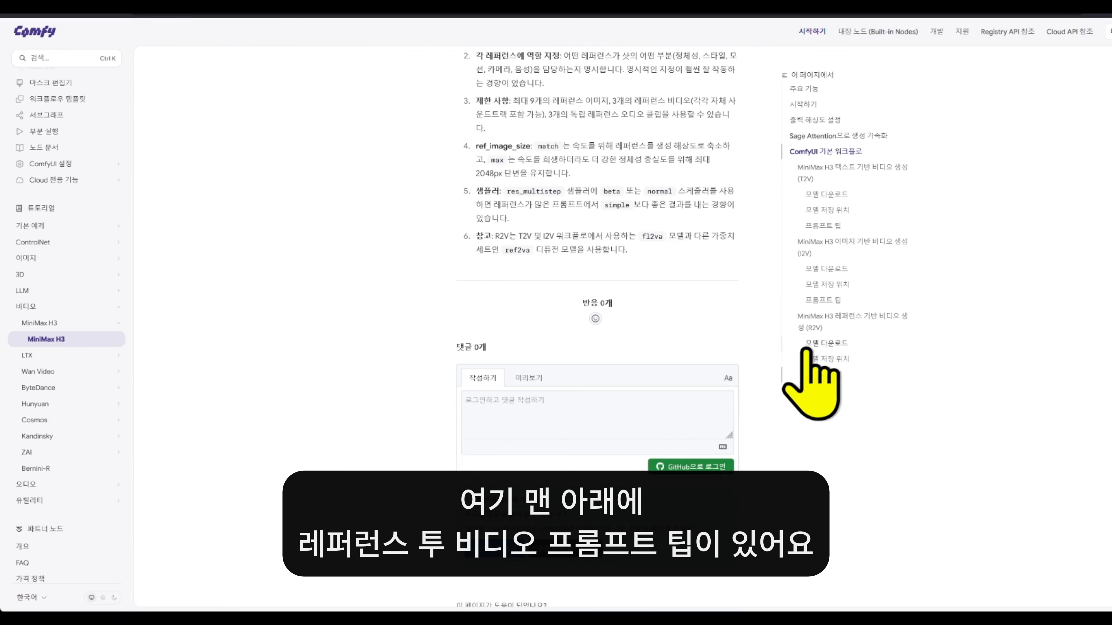
click(814, 344)
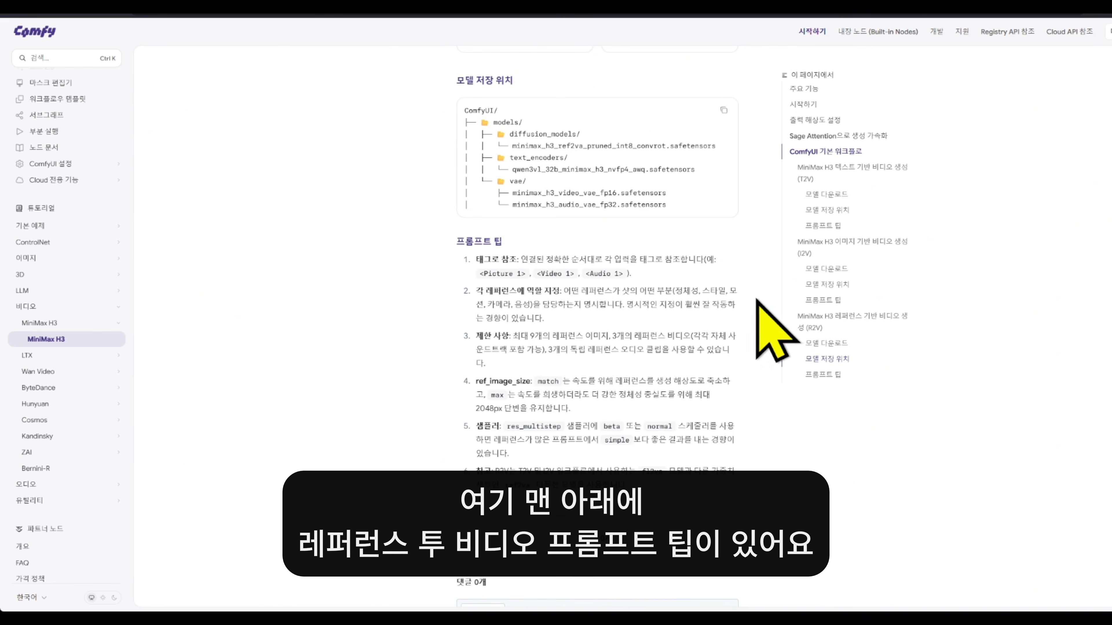
drag(736, 290, 546, 290)
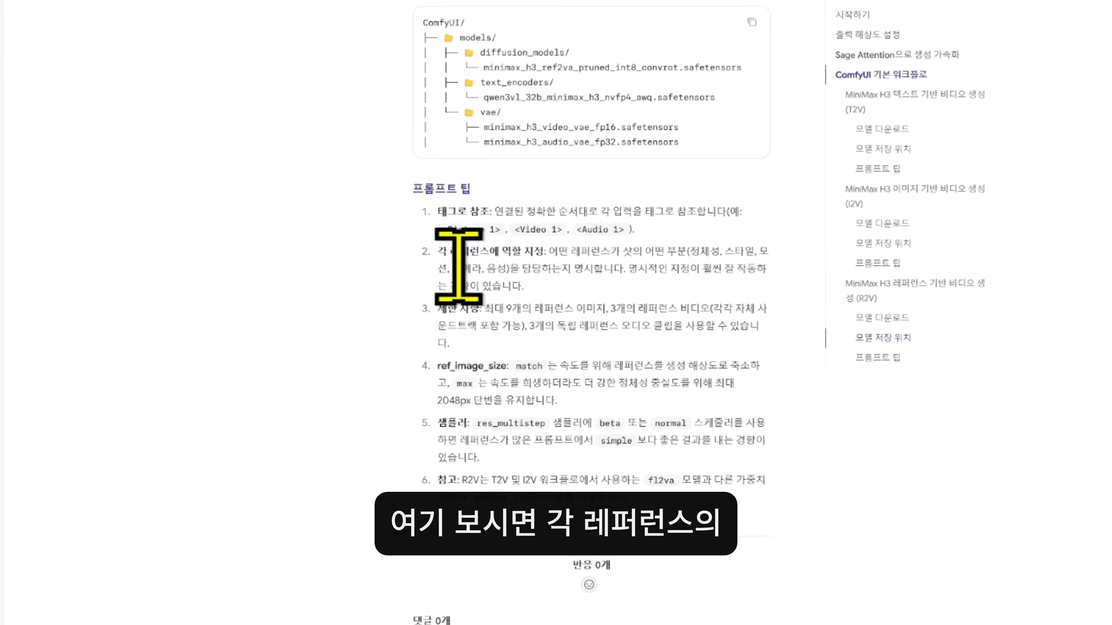
drag(509, 215, 675, 216)
drag(381, 287, 453, 285)
click(454, 303)
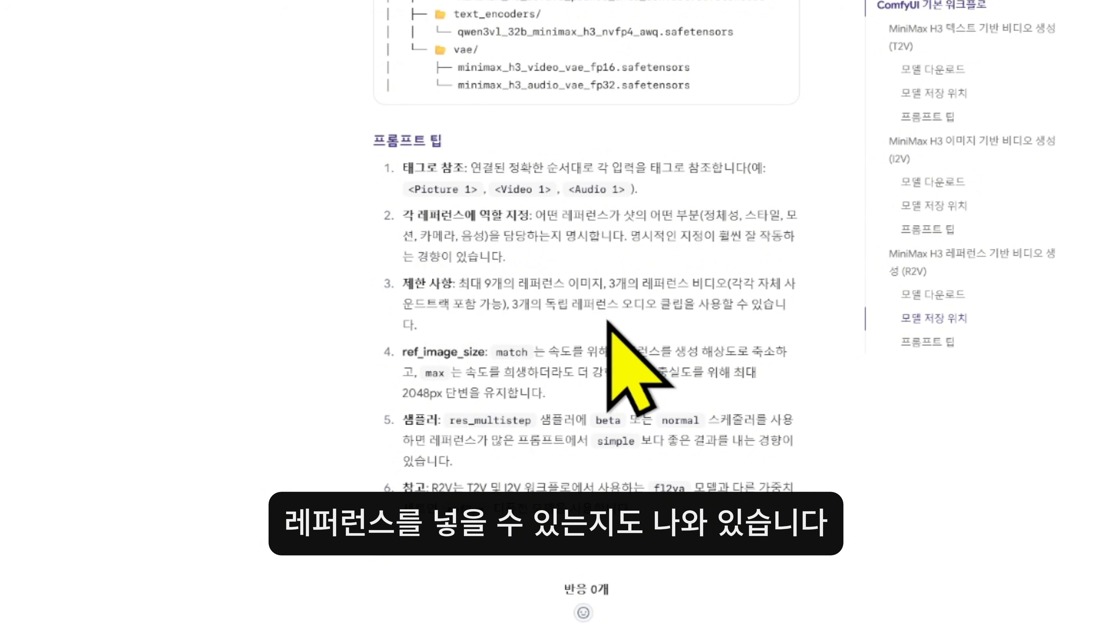
drag(606, 284, 457, 285)
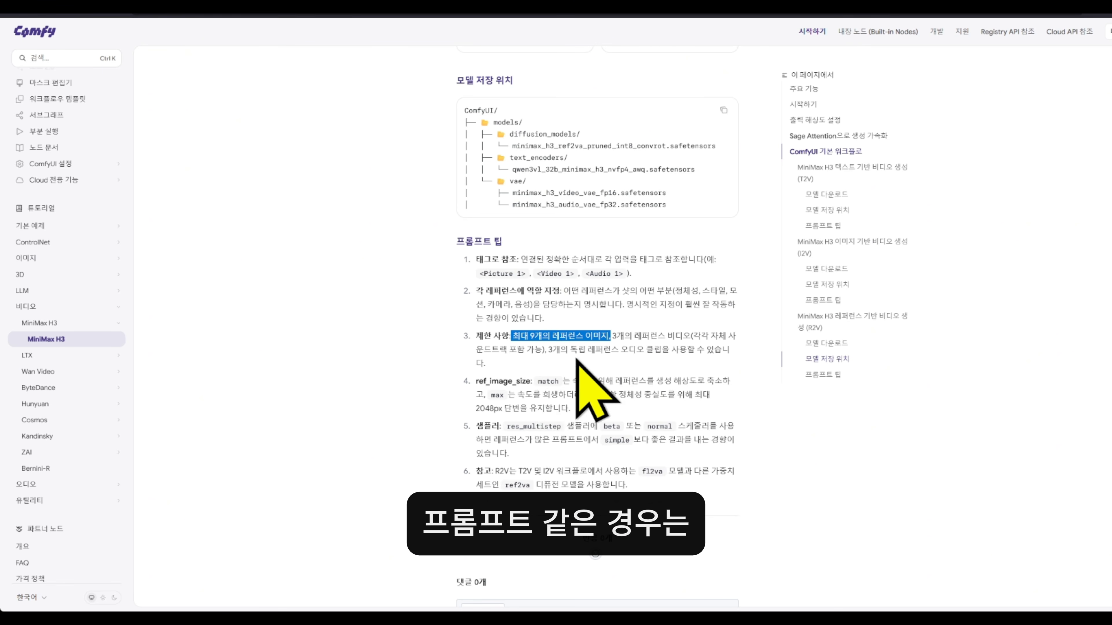
Examine the <Picture 1>, <Video 1>, <Audio 1> tag format in the prompt tips and highlight the tips text
scroll(538, 382, up, 2)
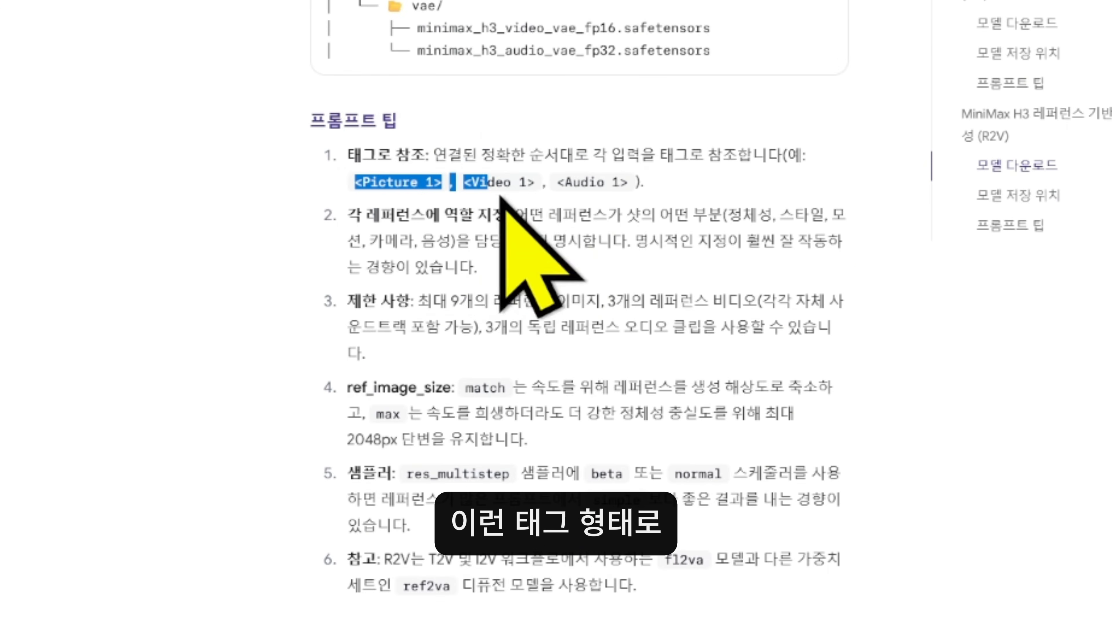
drag(501, 199, 645, 183)
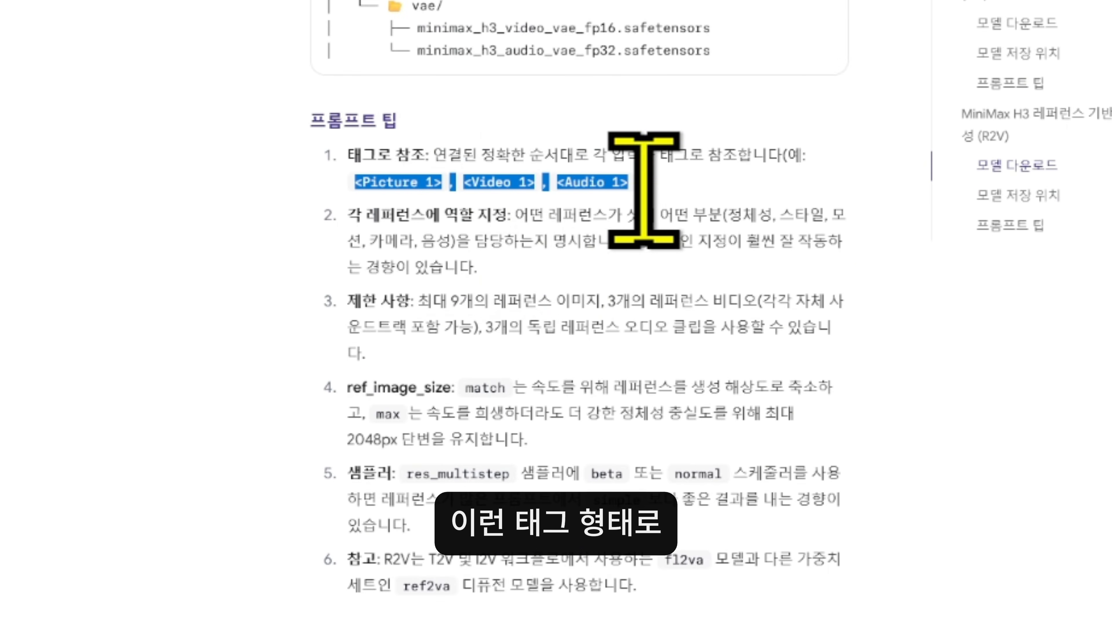
click(698, 199)
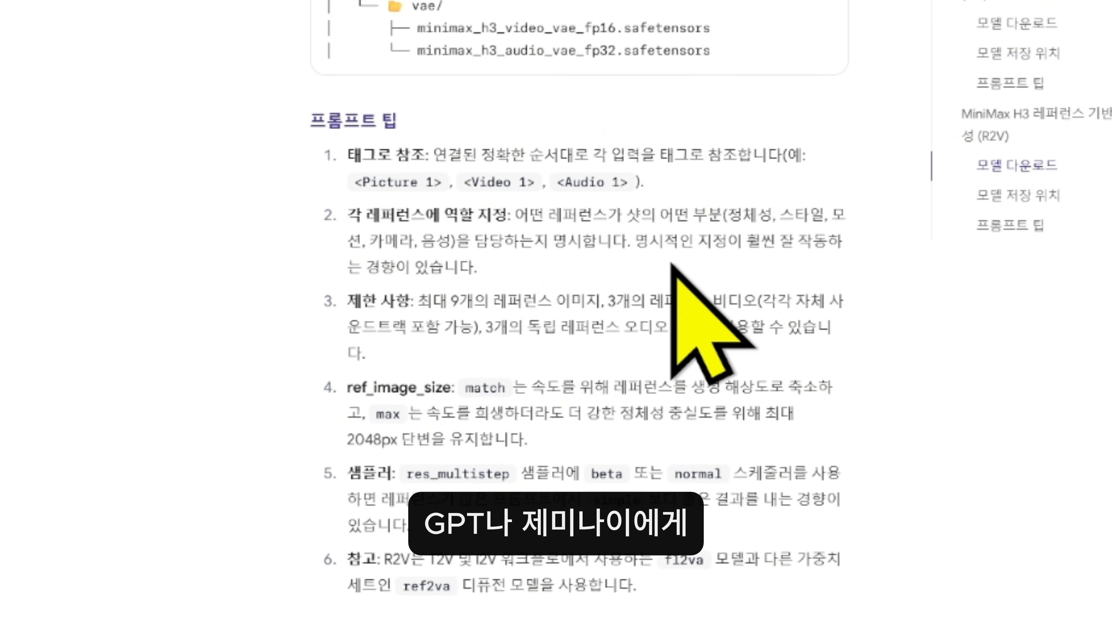
drag(695, 295, 196, 139)
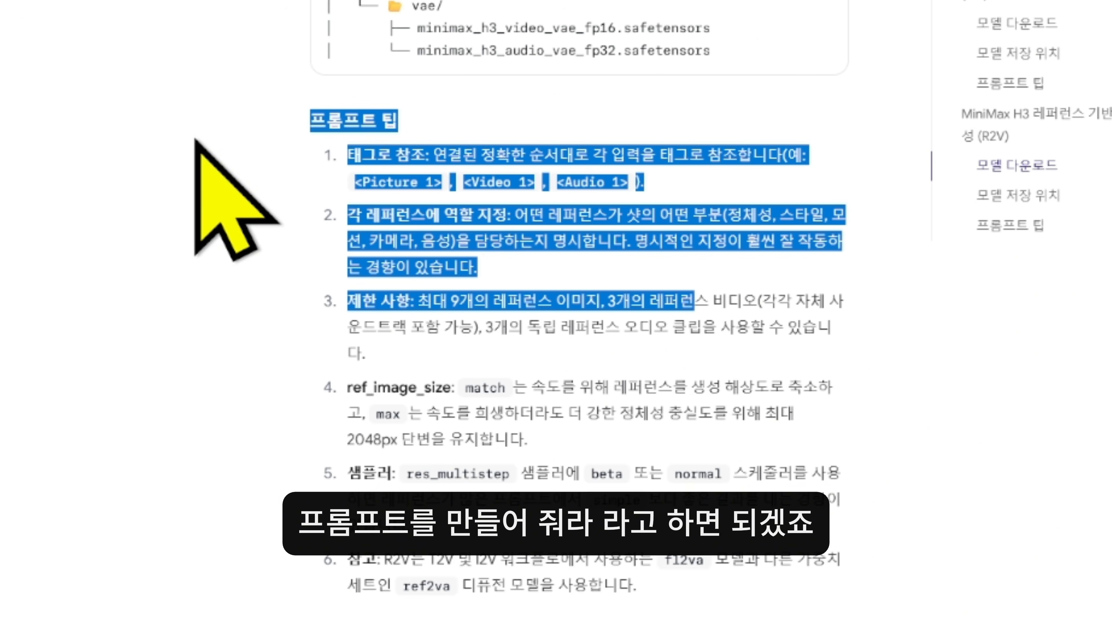
drag(346, 267, 42, 164)
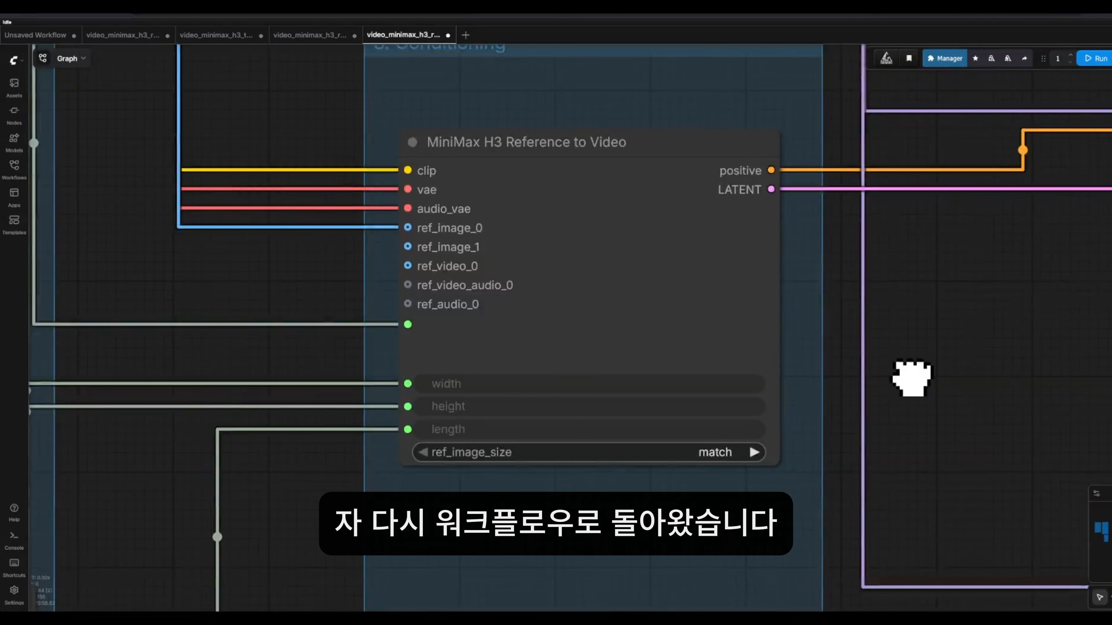
Return to the ComfyUI workflow and inspect the MiniMax H3 Reference to Video node down to its ref_image_size option
drag(906, 378, 846, 413)
scroll(881, 427, down, 3)
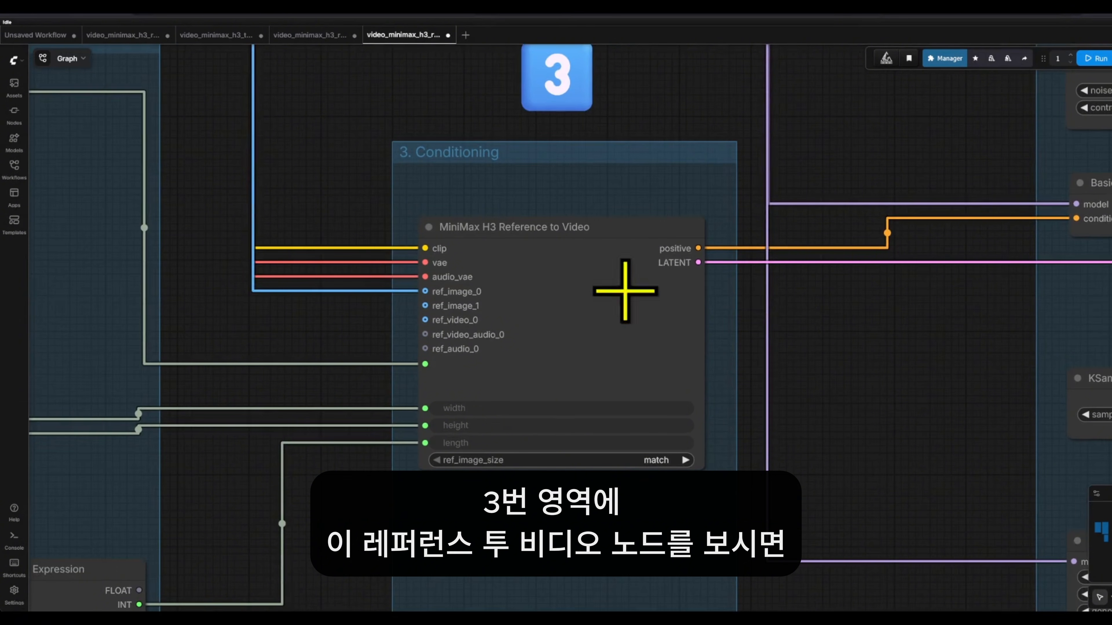
drag(672, 580, 752, 422)
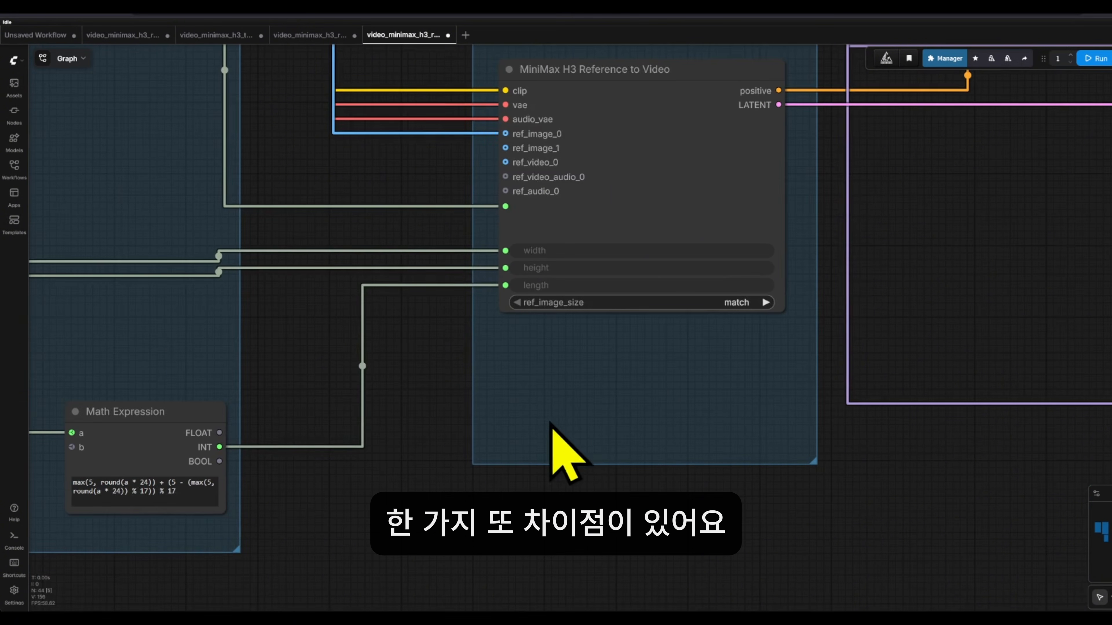
Add a MiniMax H3 Image to Video node below the Reference to Video node to compare their settings, and delete it
scroll(576, 302, up, 7)
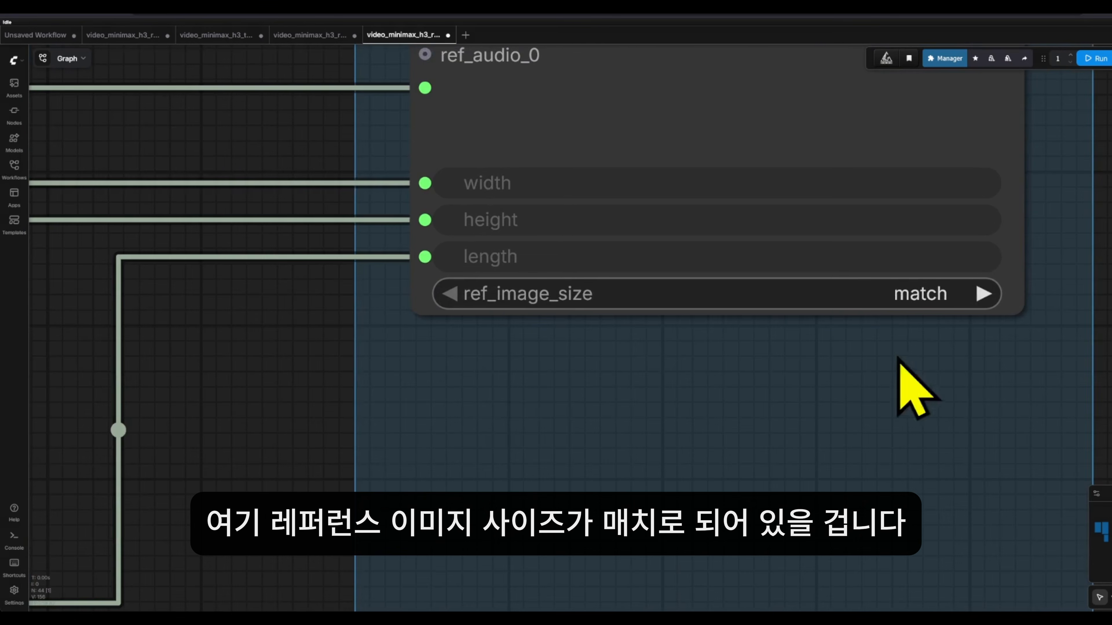
drag(901, 363, 762, 399)
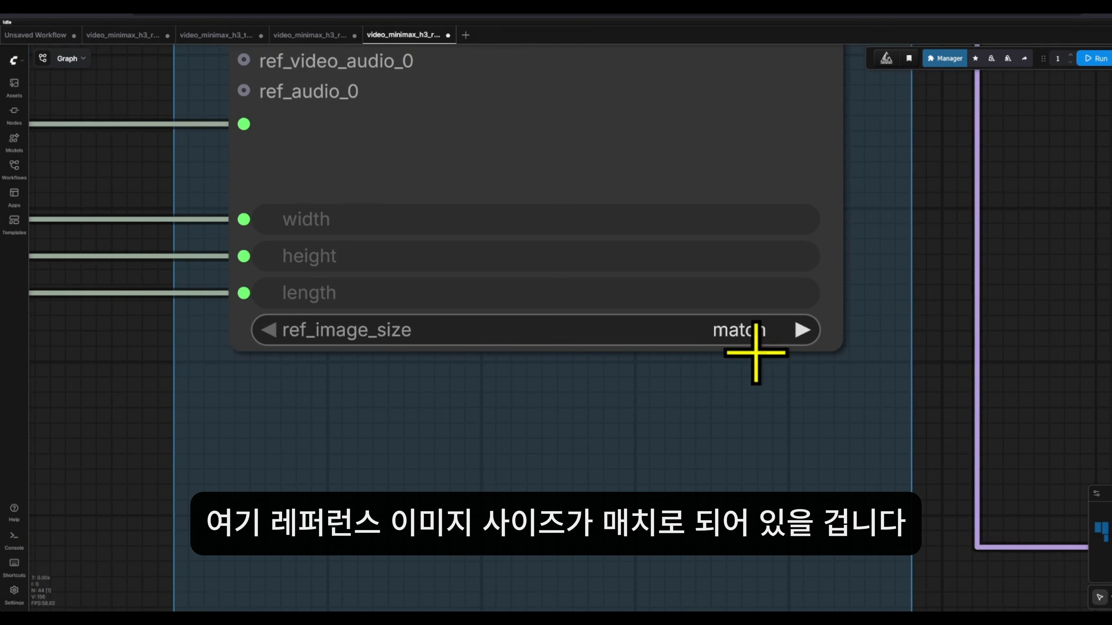
scroll(756, 352, down, 6)
scroll(784, 281, right, 5)
scroll(785, 281, down, 2)
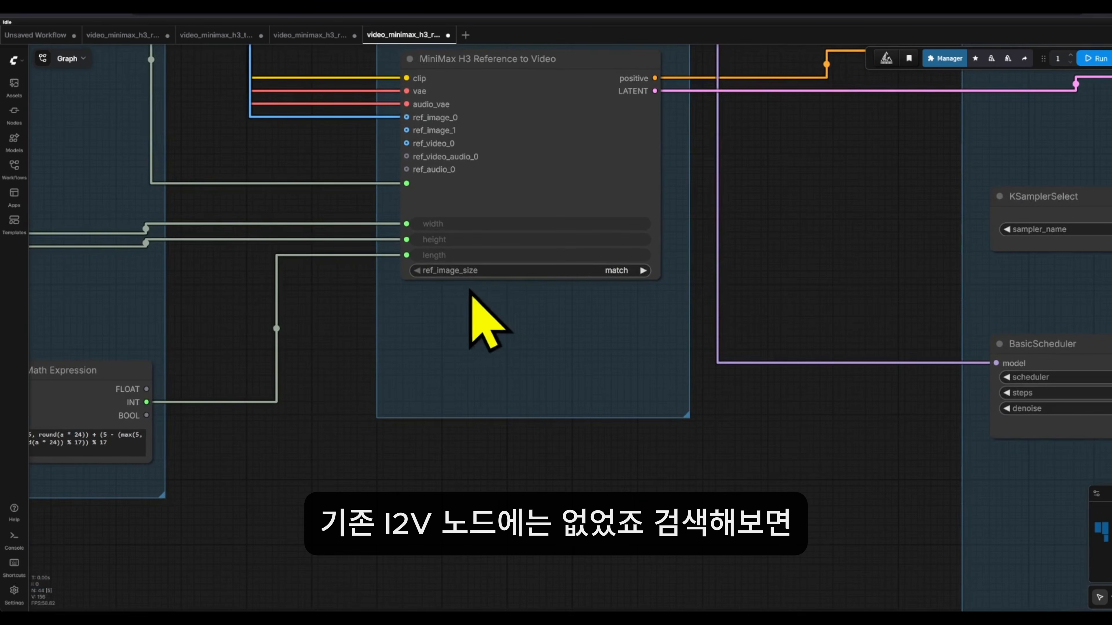
double_click(493, 326)
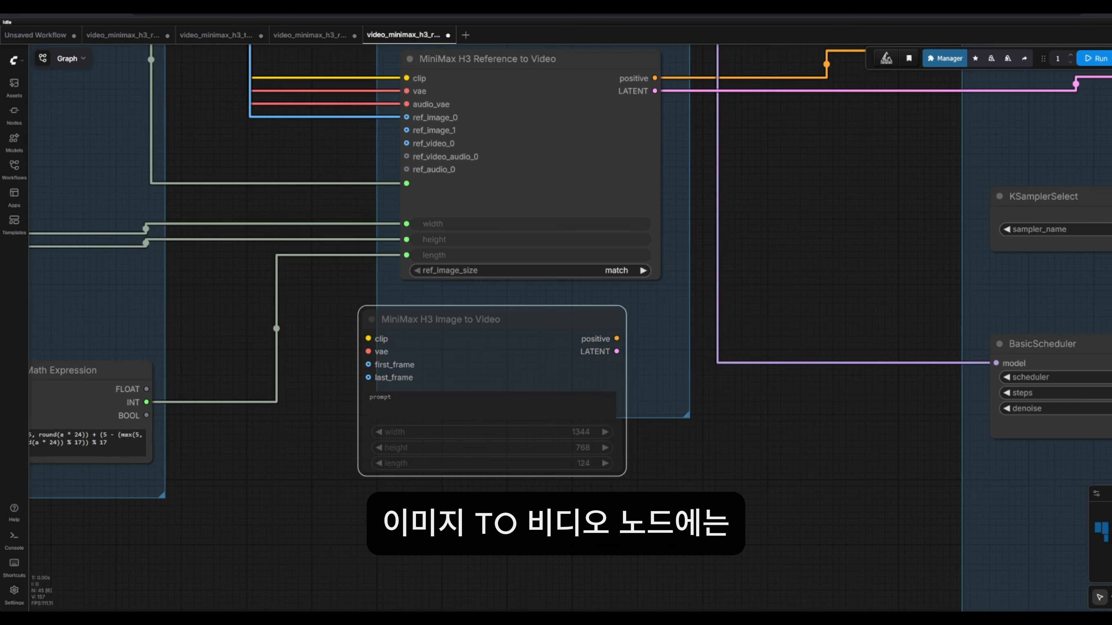
drag(482, 324, 509, 323)
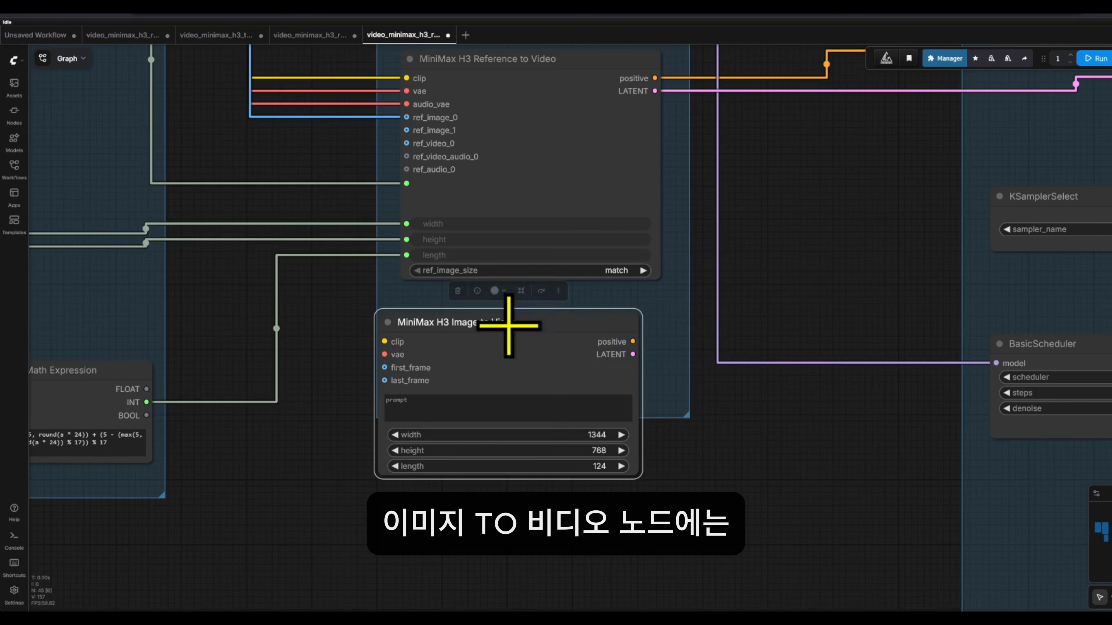
click(687, 361)
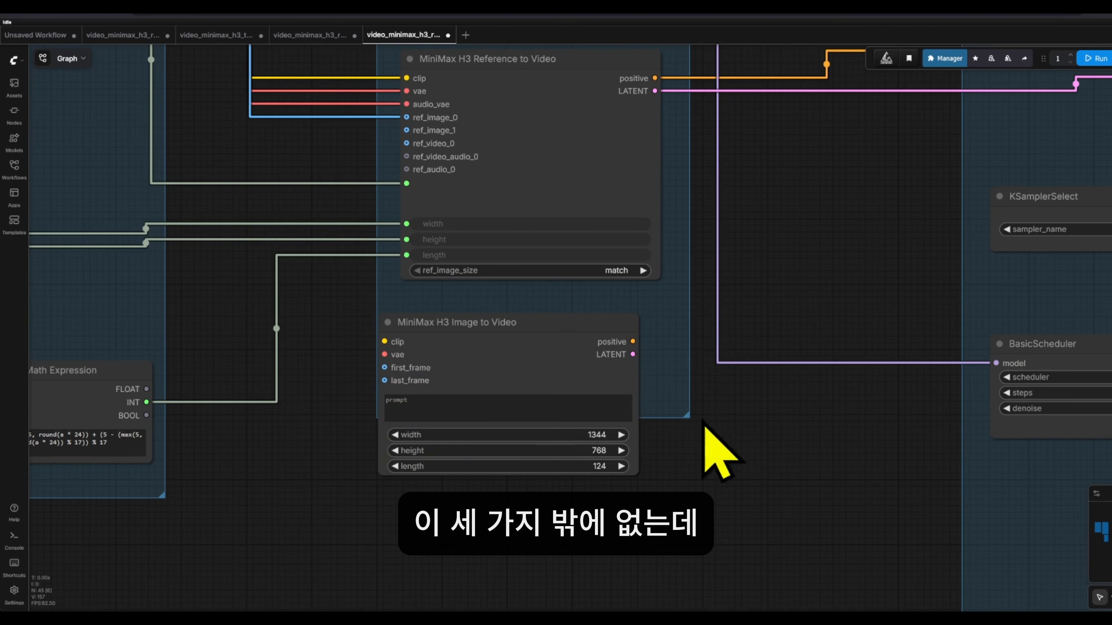
click(542, 342)
key(Delete)
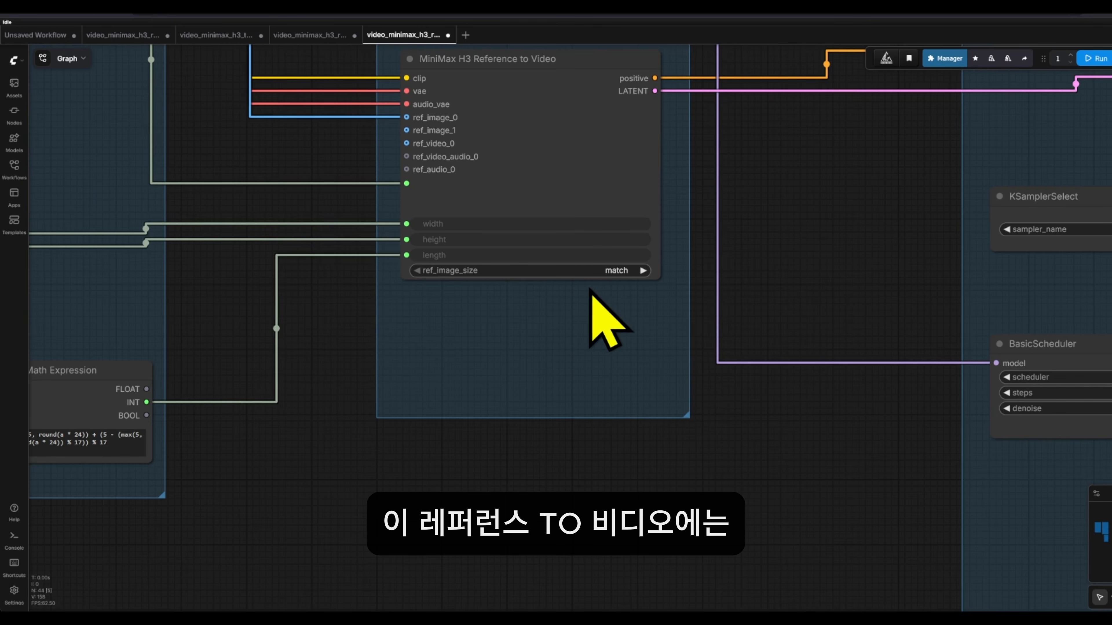
Try the max choice for ref_image_size on the MiniMax H3 Reference to Video node and restore match
scroll(589, 288, up, 5)
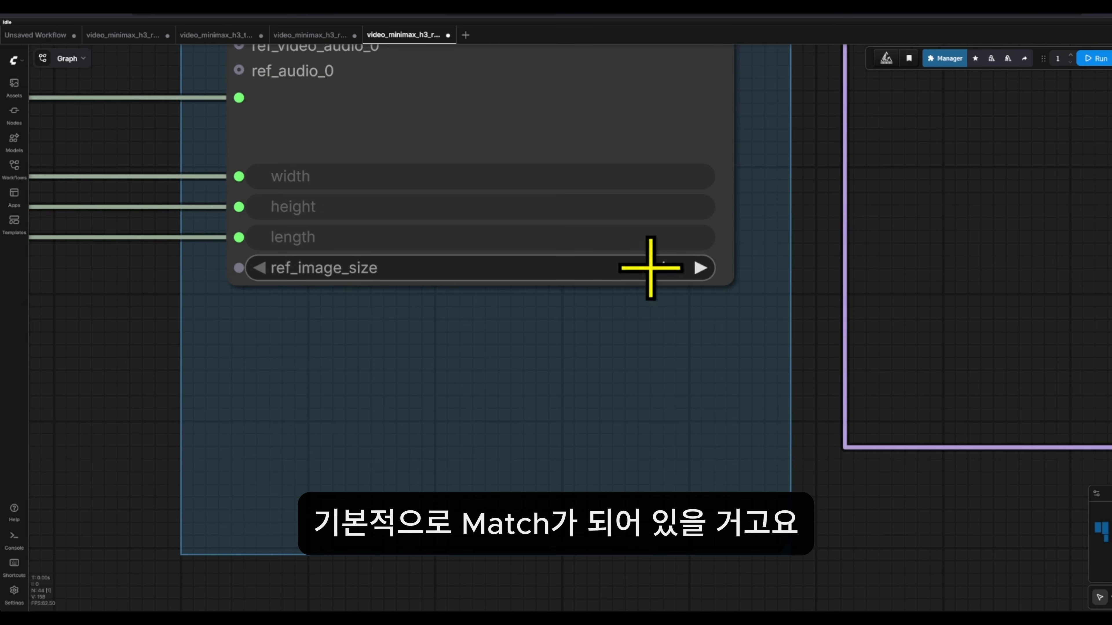
click(657, 268)
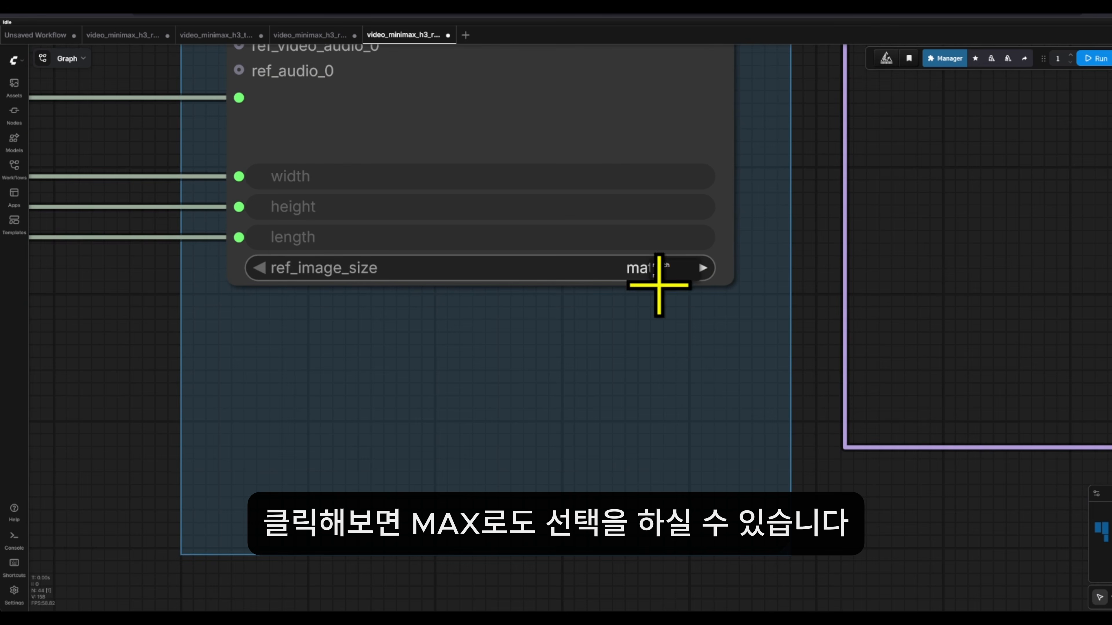
click(661, 276)
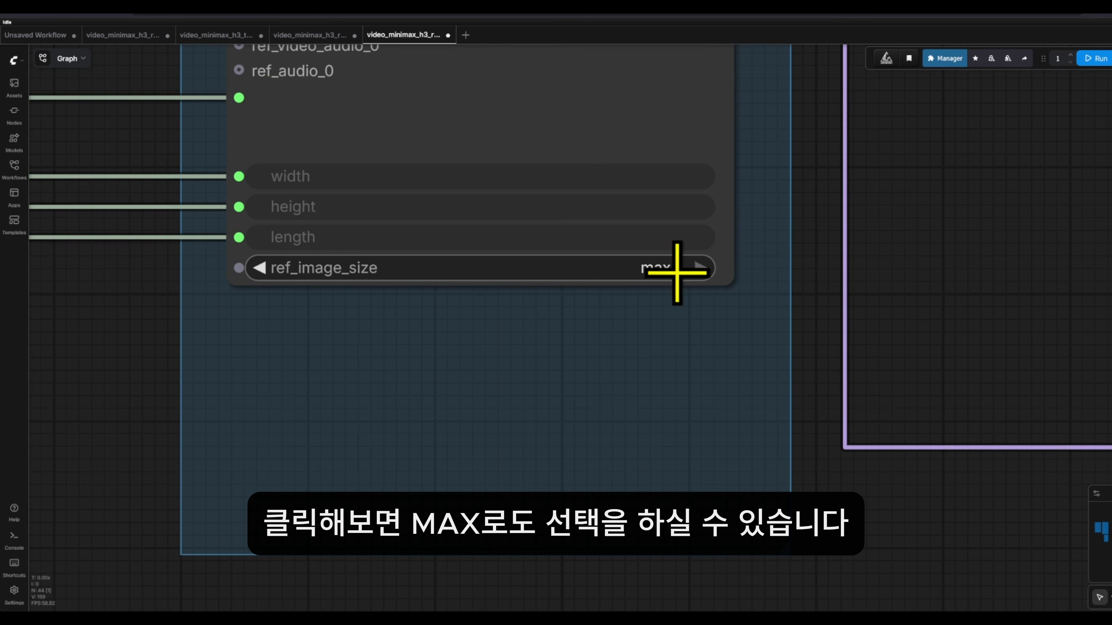
click(658, 272)
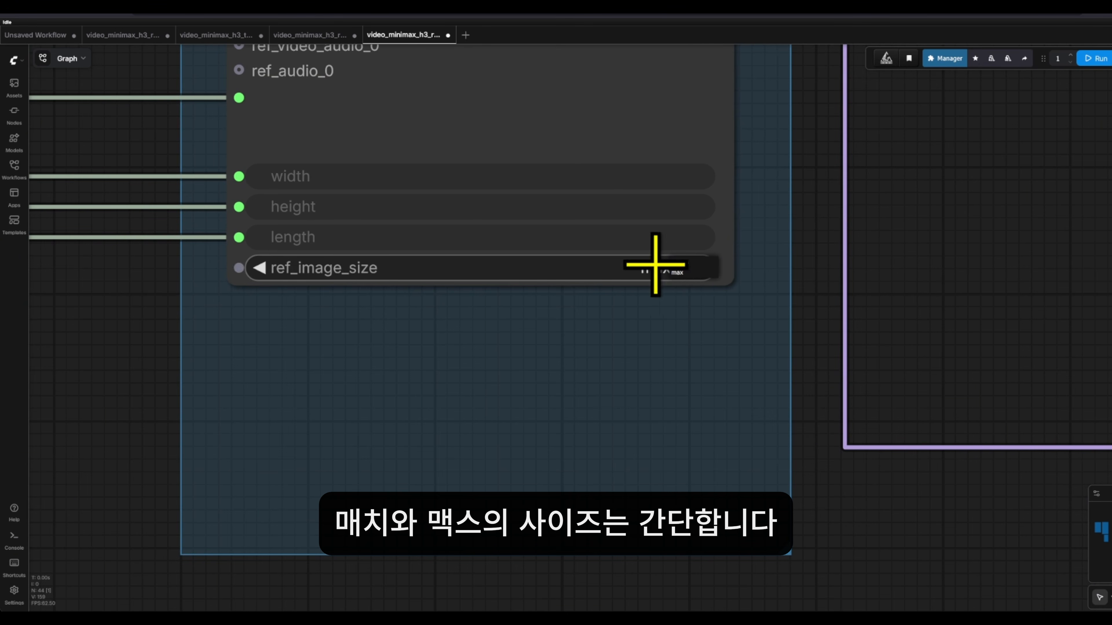
click(690, 264)
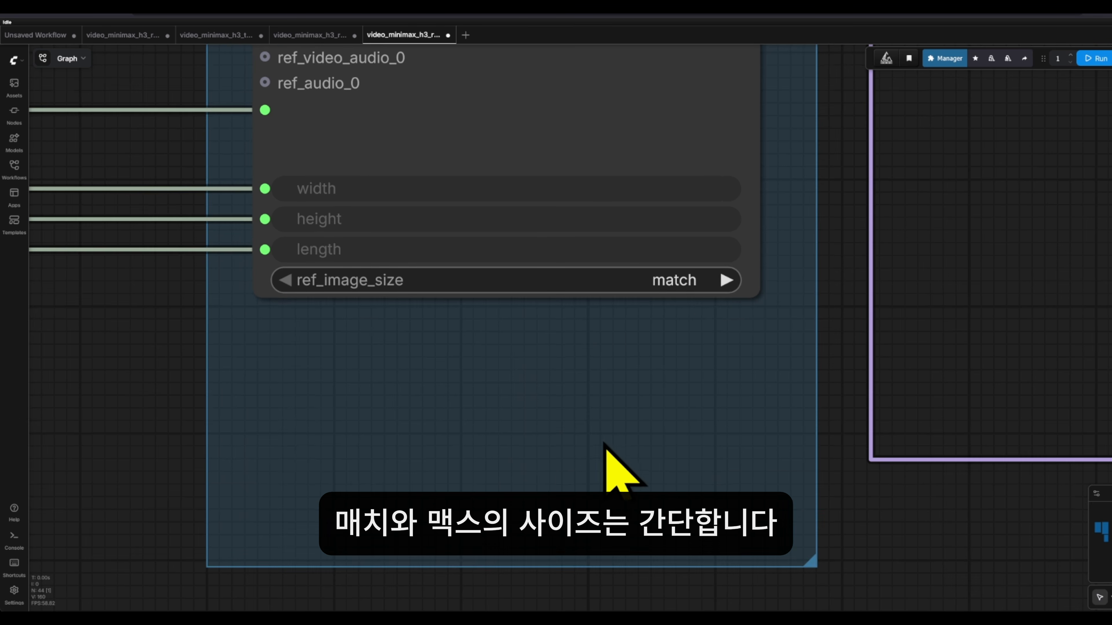
Set ref_image_size to max once more, and return the option to match
scroll(492, 448, down, 3)
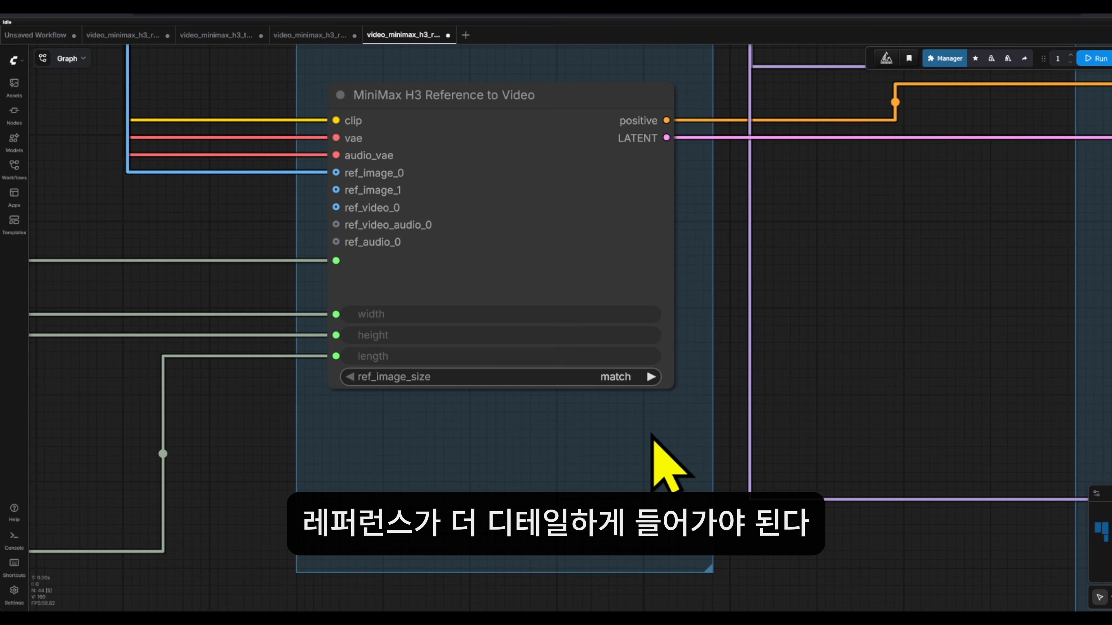
click(626, 377)
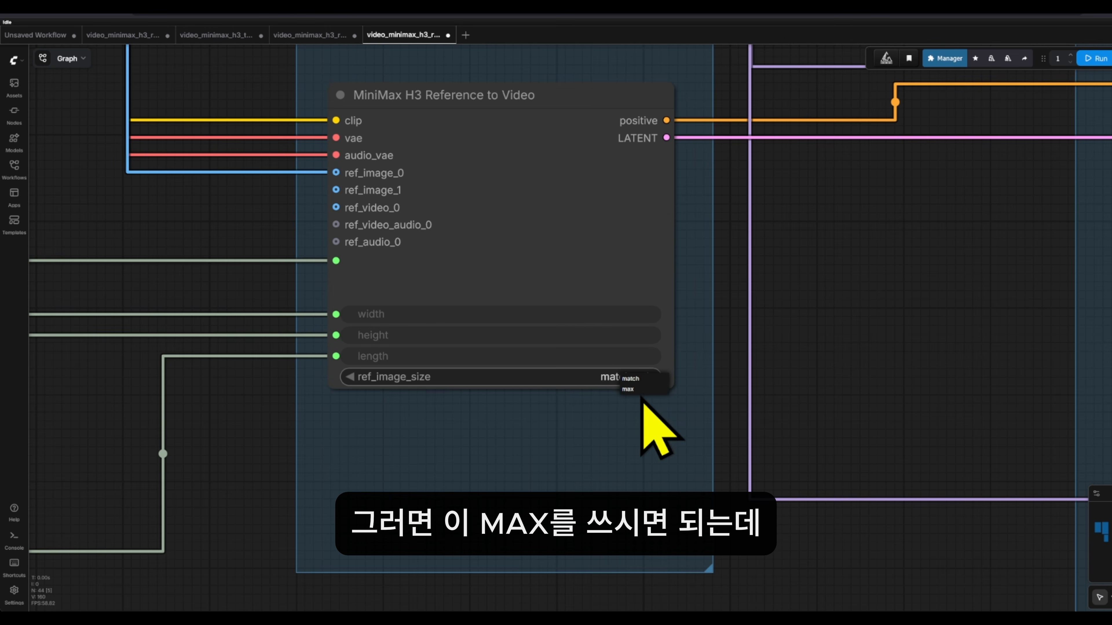
click(629, 390)
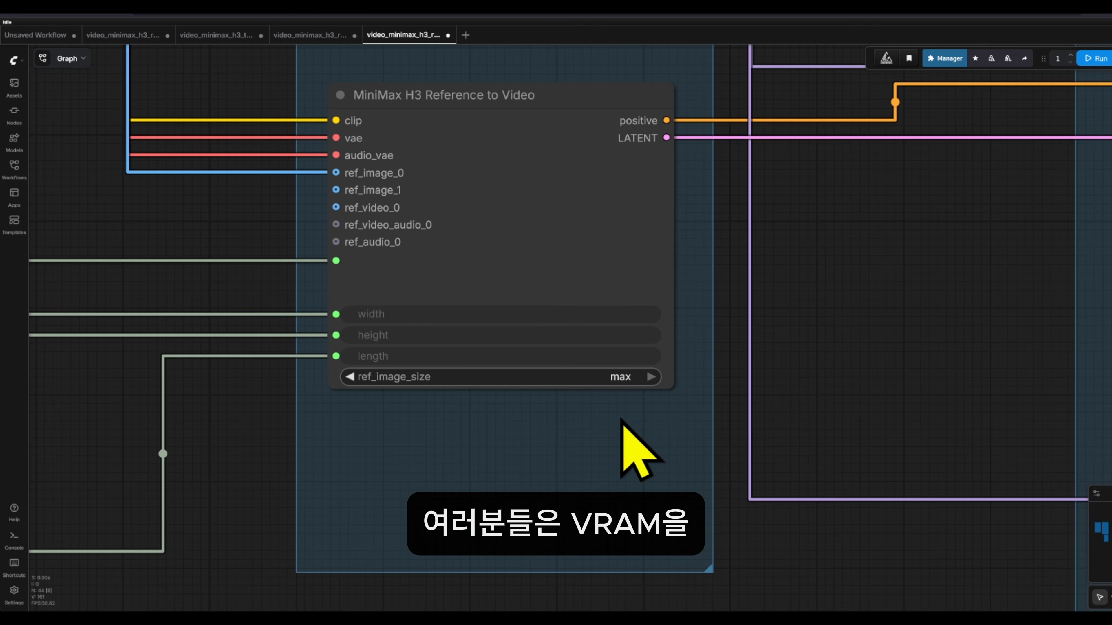
scroll(621, 420, up, 2)
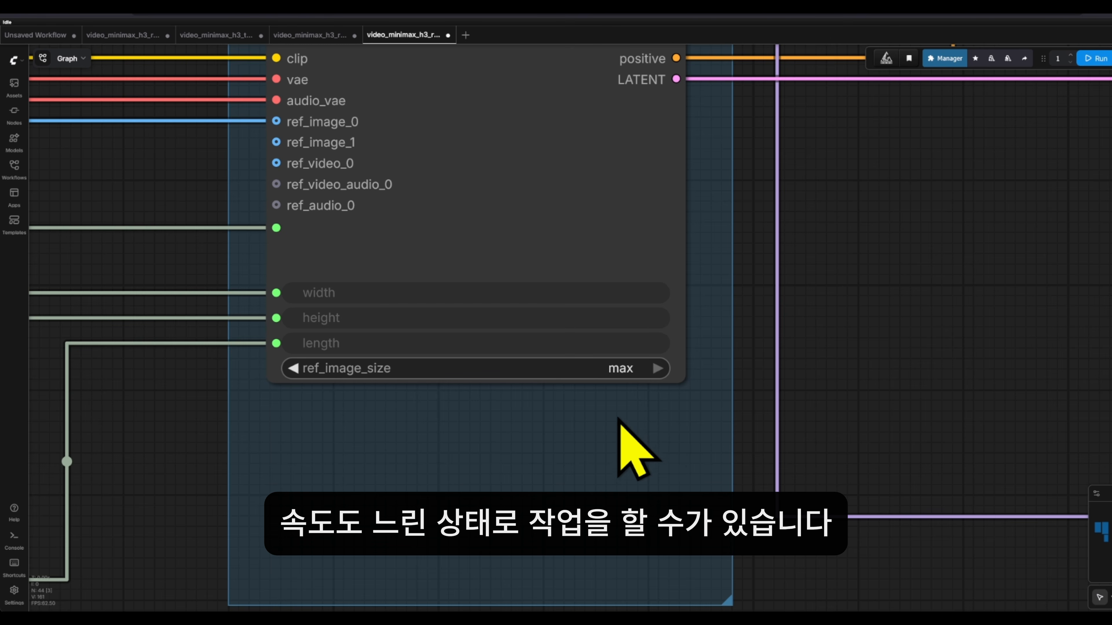
click(612, 368)
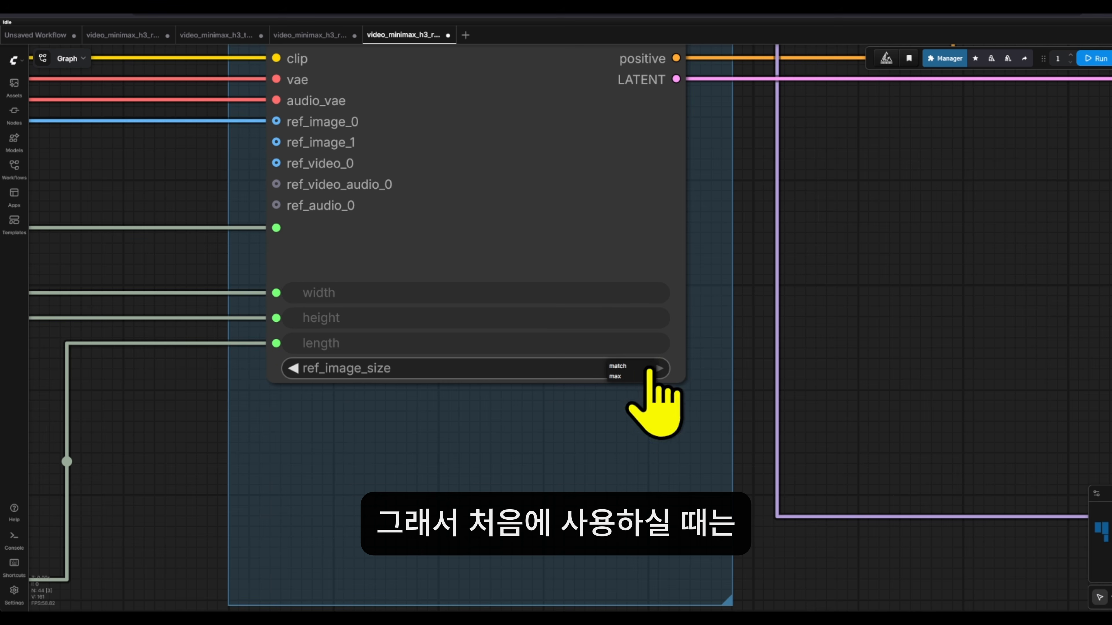
click(618, 368)
drag(532, 424, 500, 399)
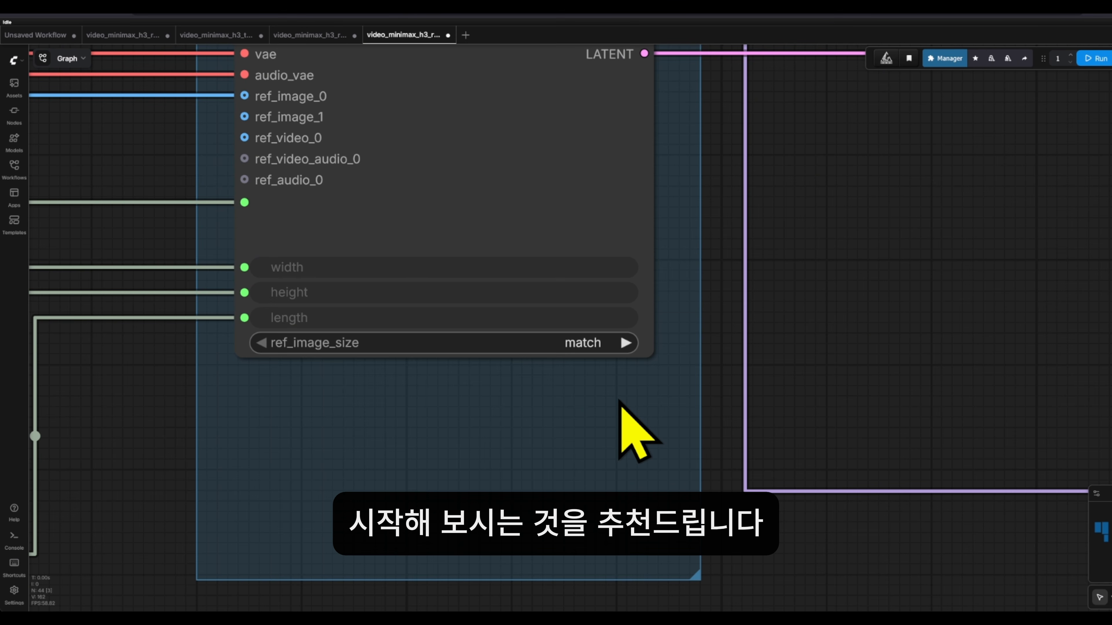
Look over the Sampling and Decoding groups of the workflow and return to the model loading and prompt groups
scroll(510, 503, down, 6)
drag(788, 389, 459, 436)
scroll(710, 369, down, 3)
drag(886, 442, 574, 409)
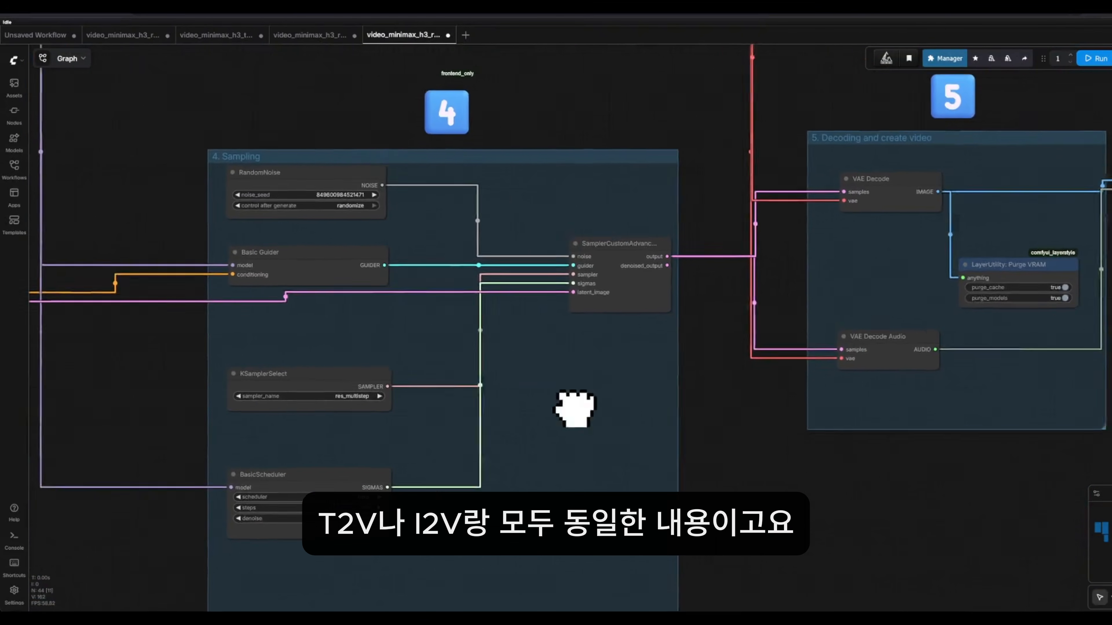
scroll(575, 409, down, 6)
drag(180, 209, 918, 153)
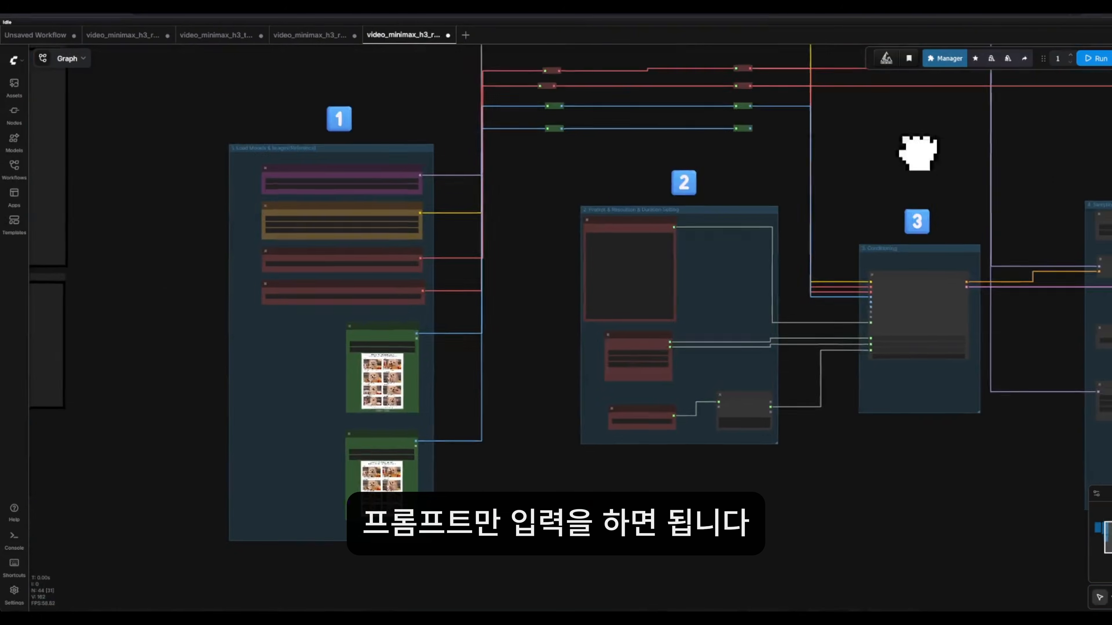
Read through the Input Text (Prompt) node's text and highlight its <Picture 1> tag
scroll(807, 281, up, 3)
scroll(889, 256, up, 4)
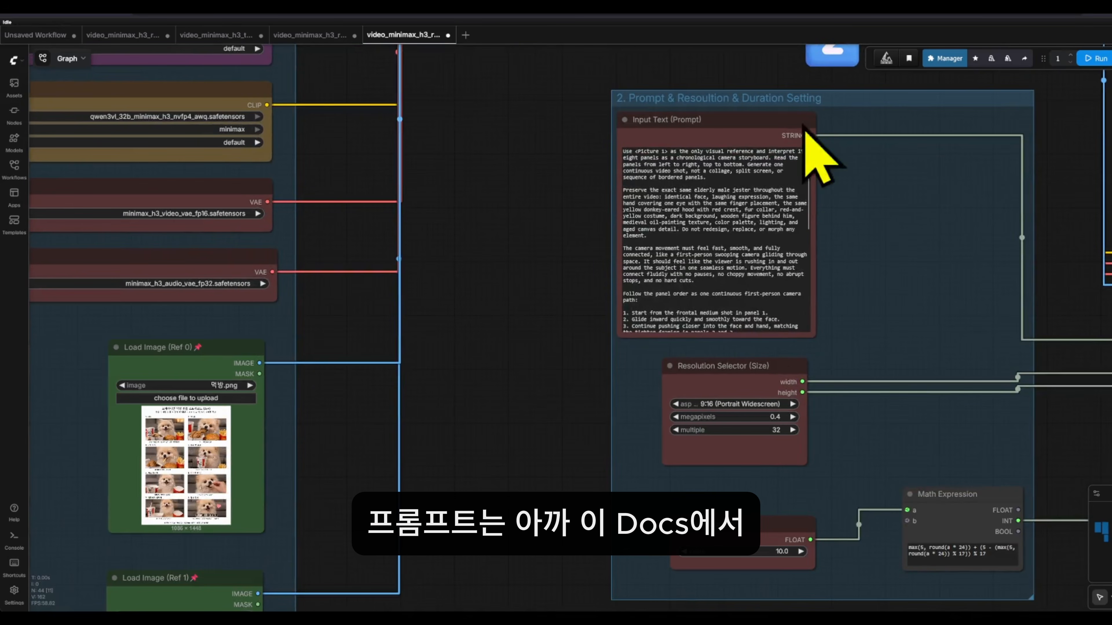
scroll(384, 310, up, 6)
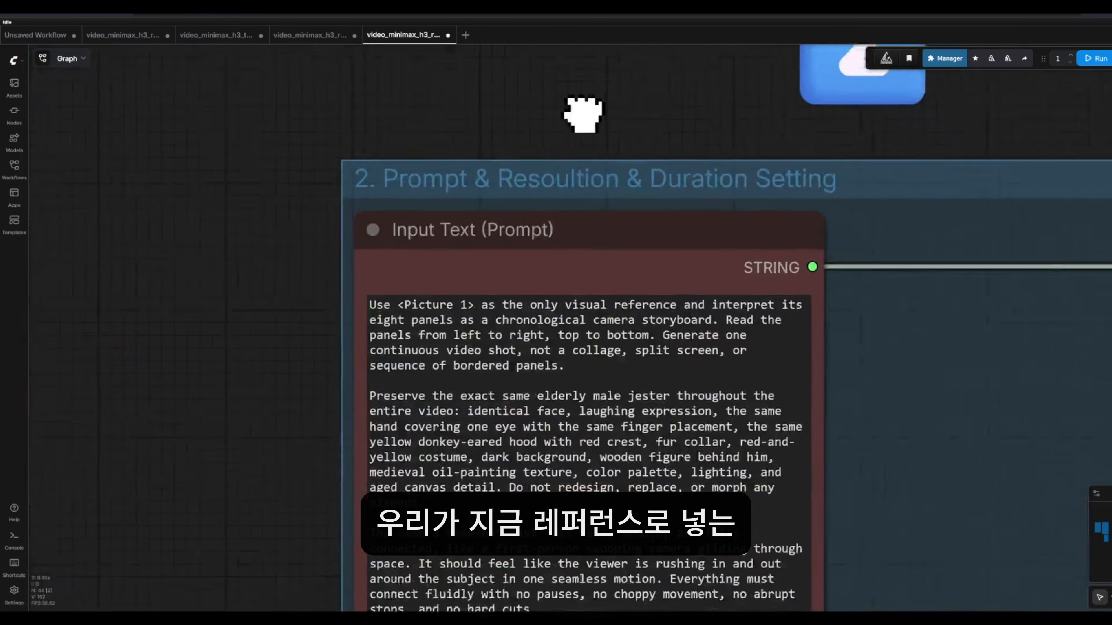
drag(583, 115, 519, 63)
drag(317, 245, 393, 250)
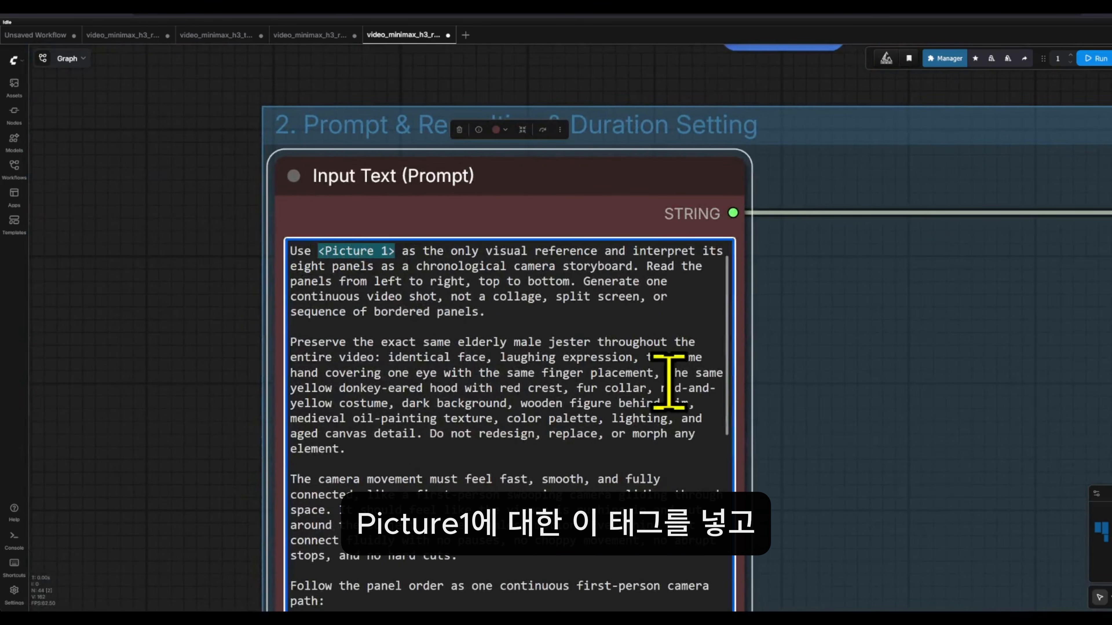
scroll(668, 381, down, 10)
click(850, 448)
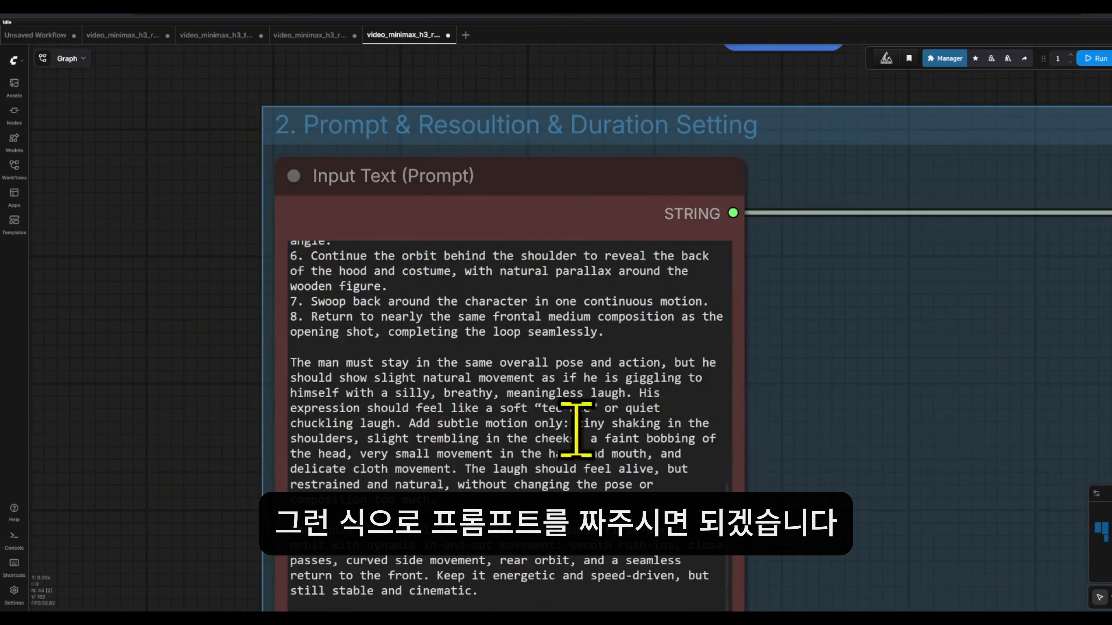
click(516, 422)
drag(822, 424, 822, 307)
scroll(821, 313, down, 10)
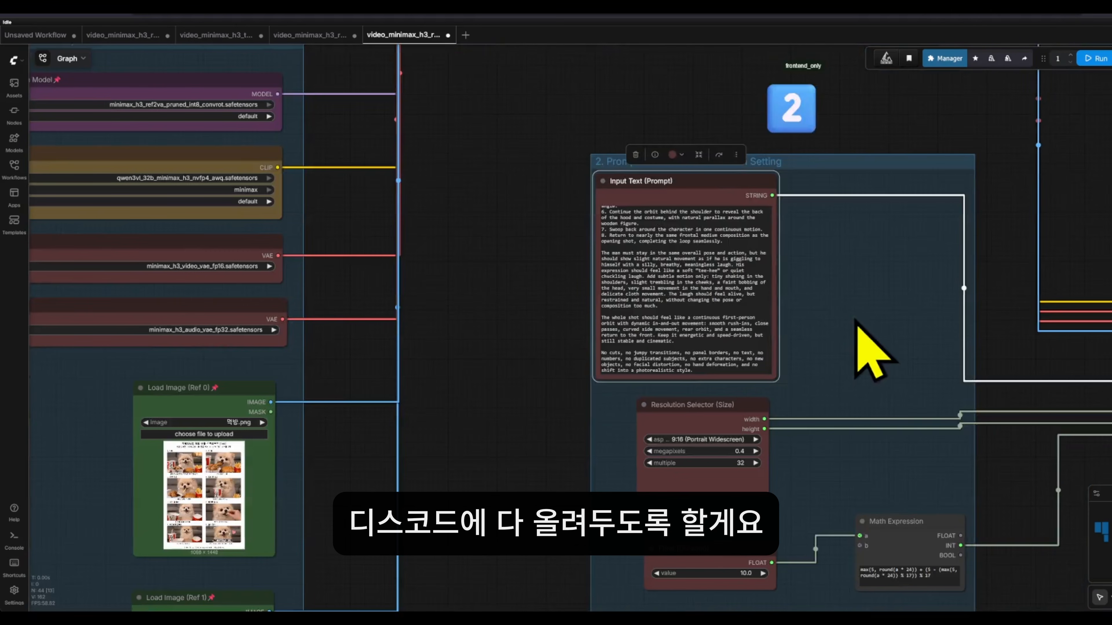
Check the 먹방.png storyboard in the Load Image (Ref 0) node and run the workflow
drag(855, 320, 800, 310)
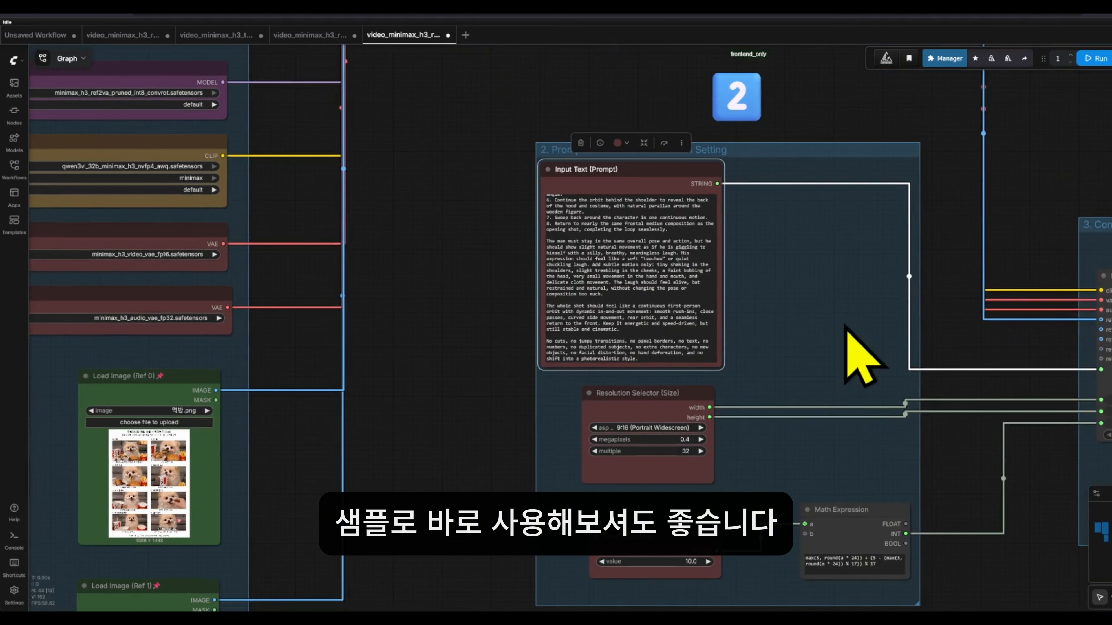
scroll(719, 307, up, 10)
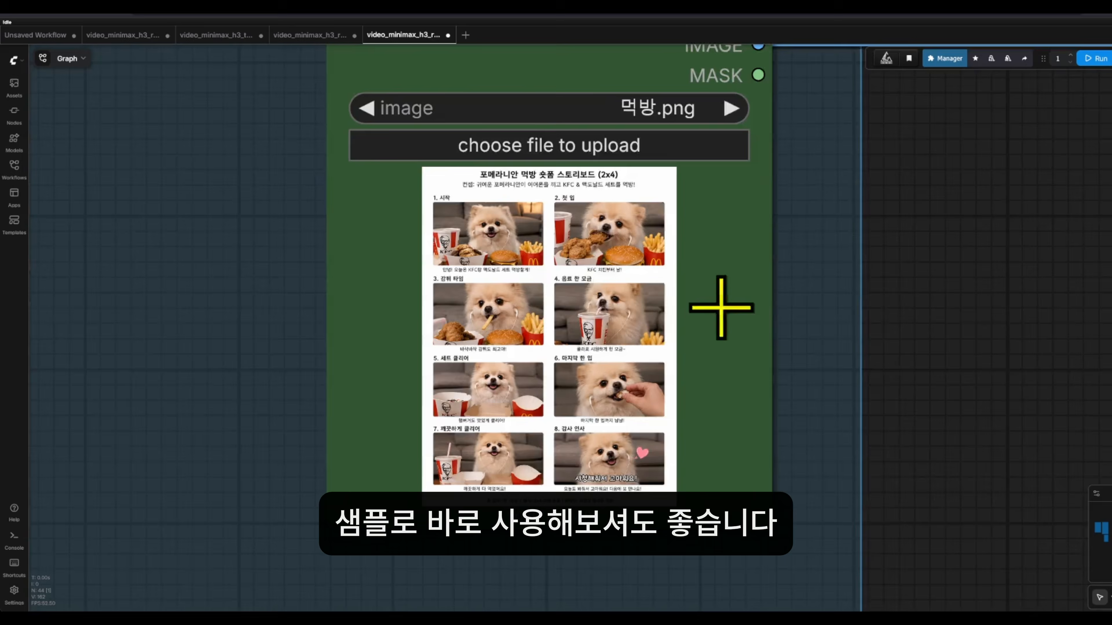
scroll(649, 547, down, 1)
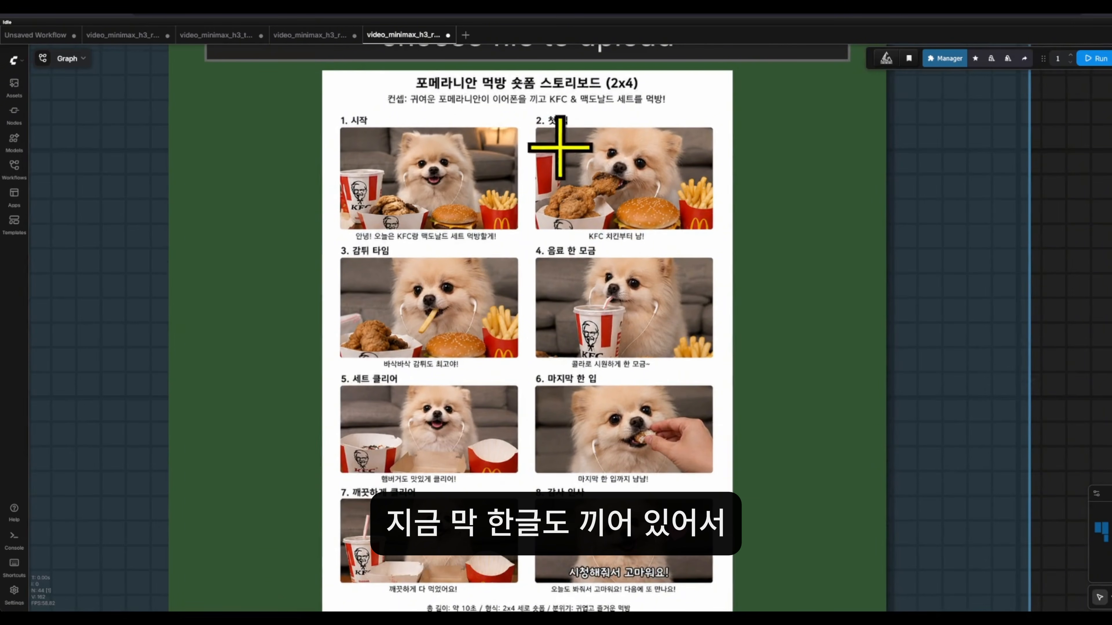
scroll(777, 293, down, 2)
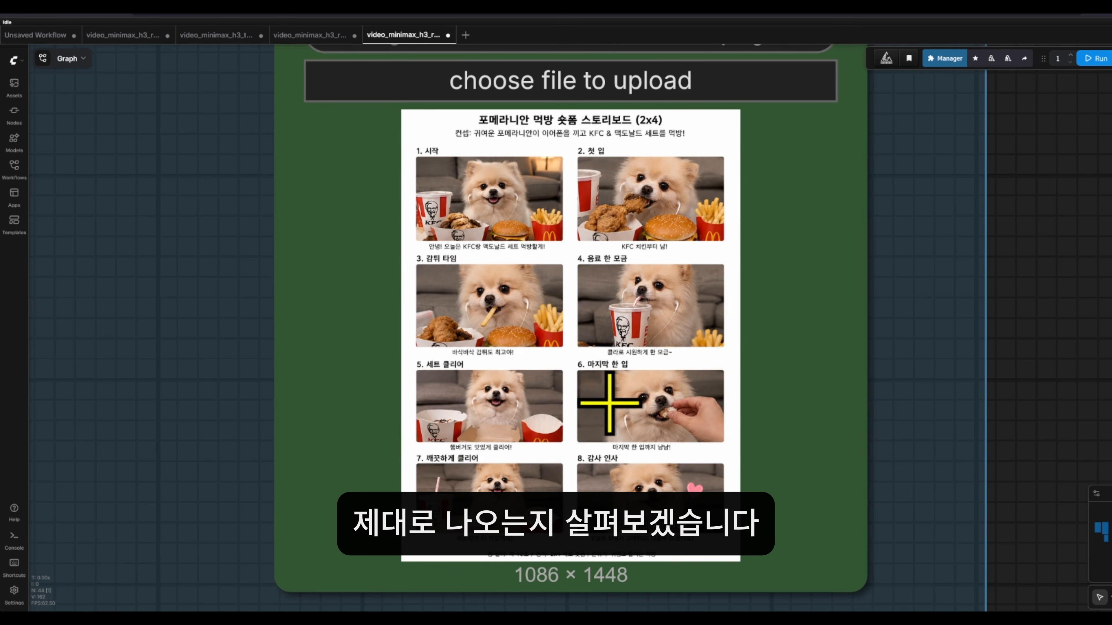
click(1096, 59)
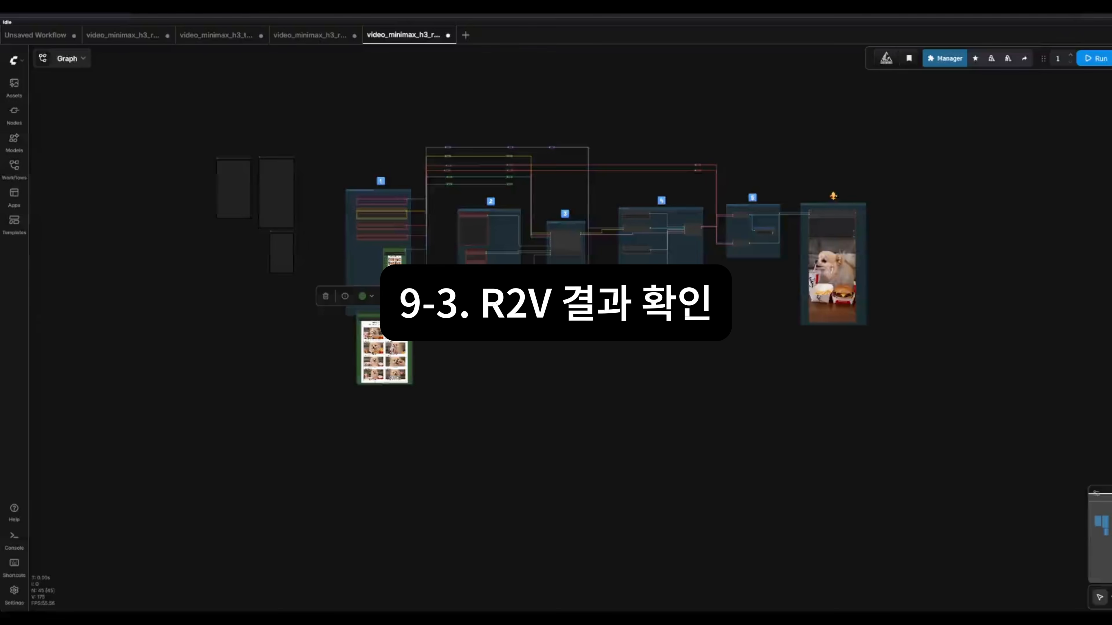
Place the enlarged Load Image (Ref 0) storyboard beside the Video Combine result and compare the generated video with it
drag(799, 397, 814, 465)
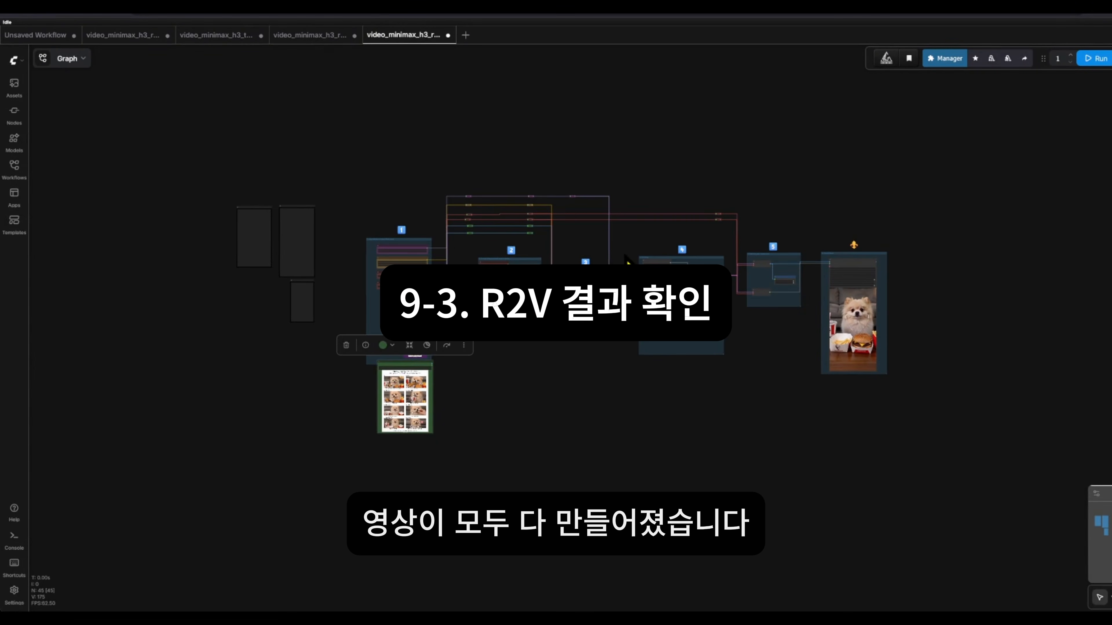
scroll(625, 258, up, 5)
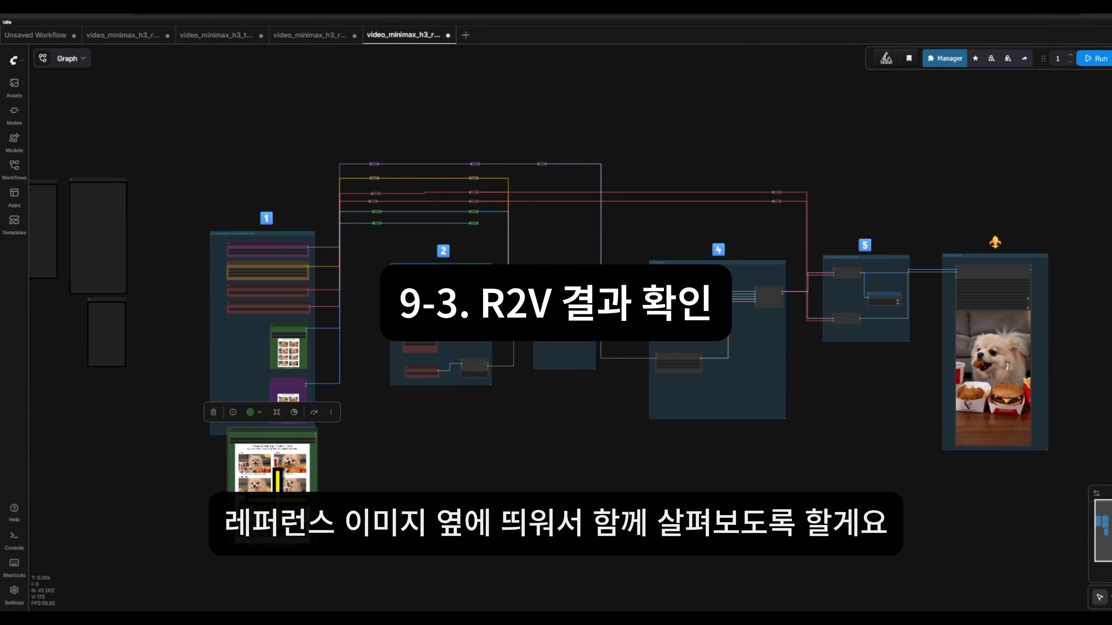
drag(277, 499, 883, 394)
scroll(1087, 397, up, 12)
drag(489, 460, 486, 220)
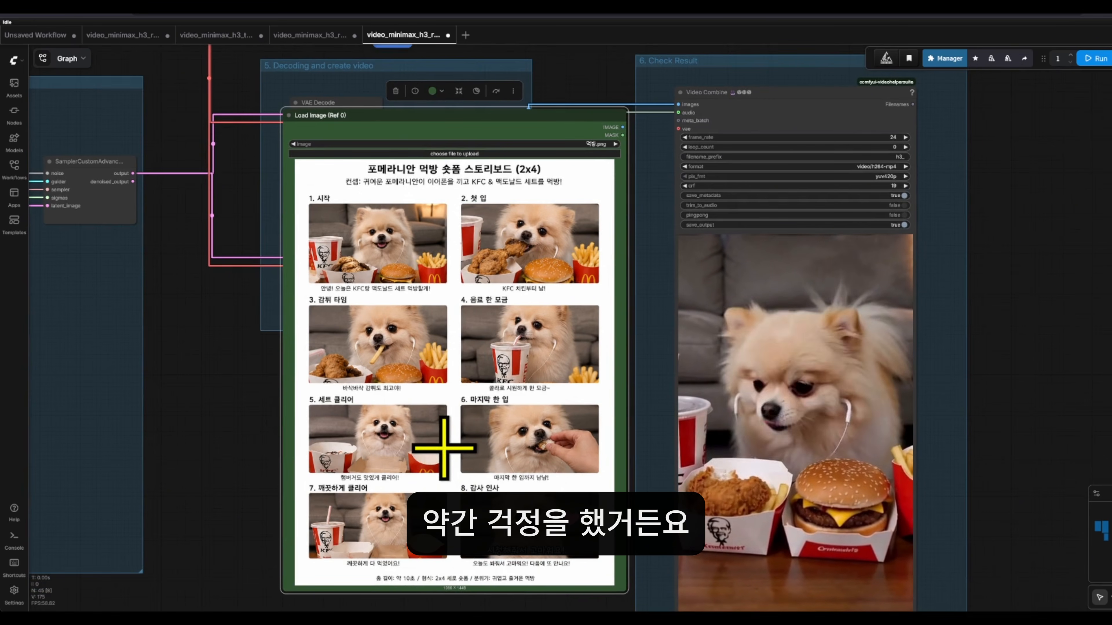
drag(377, 522, 323, 452)
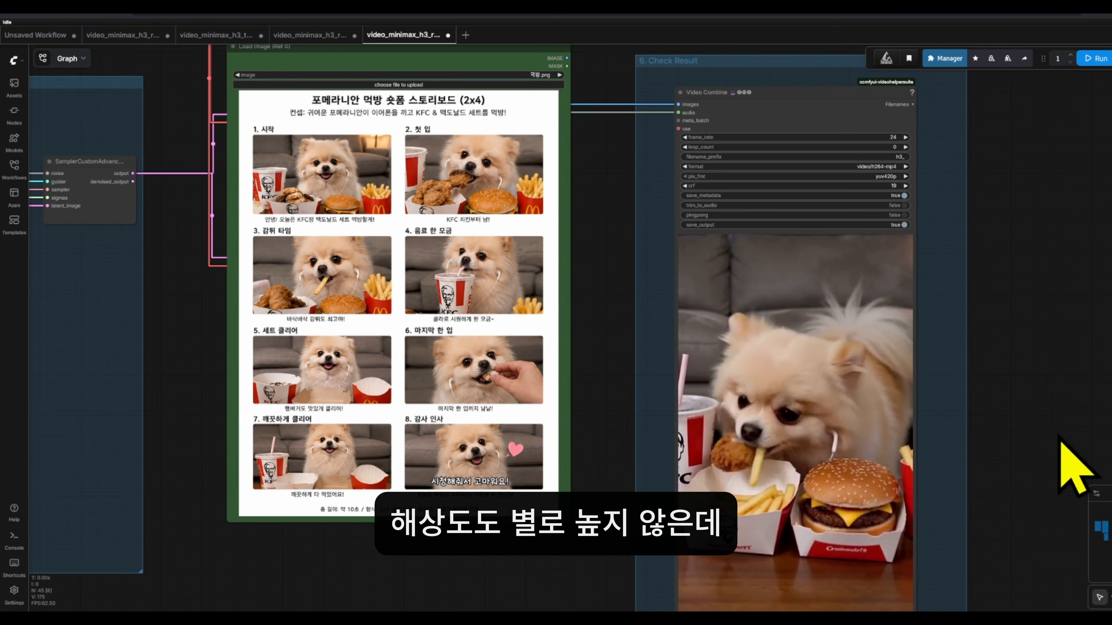
drag(1059, 440, 1037, 386)
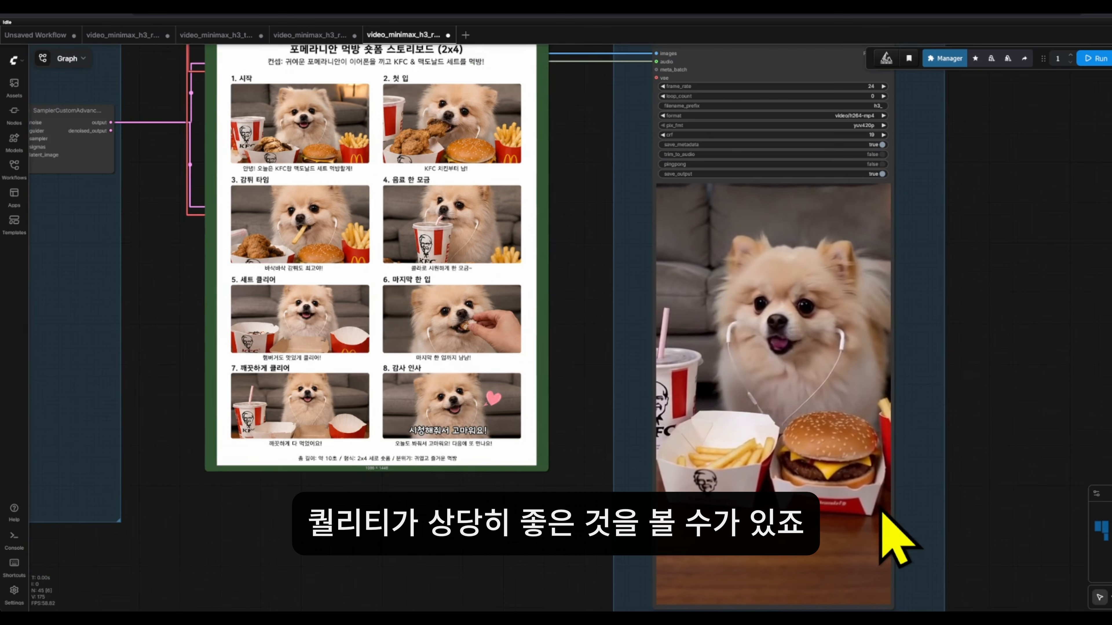
drag(528, 450, 530, 468)
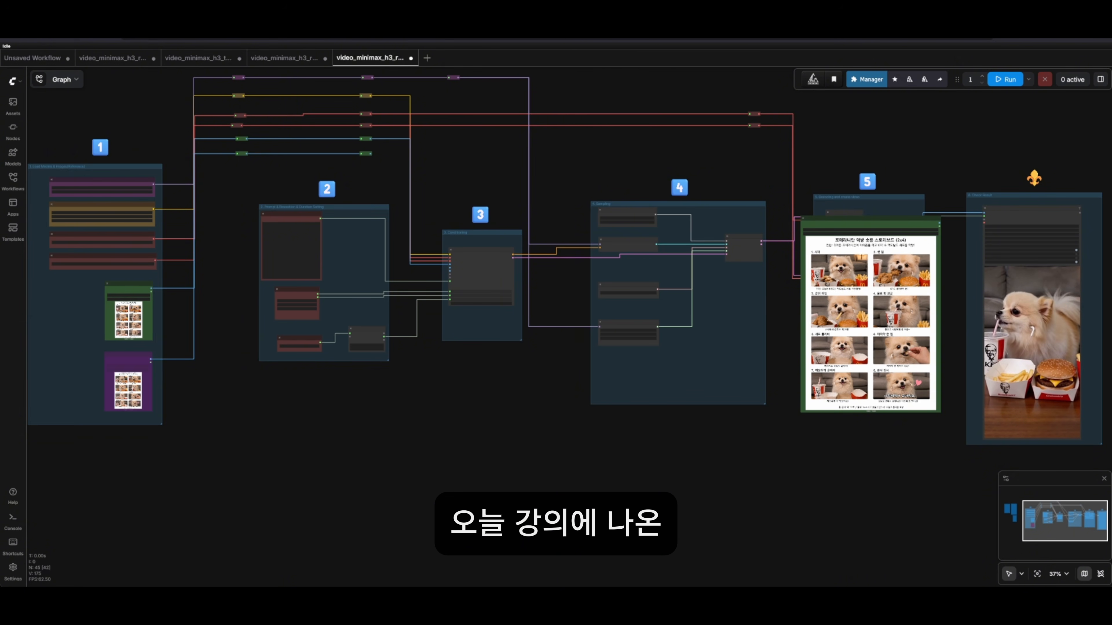
click(812, 355)
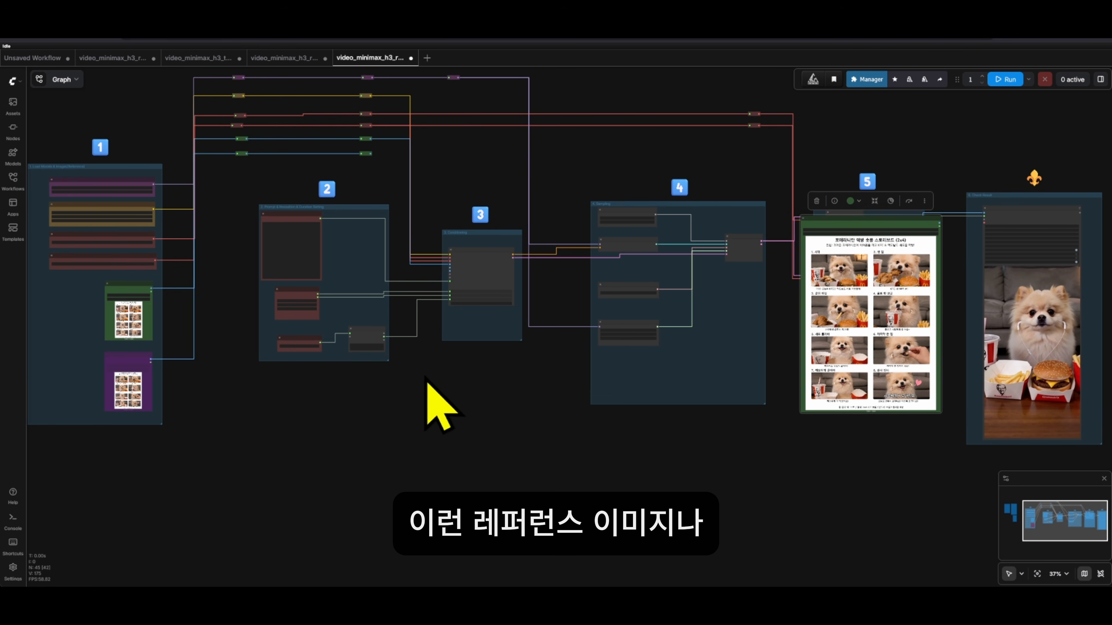